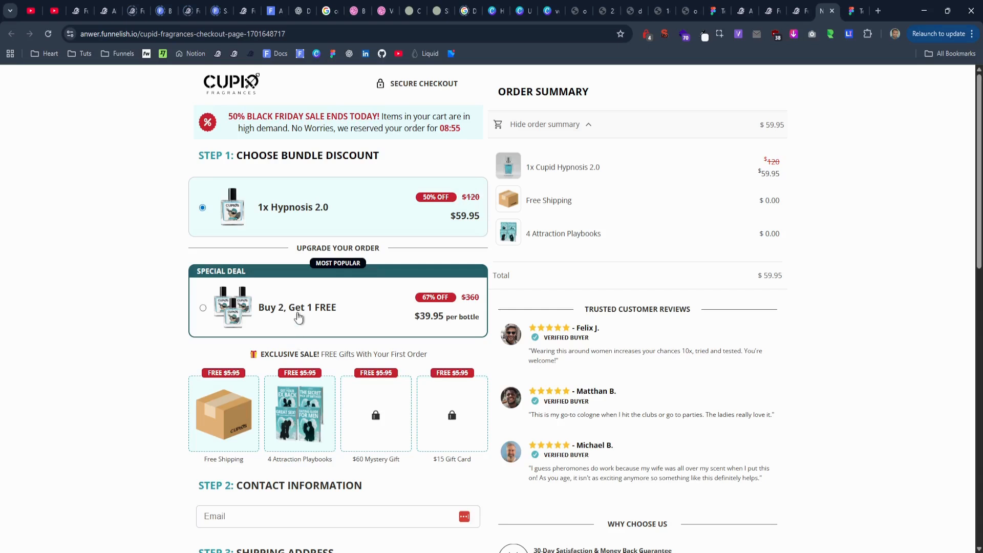
Select the Buy 2, Get 1 FREE bundle on the live checkout page to examine its order summary, and return to the funnel.
left_click(298, 311)
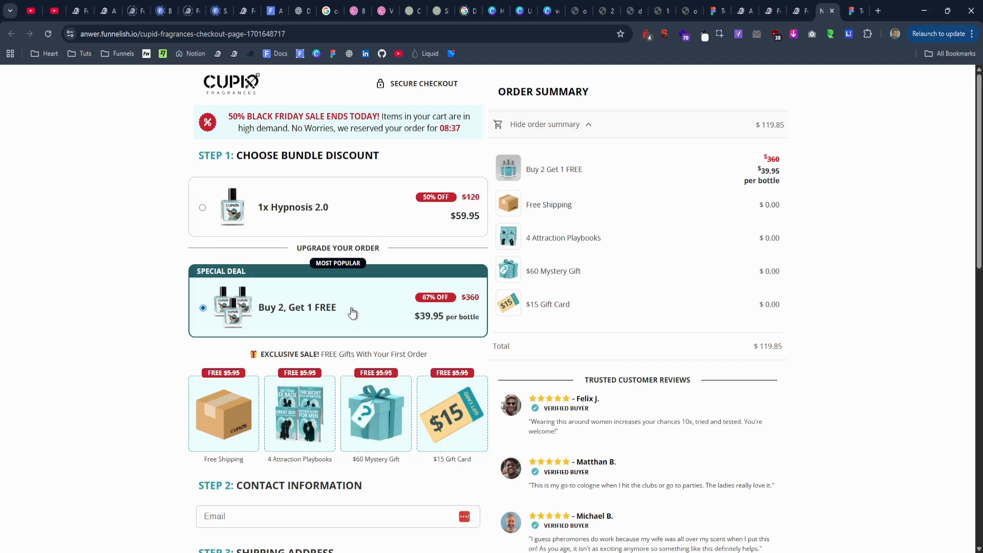
left_click(800, 17)
left_click(776, 16)
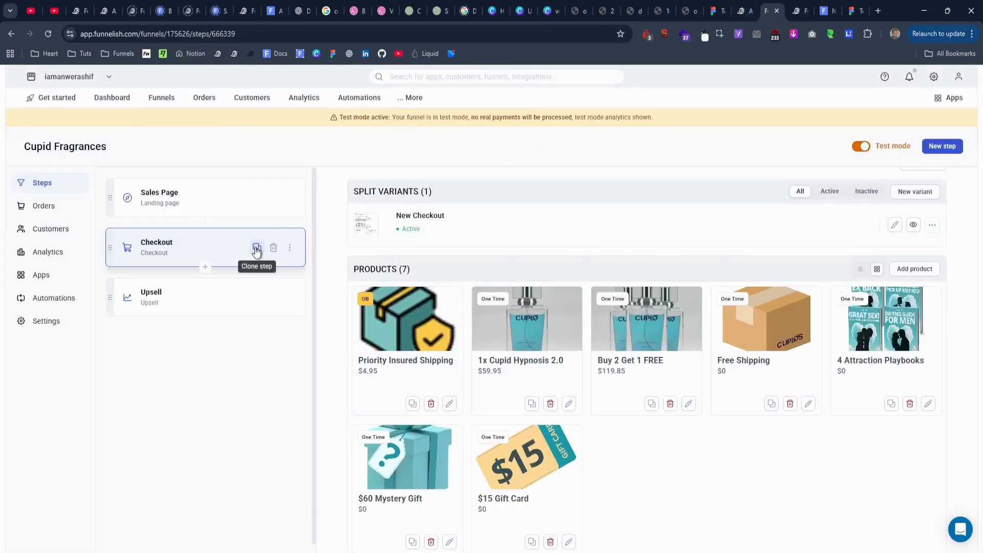
Clone the Checkout step with its products into the current funnel, and reload the funnel page to load the cloned products.
left_click(256, 250)
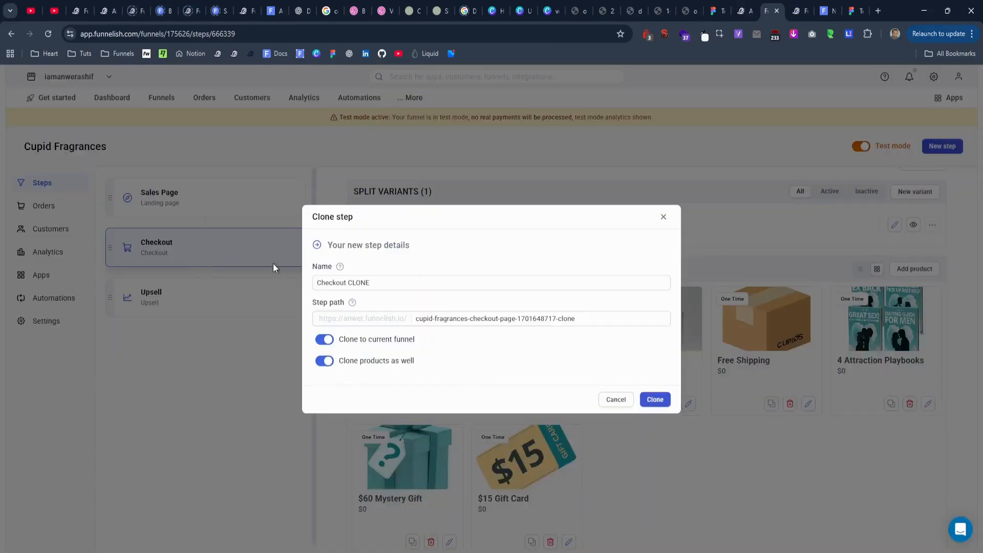
left_click(658, 400)
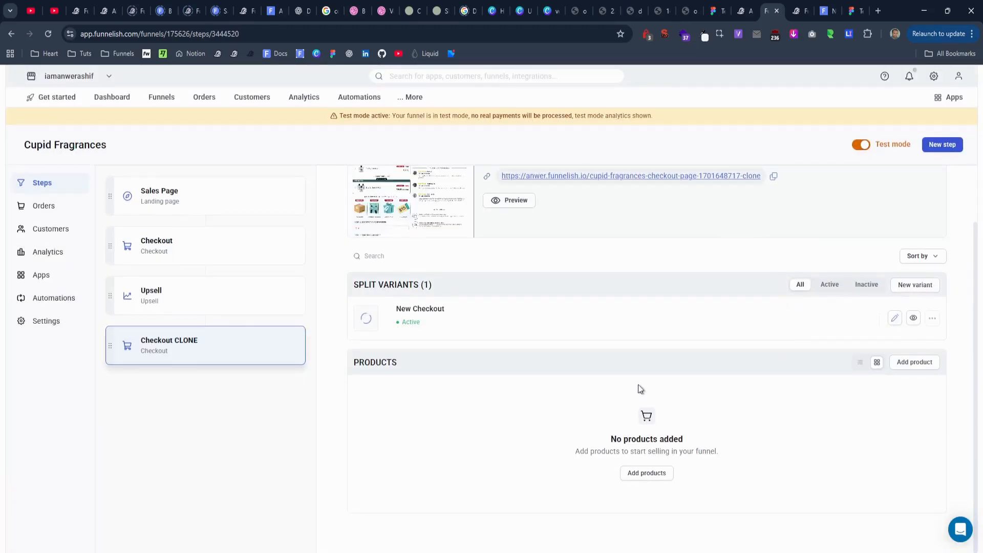
left_click(47, 34)
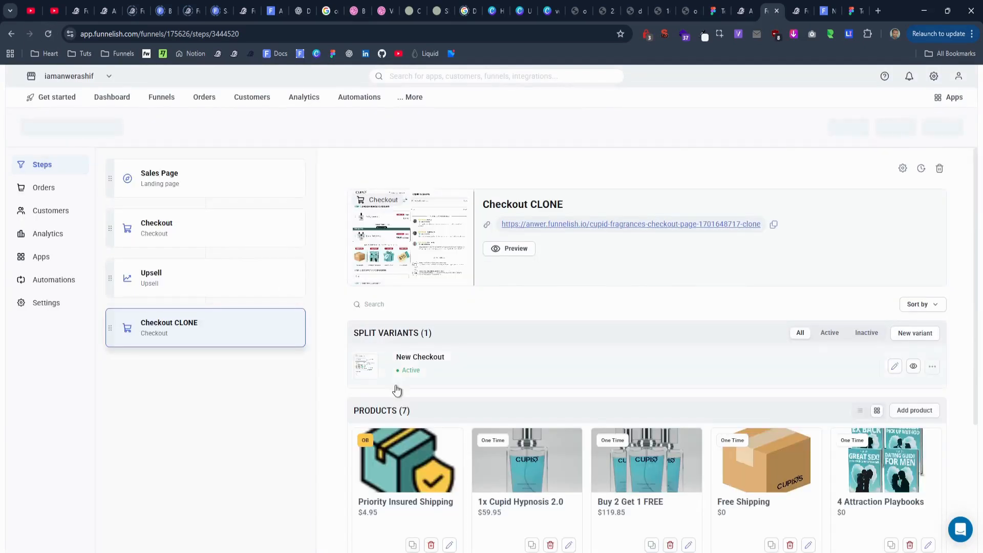
scroll(395, 387, "down", 3)
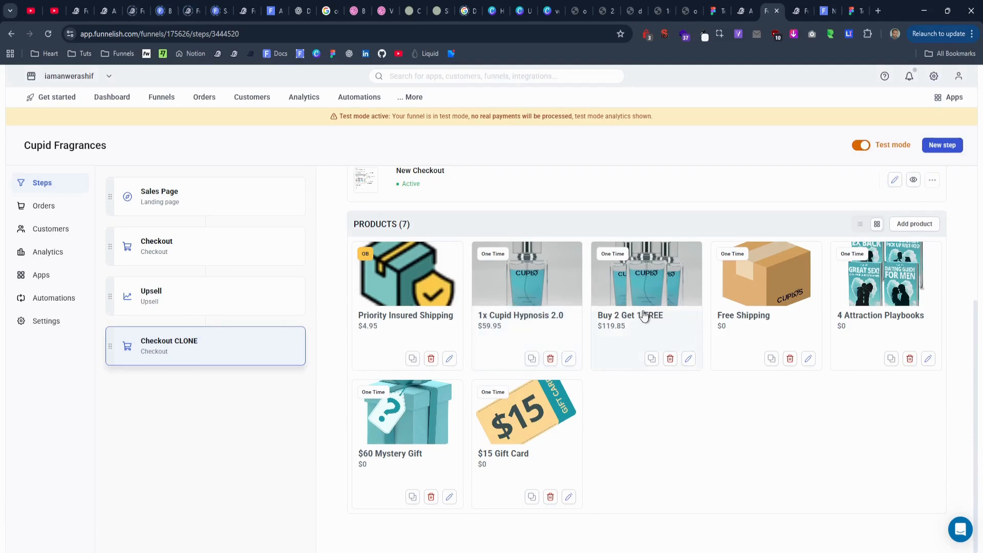
Compare the 1x Hypnosis 2.0 and Buy 2, Get 1 FREE options on the live checkout with the cloned step's product list.
left_click(823, 11)
left_click(307, 207)
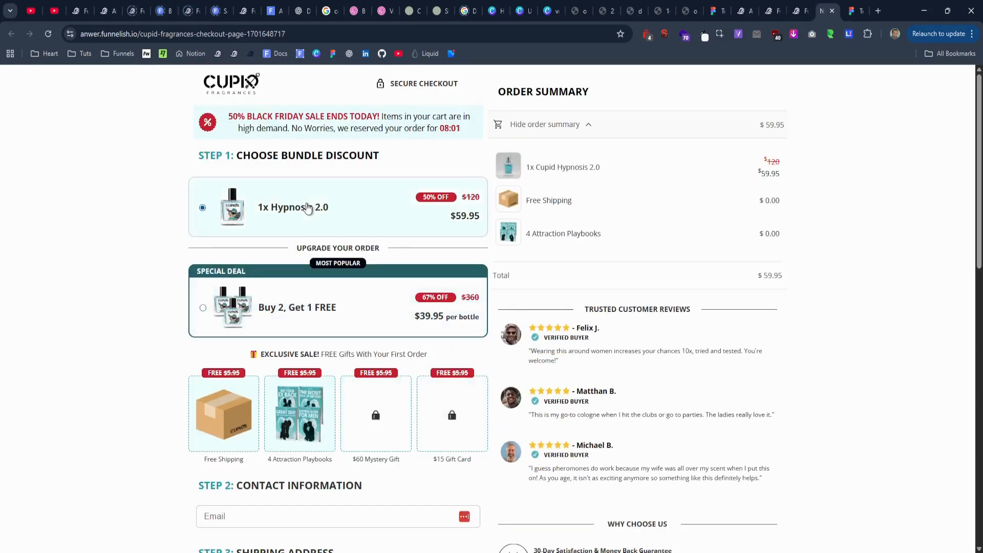
left_click(349, 297)
left_click(769, 14)
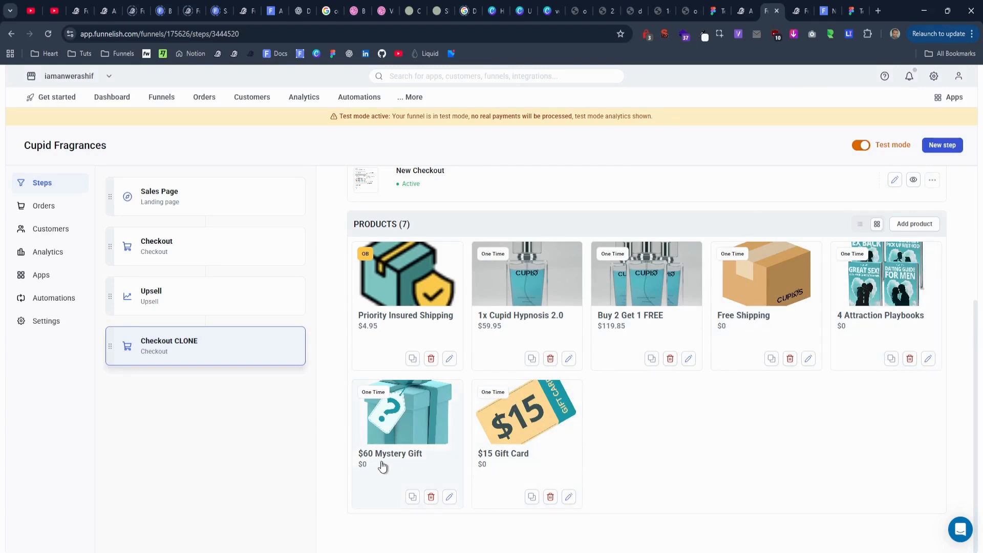
scroll(697, 433, "up", 1)
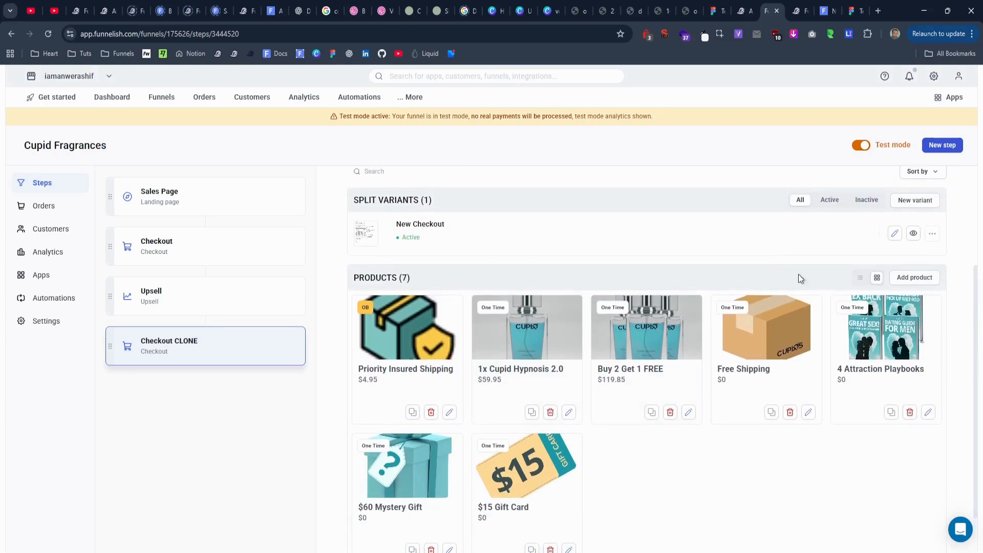
Open the cloned New Checkout page for editing and delete the 1x Hypnosis 2.0 container and the UPGRADE YOUR ORDER divider.
left_click(894, 235)
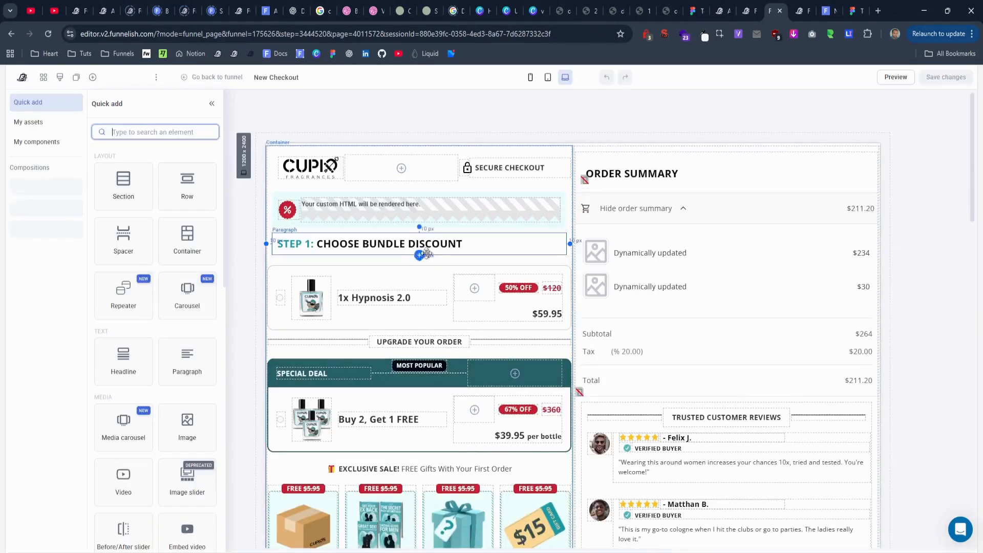
left_click(383, 268)
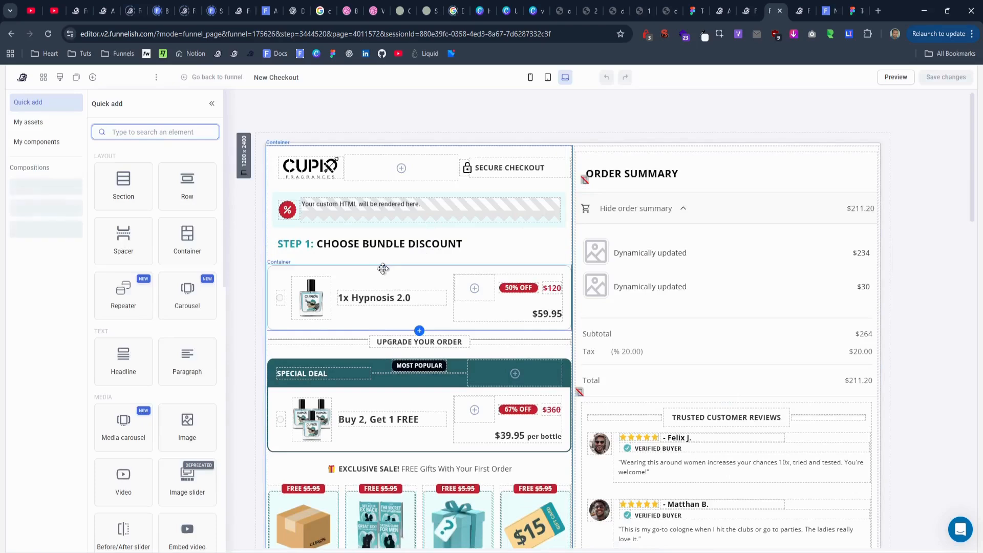
left_click(565, 258)
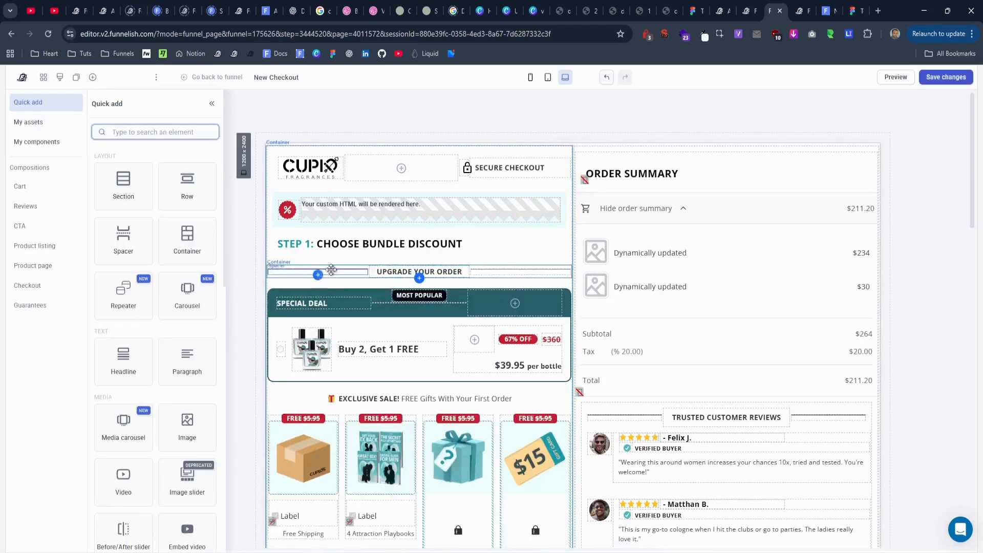
left_click(305, 266)
left_click(565, 257)
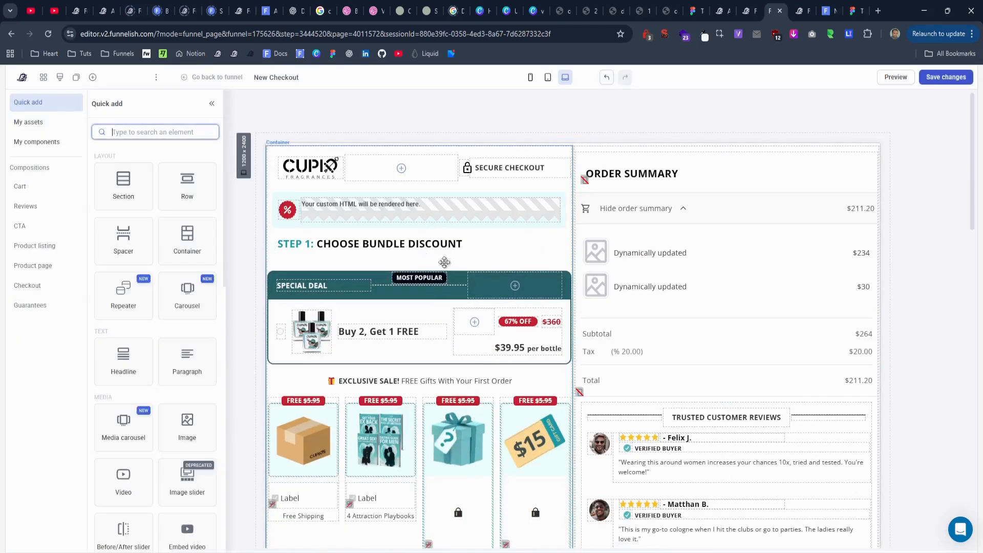
Delete the Buy 2, Get 1 FREE offer together with its Special Deal header and outer container.
left_click(277, 308)
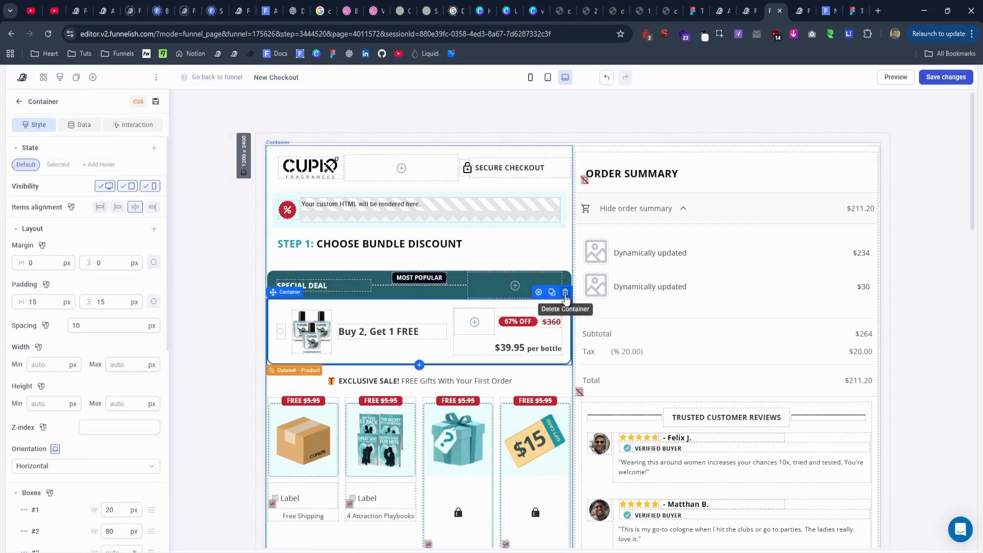
left_click(566, 290)
left_click(567, 276)
left_click(565, 263)
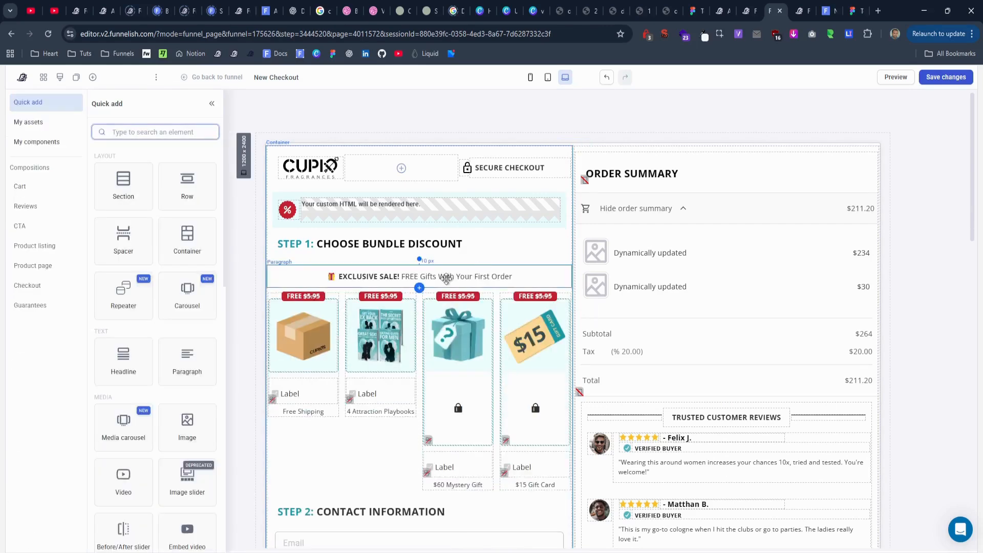
Delete the EXCLUSIVE SALE paragraph and the container holding the four free gifts.
left_click(446, 279)
left_click(565, 257)
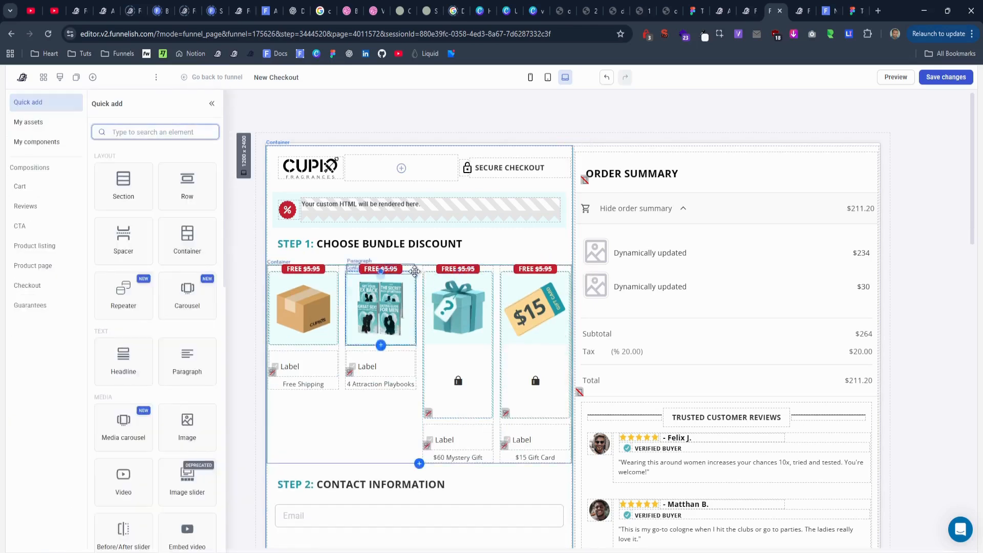
left_click(424, 268)
left_click(565, 257)
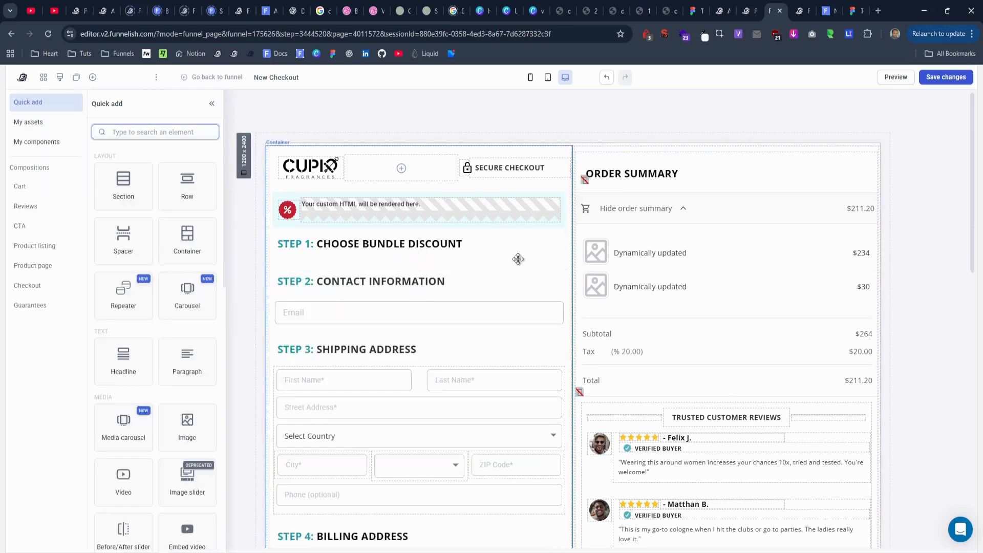
Save the page changes, preview the cleared checkout page, and return to its editor.
left_click(944, 80)
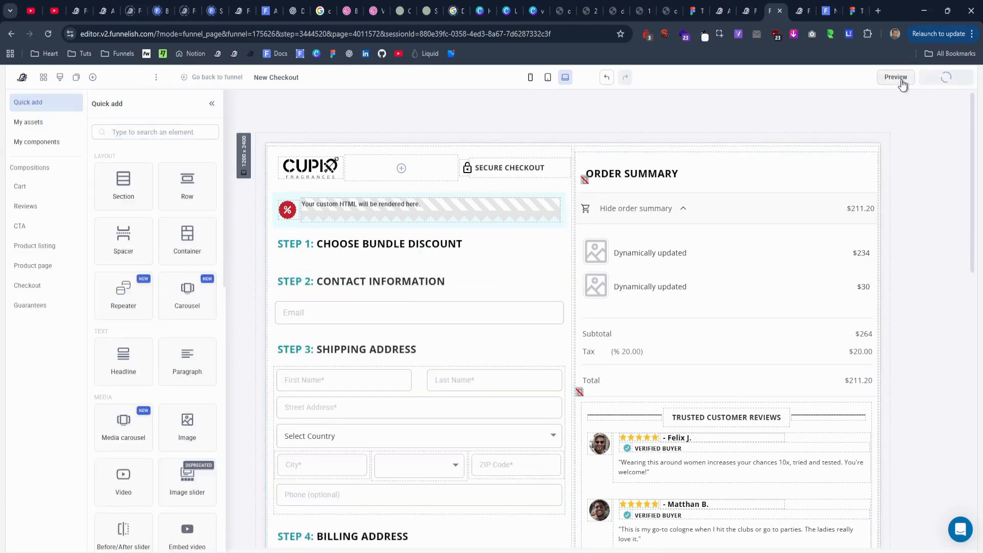
left_click(898, 79)
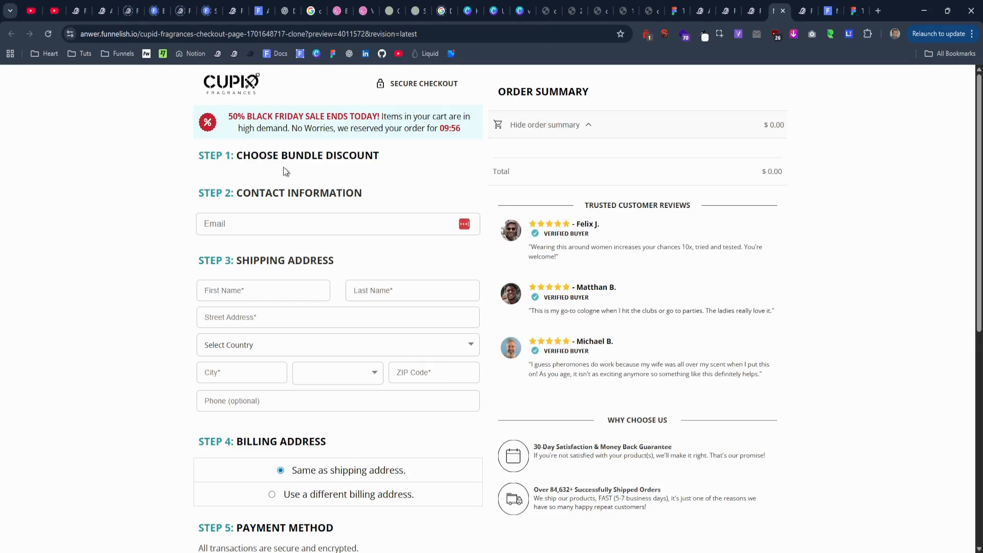
left_click(750, 11)
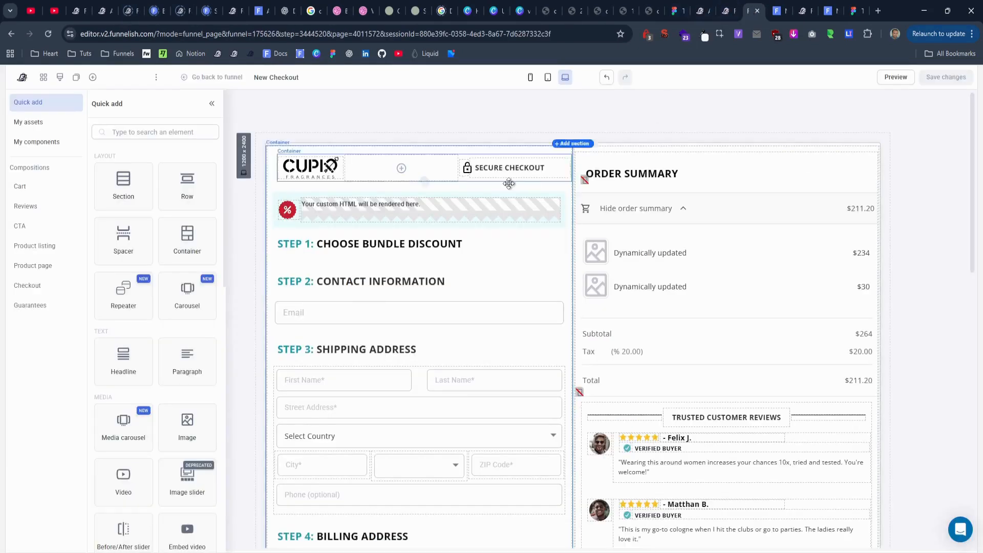
Add a container below the STEP 1: CHOOSE BUNDLE DISCOUNT heading and divide it into four boxes.
left_click(416, 250)
left_click(419, 255)
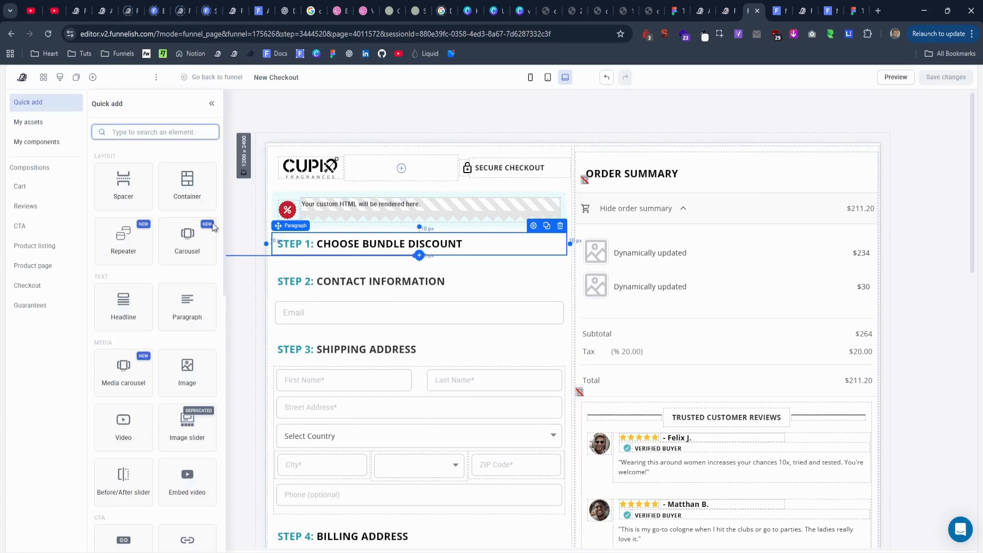
left_click(196, 197)
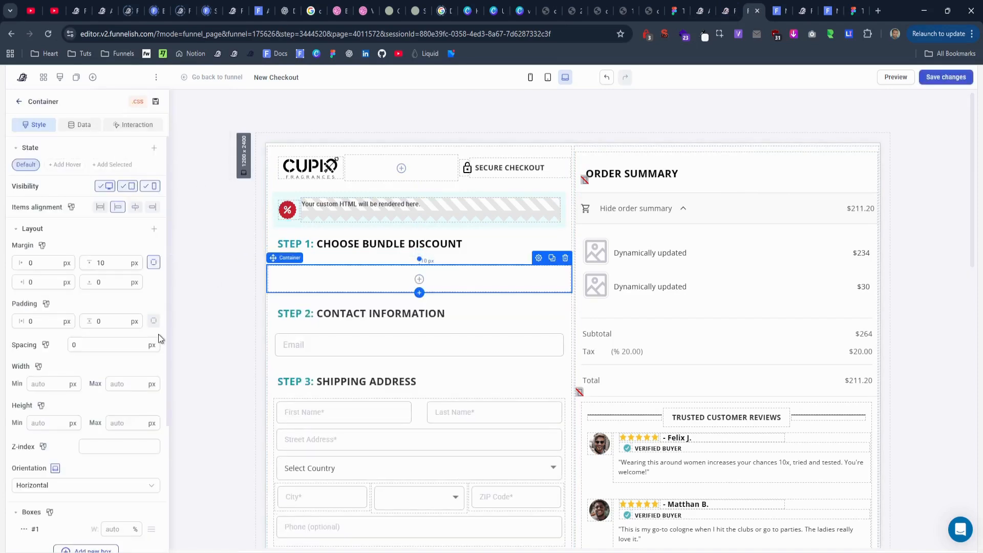
scroll(90, 432, "down", 4)
left_click(86, 338)
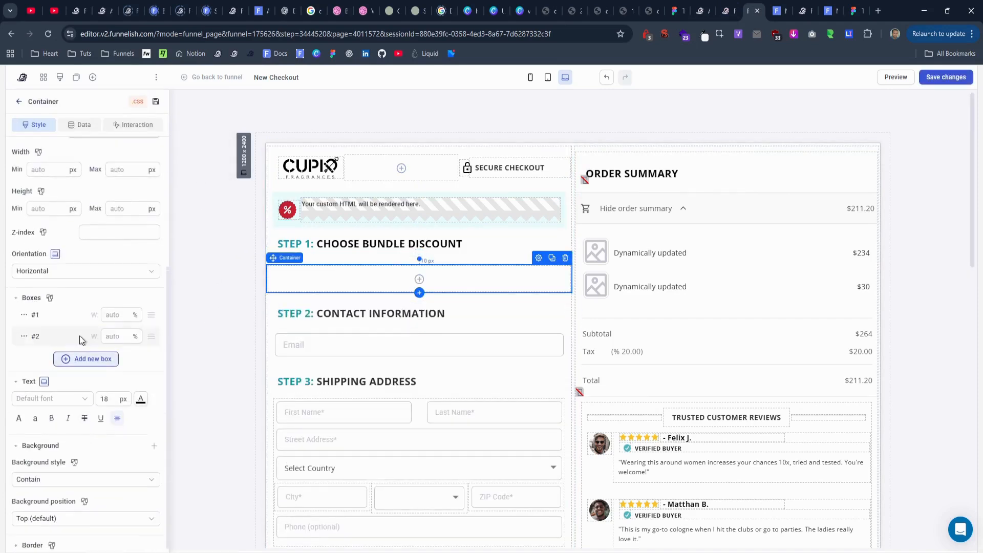
left_click(86, 360)
left_click(88, 380)
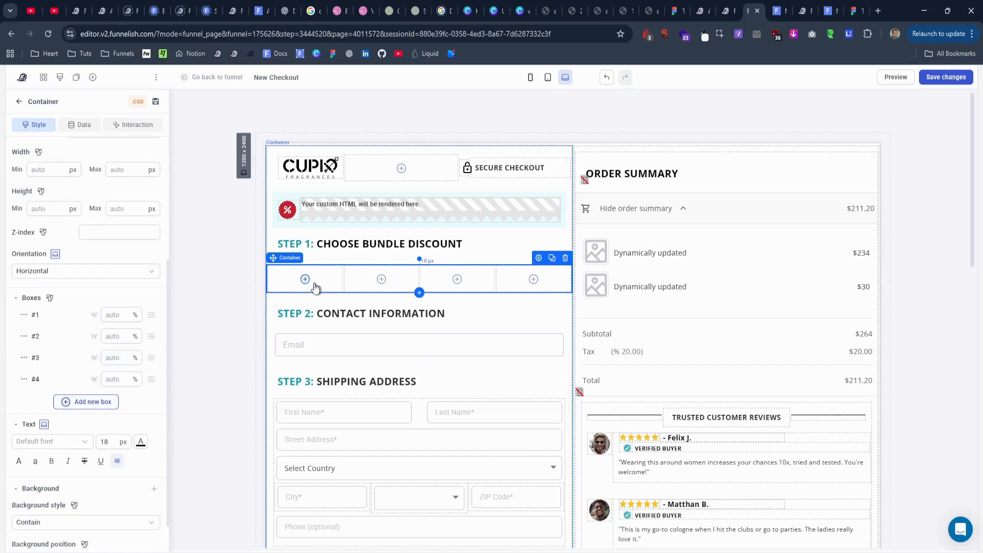
Set the new container's spacing to 10 px, using the original page's 1x Hypnosis 2.0 container as reference.
left_click(802, 13)
scroll(487, 234, "up", 4)
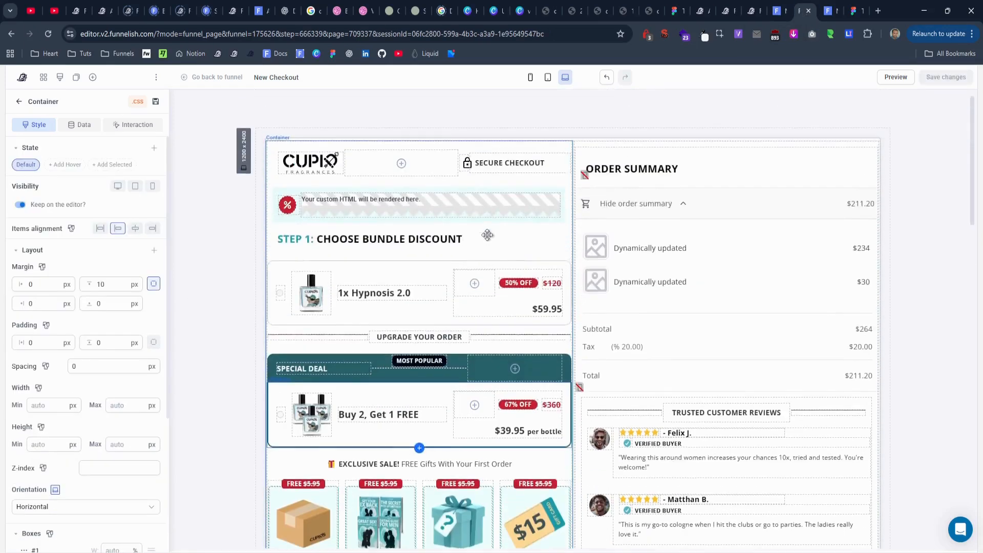
left_click(355, 274)
scroll(126, 362, "down", 3)
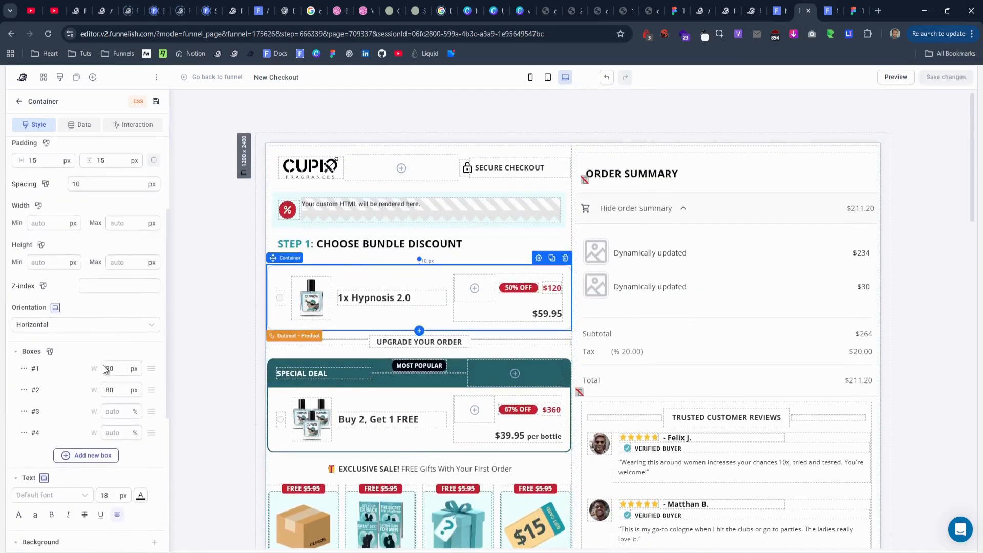
scroll(110, 359, "up", 2)
double_click(94, 290)
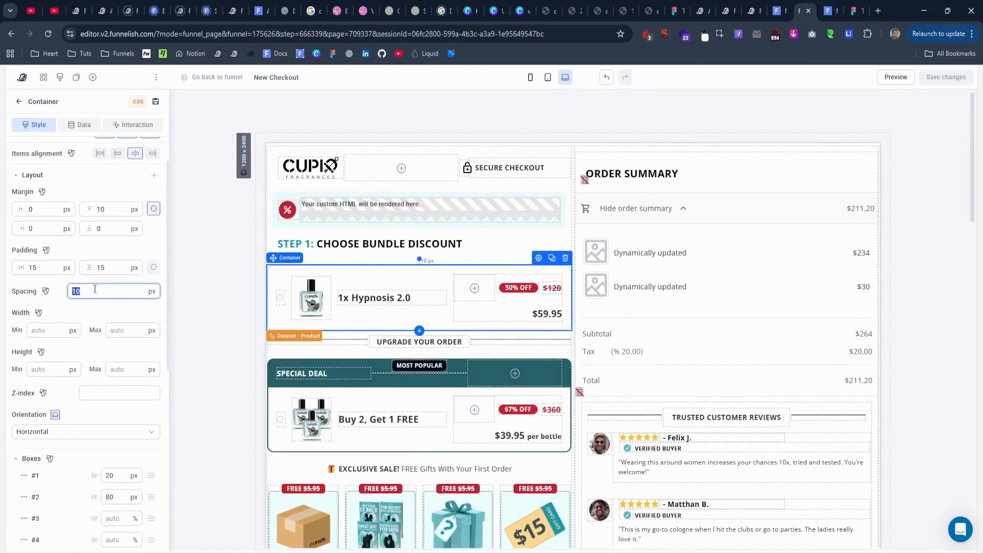
left_click(750, 11)
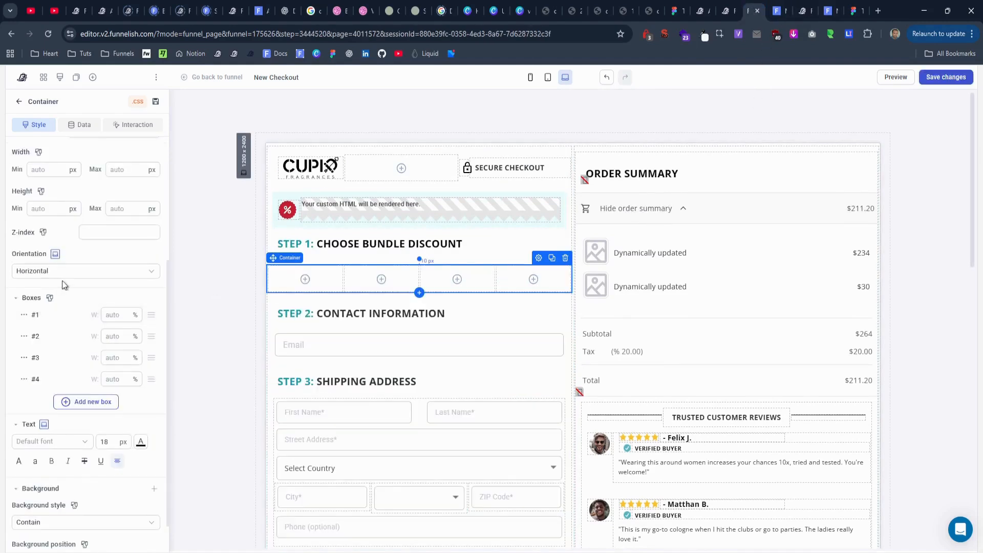
double_click(114, 290)
type("10")
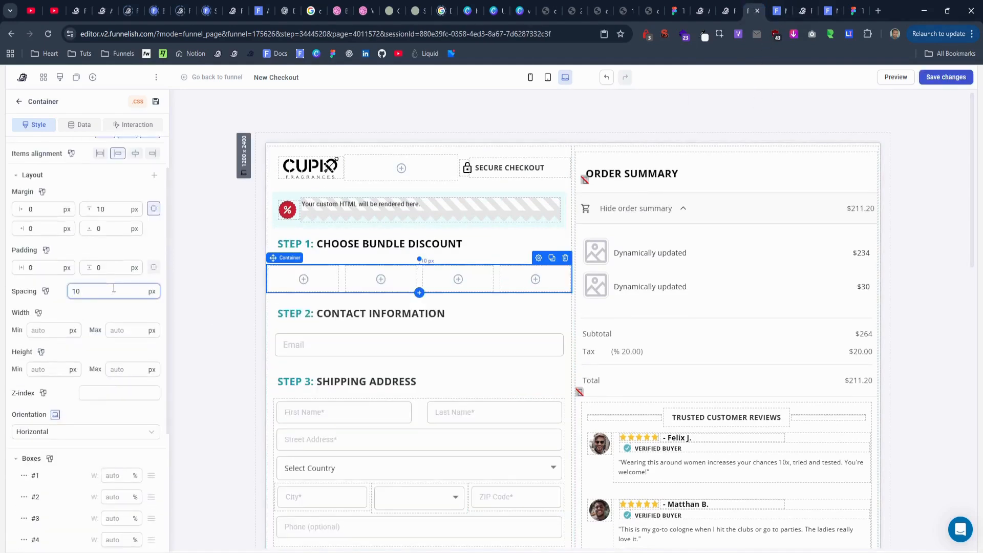
Set the new container's box #1 width to 20 px and box #2 width to 80 px, following the original page's container.
left_click(802, 11)
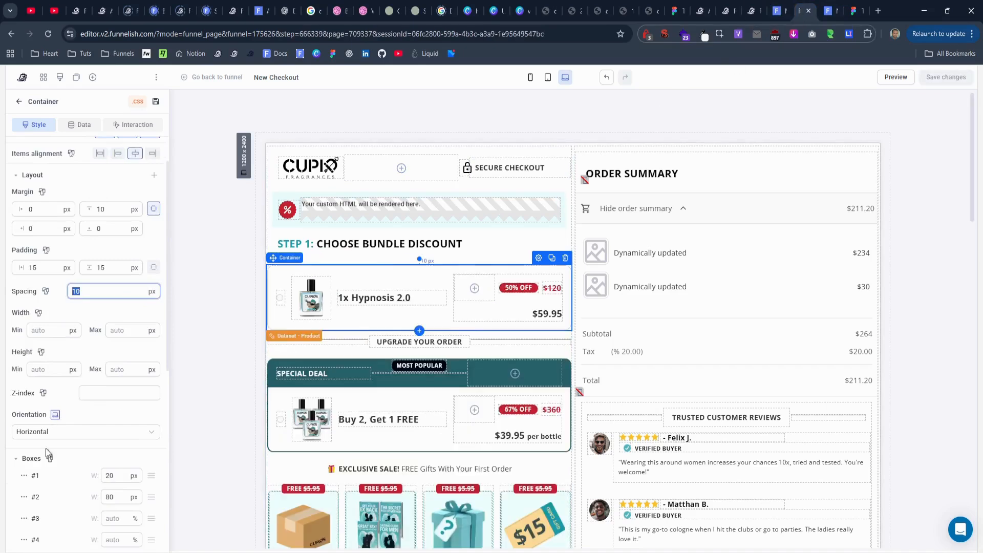
scroll(46, 453, "down", 2)
double_click(119, 369)
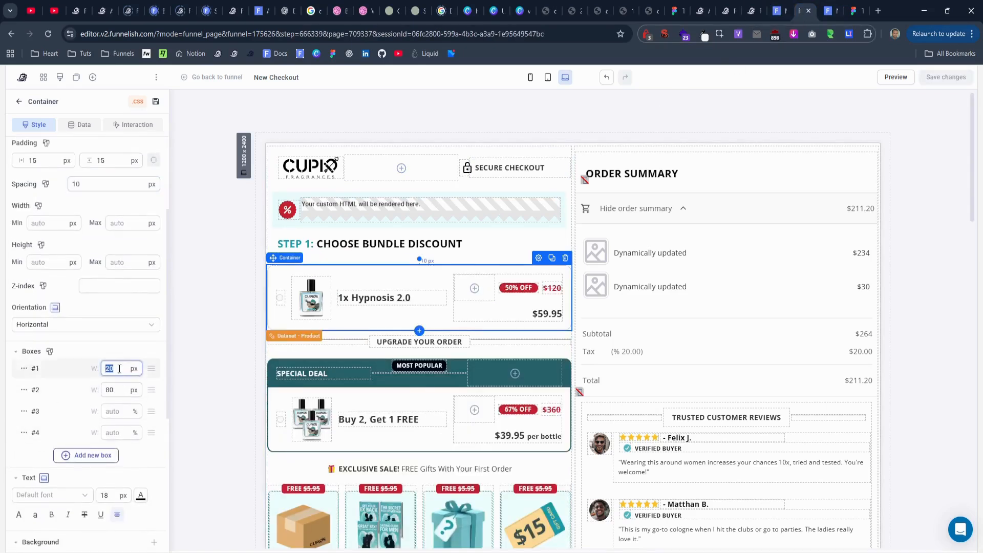
key("Tab")
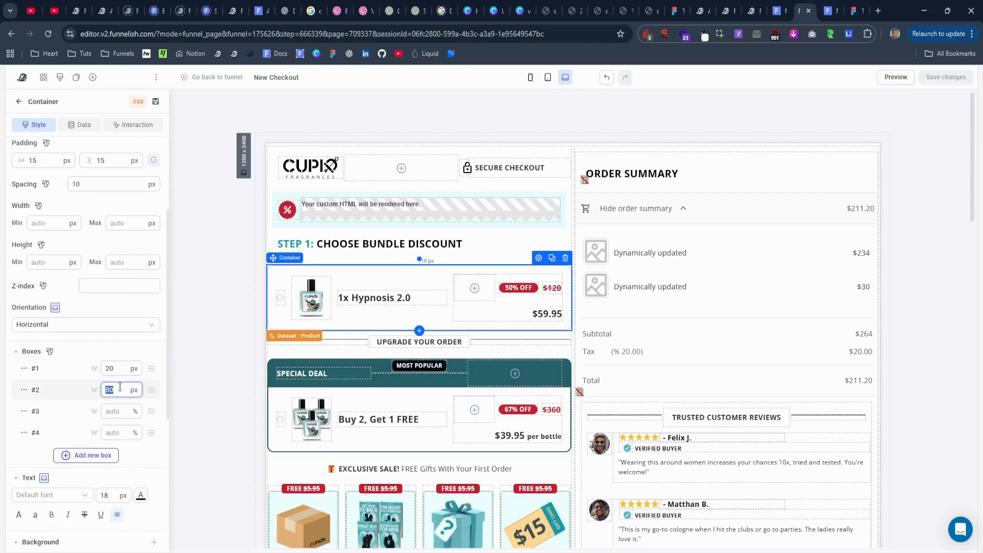
left_click(776, 10)
left_click(753, 11)
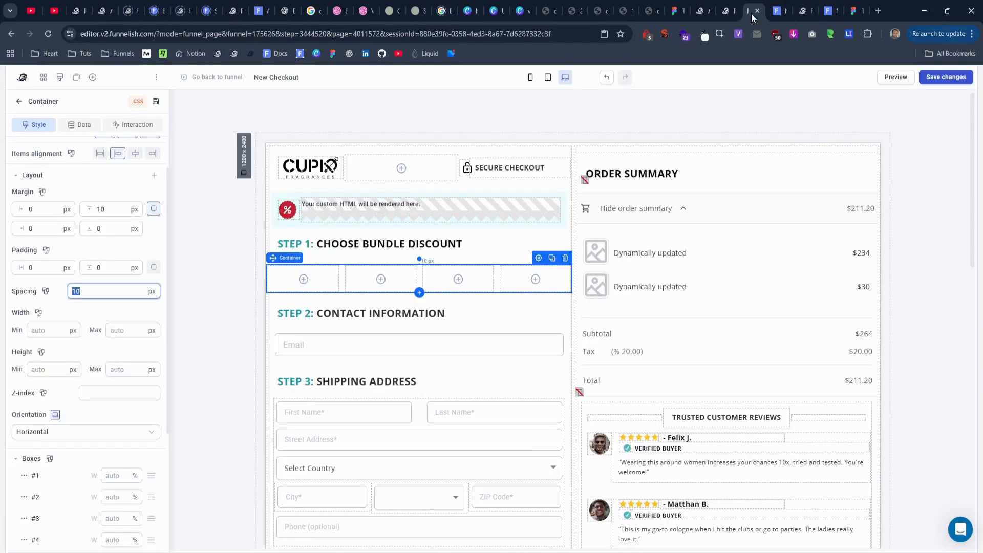
left_click(24, 475)
left_click(44, 500)
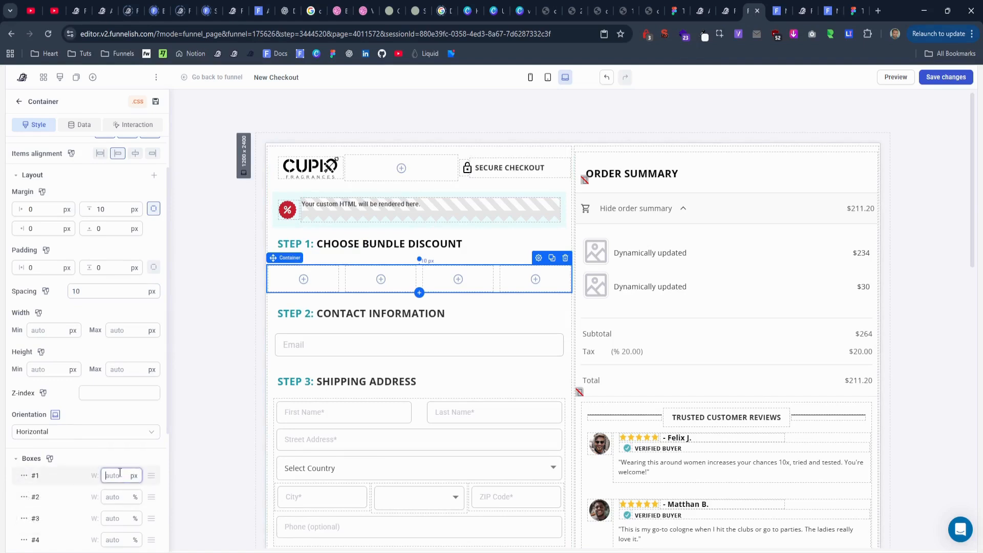
left_click(23, 497)
left_click(52, 455)
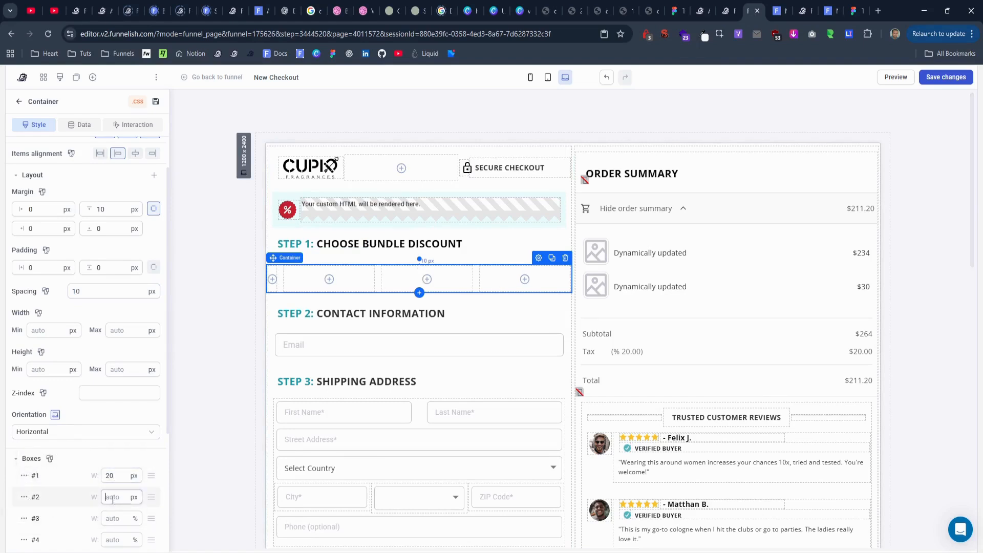
type("80")
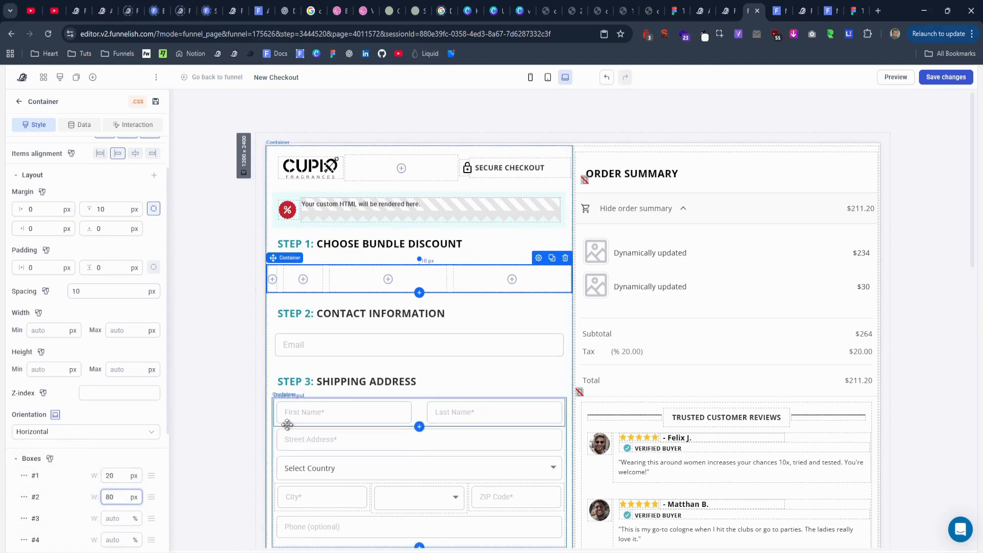
Set the new container's horizontal and vertical padding to 15 px each, matching the original page's 1x Hypnosis 2.0 container.
left_click(802, 10)
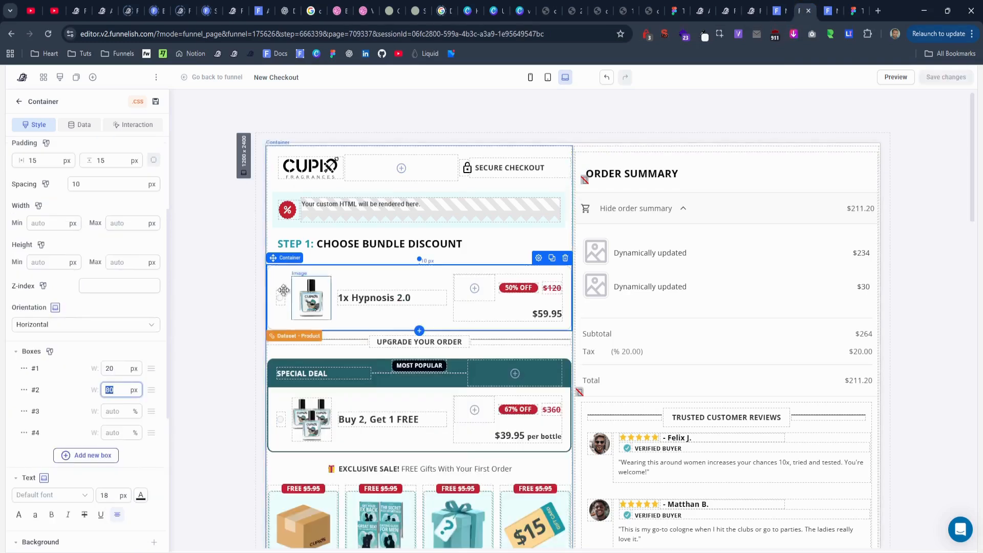
scroll(92, 369, "up", 3)
left_click(43, 321)
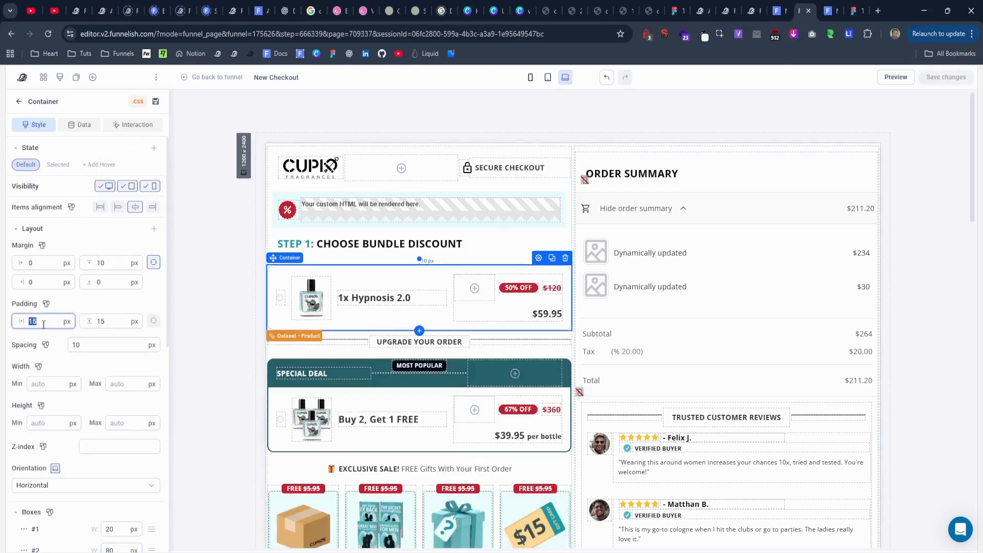
left_click(782, 12)
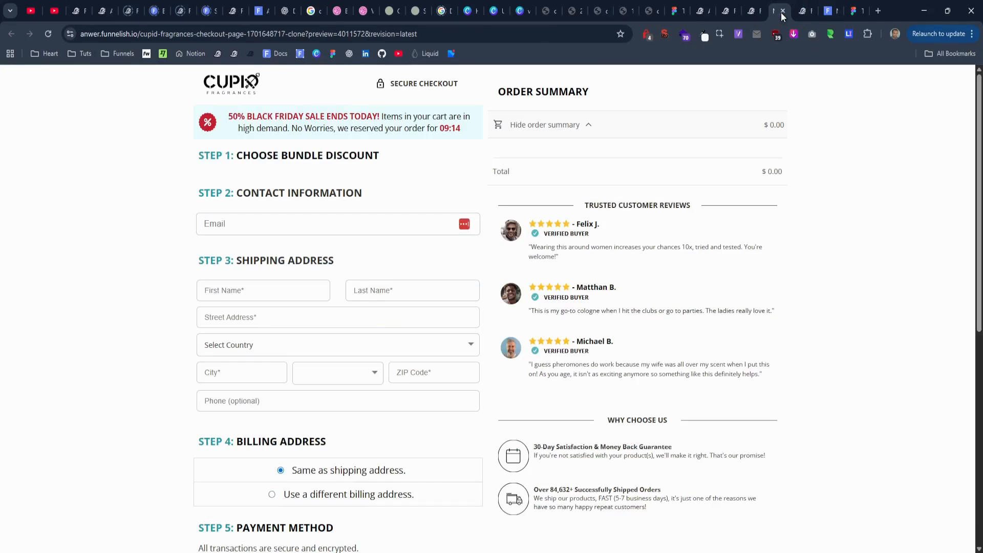
left_click(754, 11)
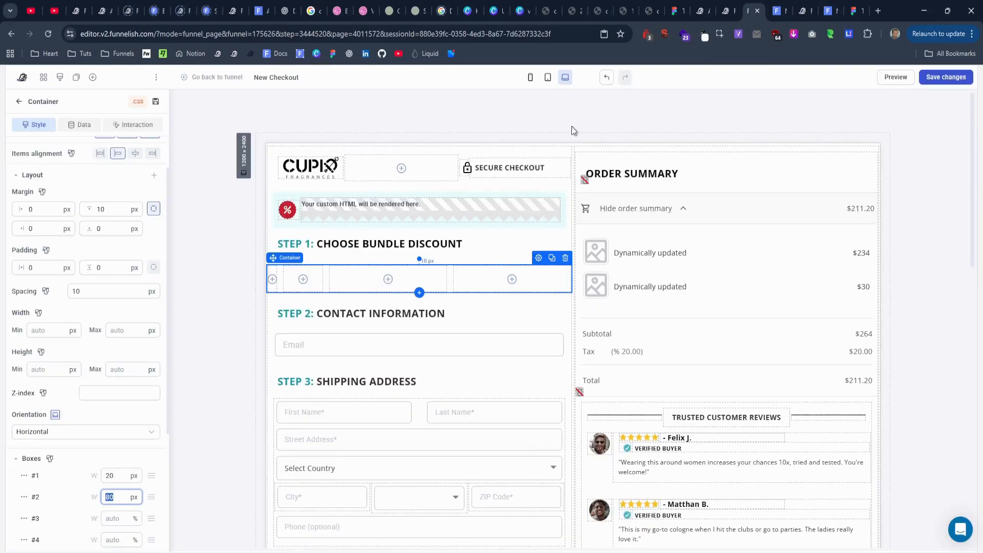
left_click(38, 266)
type("15")
left_click(121, 268)
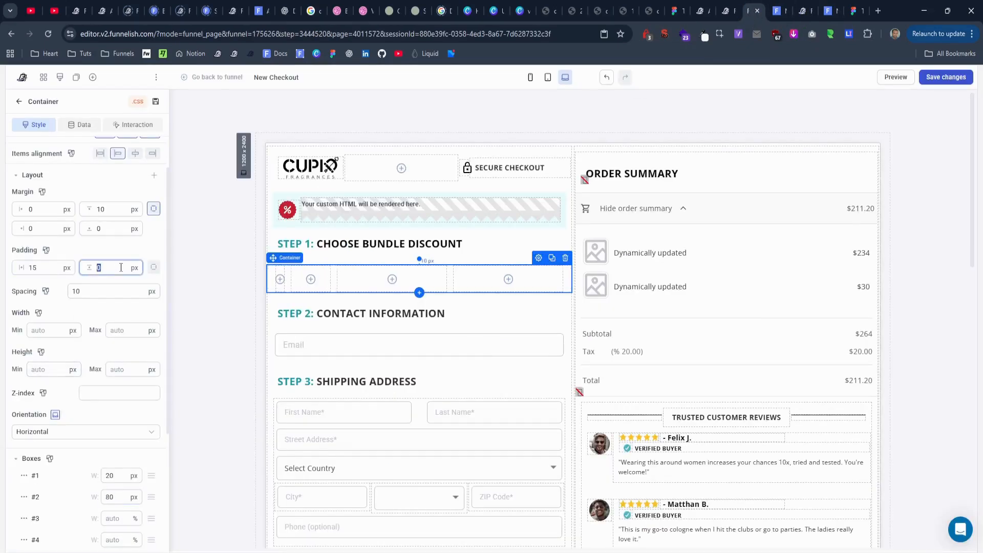
type("15")
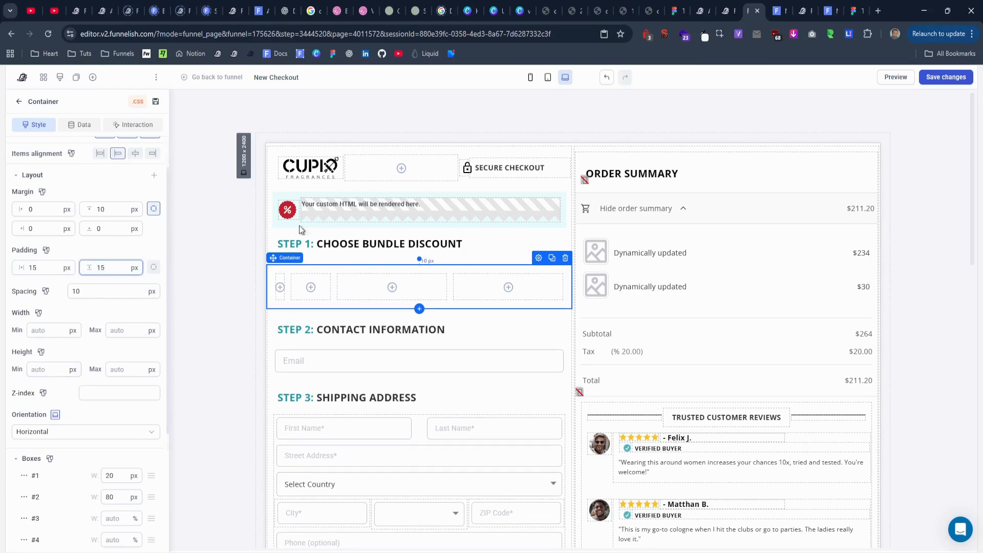
Copy the border colour code of the original page's 1x Hypnosis 2.0 container and check its corner radius.
left_click(801, 11)
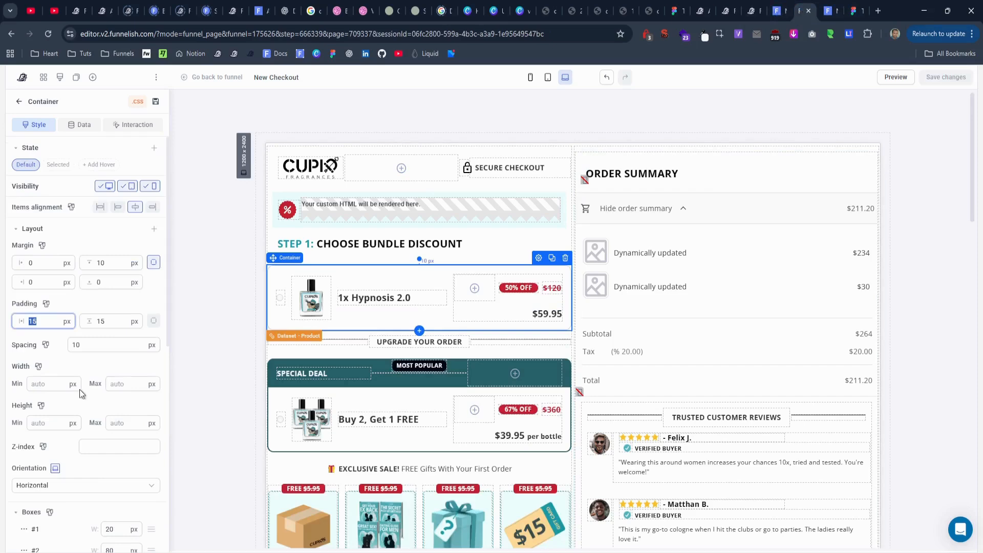
scroll(80, 394, "down", 8)
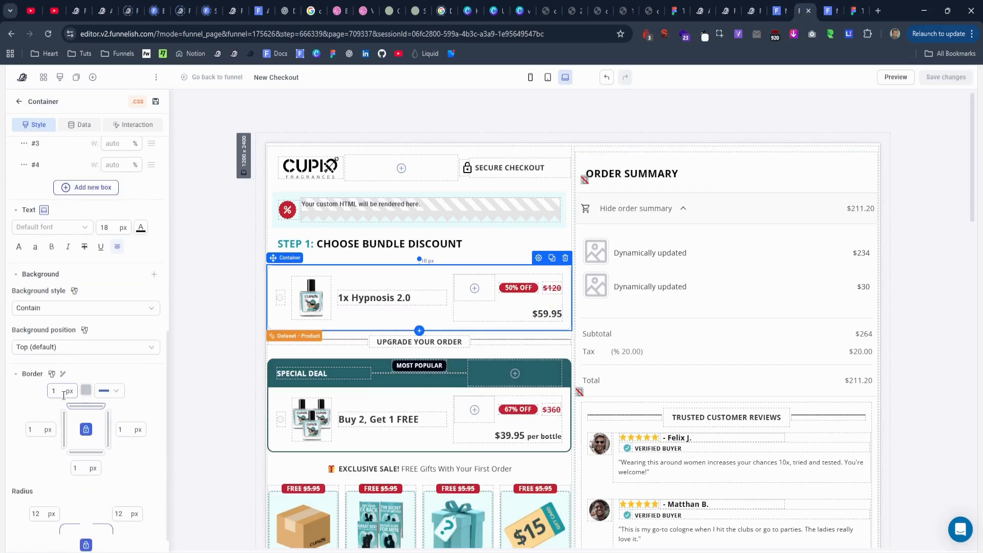
left_click(86, 390)
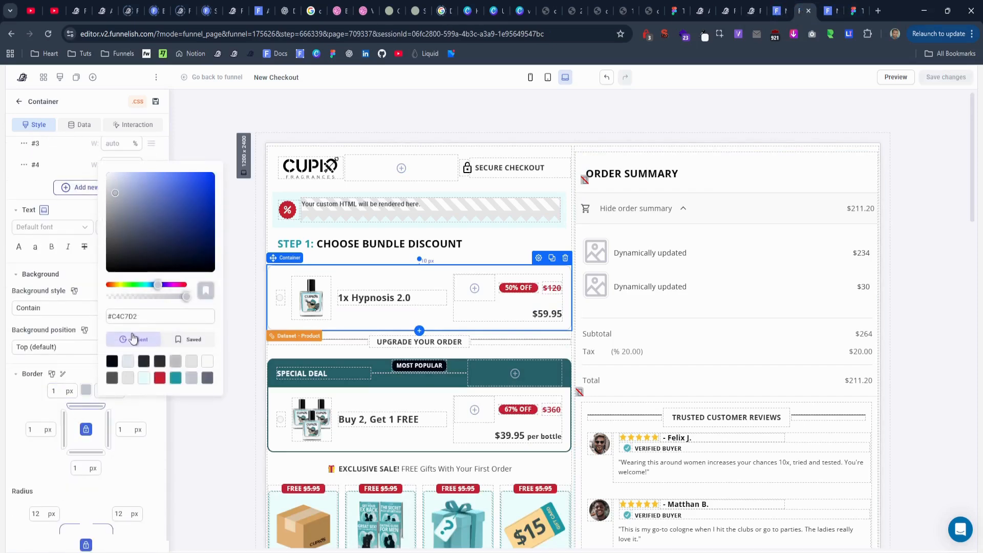
triple_click(159, 315)
key("ctrl+c")
double_click(41, 513)
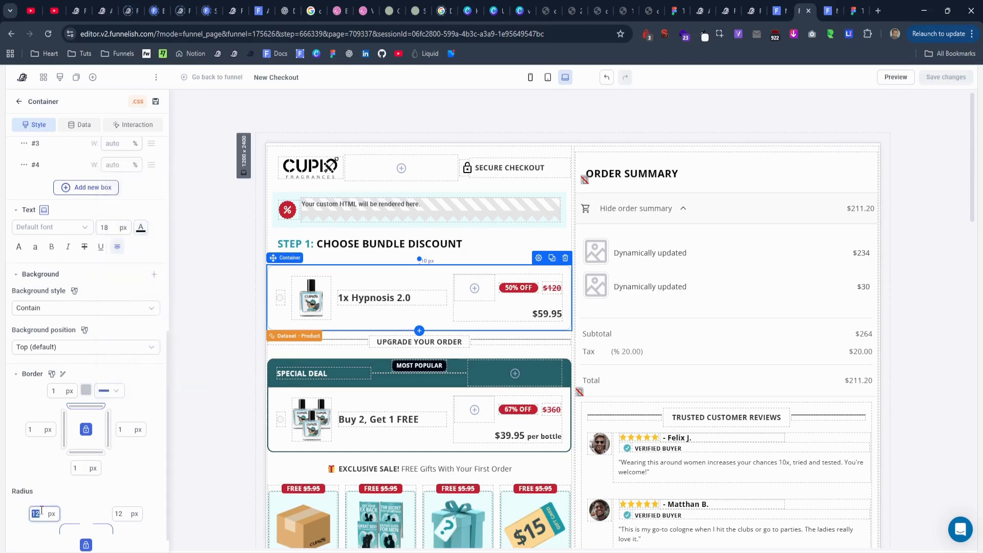
Give the new container a 1 px border in colour #C4C7D2 with a 12 px corner radius.
left_click(751, 11)
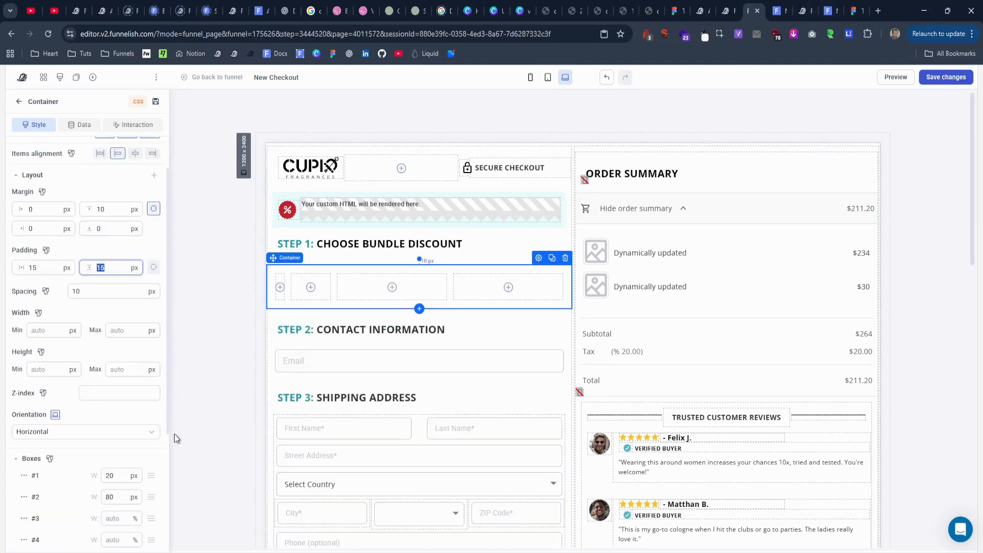
scroll(49, 464, "down", 1)
left_click(33, 456)
scroll(51, 440, "down", 3)
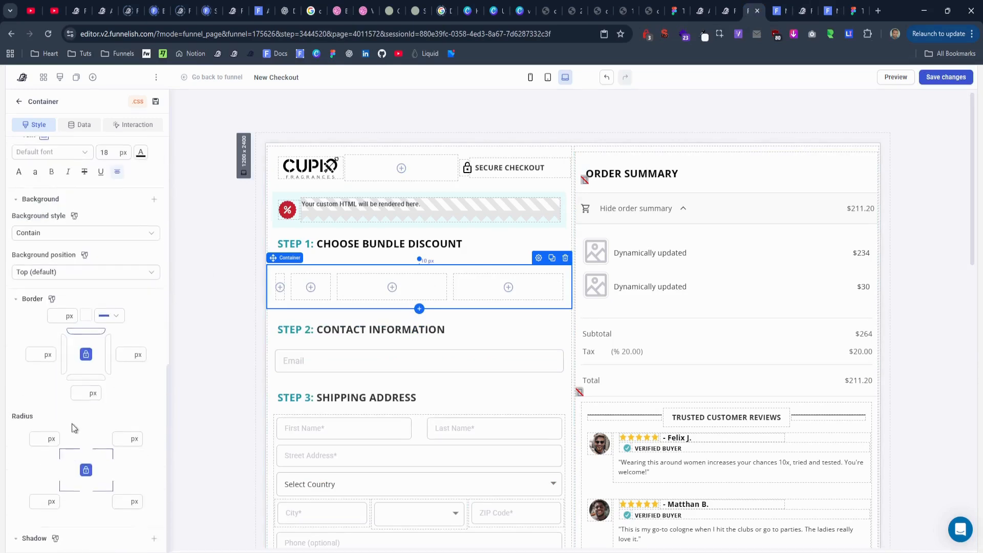
left_click(58, 316)
type("1")
left_click(86, 316)
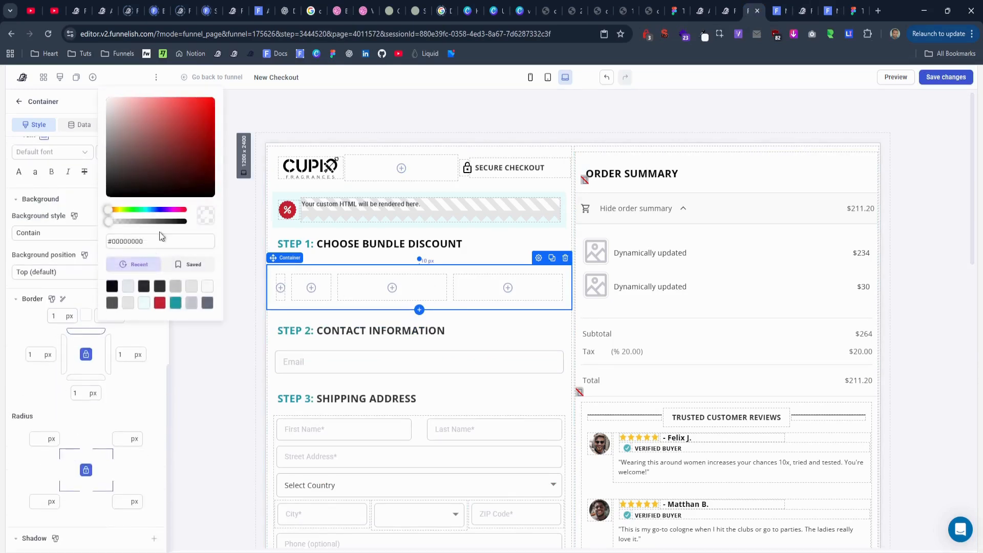
left_click(153, 240)
key("ctrl+v")
left_click(43, 438)
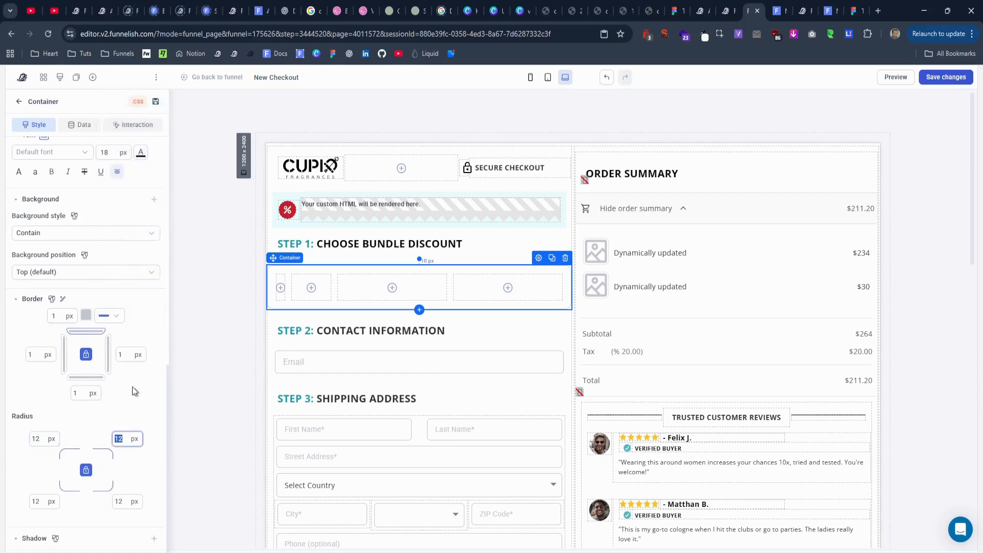
Add a Radio form element to the new container's first box, using the original page's 1x Hypnosis 2.0 row as reference.
scroll(135, 390, "up", 7)
scroll(135, 387, "up", 3)
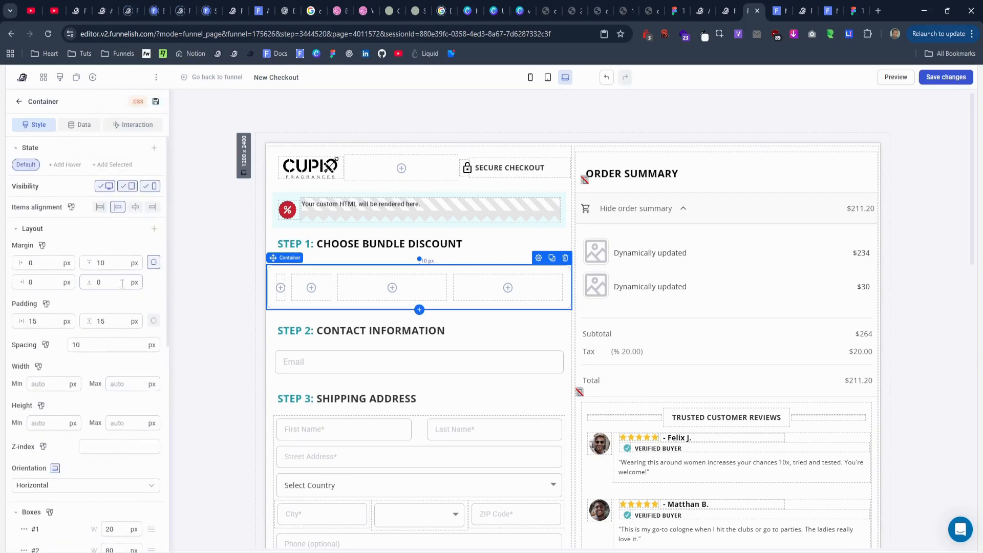
left_click(777, 13)
left_click(802, 13)
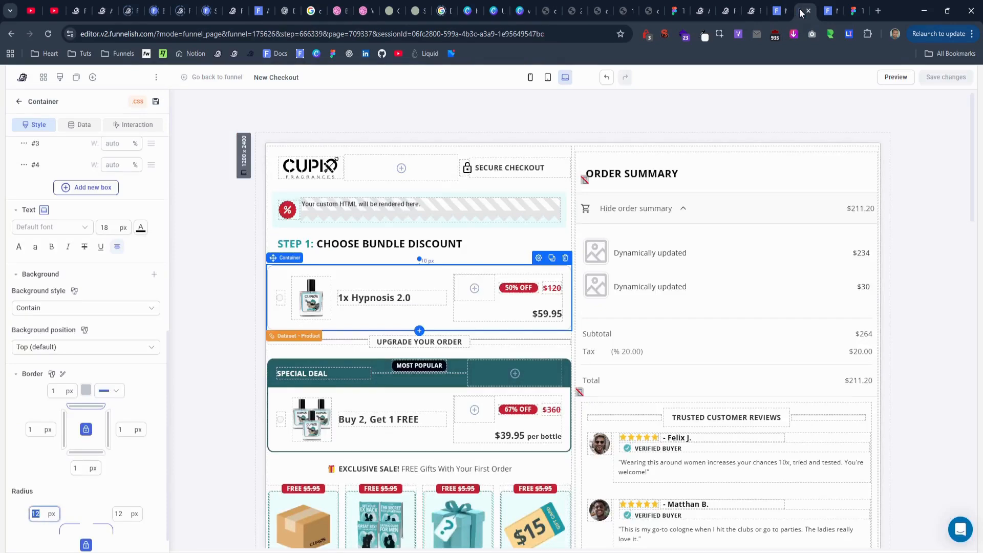
left_click(280, 299)
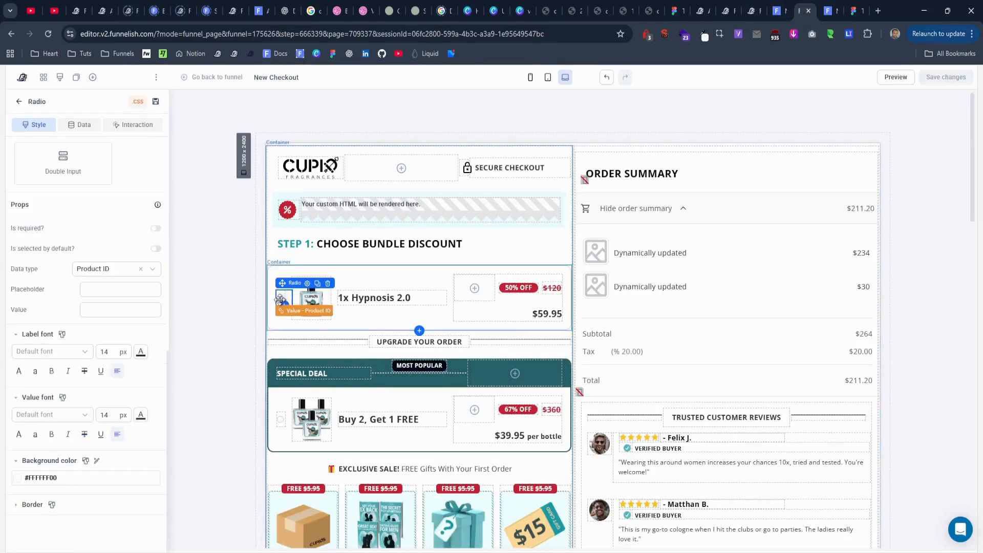
left_click(751, 14)
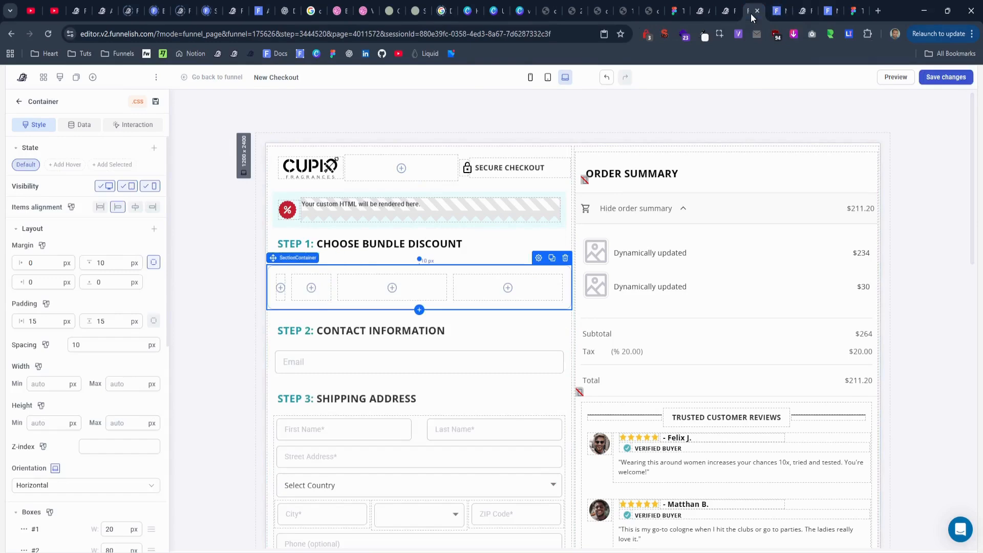
left_click(281, 288)
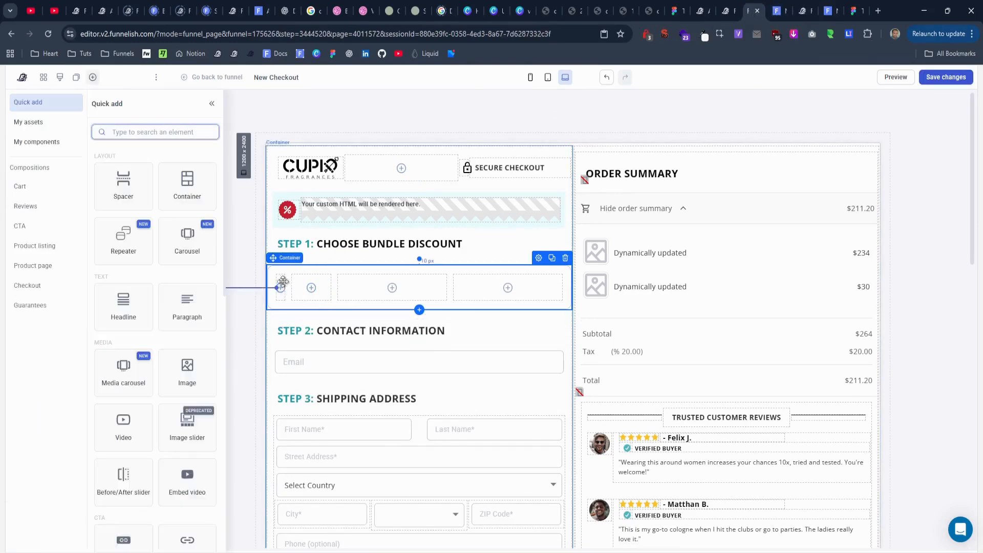
scroll(158, 439, "down", 5)
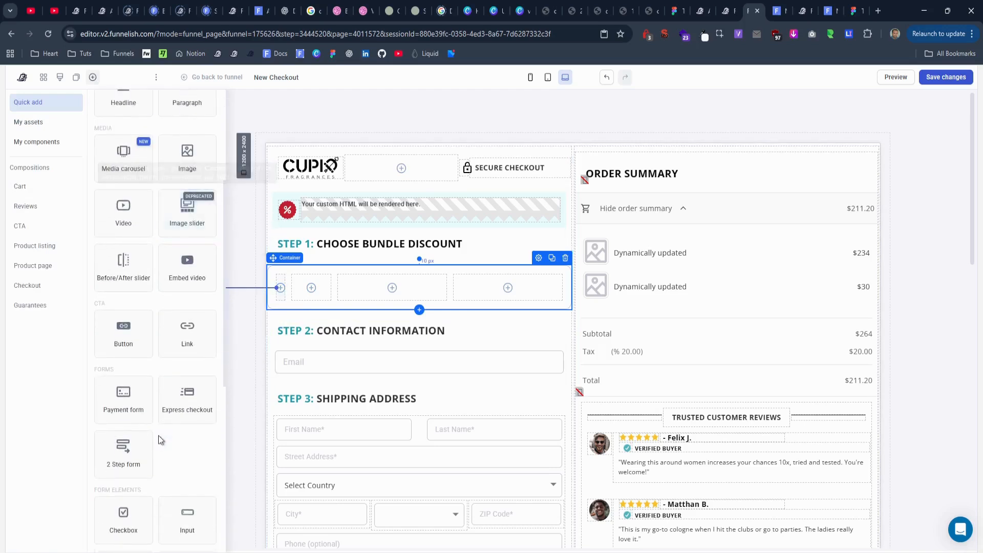
scroll(158, 439, "up", 5)
scroll(158, 439, "down", 6)
scroll(161, 439, "down", 2)
left_click(194, 368)
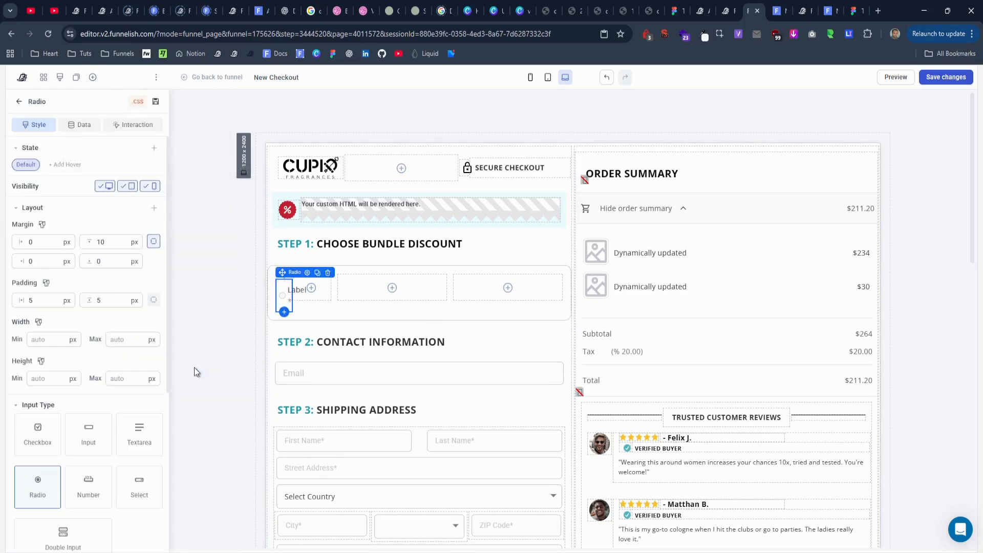
Set the radio element's horizontal and vertical padding and its vertical margin to 0 px.
left_click(111, 298)
type("0")
left_click(64, 300)
type("0")
left_click(120, 242)
type("0")
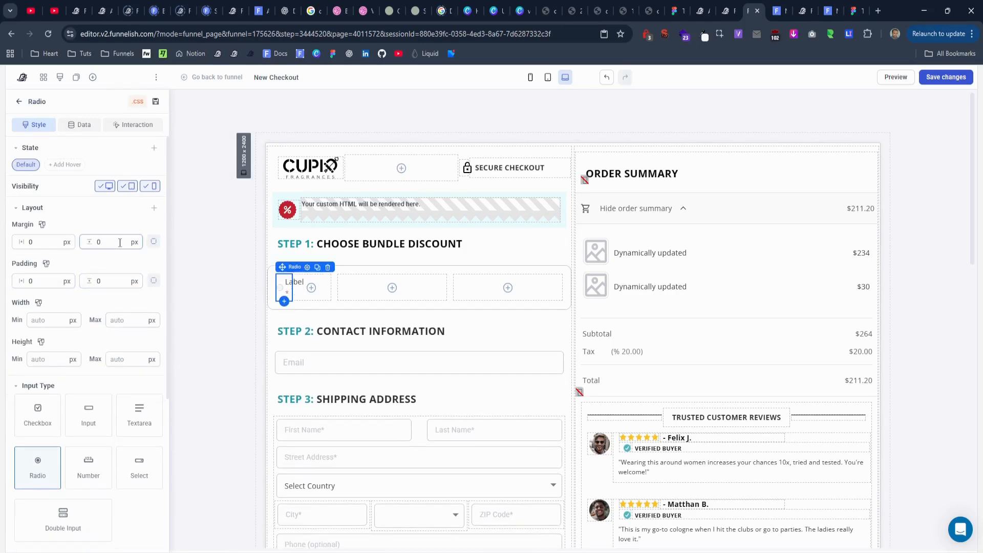
Make the radio element not required and set its data type to Product ID.
scroll(101, 436, "down", 5)
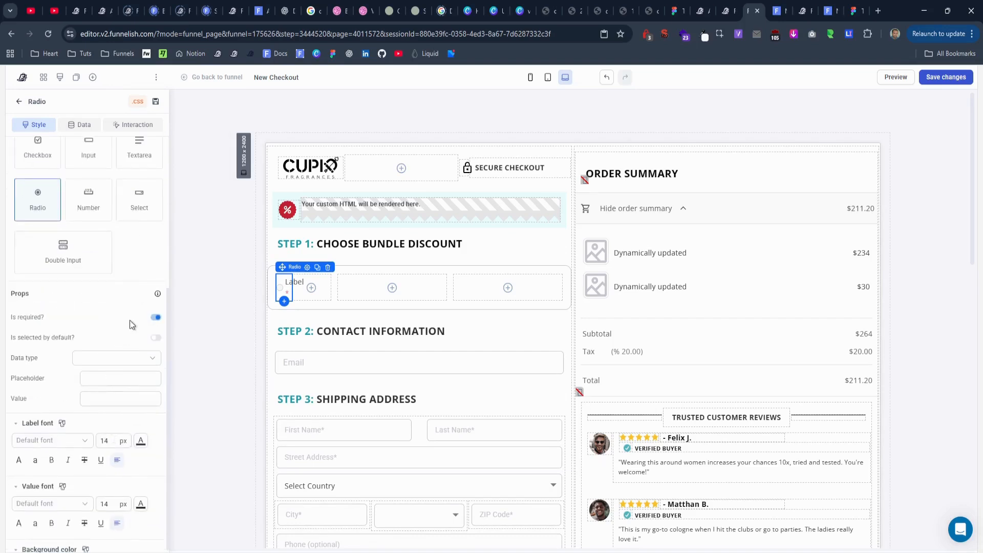
left_click(155, 319)
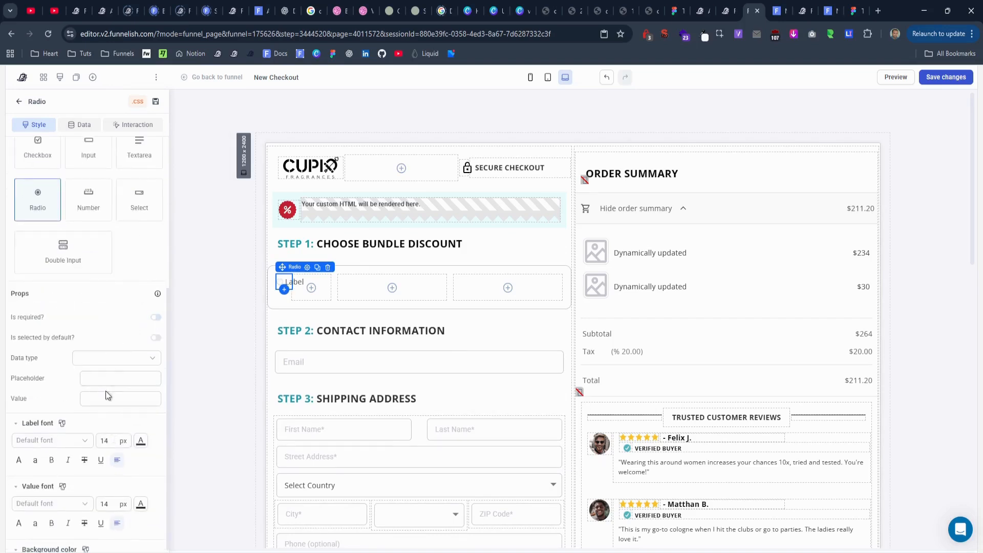
left_click(150, 357)
scroll(131, 399, "down", 5)
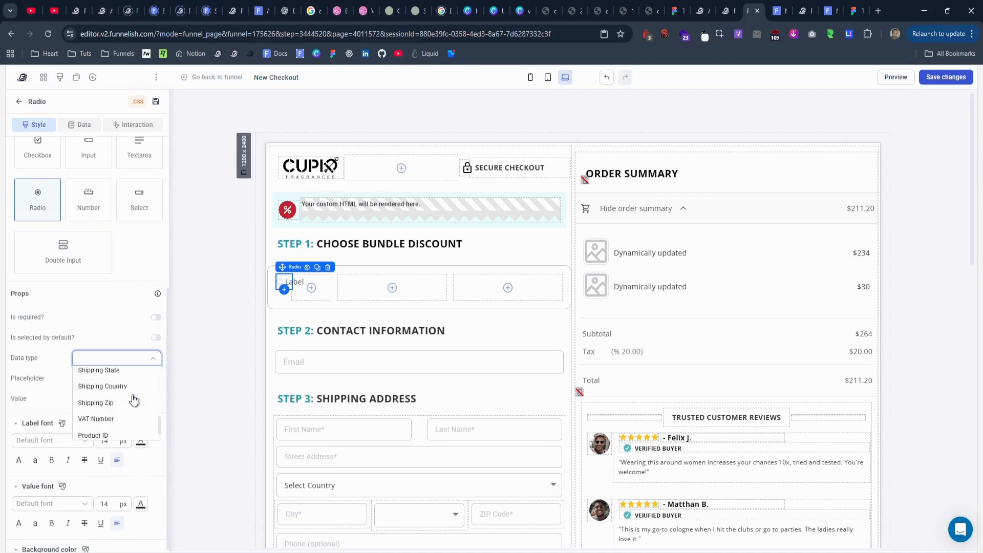
scroll(134, 400, "down", 1)
left_click(123, 413)
Bind the radio element's value to the Product ID dynamic data.
scroll(36, 360, "up", 5)
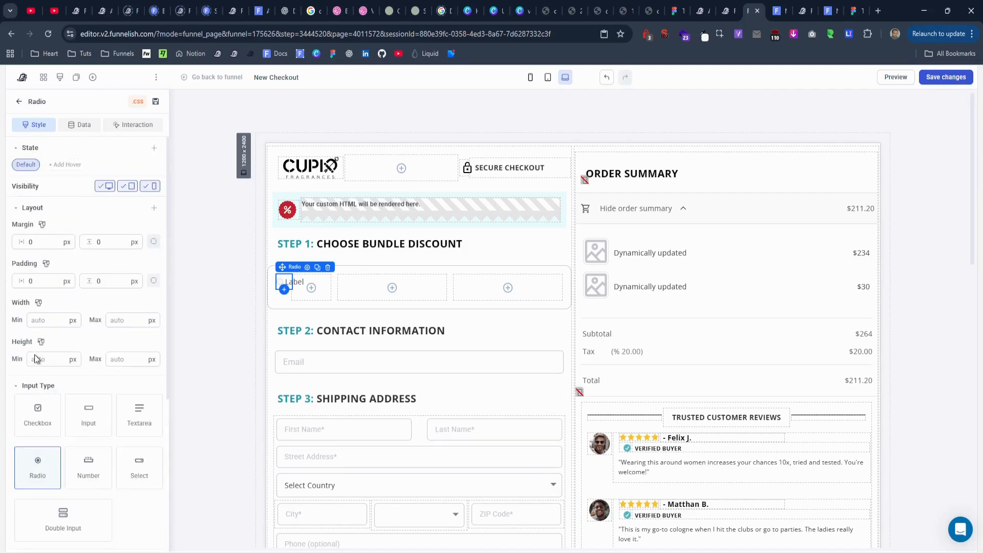
left_click(82, 125)
left_click(77, 217)
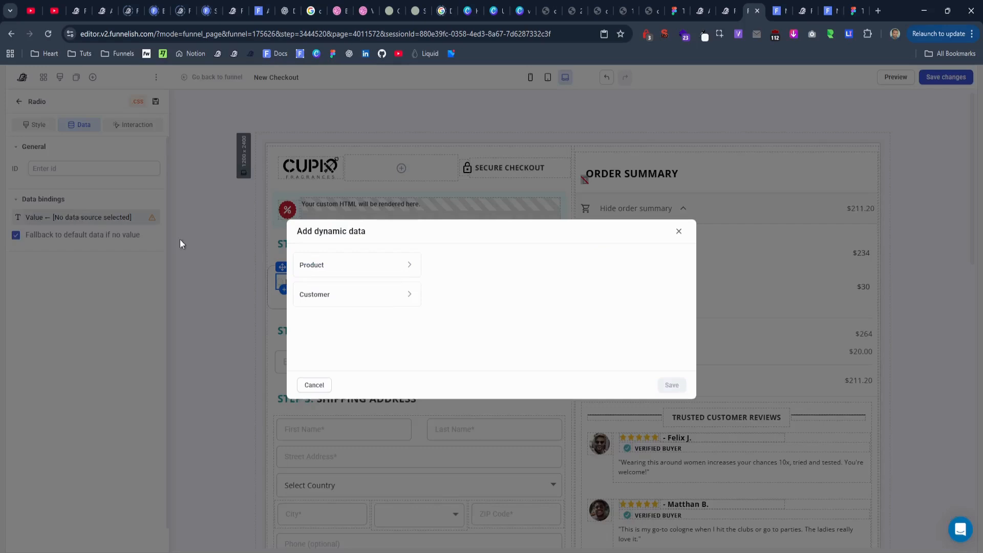
left_click(499, 252)
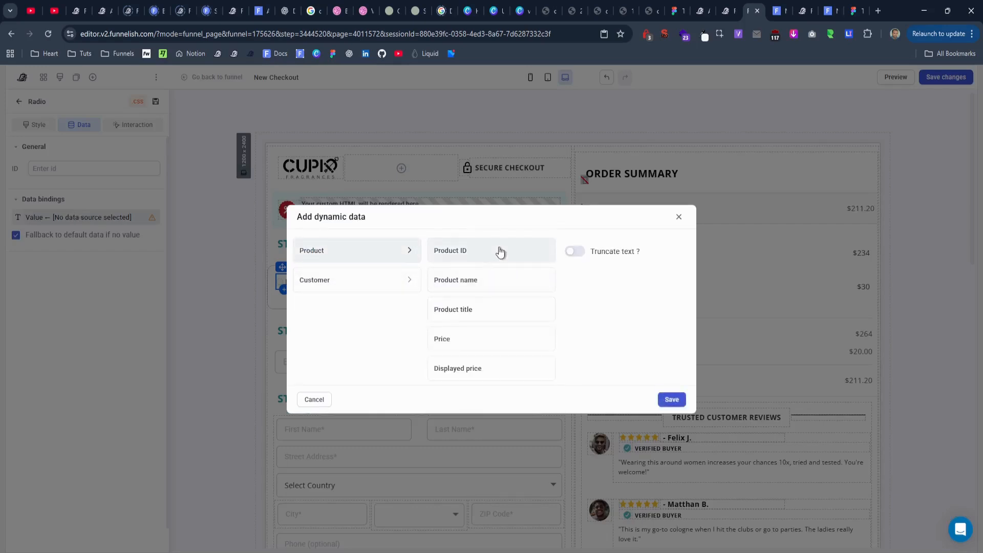
left_click(670, 399)
Clear the radio element's default label text, using the original page's 1x Hypnosis 2.0 radio as reference.
left_click(803, 13)
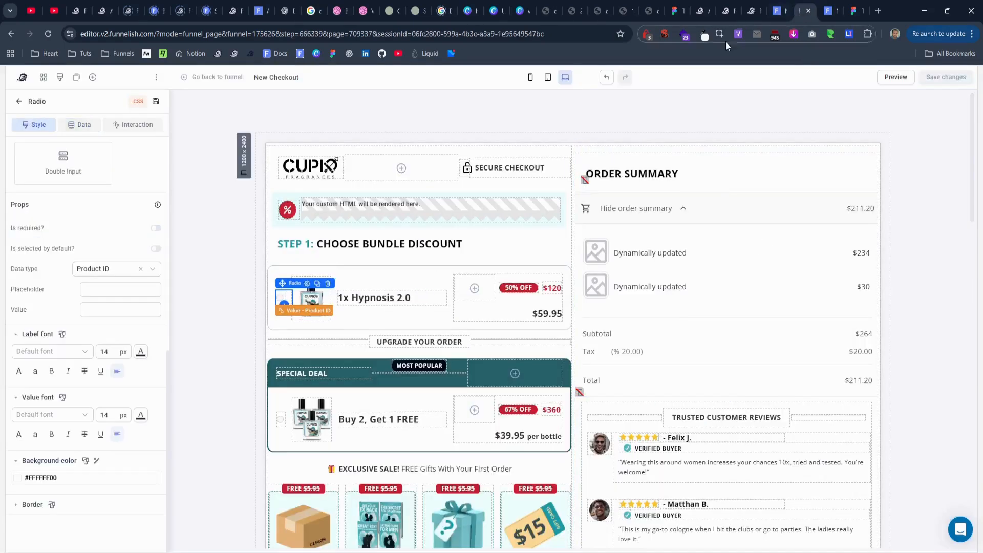
scroll(117, 321, "up", 10)
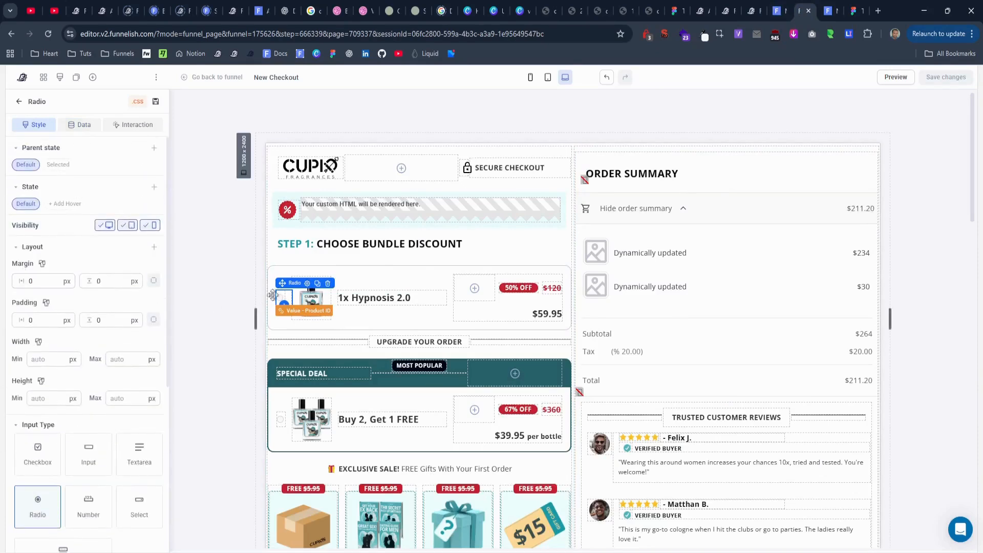
left_click(779, 10)
left_click(749, 10)
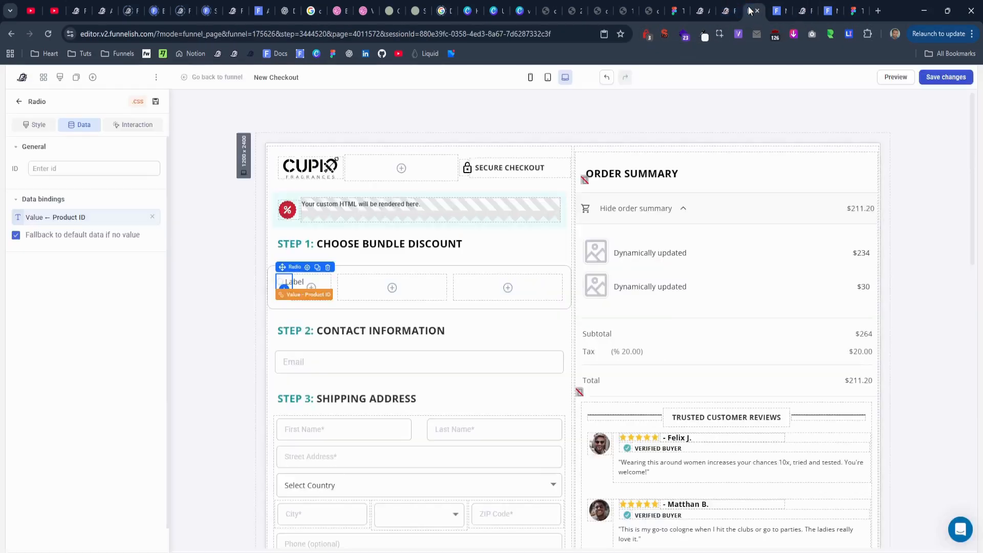
double_click(297, 282)
key("BackSpace")
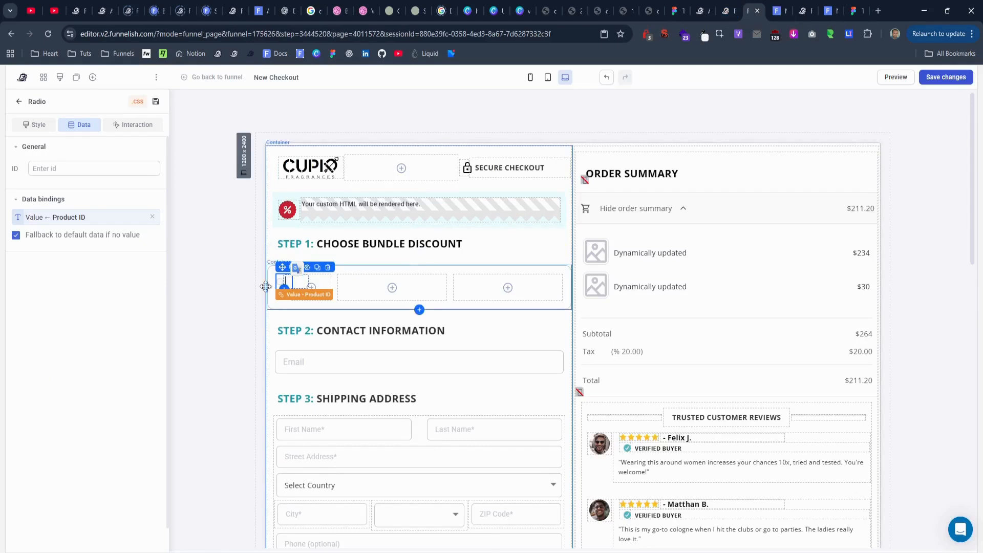
Centre the items alignment of the new bundle row container.
left_click(336, 303)
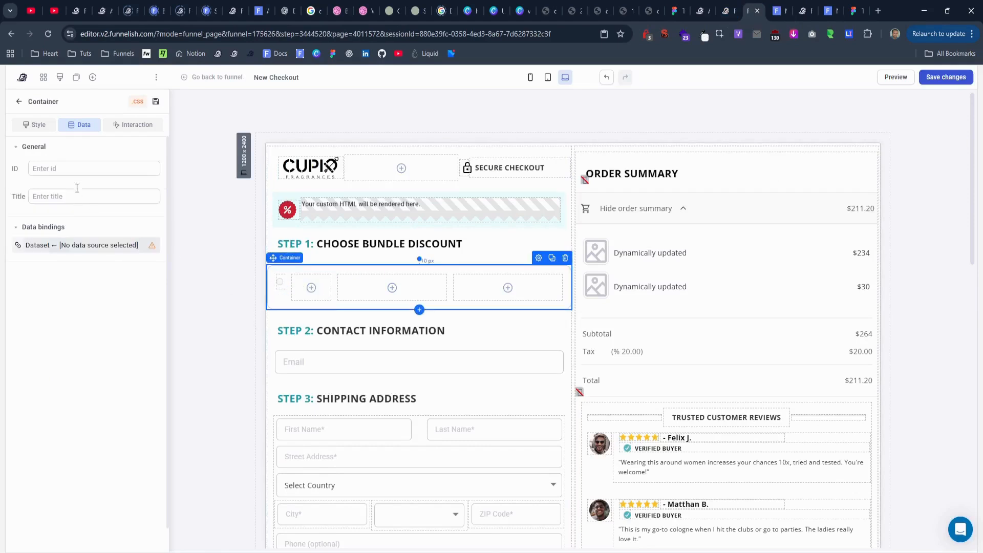
left_click(51, 132)
left_click(135, 208)
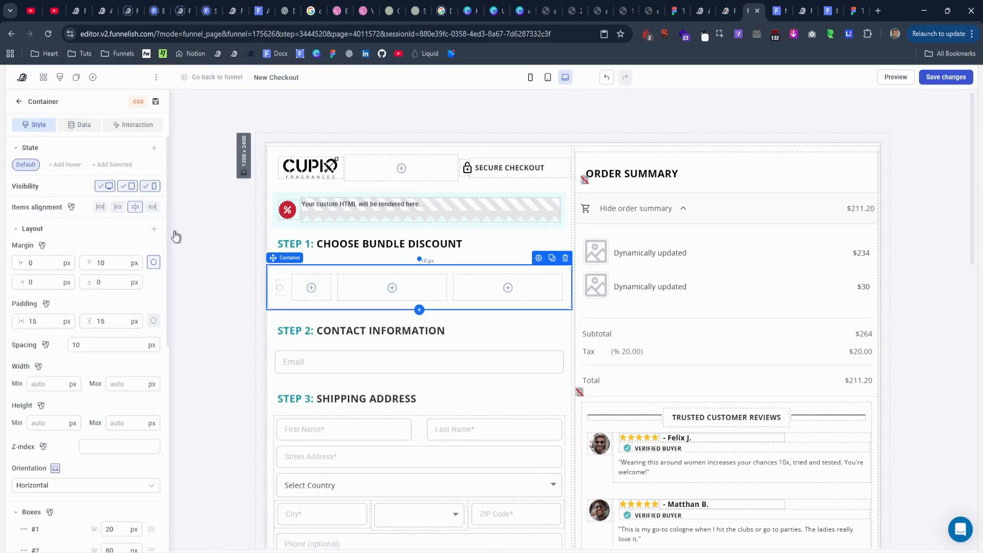
Make the radio element's background fully transparent white, #FFFFFF00.
left_click(280, 286)
scroll(73, 377, "down", 7)
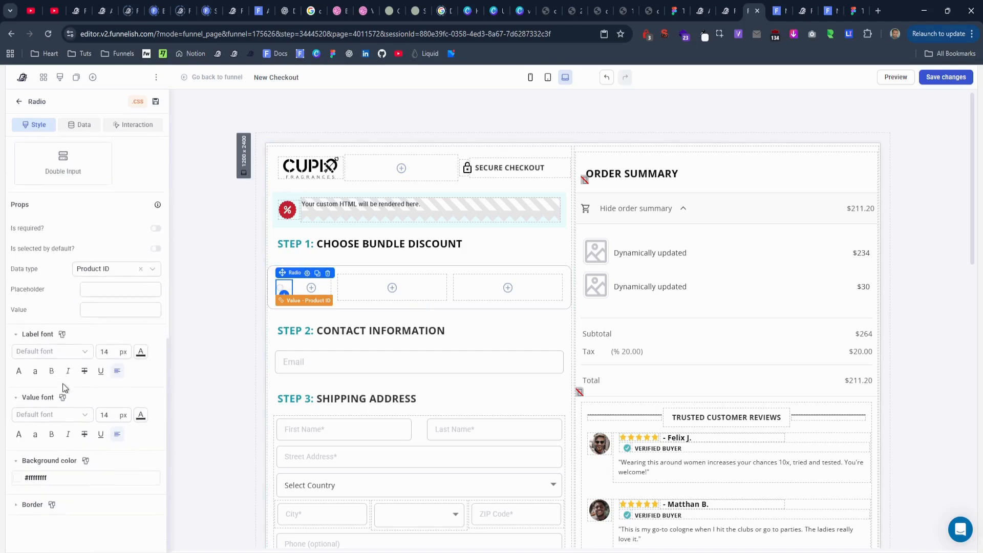
left_click(52, 476)
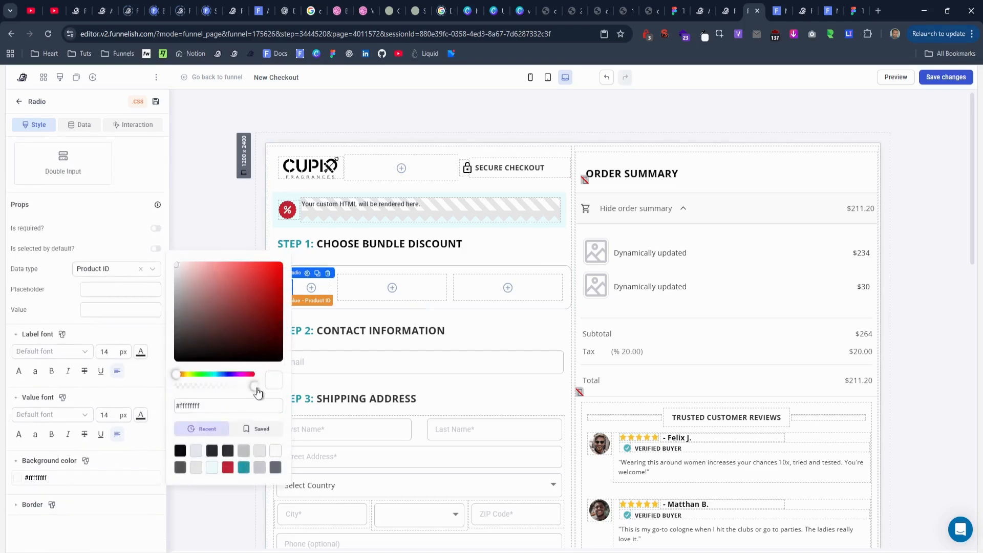
left_click_drag(258, 392, 175, 393)
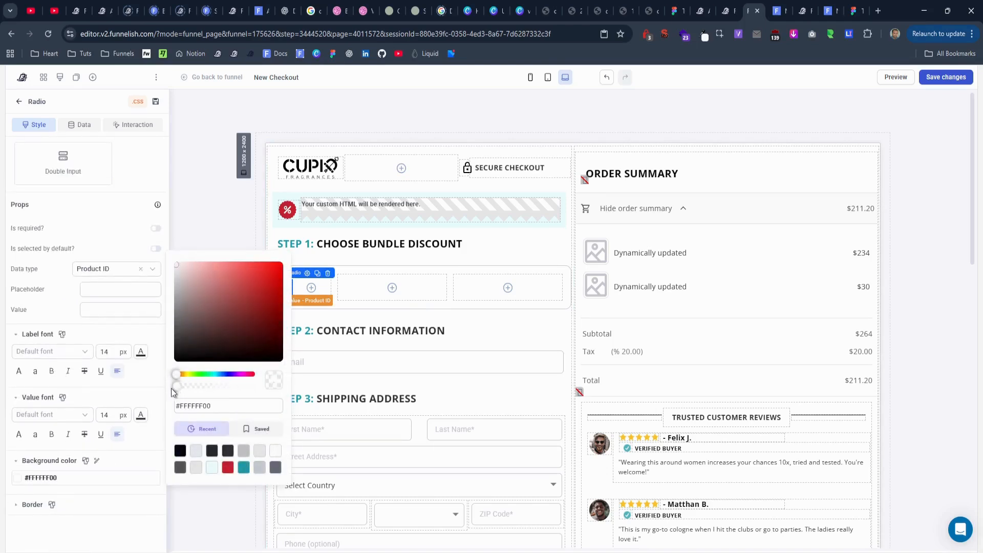
left_click(87, 540)
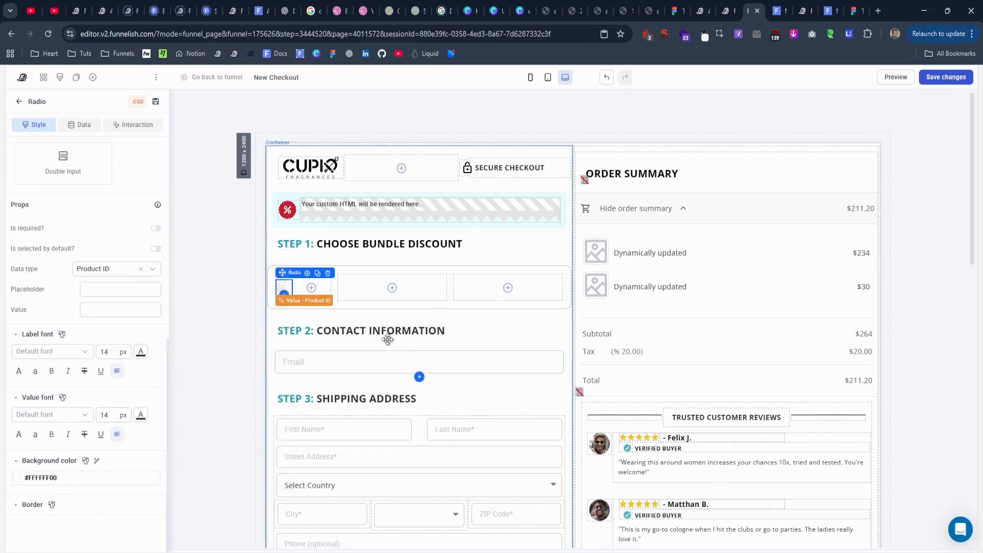
Add an Image element to the container's second box and give it the image URL copied from the original 1x Hypnosis 2.0 row.
left_click(311, 290)
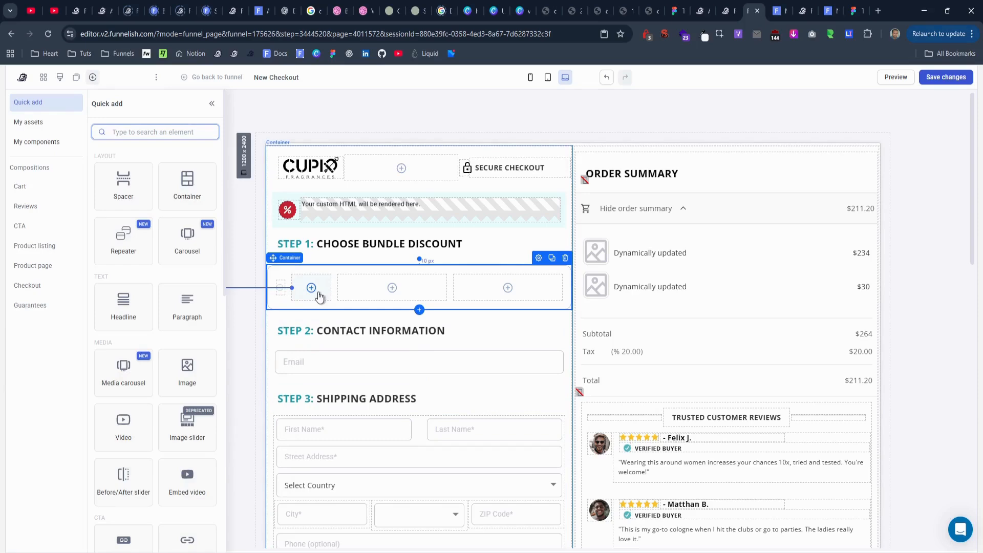
left_click(188, 375)
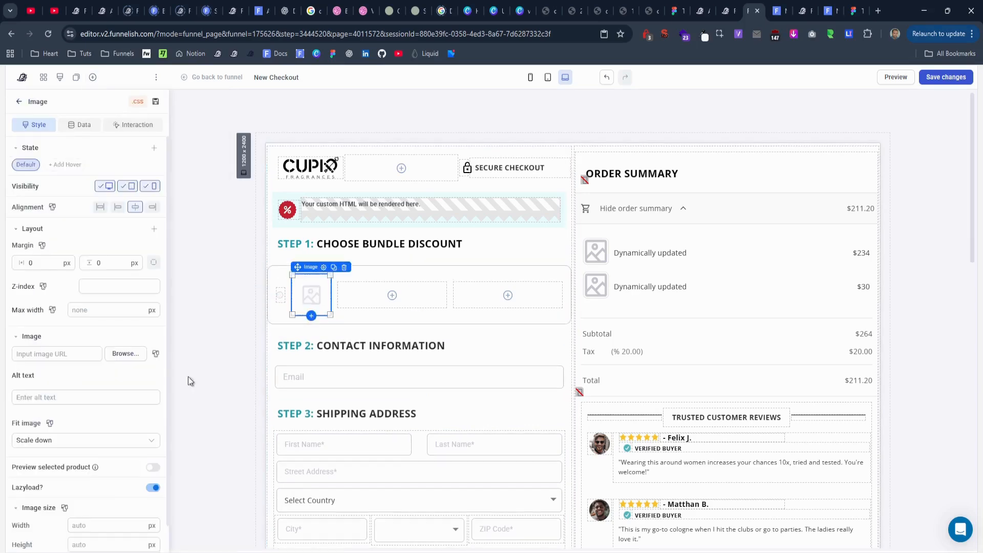
left_click(807, 15)
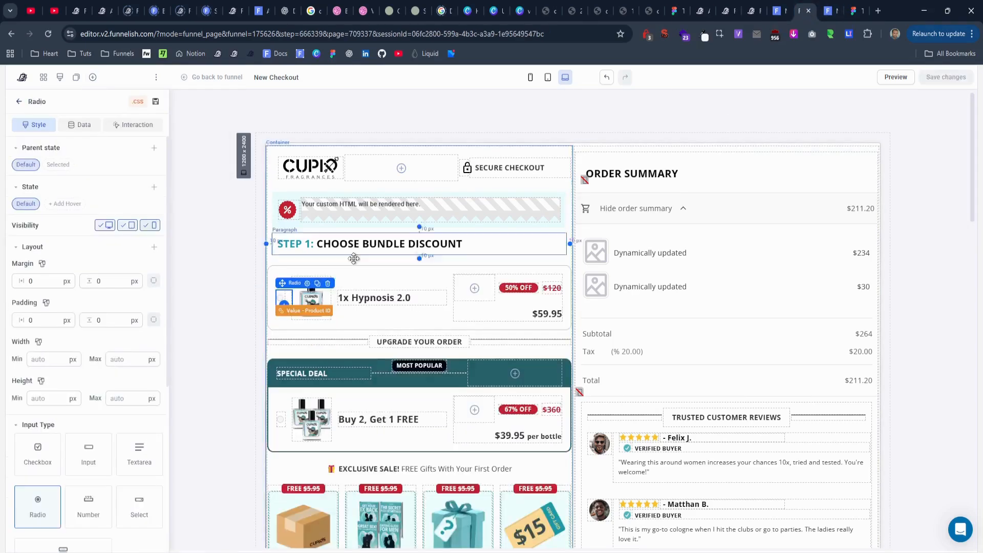
left_click(311, 295)
triple_click(79, 370)
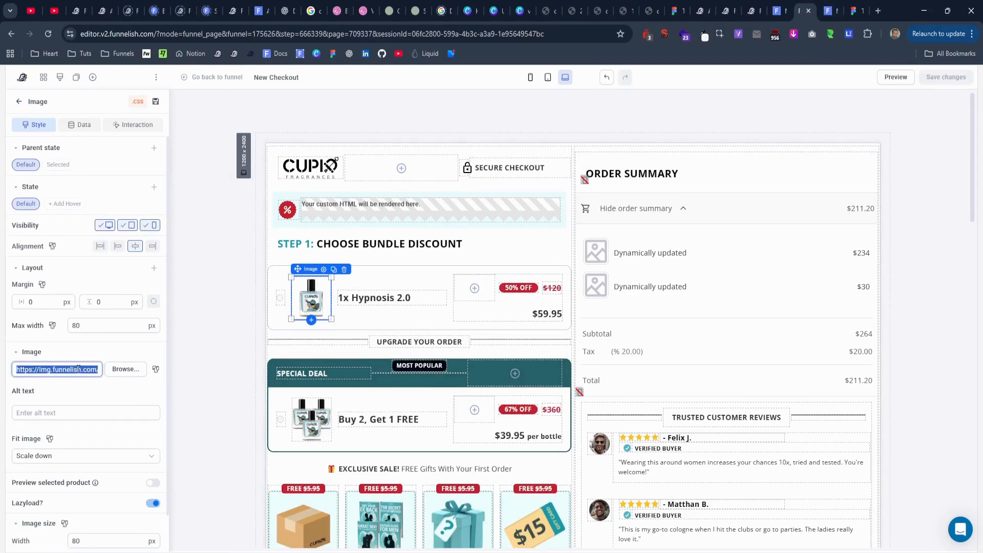
left_click(778, 16)
left_click(753, 17)
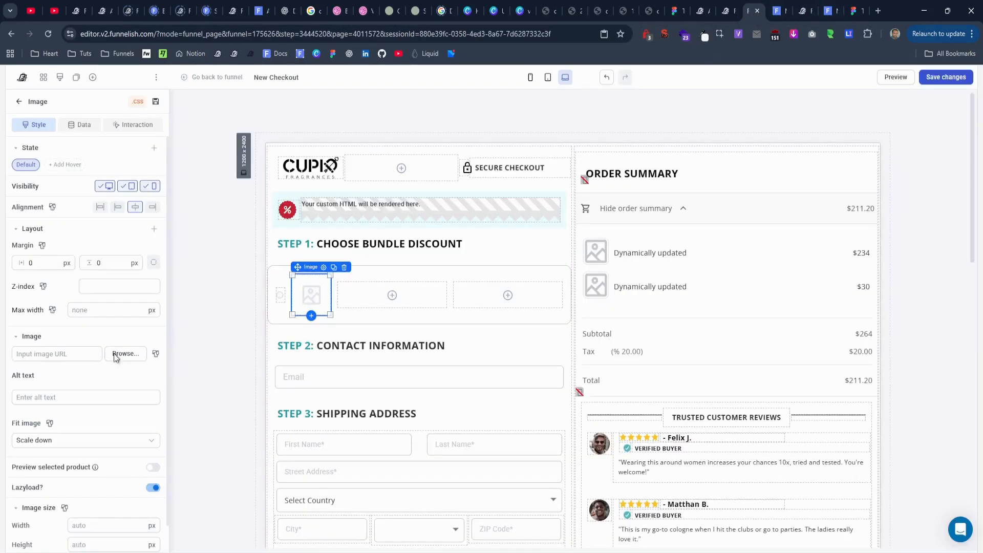
left_click(83, 354)
key("ctrl+v")
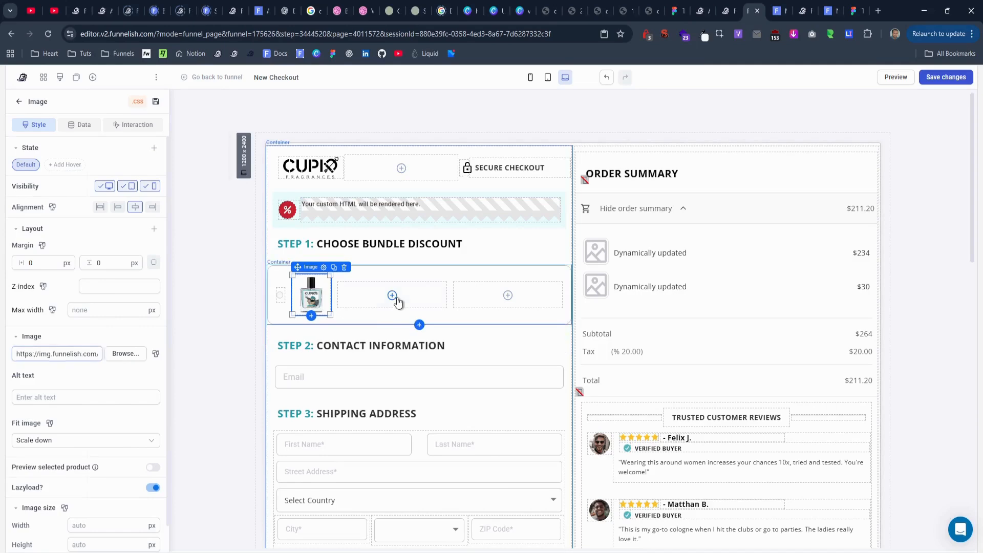
Add a Headline element to the container's third box with a vertical margin of 0 px.
left_click(395, 300)
left_click(121, 309)
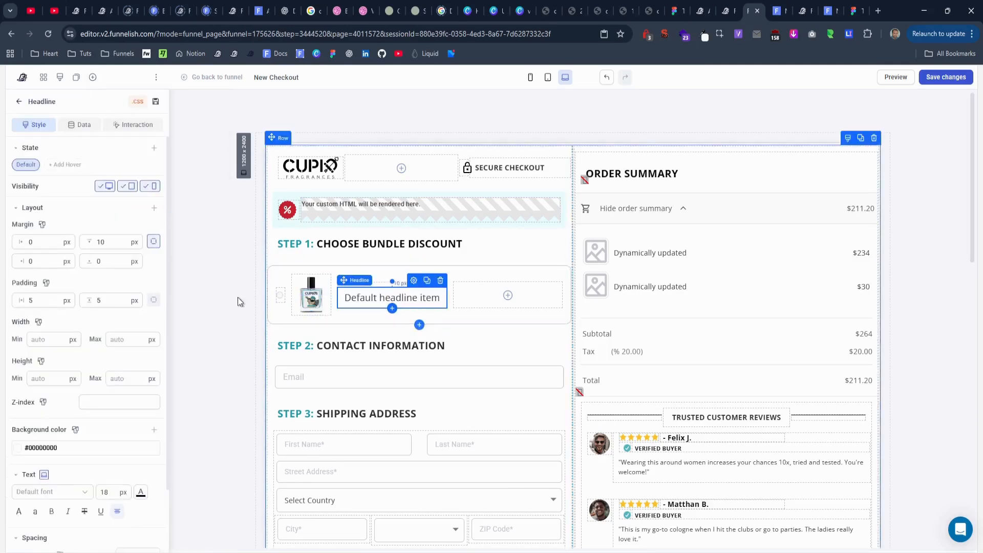
left_click(120, 245)
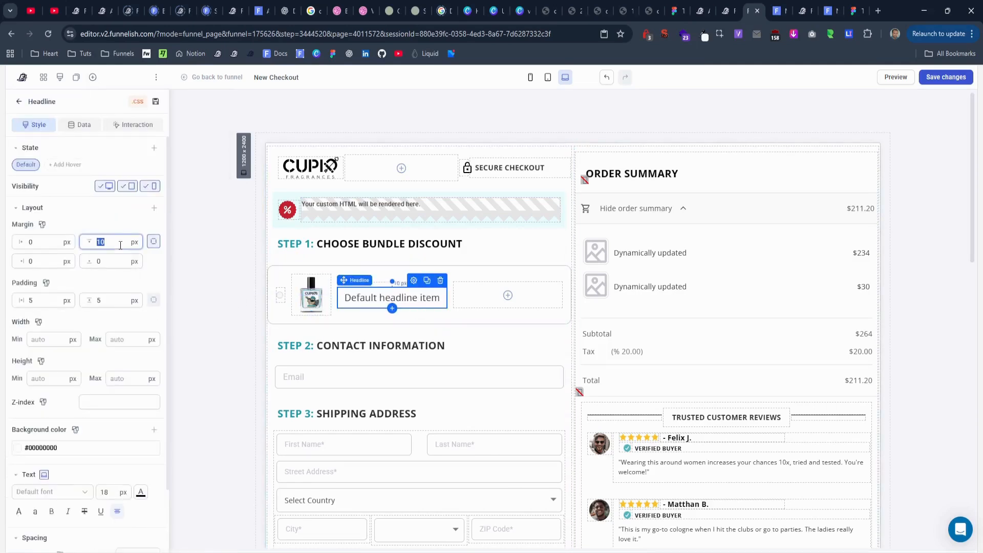
Replace the default headline text with "1x Hypnosis 2.0" copied from the original page.
left_click(803, 11)
double_click(386, 297)
key("ctrl+c")
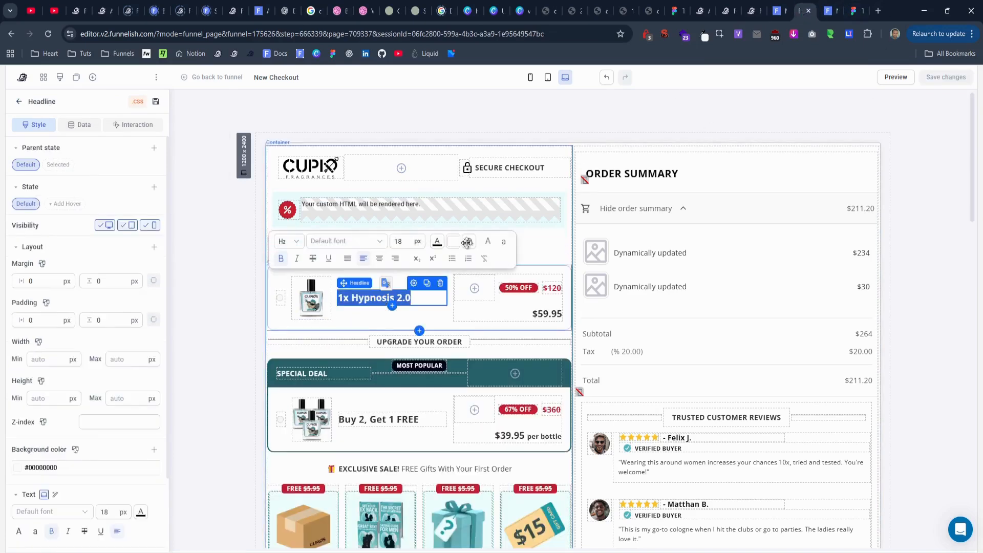
left_click(749, 12)
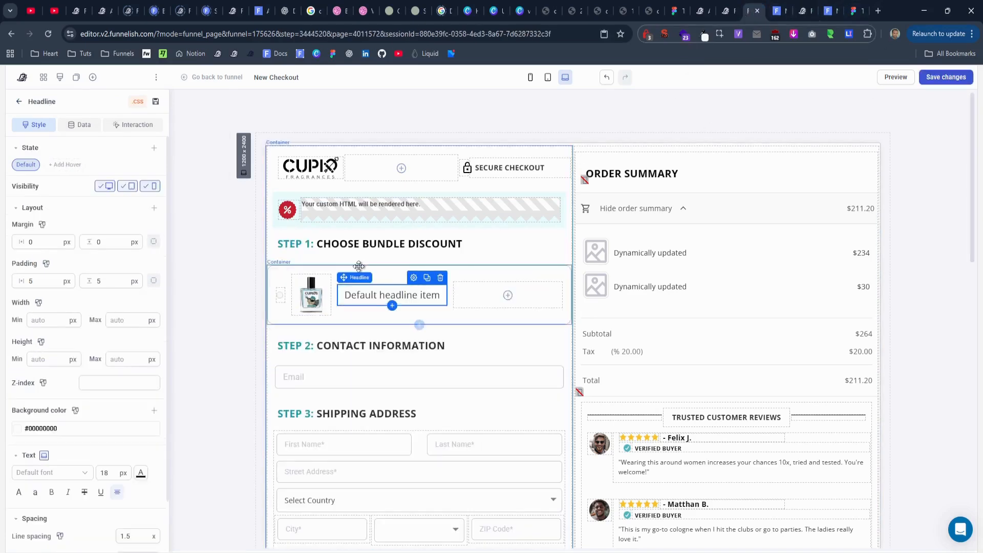
double_click(367, 296)
key("ctrl+v")
Make the 1x Hypnosis 2.0 headline text bold and left-aligned.
key("ctrl+a")
left_click(284, 256)
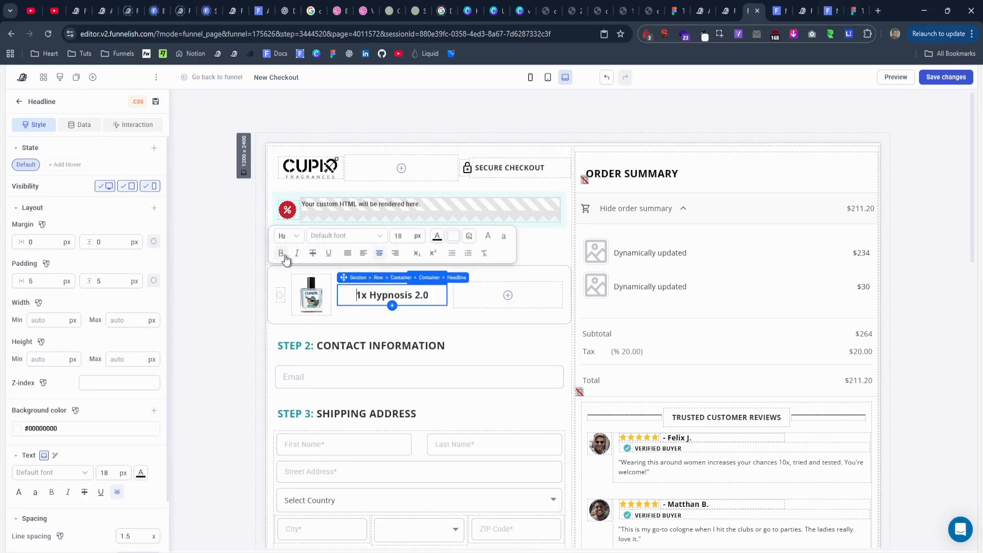
left_click(363, 254)
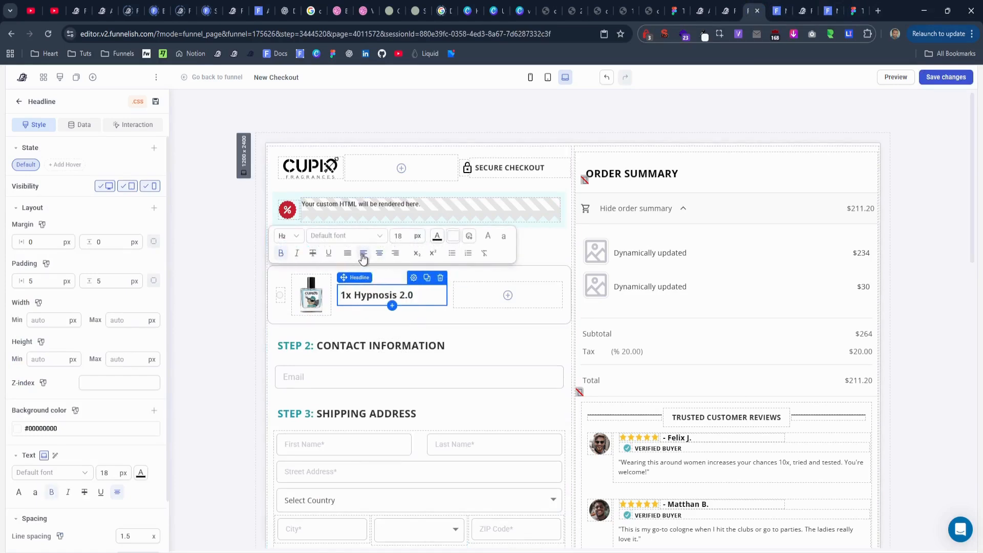
Set the headline's vertical and horizontal padding to 0 px and save the page changes.
double_click(119, 286)
type("0")
double_click(35, 281)
type("0")
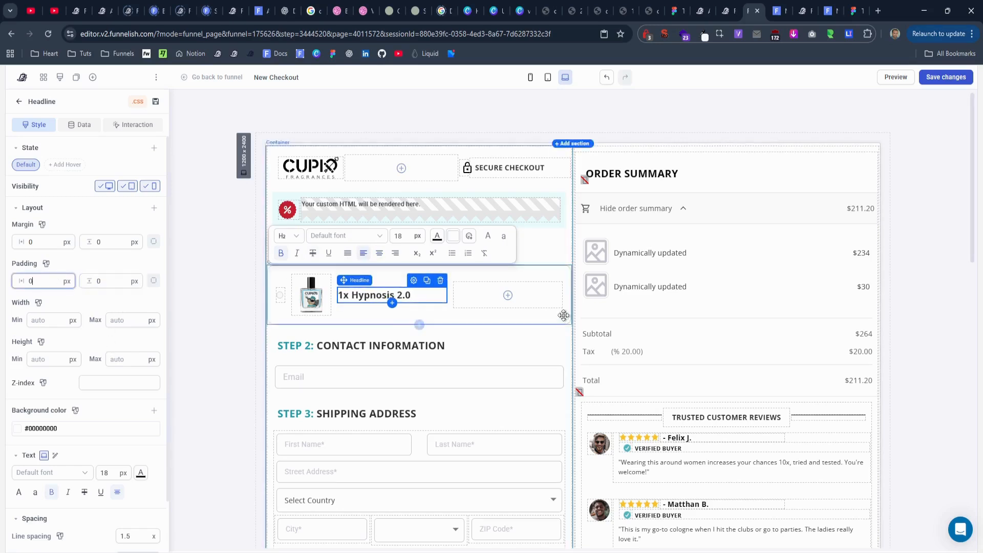
left_click(946, 77)
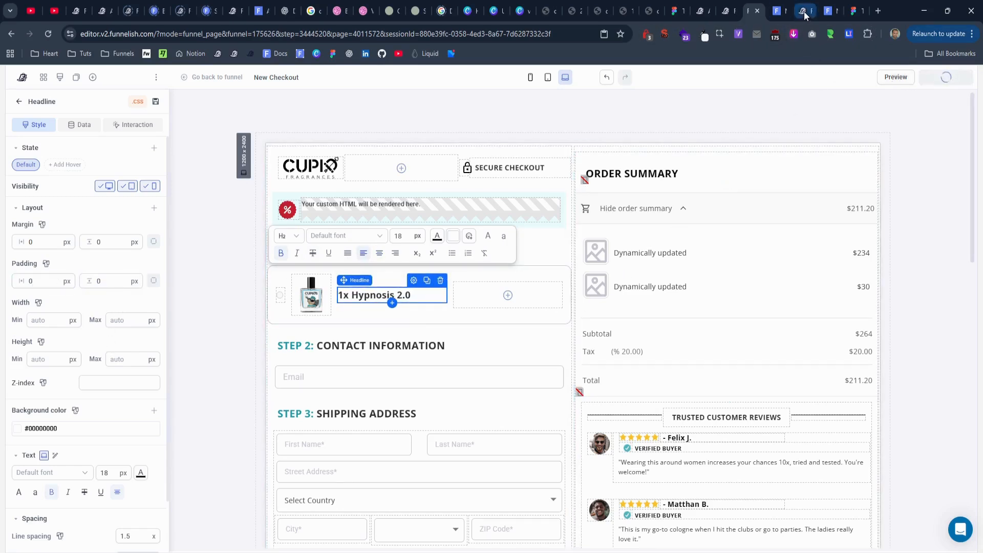
Add a Paragraph element to the container's fourth box, using the original row's discount and price column as reference.
left_click(804, 11)
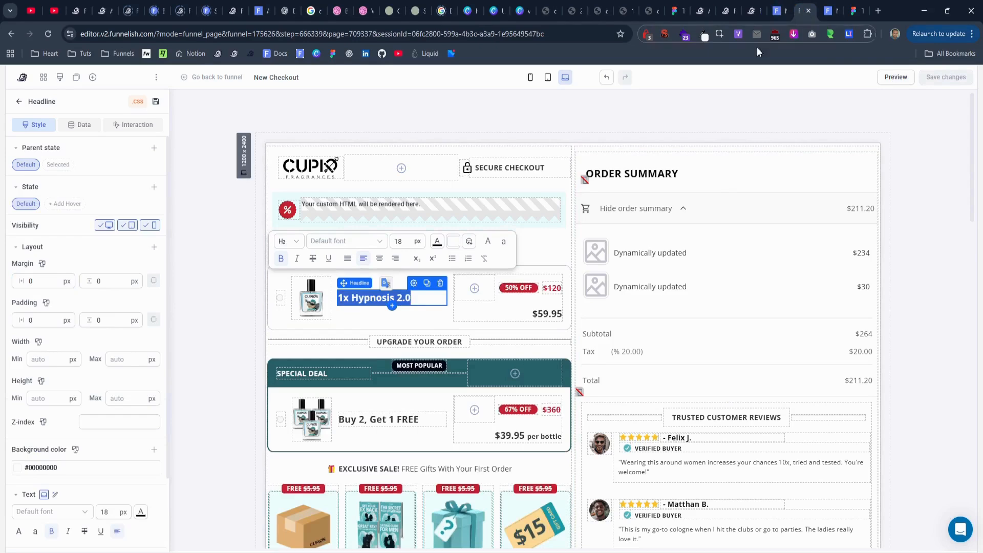
left_click(502, 296)
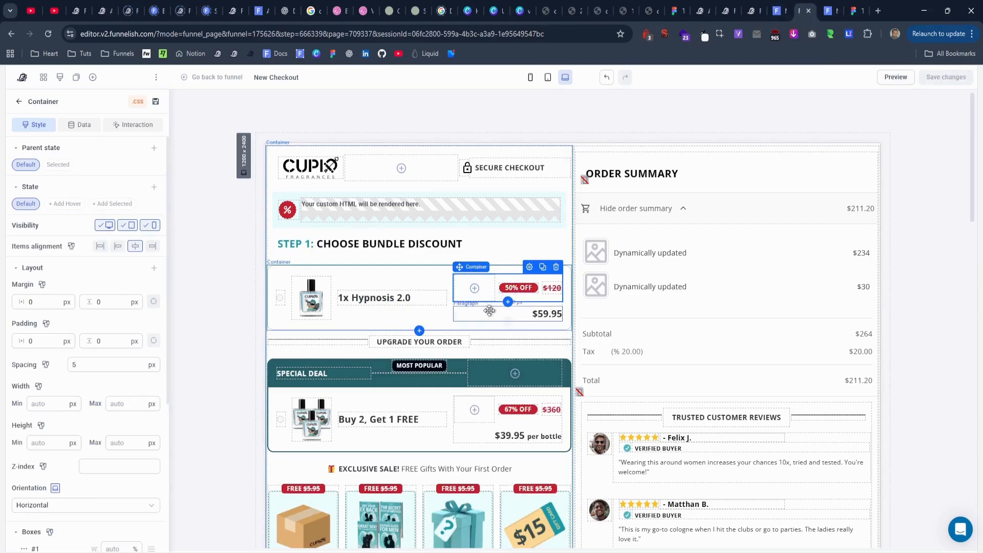
scroll(114, 333, "down", 3)
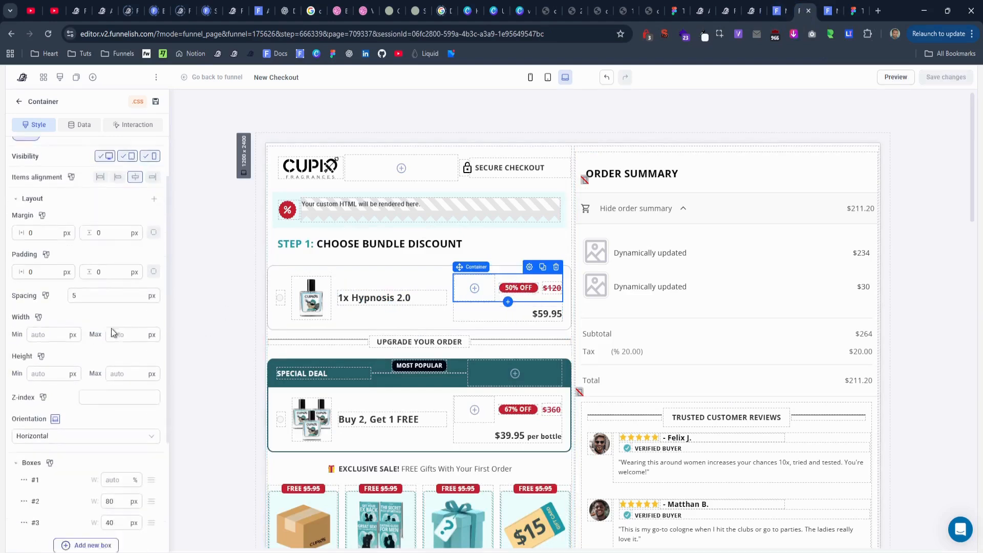
left_click(780, 15)
left_click(752, 11)
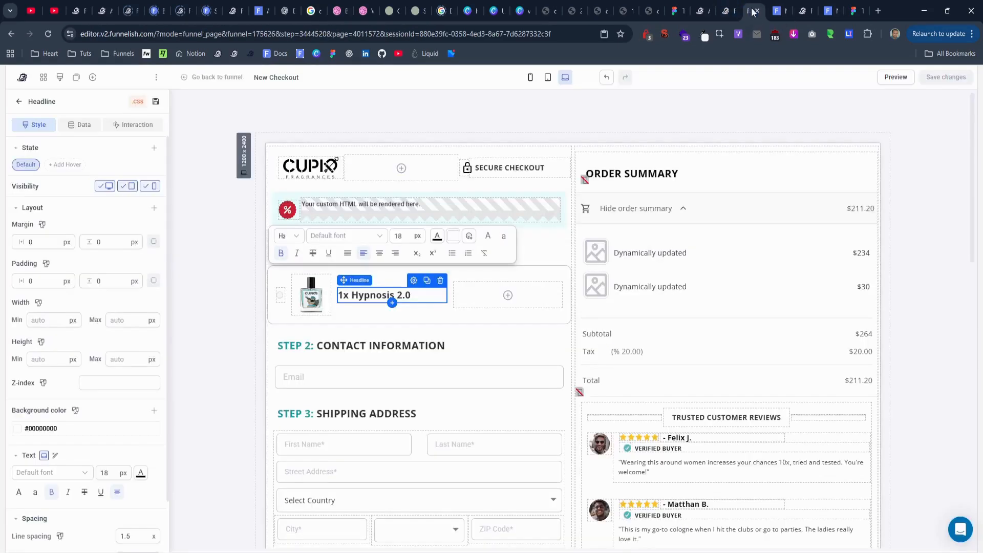
left_click(508, 295)
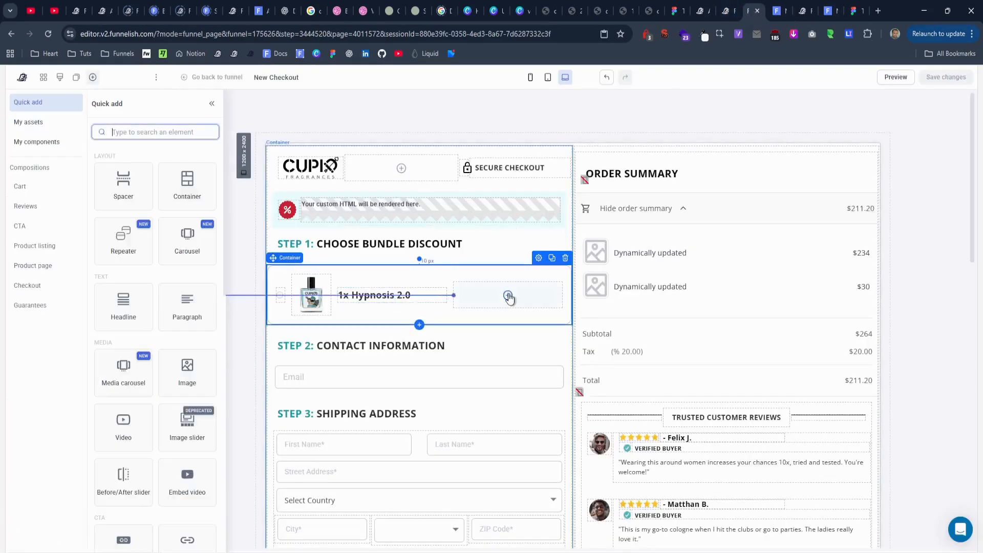
left_click(187, 307)
Replace the new paragraph's placeholder text with "$59.95" copied from the original page's first bundle row.
left_click(803, 12)
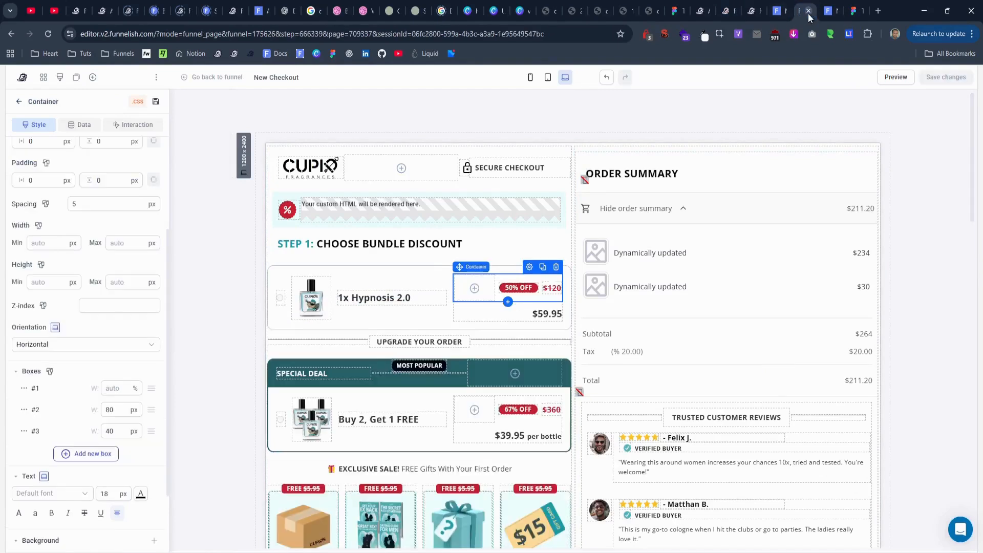
double_click(537, 312)
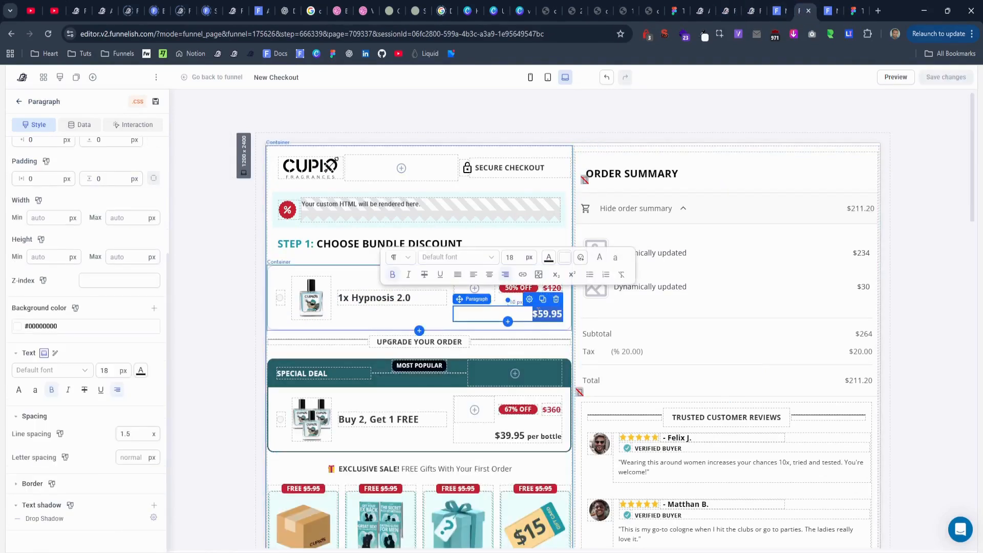
double_click(517, 257)
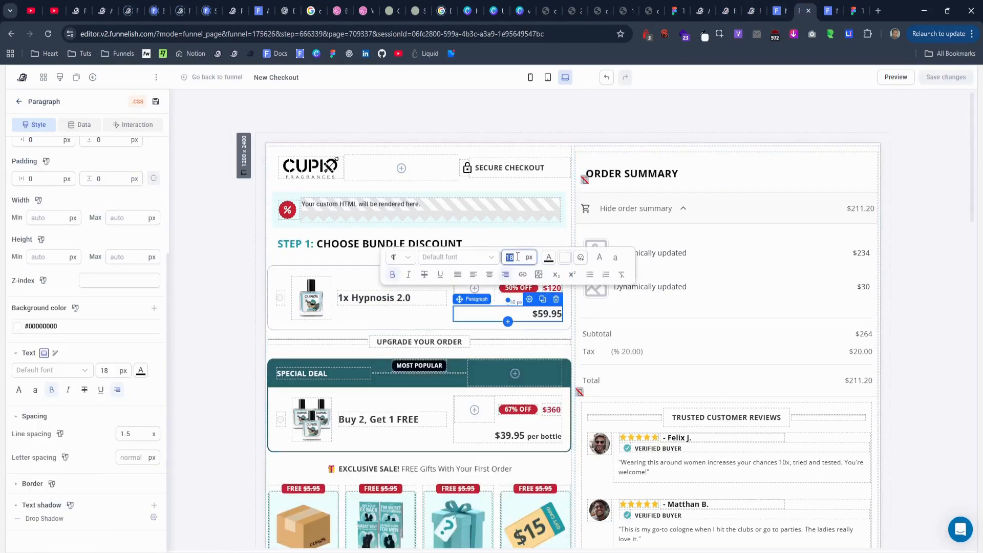
left_click(786, 17)
left_click(750, 14)
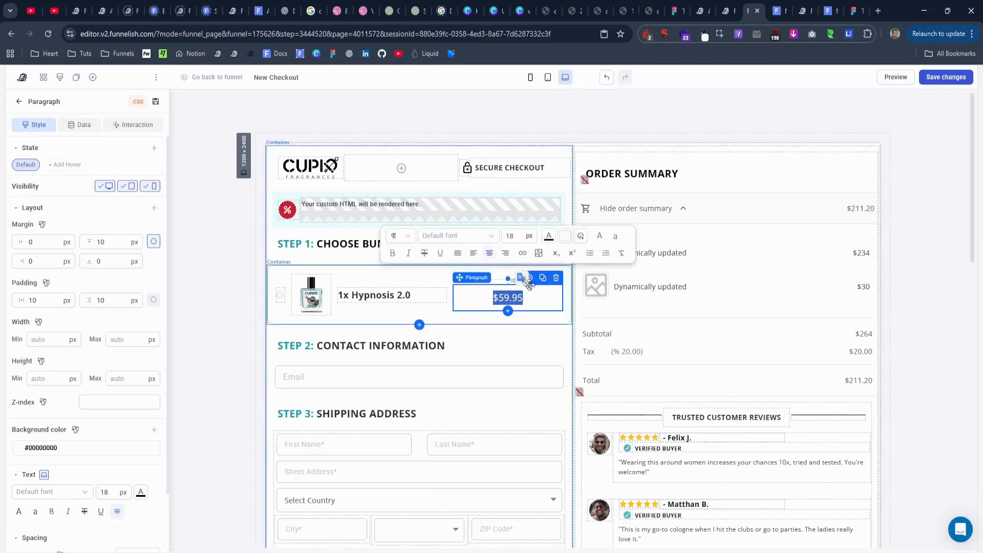
Right-align the $59.95 price paragraph and make its text bold.
left_click(505, 253)
double_click(520, 236)
left_click(392, 253)
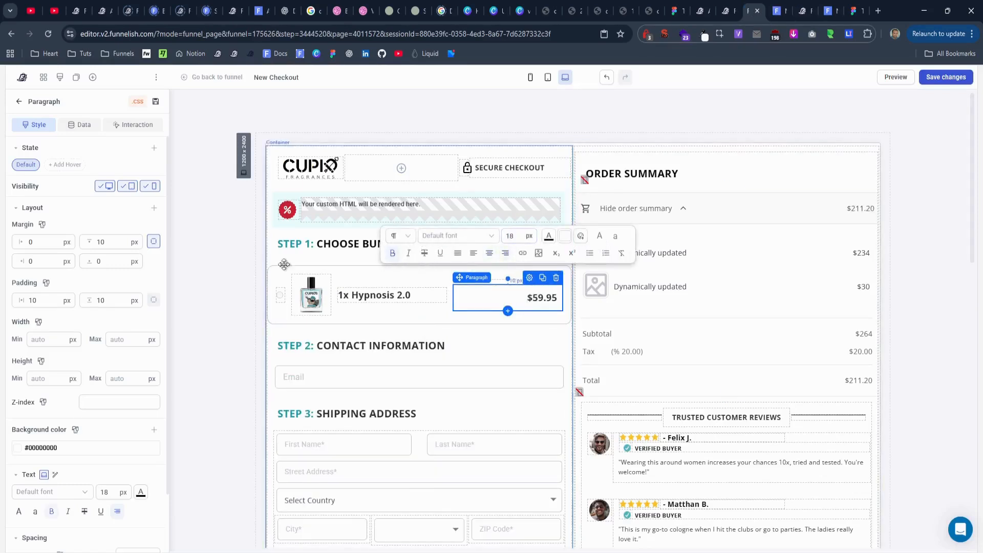
Set the $59.95 paragraph's vertical and horizontal padding to 0 px.
double_click(118, 302)
type("0")
double_click(45, 300)
type("0")
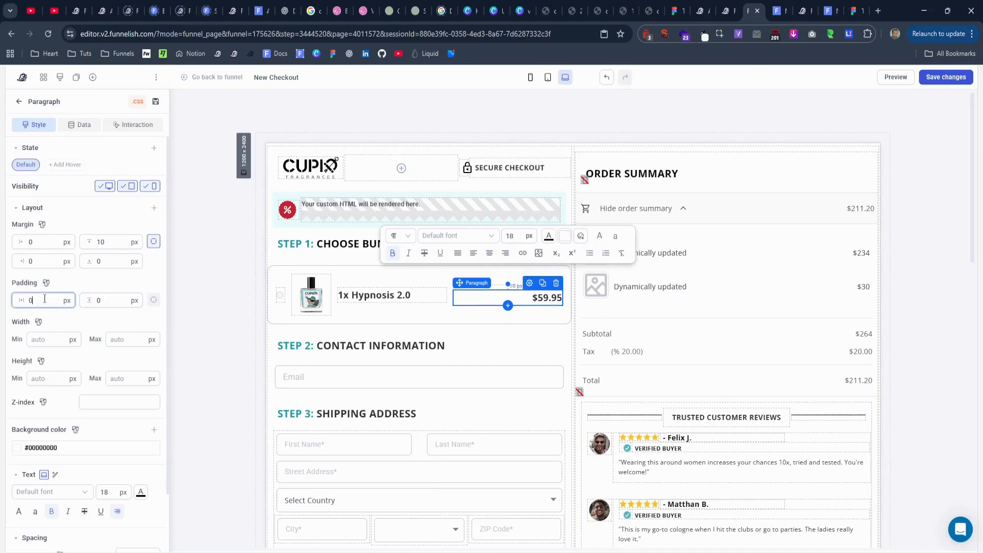
left_click(114, 238)
left_click(203, 274)
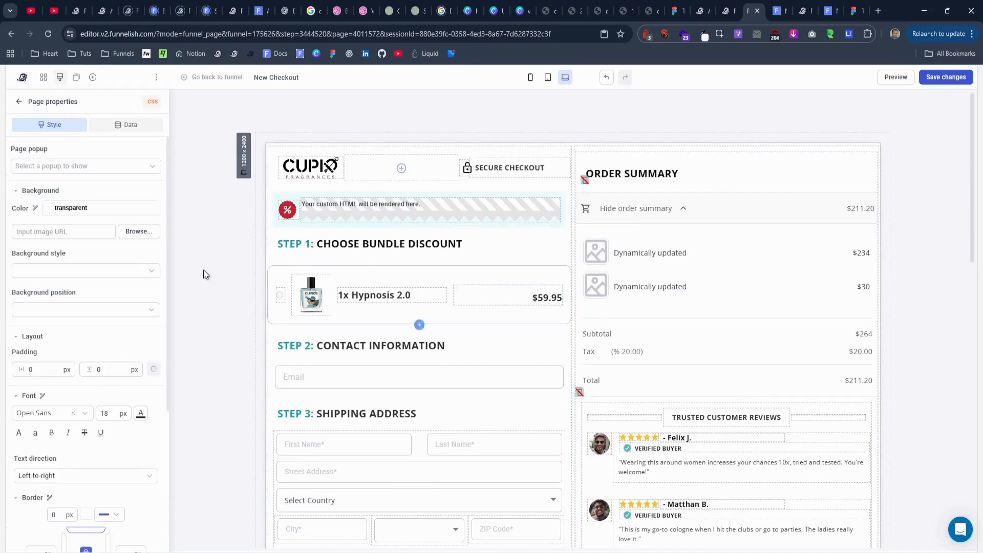
Add a Container above the $59.95 price in the fourth box and set its vertical margin to 0 px.
left_click(92, 77)
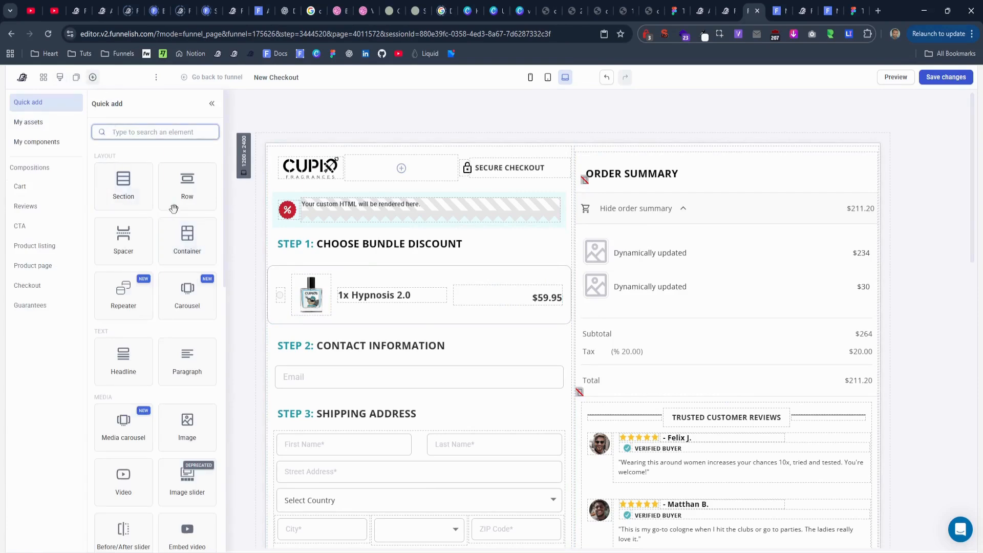
left_click_drag(187, 240, 526, 297)
double_click(122, 265)
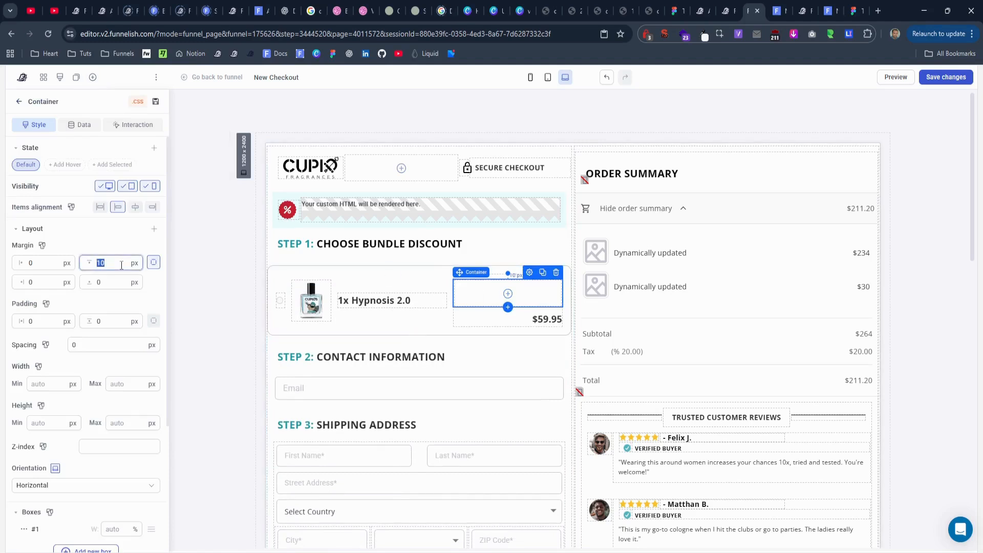
type("0")
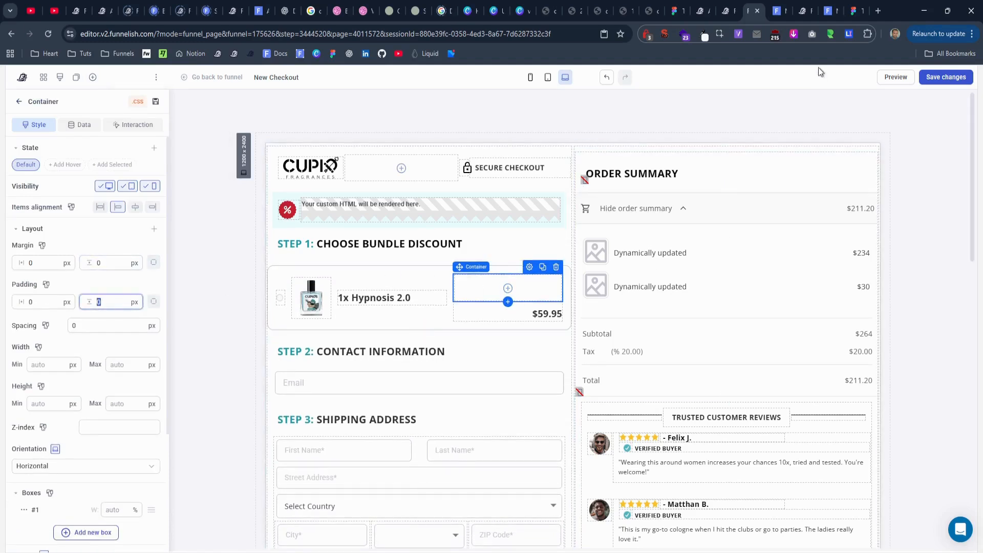
Add two boxes to the nested container to make three, using the original page's discount row as reference.
left_click(806, 12)
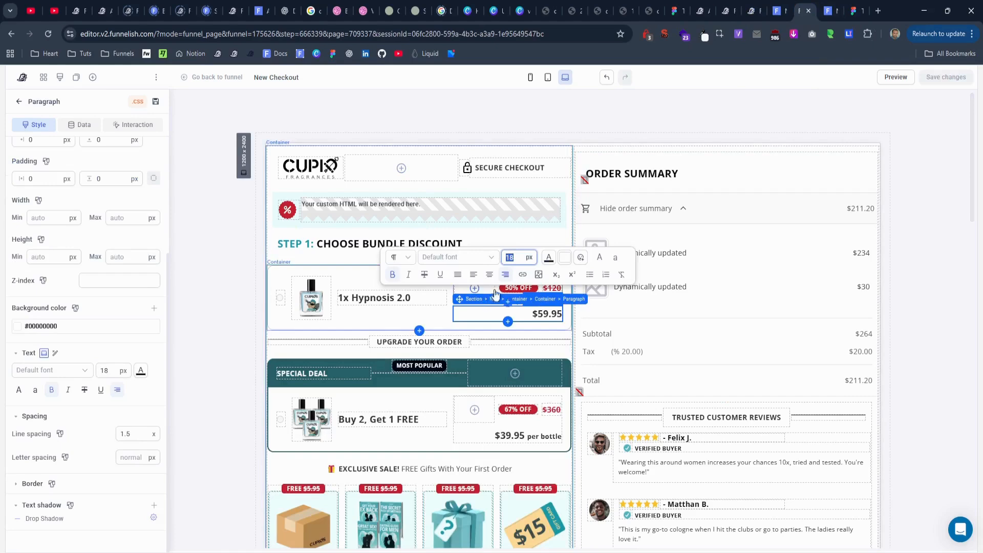
left_click(495, 288)
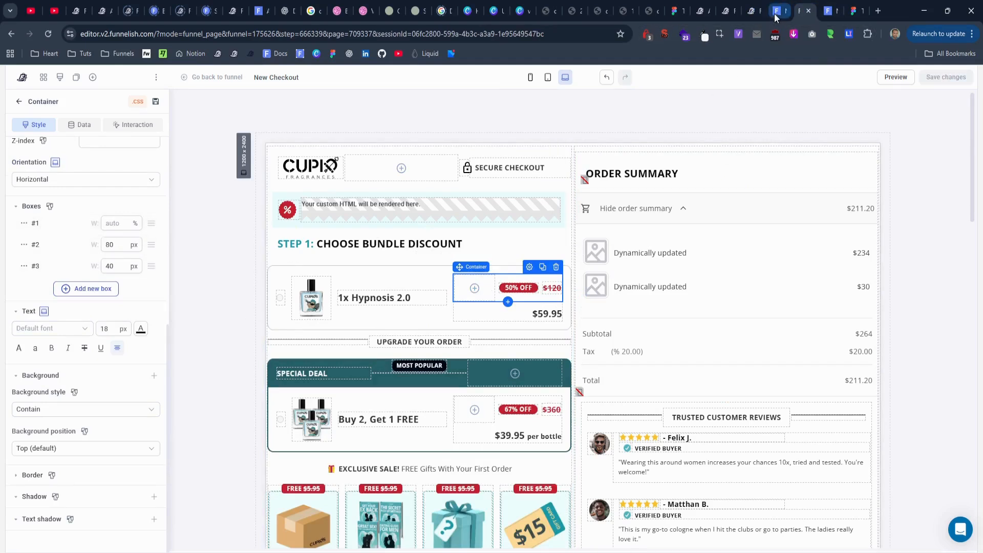
left_click(754, 11)
left_click(86, 532)
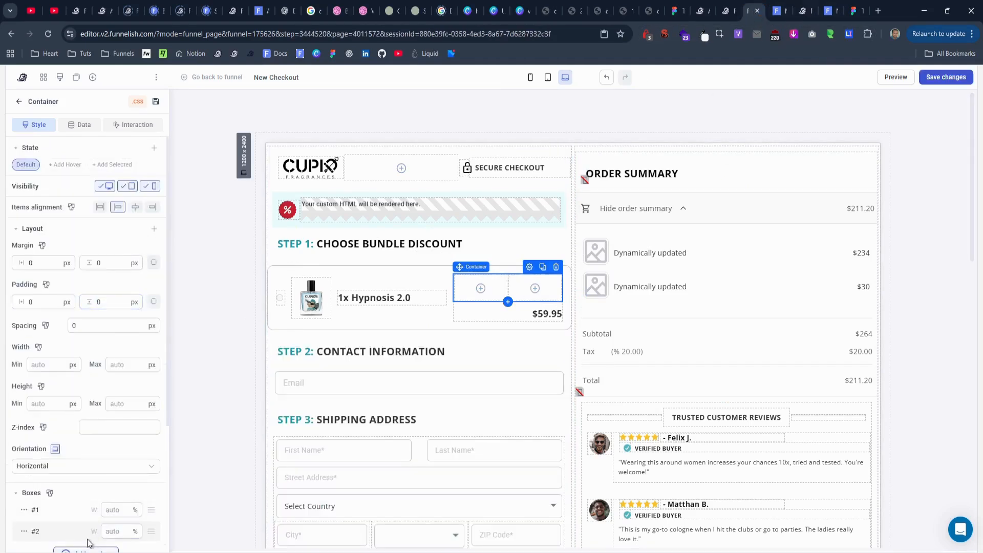
scroll(90, 512, "down", 2)
left_click(88, 447)
Set the nested container's second box width to 80 px and third box width to 40 px, matching the original.
left_click(800, 11)
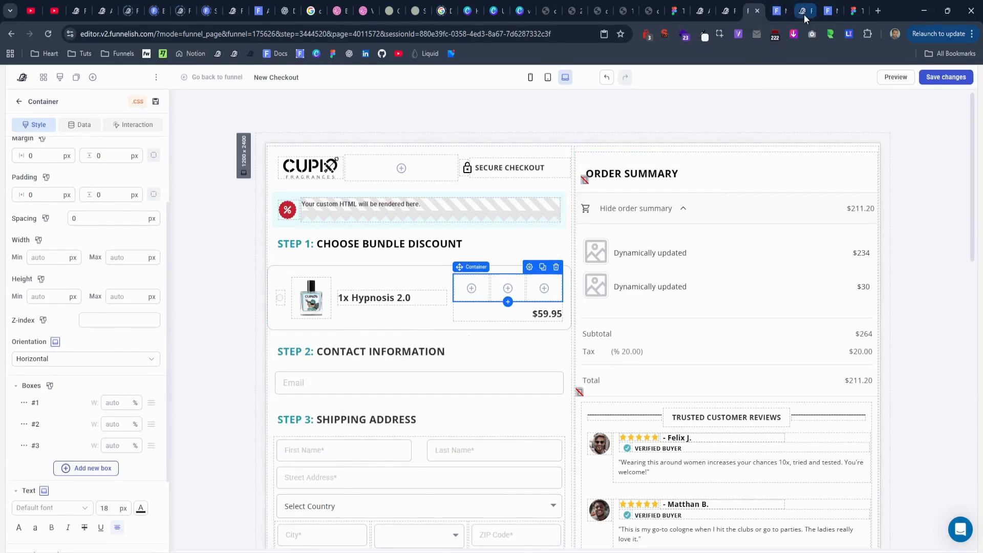
scroll(103, 390, "up", 2)
double_click(127, 351)
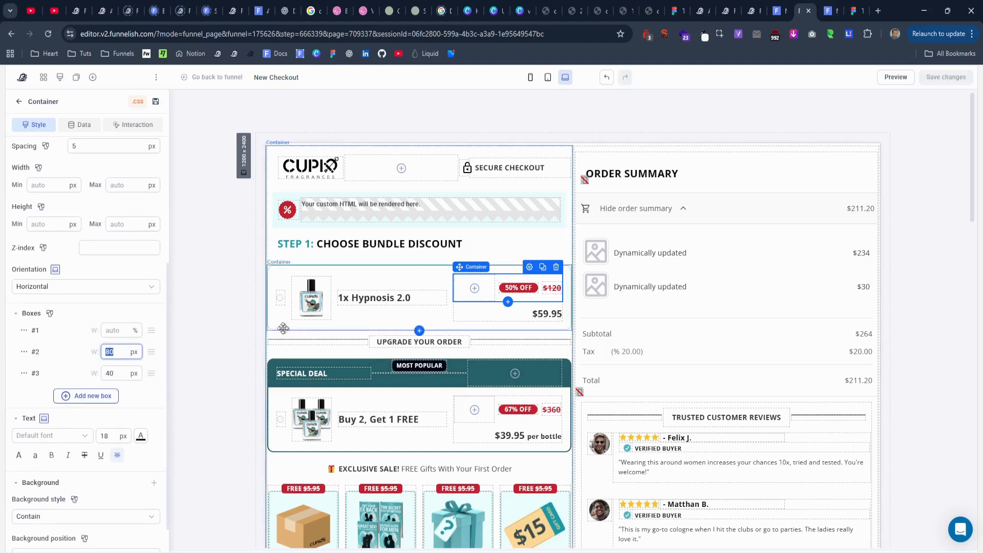
left_click(749, 11)
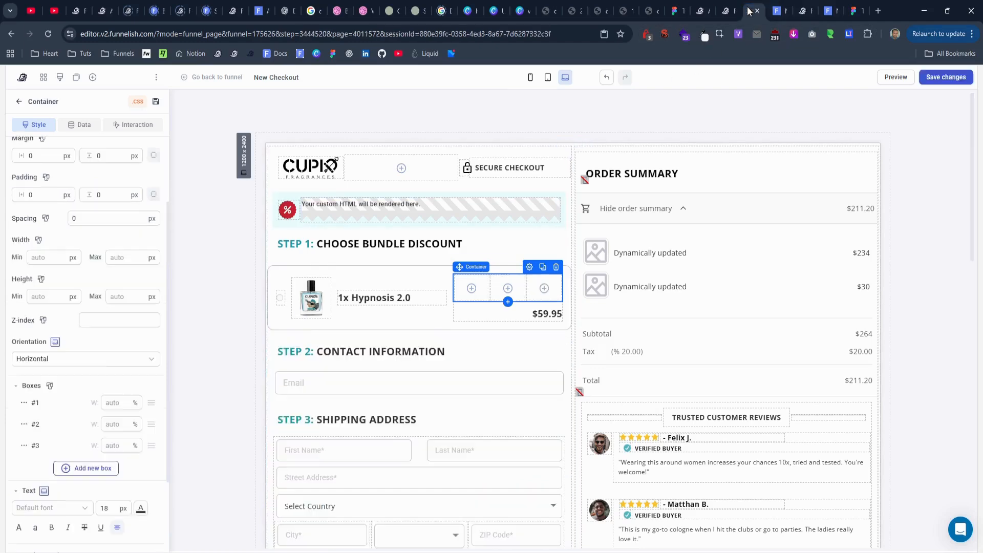
left_click(117, 425)
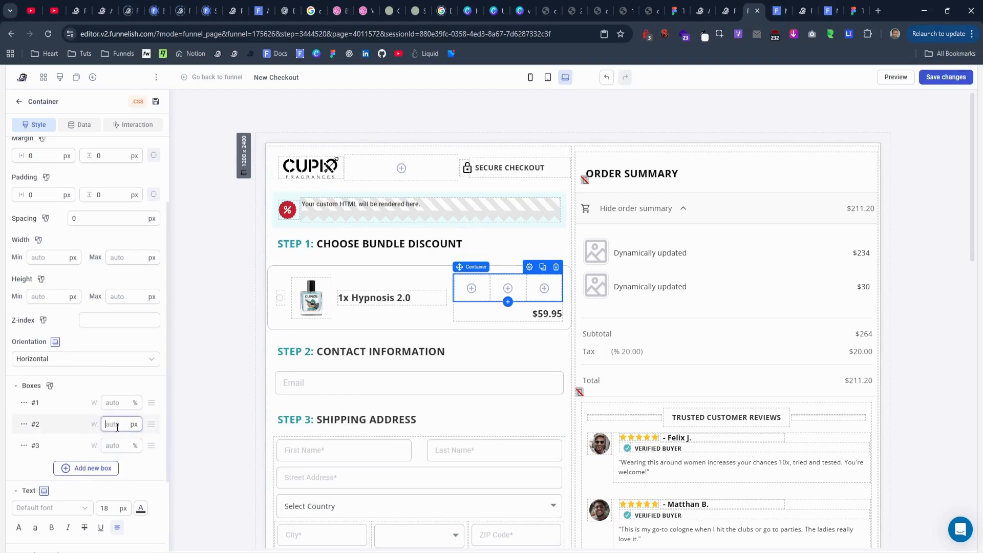
left_click(112, 445)
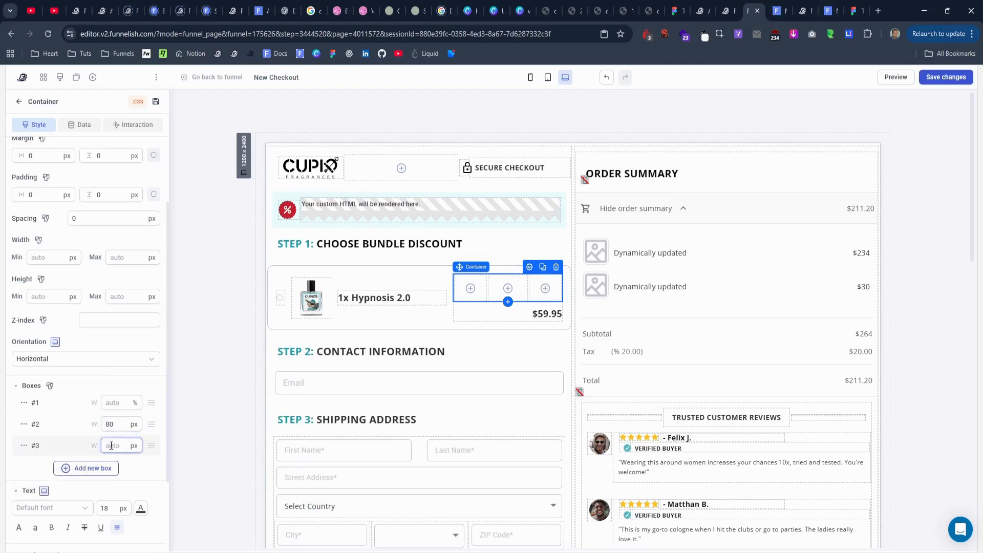
type("40")
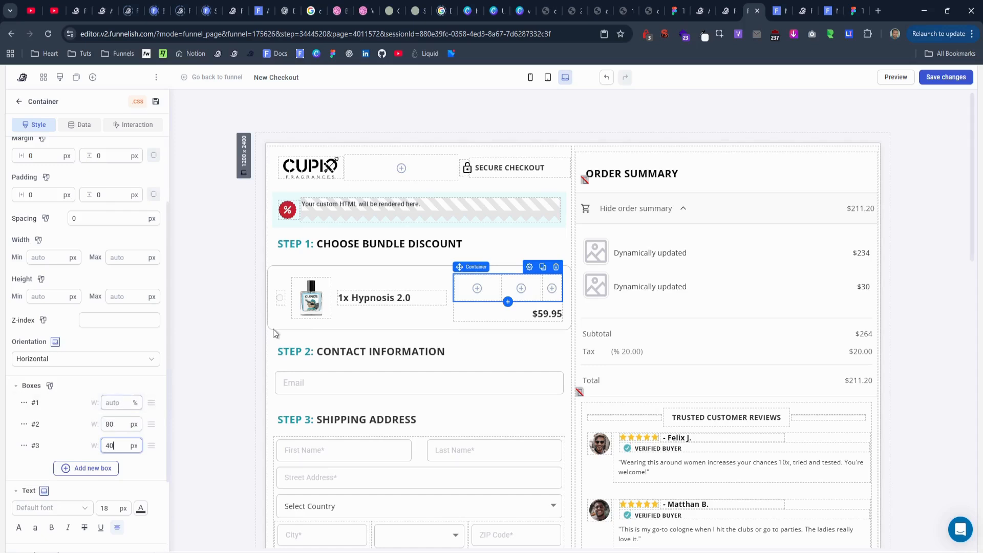
Set the nested container's spacing to 5 px, matching the original discount container.
left_click(803, 10)
scroll(102, 244, "up", 2)
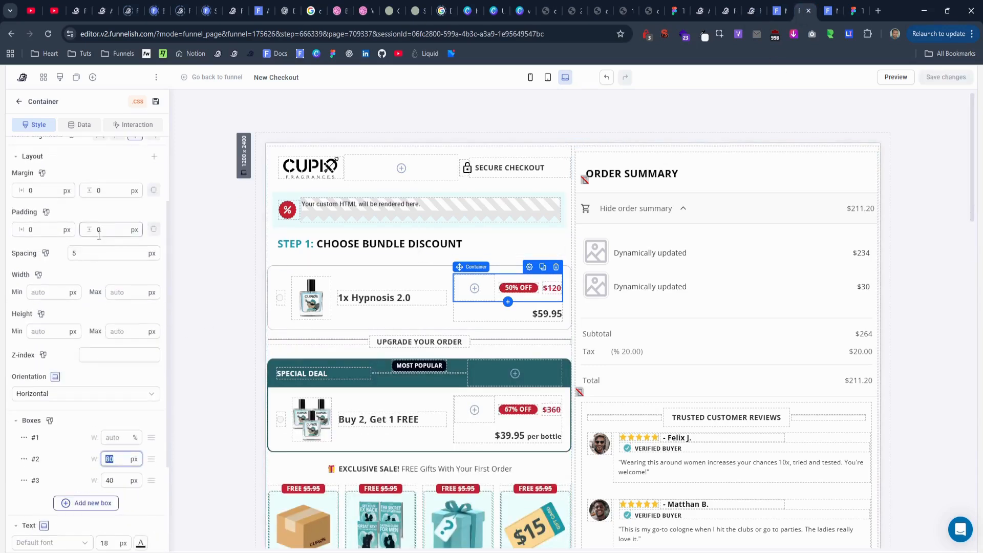
left_click(92, 247)
left_click(750, 11)
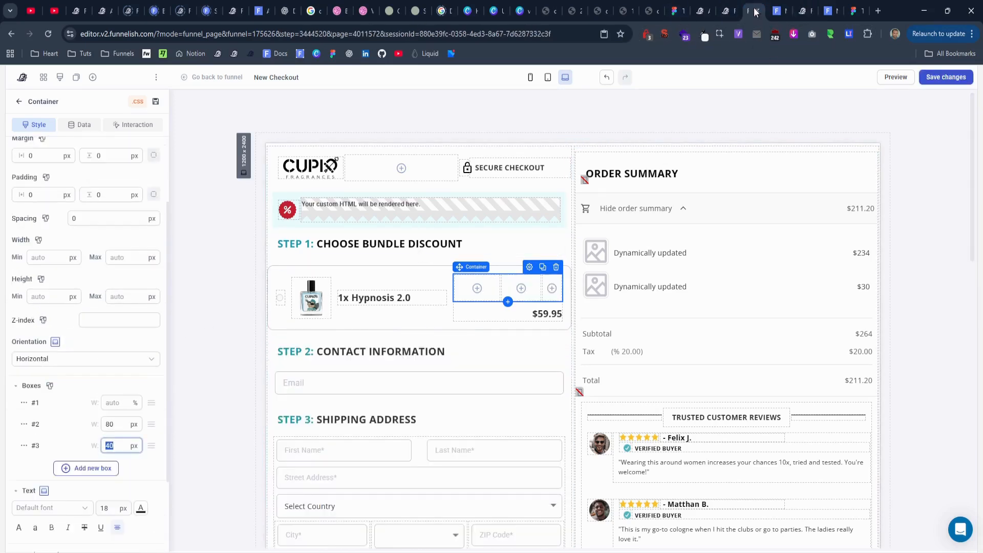
left_click(93, 217)
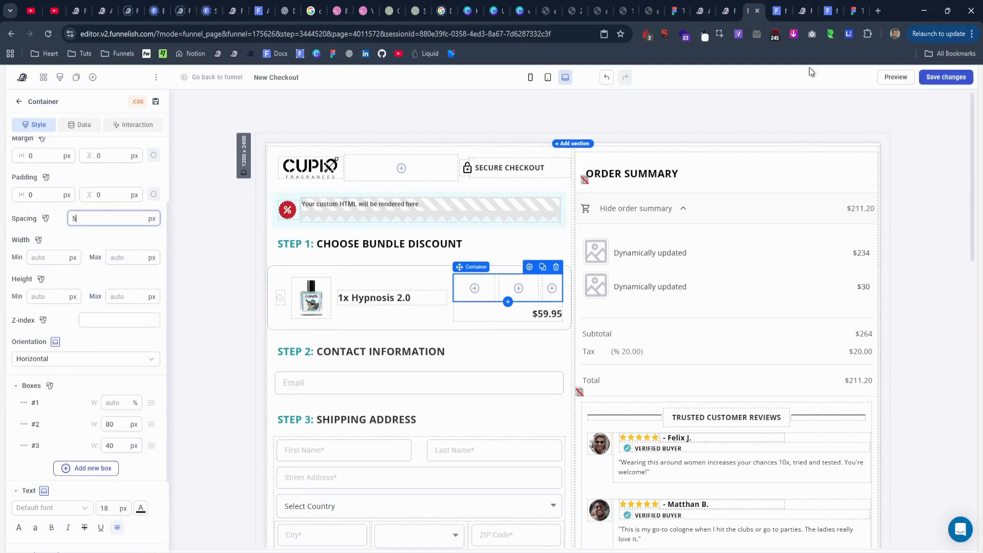
Add a Paragraph element to the nested container's second box, using the original discount badge as reference.
left_click(802, 11)
left_click(518, 287)
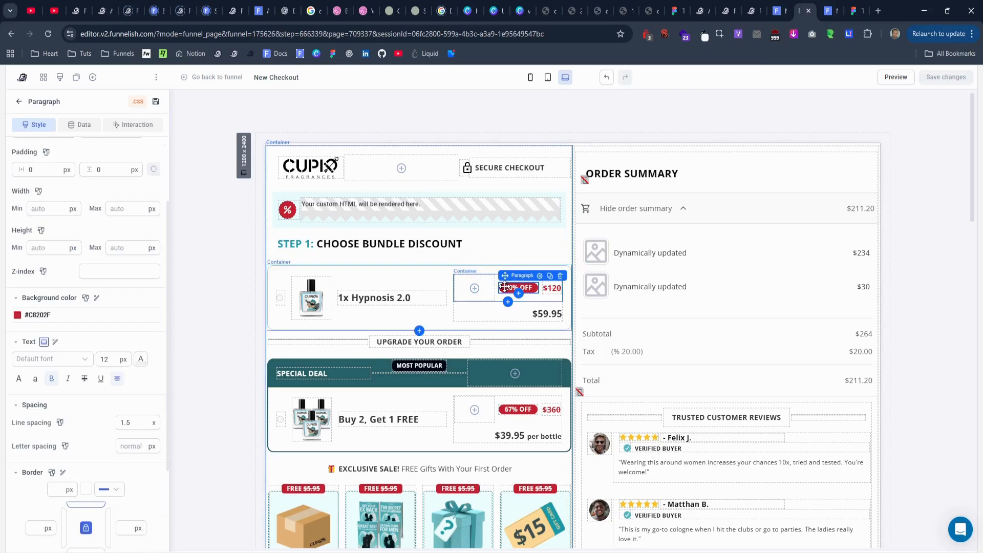
left_click(752, 11)
left_click(519, 287)
left_click(185, 305)
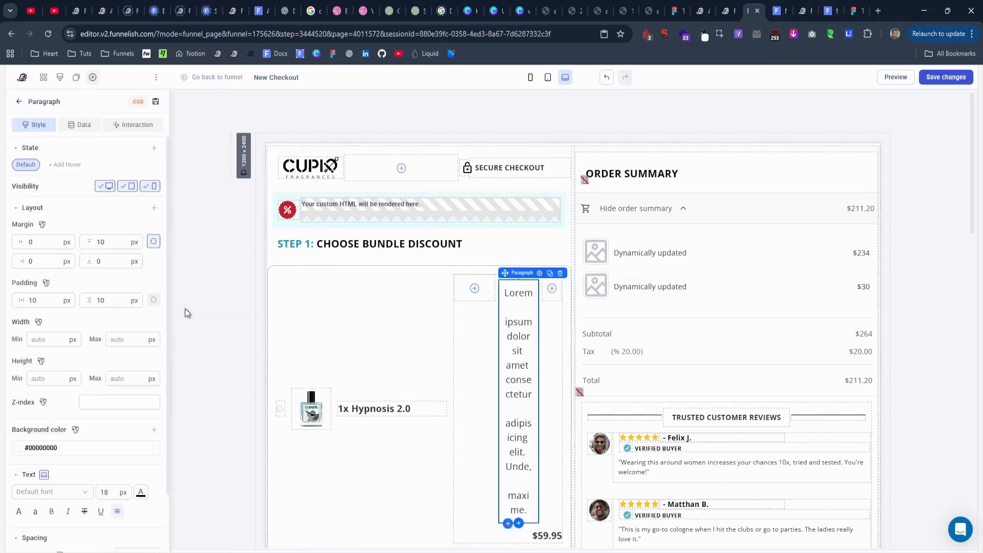
Set the second-box paragraph's vertical margin and all padding to 0 px, and its font size to 14 px.
double_click(101, 242)
type("0")
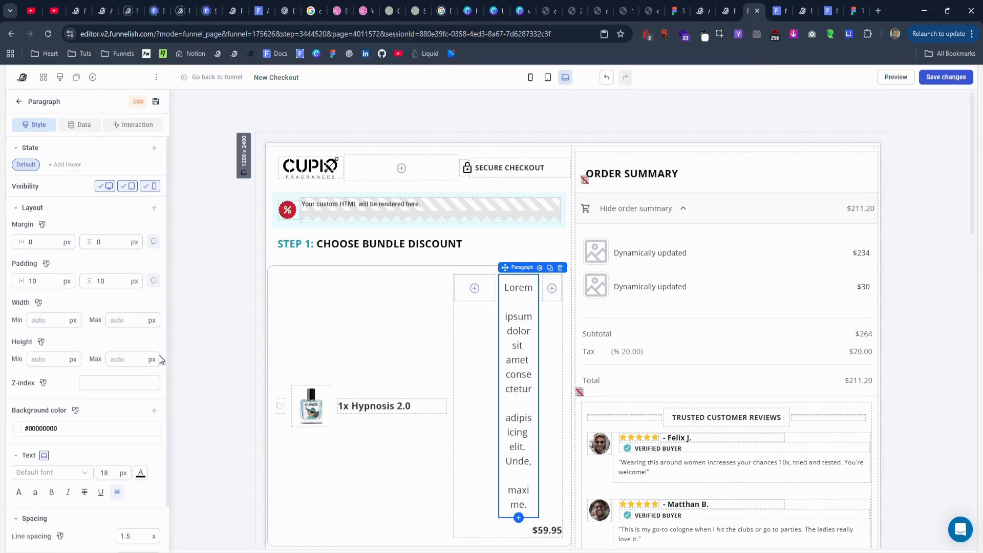
double_click(105, 473)
type("14")
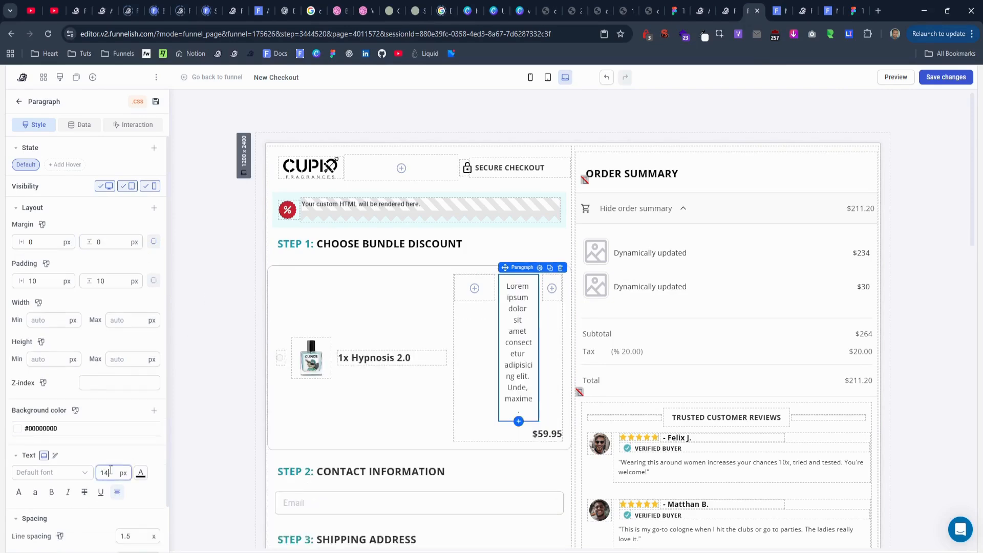
double_click(101, 280)
type("0")
double_click(32, 280)
type("0")
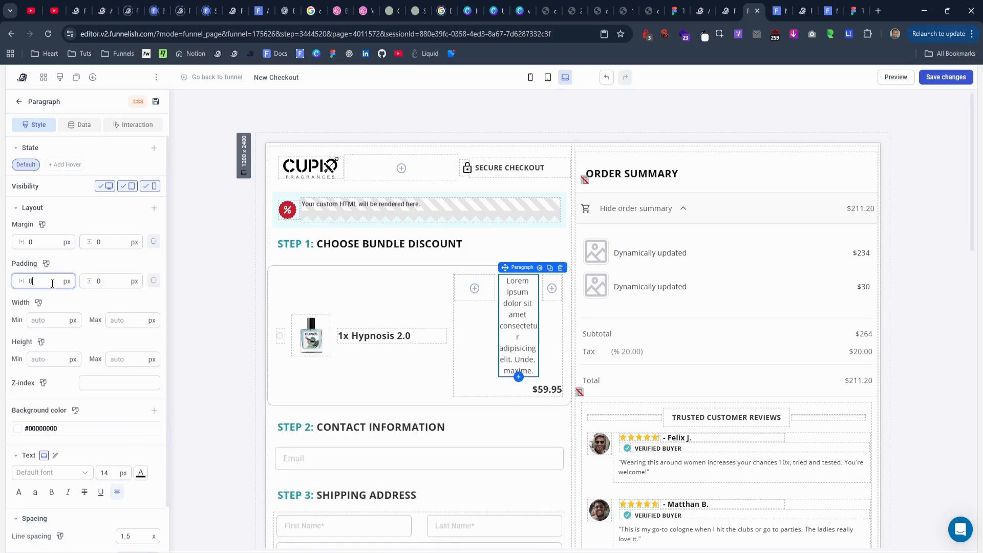
Replace the second-box paragraph's placeholder text with "50% OFF", following the original badge.
double_click(519, 318)
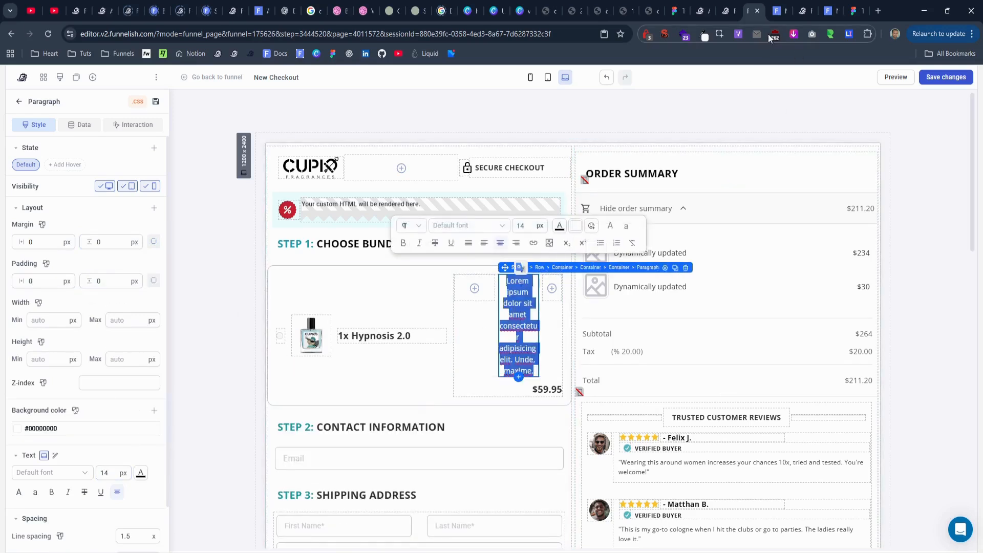
left_click(800, 13)
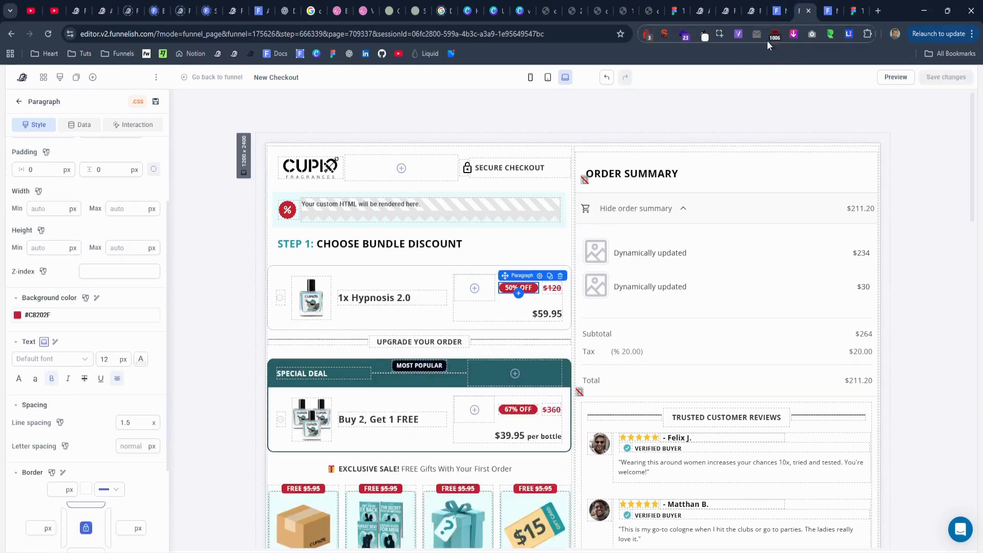
left_click(752, 14)
type("50% OF")
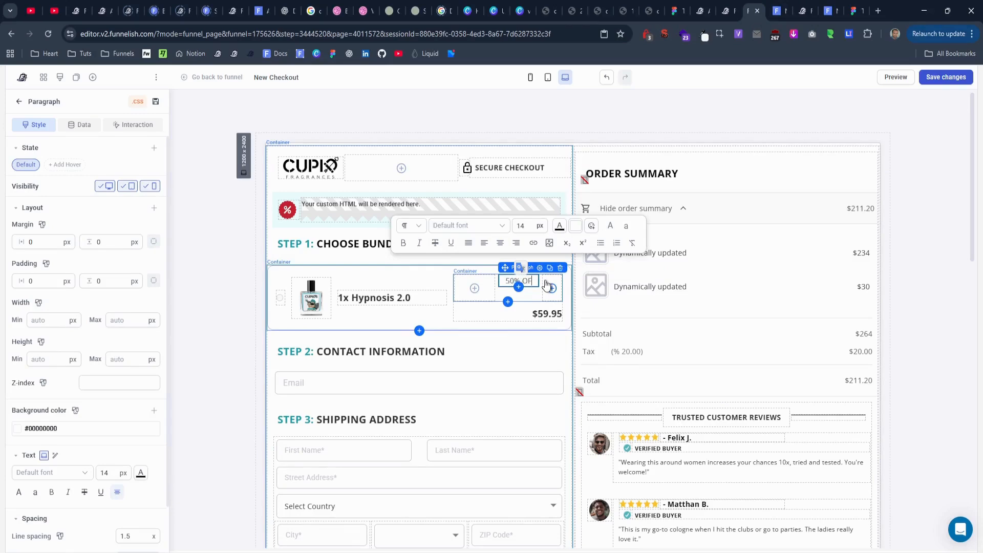
type("F")
Format the "50% OFF" text as 12 px, bold and white, taking the font size from the original badge.
left_click(801, 12)
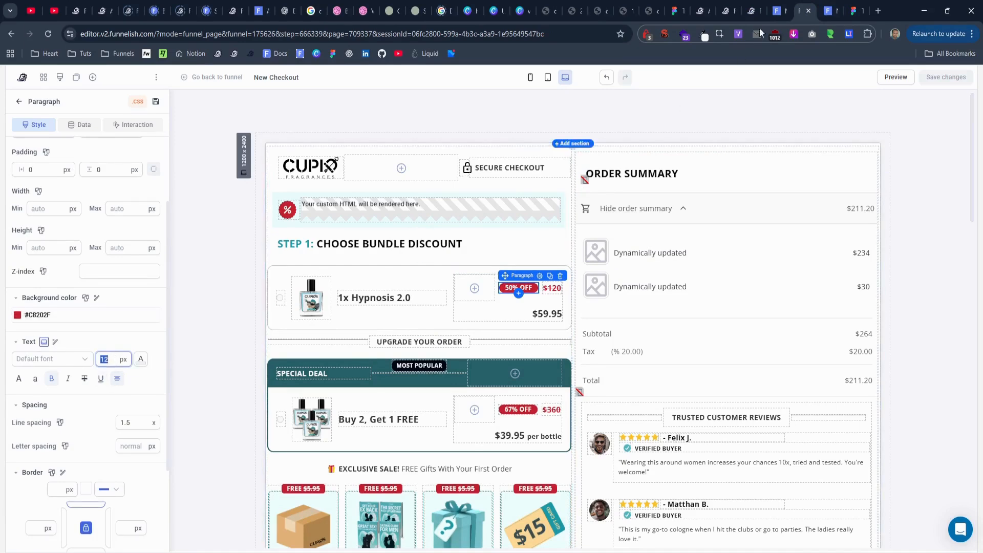
left_click(779, 11)
left_click(757, 15)
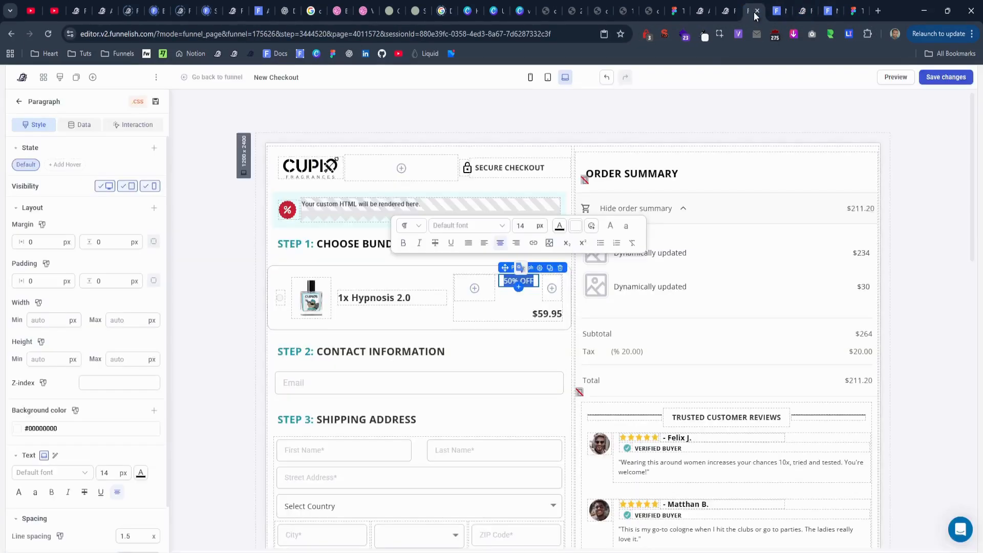
double_click(532, 226)
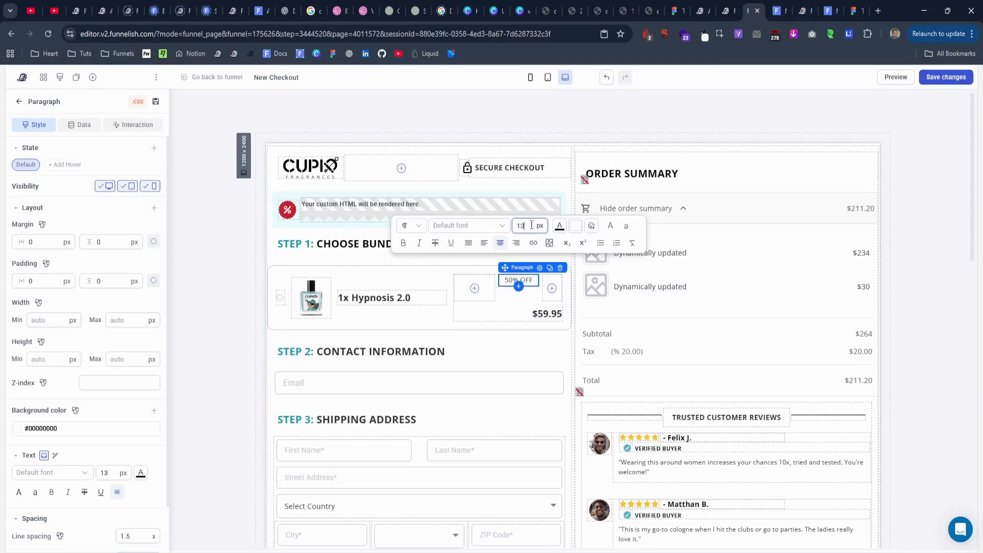
type("12")
left_click(404, 243)
left_click(558, 227)
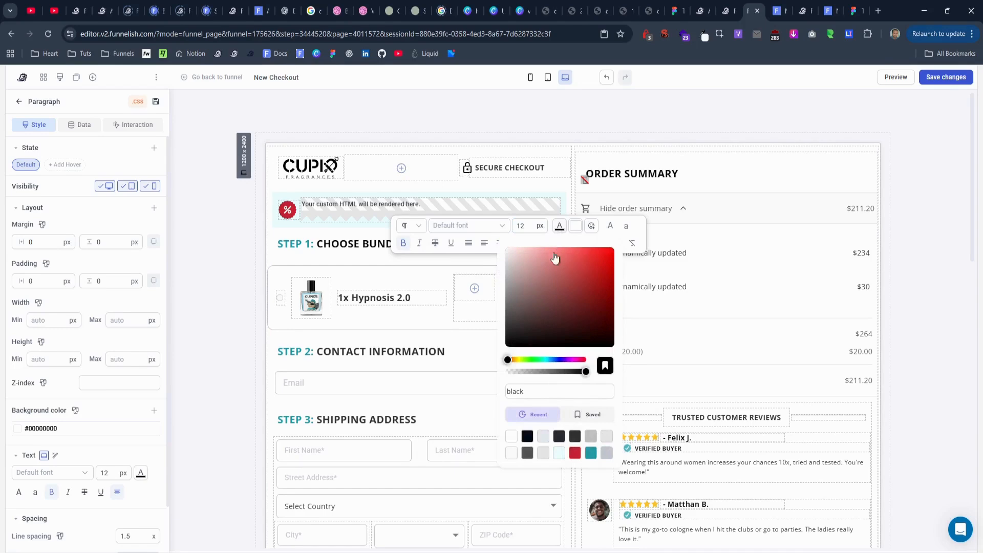
left_click_drag(552, 276, 502, 243)
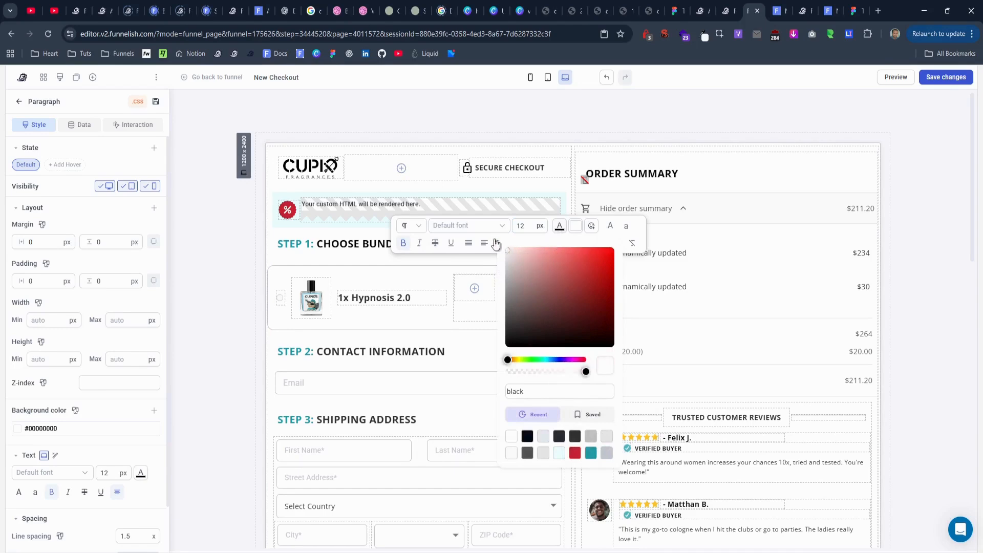
Set the background color of the "50% OFF" paragraph to #C8202F, copied from the original discount badge.
left_click(814, 13)
left_click(72, 315)
left_click(207, 242)
key("ctrl+c")
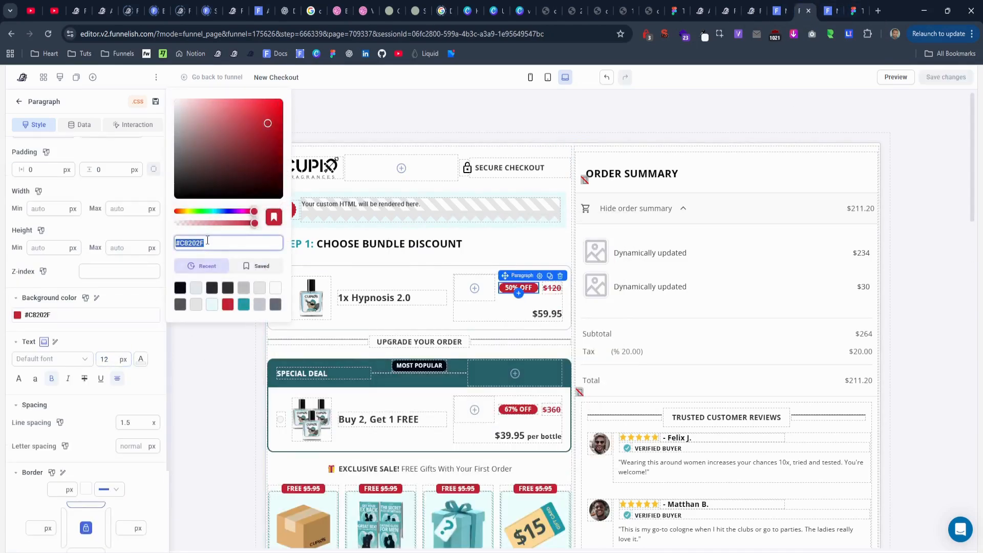
left_click(752, 10)
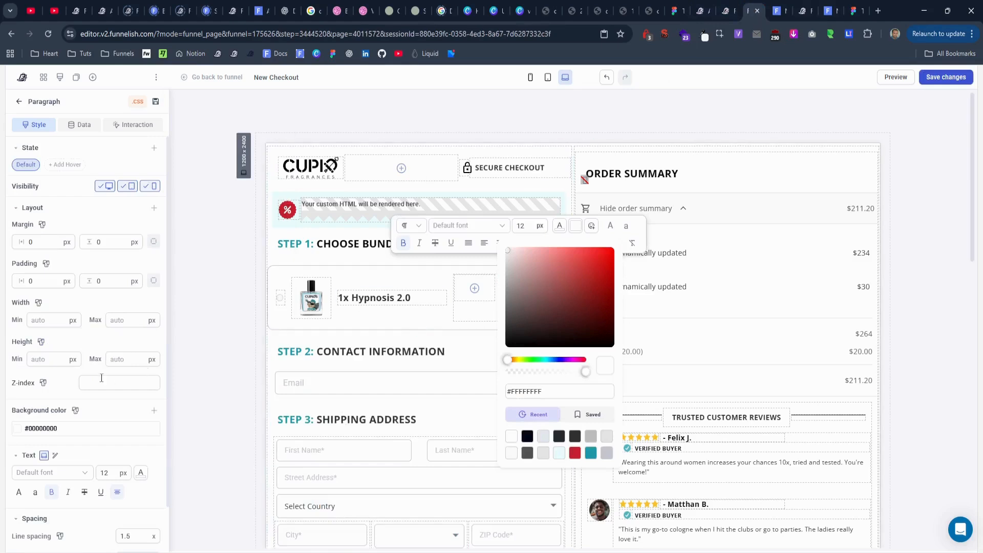
left_click(79, 430)
left_click(205, 357)
key("ctrl+v")
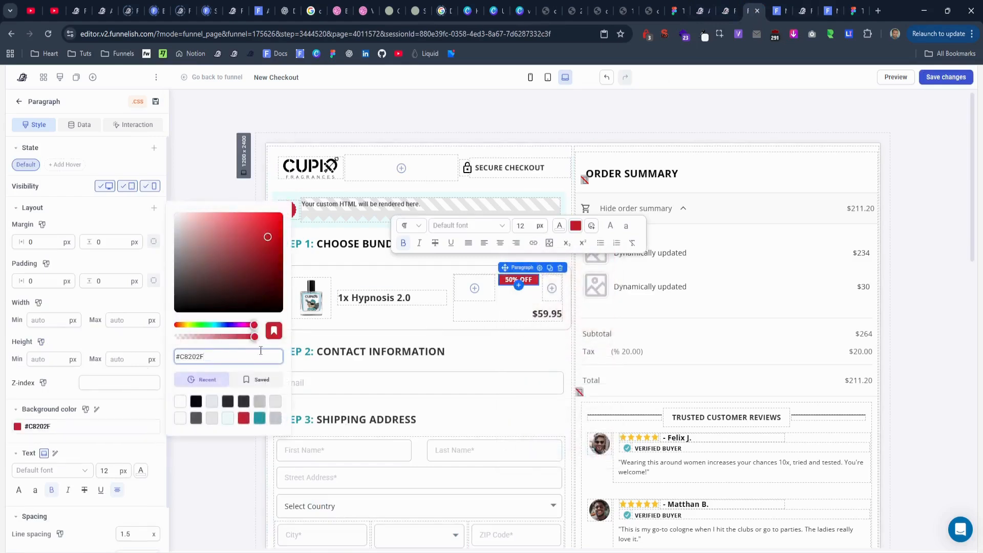
Round the "50% OFF" badge's corners with a 50 px radius on all corners, matching the original badge.
left_click(806, 12)
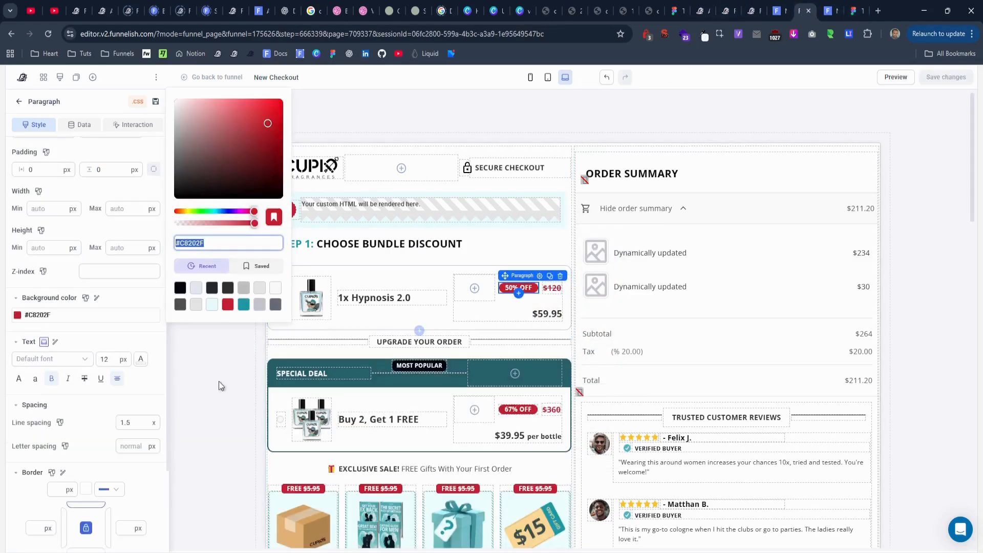
scroll(97, 446, "down", 5)
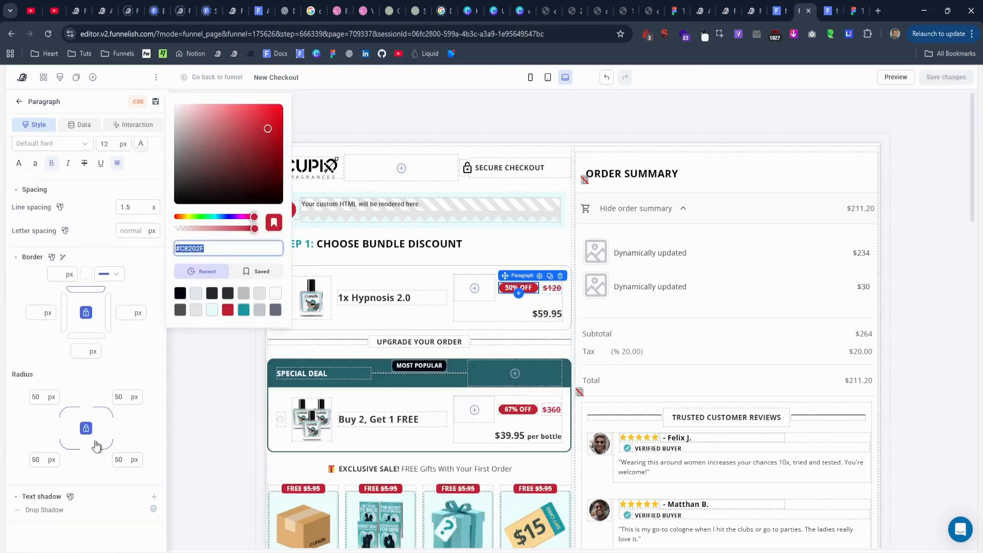
left_click(770, 14)
left_click(752, 12)
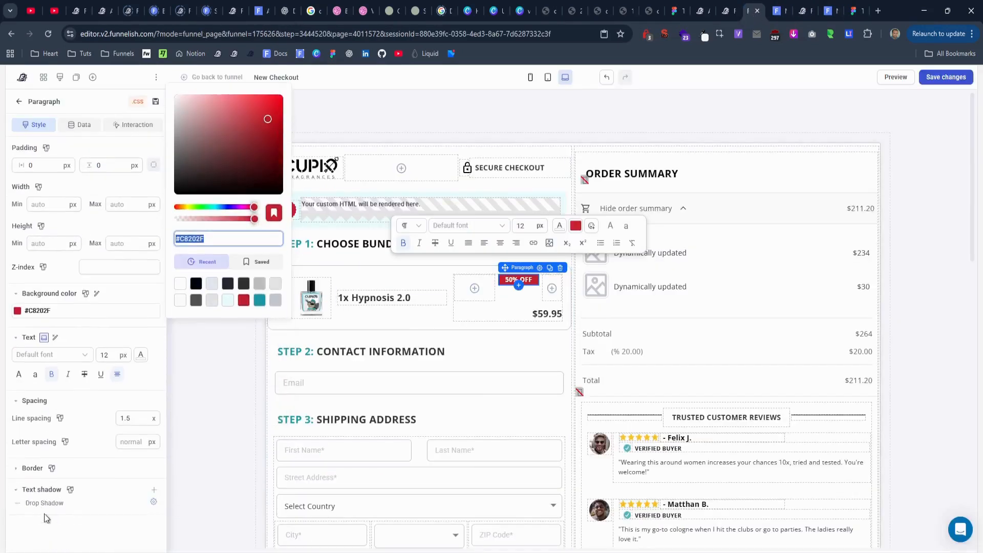
left_click(32, 468)
scroll(45, 505, "down", 5)
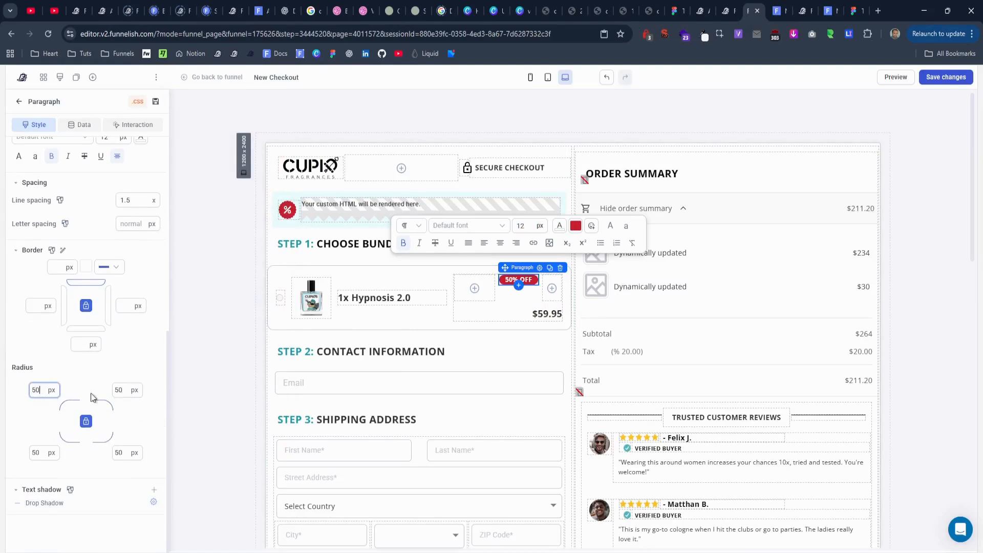
Add a Paragraph element to the nested container's third box, using the original crossed-out price as reference.
left_click(802, 11)
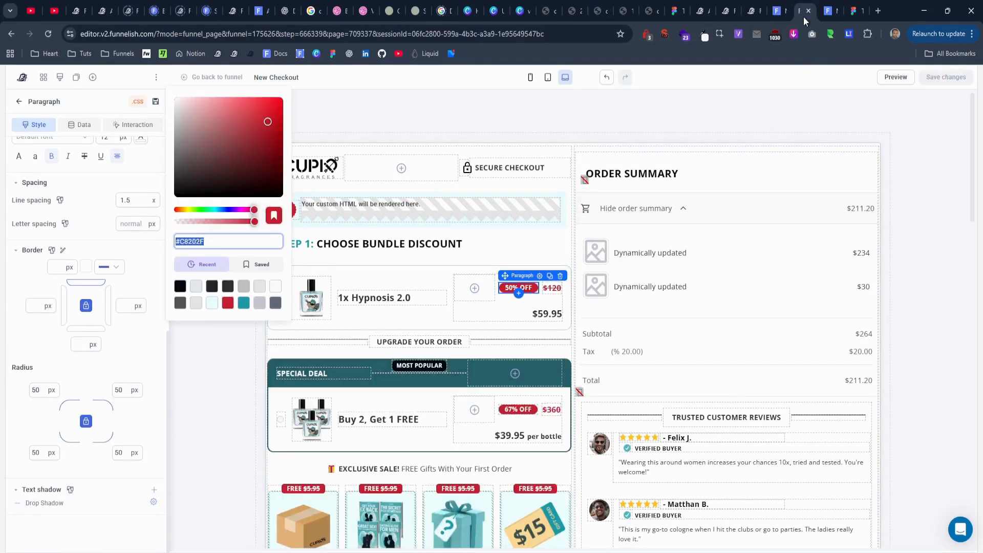
left_click(548, 288)
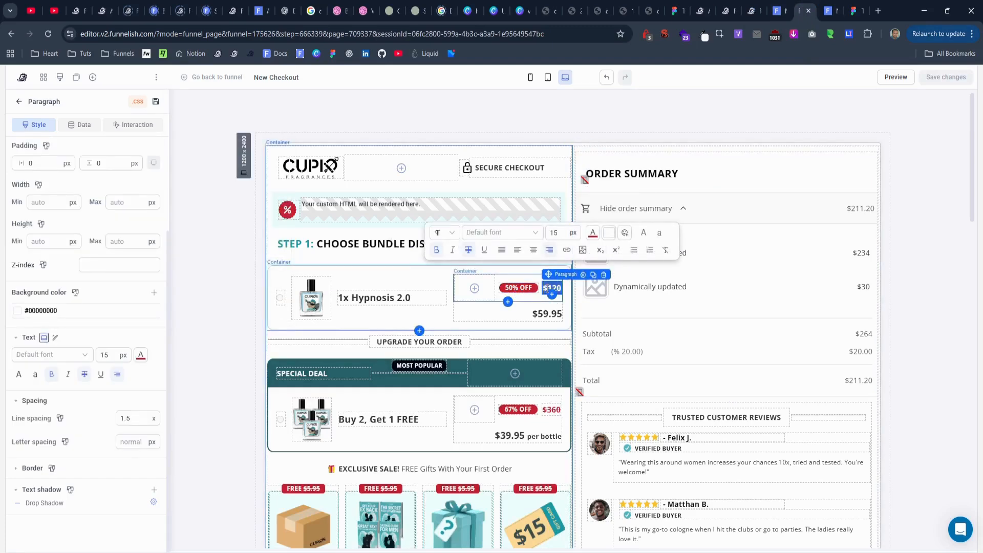
left_click(753, 15)
left_click(553, 288)
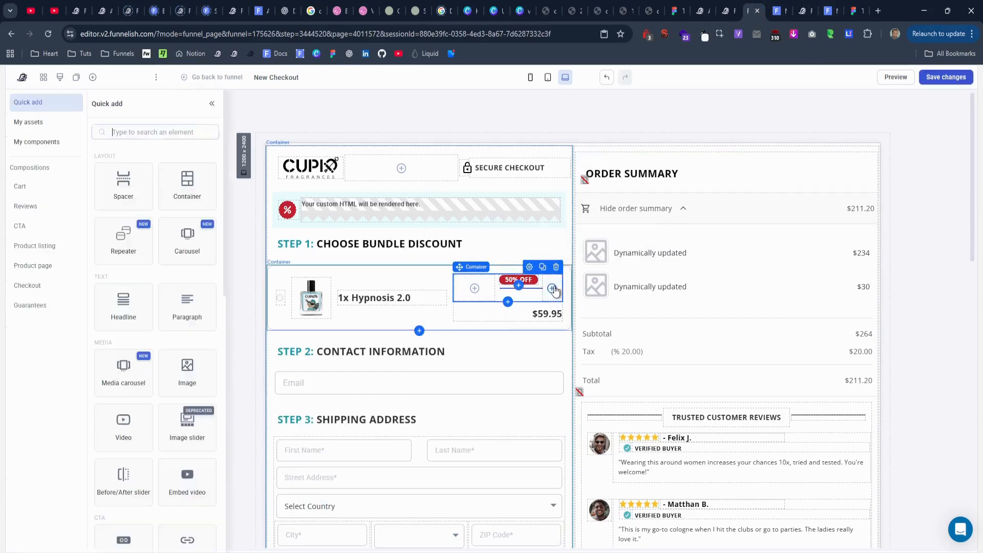
left_click(195, 311)
Set the third-box paragraph's vertical margin and all its padding to 0 px.
double_click(126, 241)
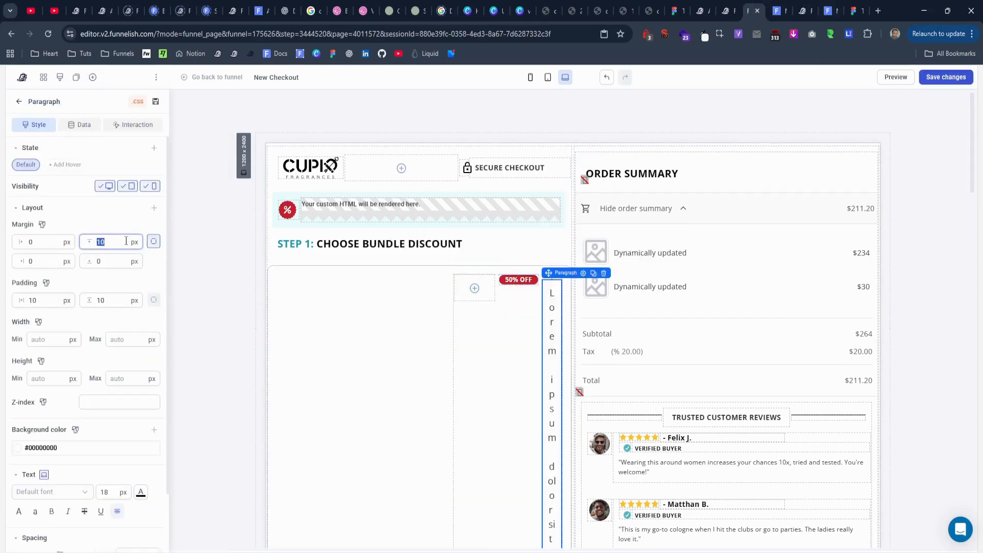
type("00")
double_click(33, 281)
type("0")
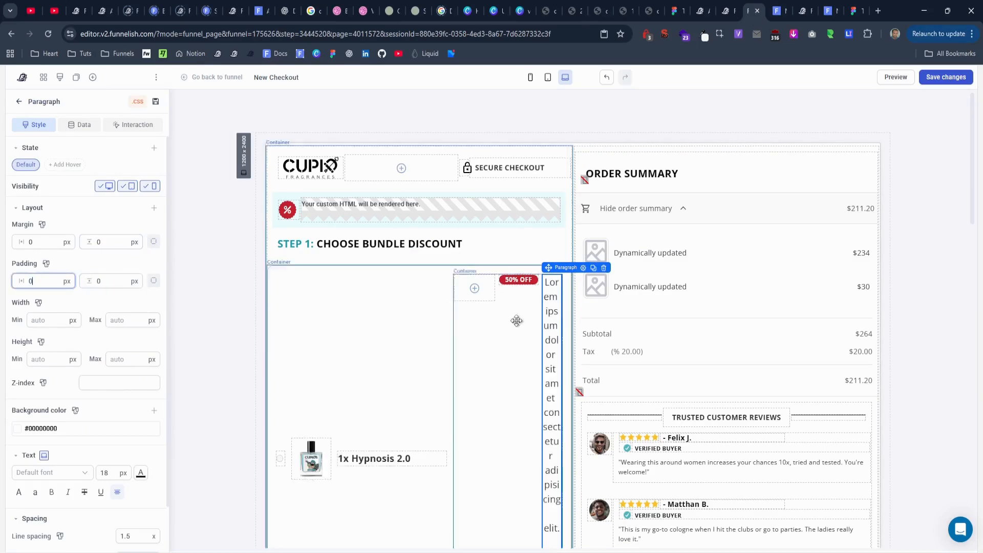
Replace the third-box placeholder text with "$120" and format it as 15 px, right-aligned and struck through.
double_click(547, 307)
key("ctrl+a")
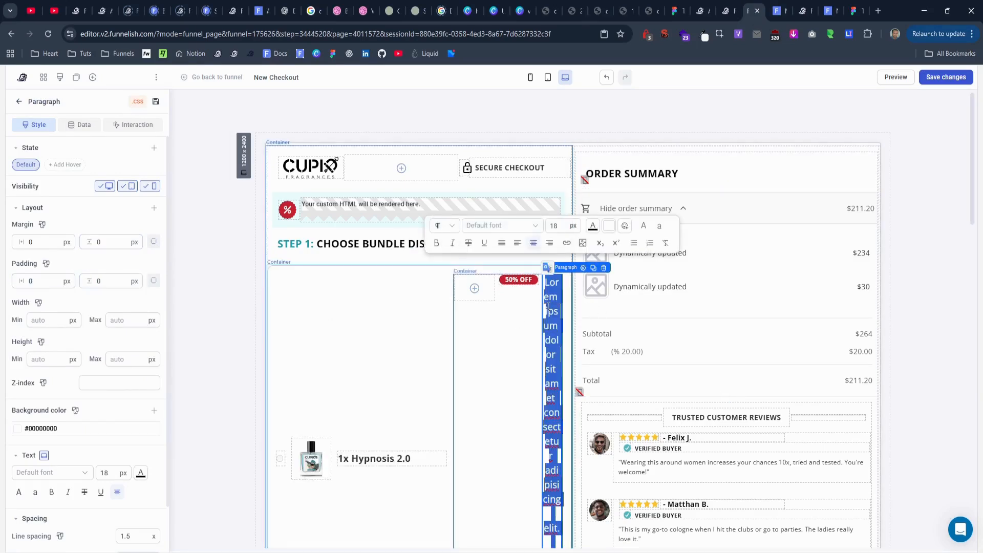
type("$120")
key("ctrl+a")
double_click(555, 225)
type("15")
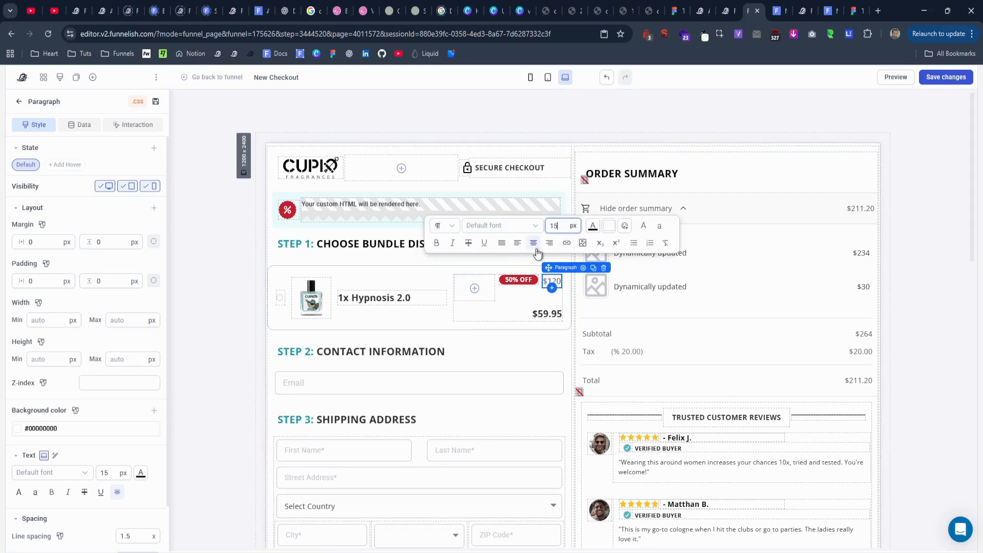
left_click(550, 243)
left_click(470, 246)
Make the "$120" text bold and color it #C8202F, copying the color from the original crossed-out price.
left_click(802, 11)
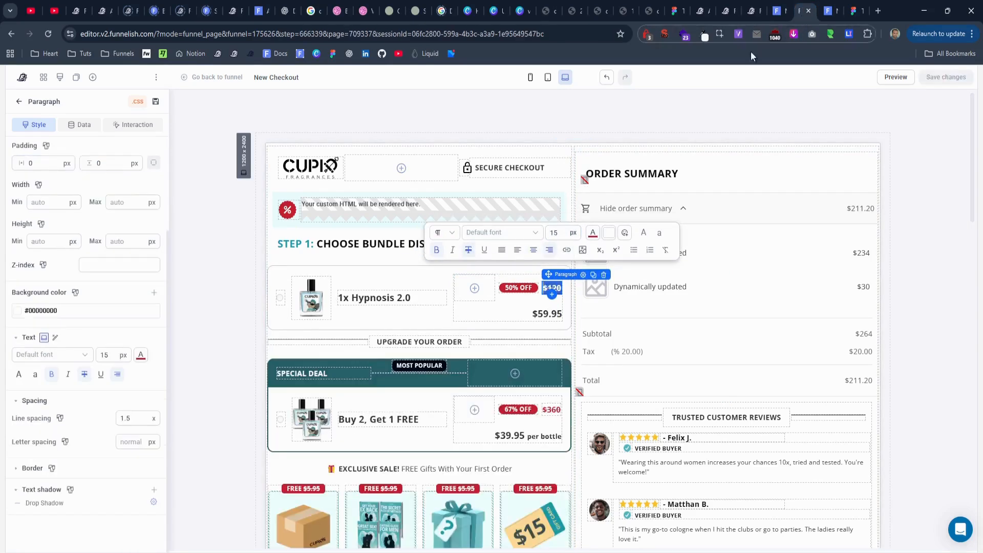
left_click(593, 235)
left_click(567, 397)
key("ctrl+c")
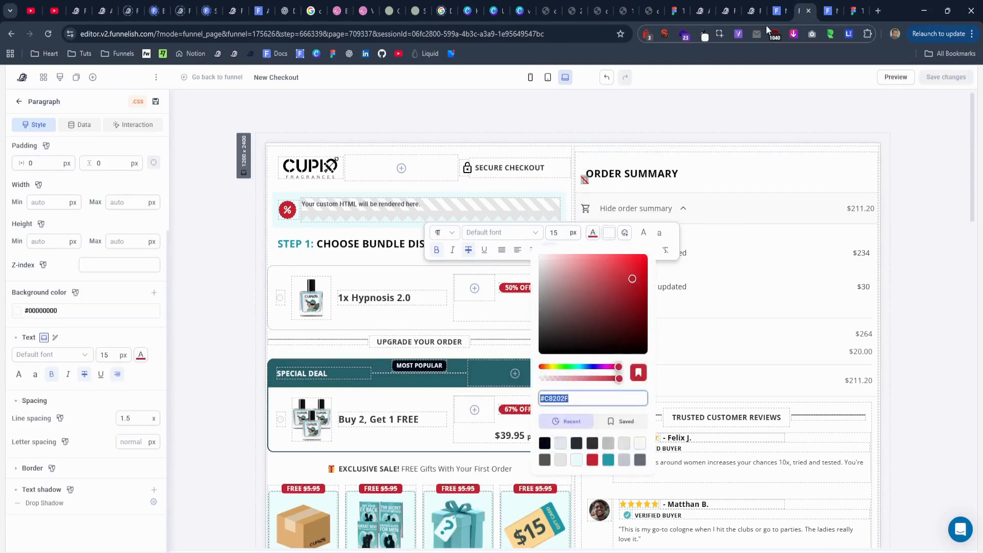
left_click(751, 12)
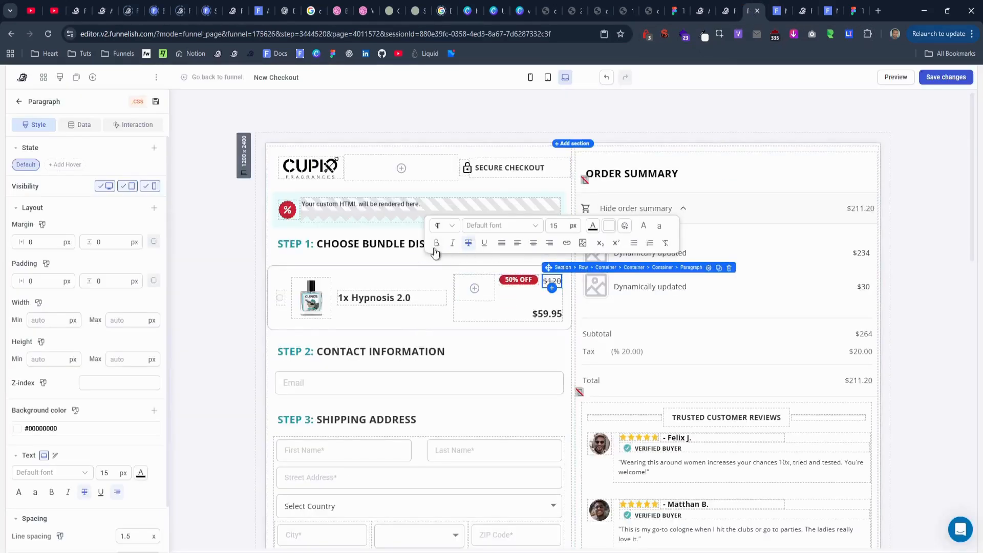
left_click(436, 243)
left_click(593, 226)
left_click(618, 391)
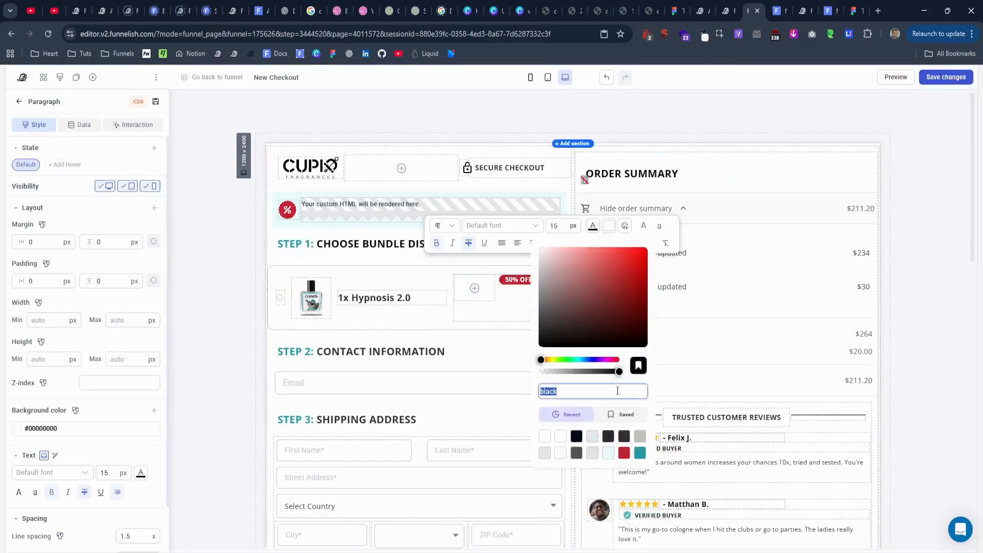
key("ctrl+v")
left_click(650, 388)
left_click(915, 271)
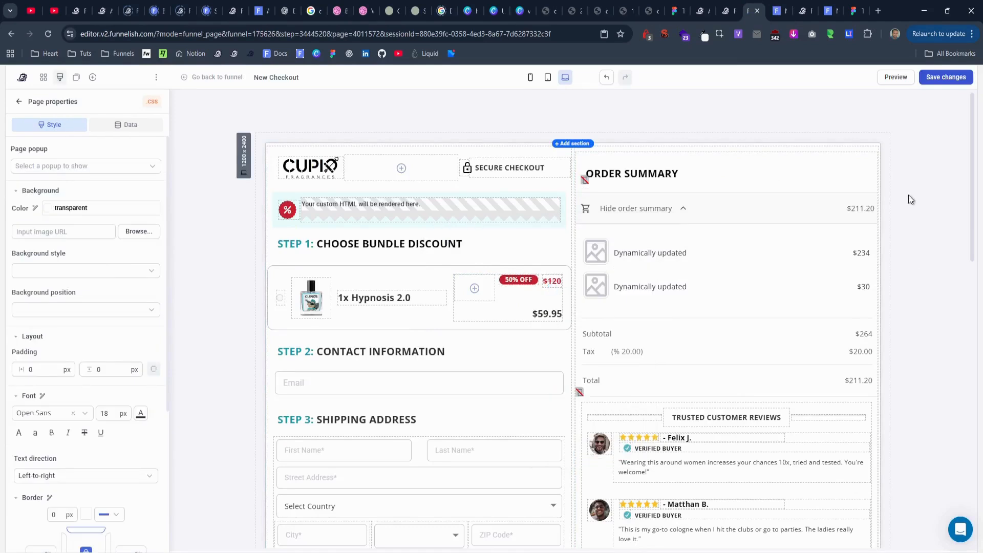
Compare the cloned checkout's preview with the original live checkout page.
left_click(776, 11)
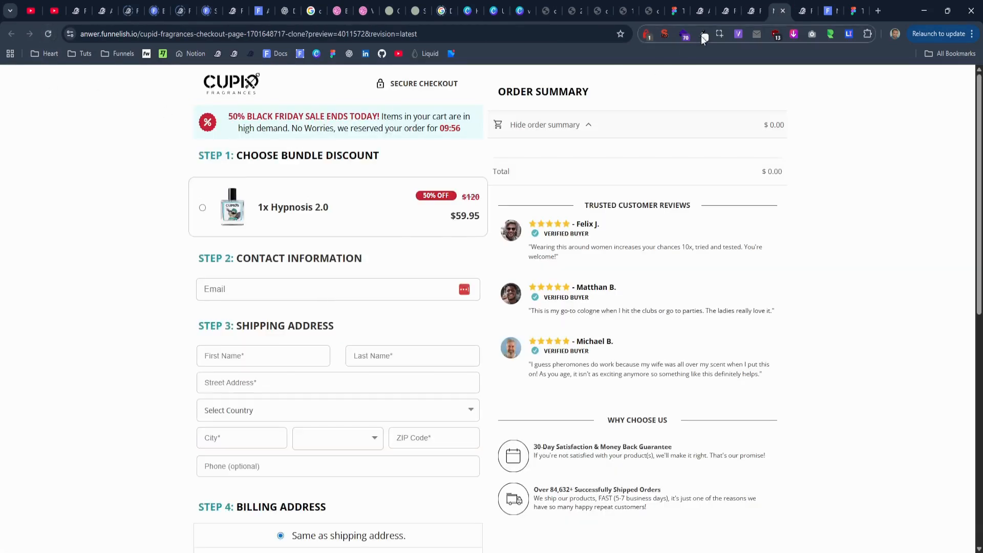
left_click(808, 11)
left_click(834, 10)
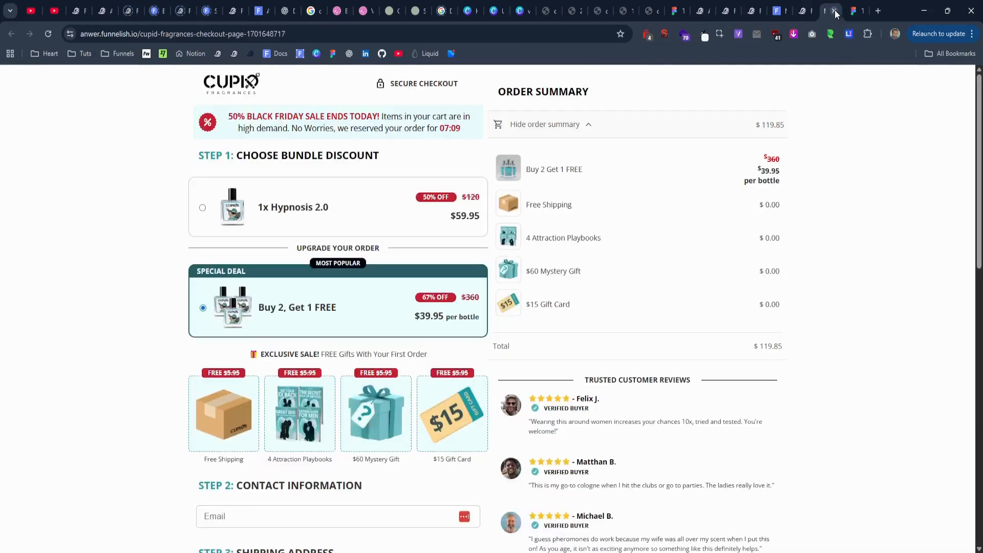
left_click(774, 12)
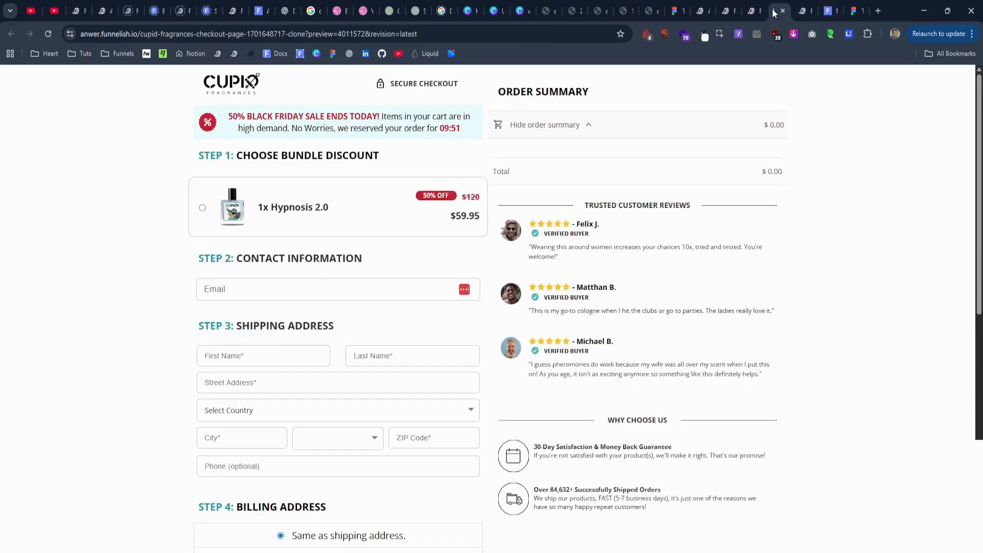
Set the vertical margin of the 1x Hypnosis 2.0 bundle container to 0 px.
left_click(751, 11)
left_click(385, 275)
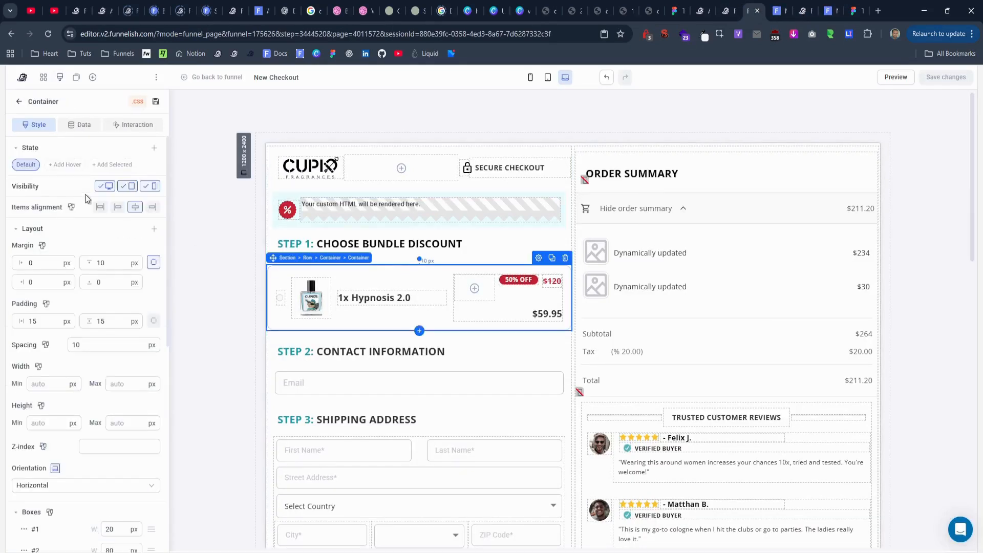
left_click_drag(96, 262, 120, 273)
type("0")
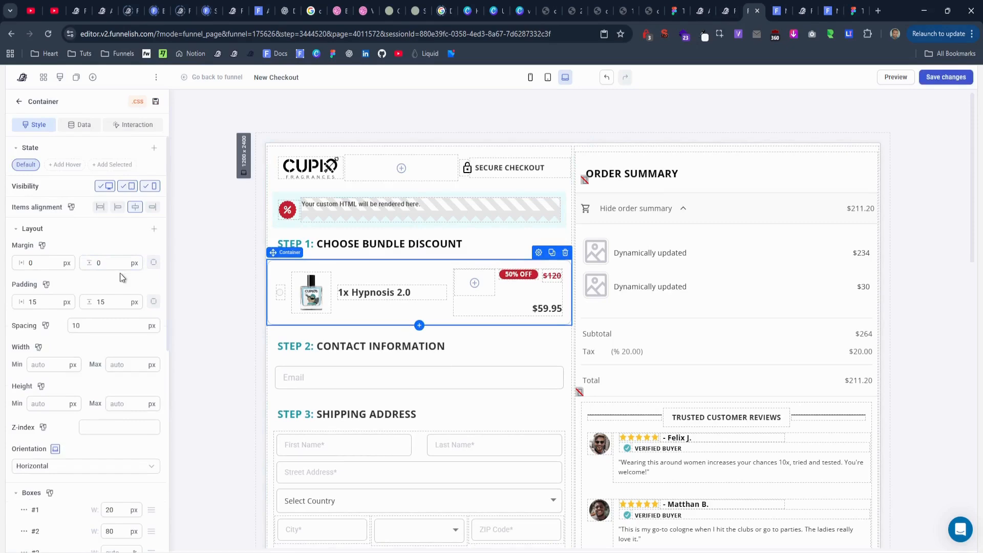
Bind the bundle container's dataset to the product "1x Cupid Hypnosis 2.0".
left_click(80, 128)
left_click(34, 126)
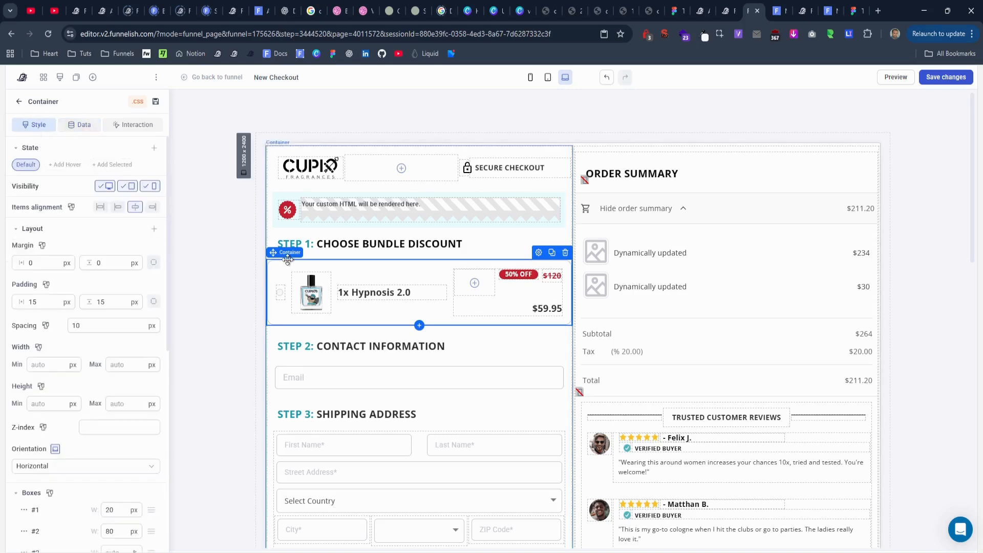
left_click(86, 133)
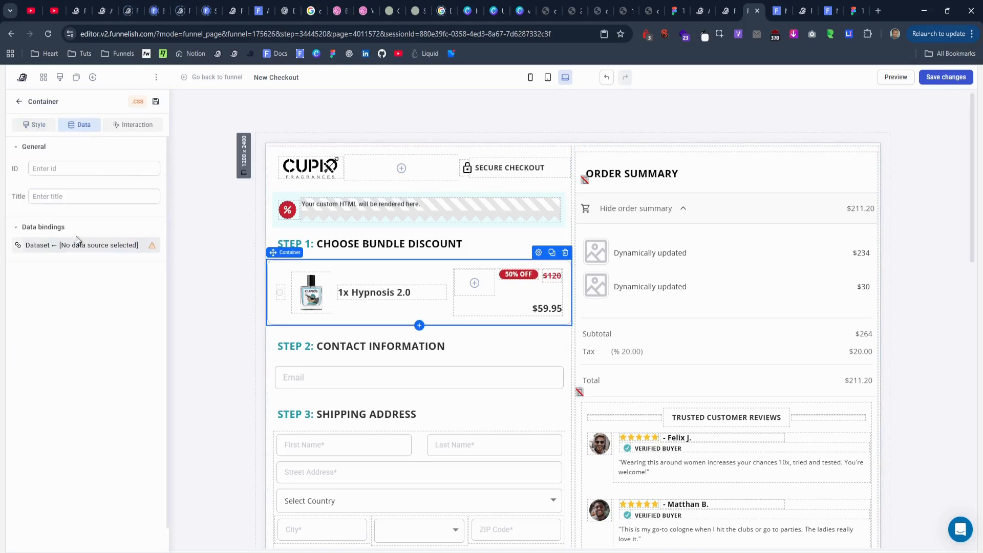
left_click(45, 245)
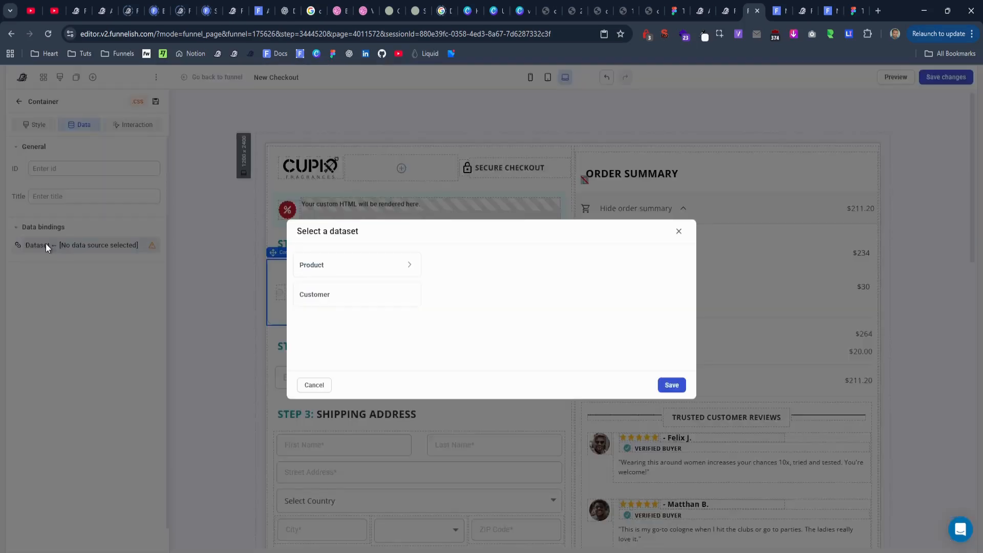
left_click(384, 265)
left_click(464, 276)
left_click(482, 294)
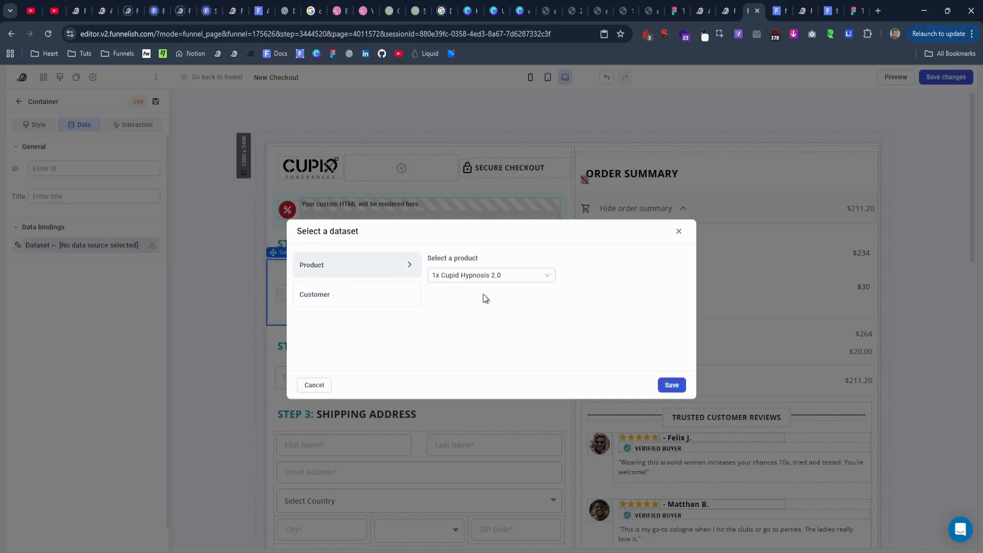
left_click(671, 385)
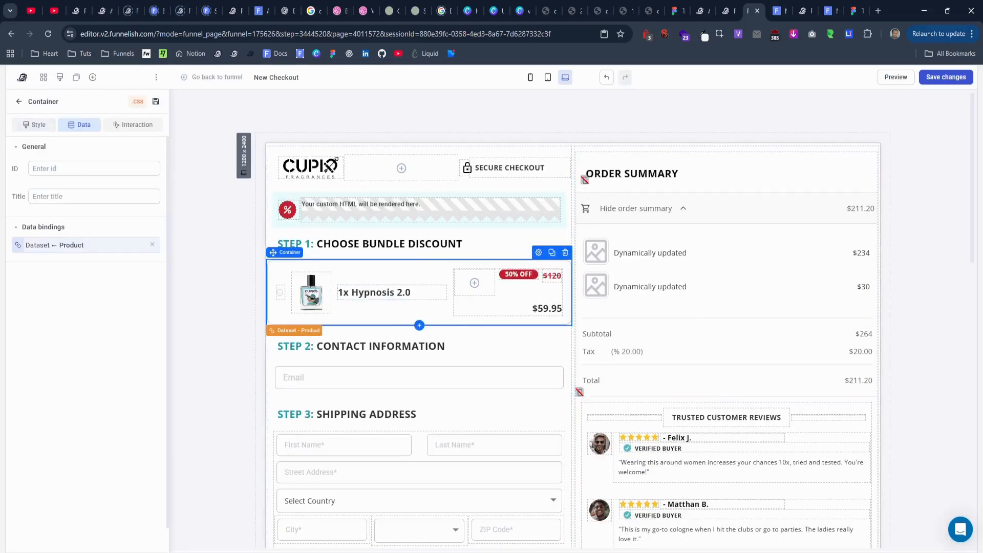
Save the page changes, reload the clone's preview and select the 1x Hypnosis 2.0 bundle to test it.
left_click(940, 78)
left_click(784, 12)
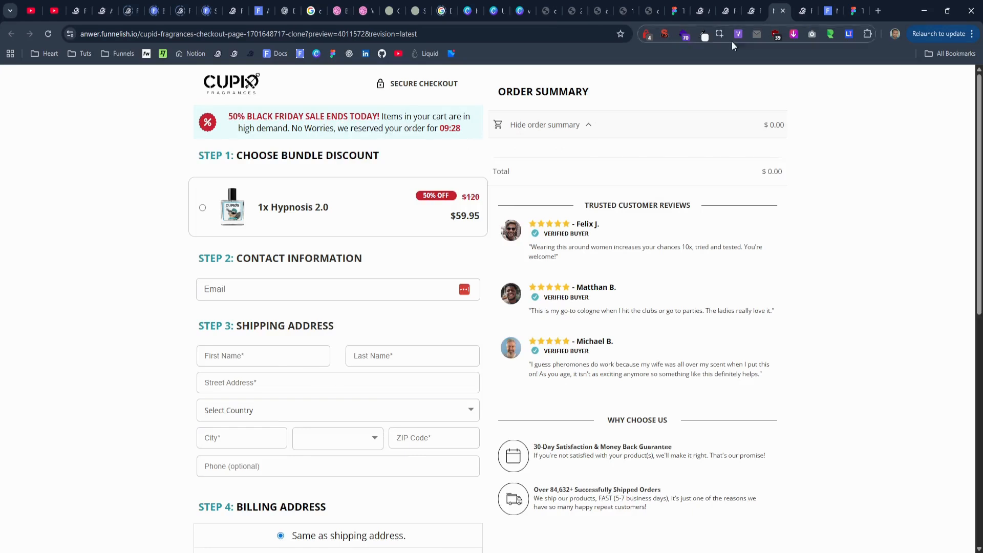
left_click(48, 33)
left_click(343, 206)
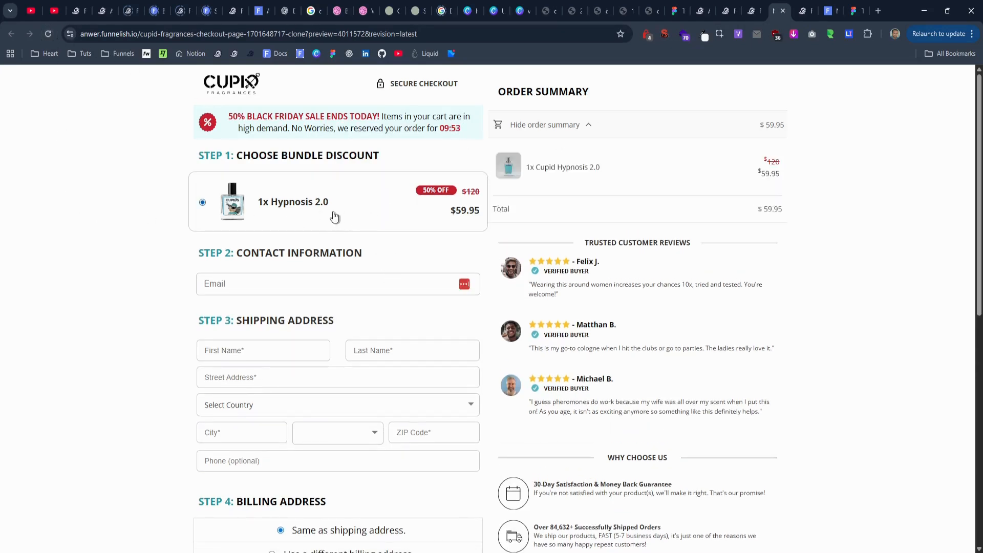
Copy the selected-state background color #F0FFFF from the 1x Hypnosis 2.0 bundle container on the original checkout page.
left_click(750, 10)
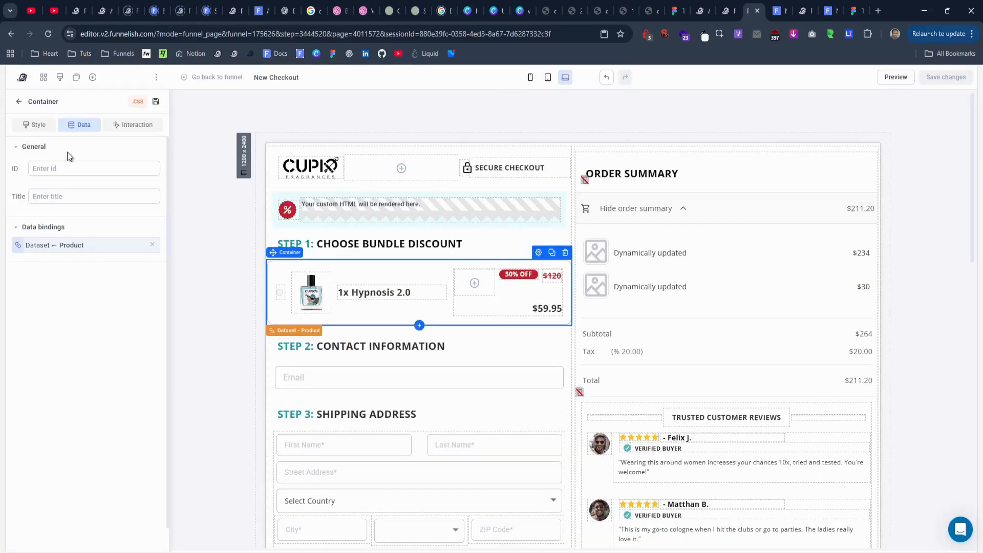
left_click(33, 124)
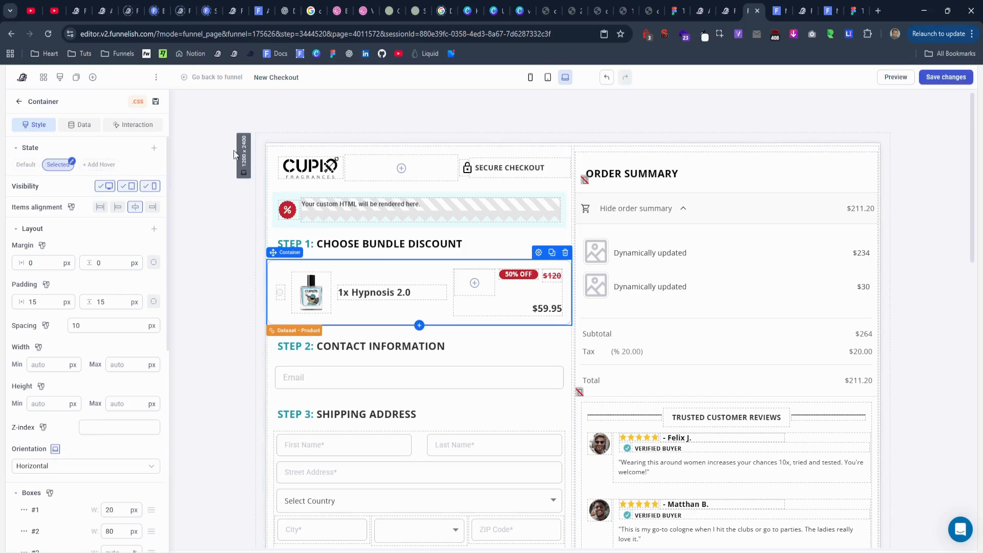
scroll(114, 307, "down", 8)
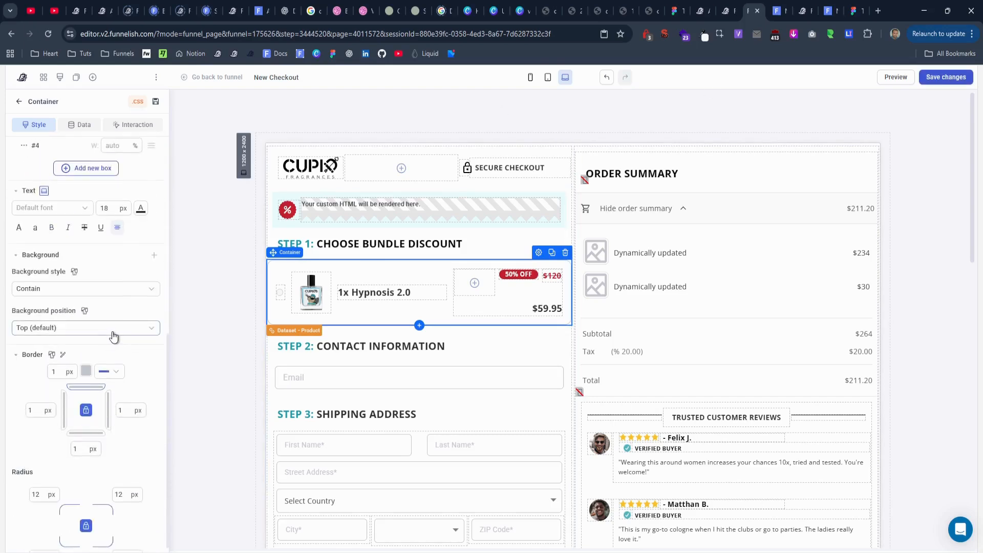
left_click(780, 17)
left_click(803, 12)
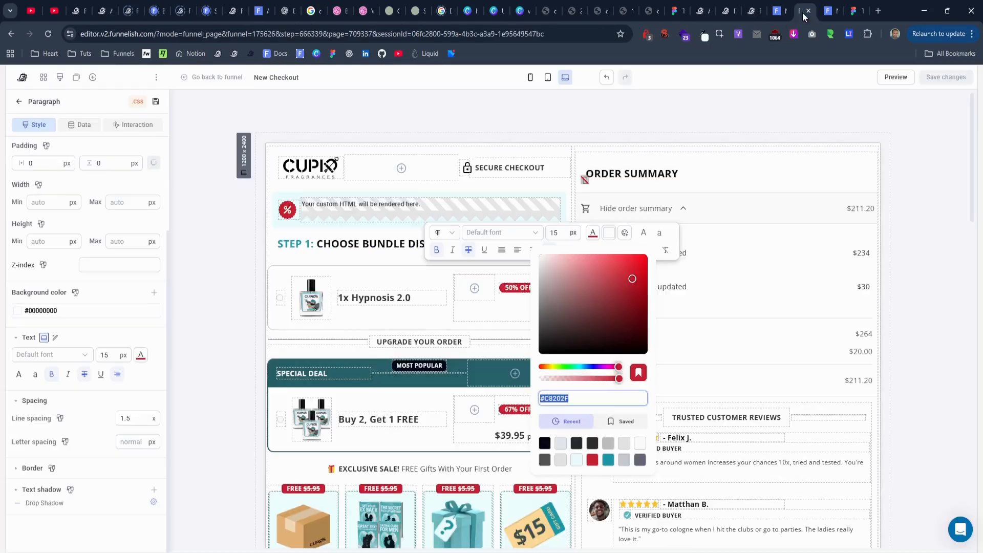
scroll(44, 172, "up", 8)
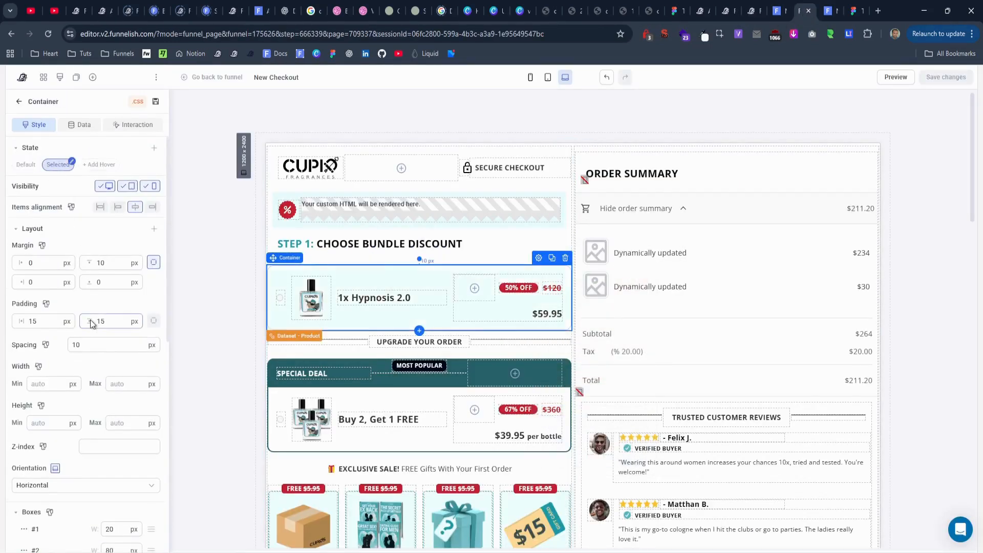
scroll(91, 319, "down", 8)
left_click(98, 293)
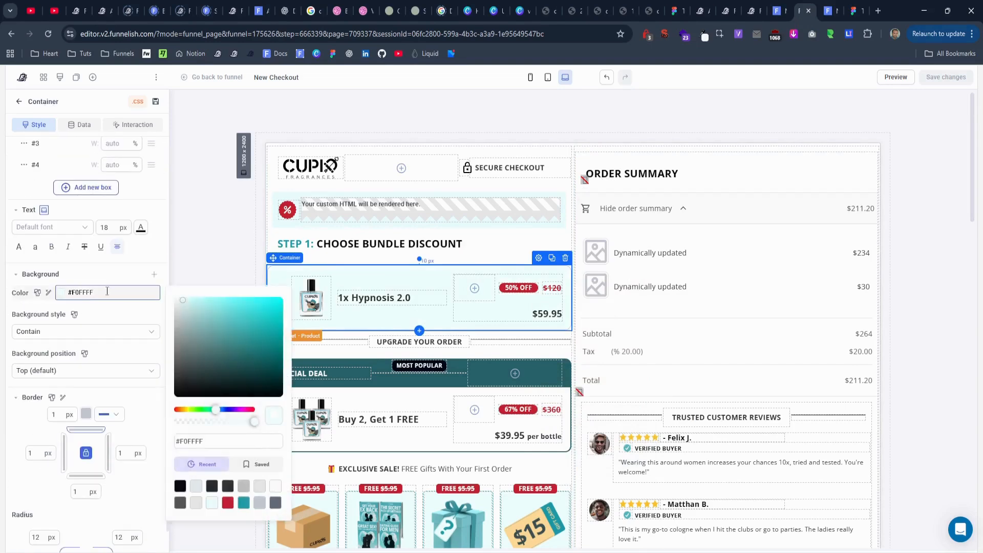
triple_click(223, 442)
key("ctrl+c")
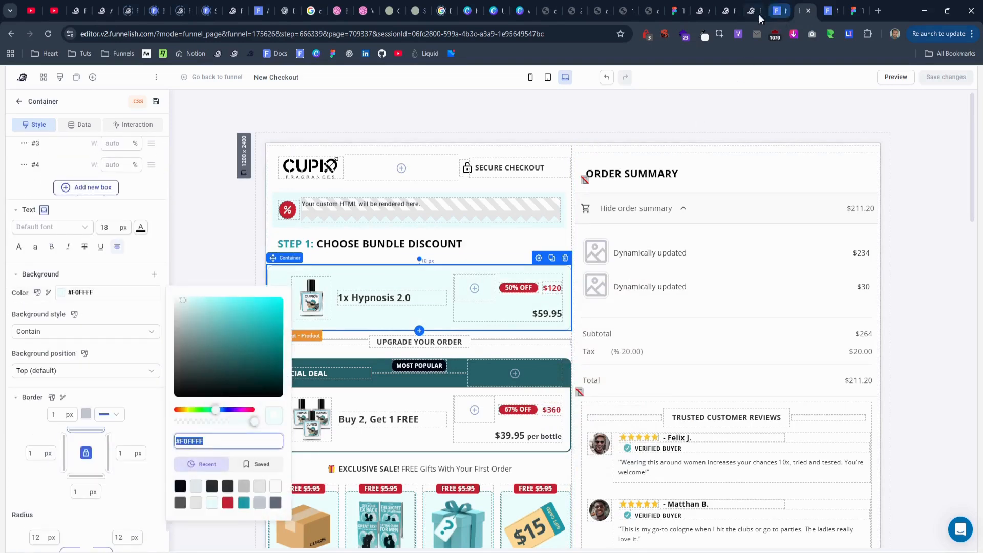
Add the background color #F0FFFF to the Selected state of the clone's 1x Hypnosis 2.0 bundle container.
left_click(755, 13)
scroll(77, 312, "up", 7)
scroll(79, 304, "up", 2)
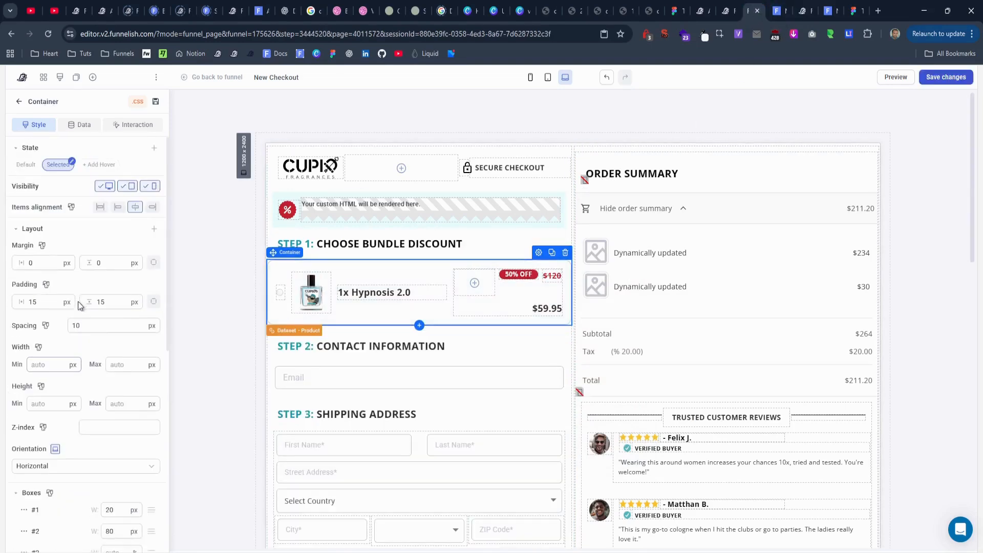
scroll(78, 301, "down", 5)
scroll(78, 306, "up", 5)
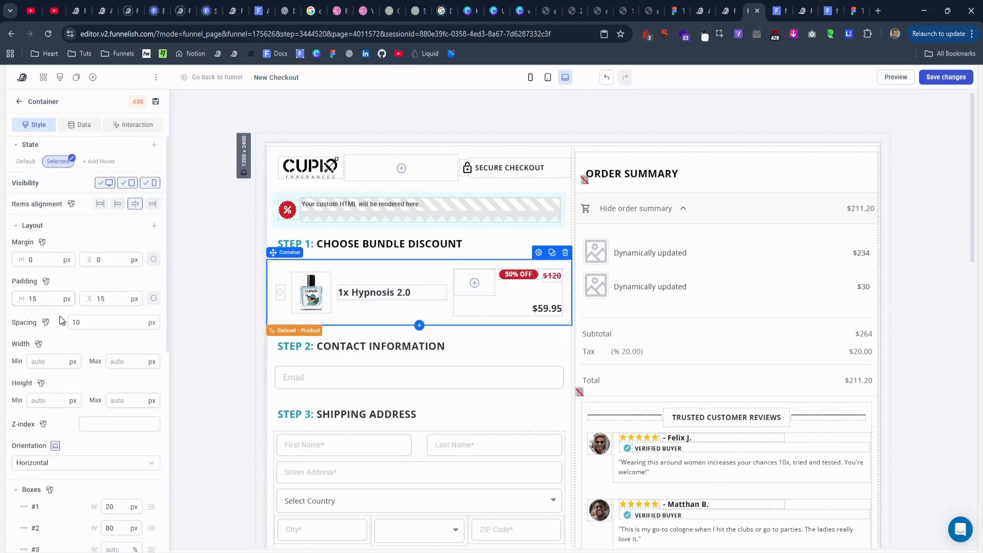
scroll(103, 230, "down", 8)
left_click(153, 255)
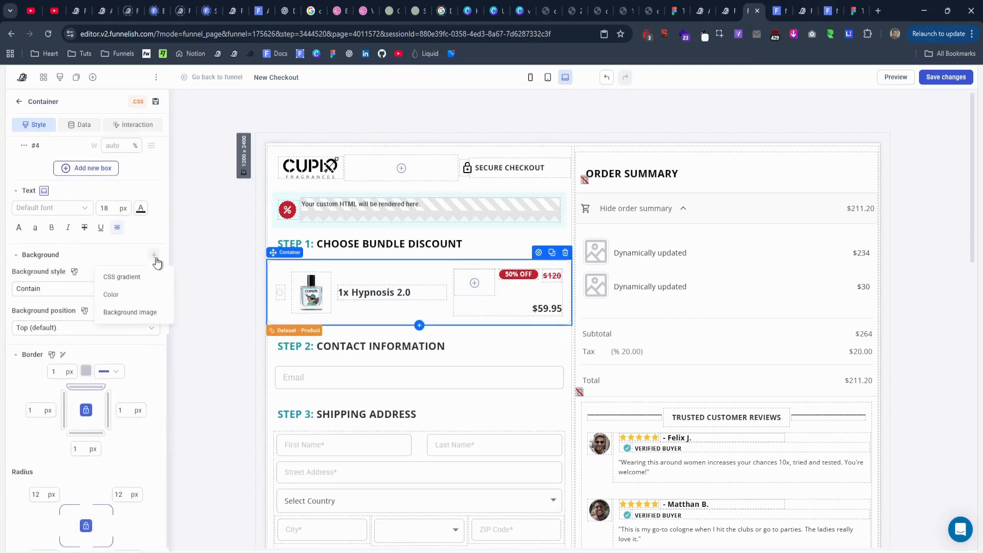
left_click(123, 296)
left_click(96, 350)
triple_click(214, 280)
key("ctrl+v")
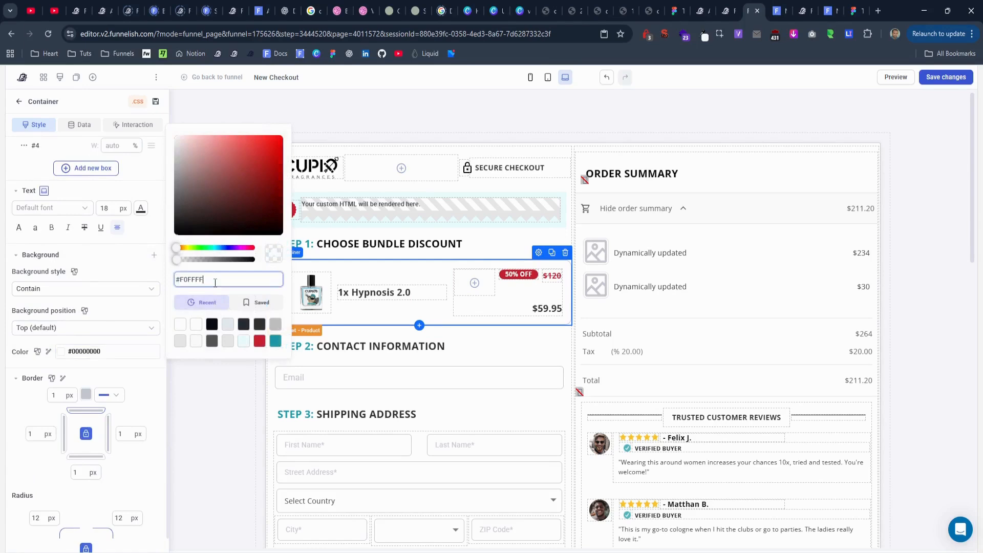
left_click(909, 94)
Save the page, reload the clone's preview and select the 1x Hypnosis 2.0 bundle to check its highlight color.
left_click(938, 78)
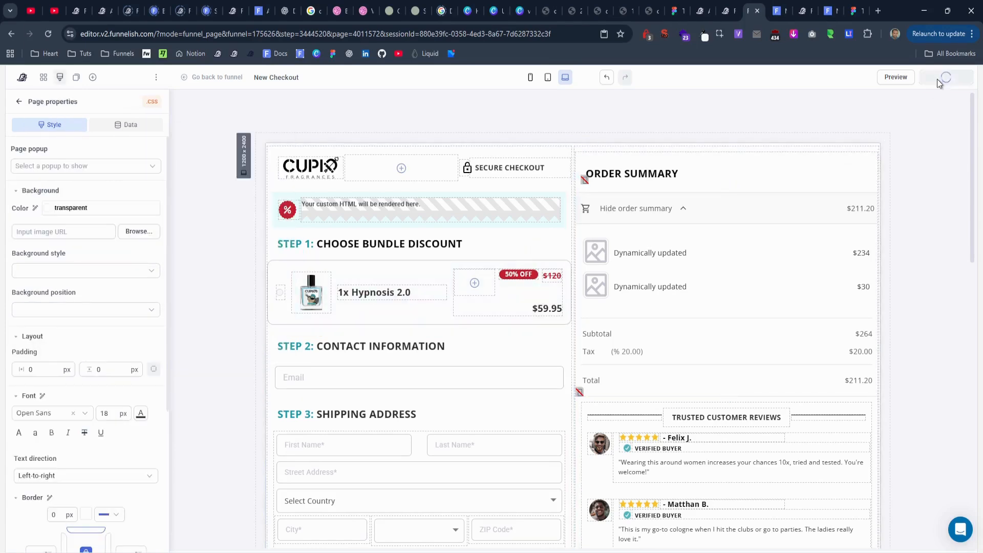
left_click(781, 12)
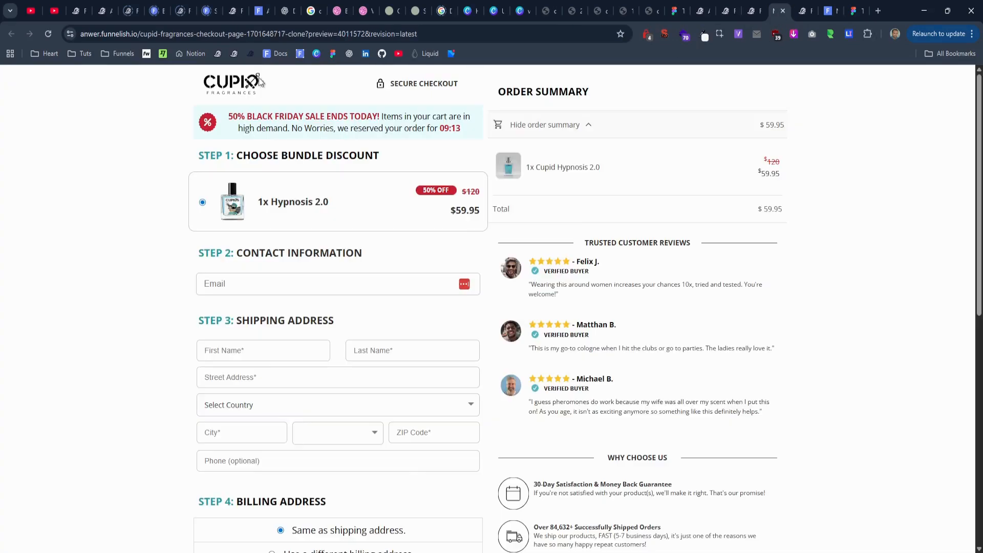
left_click(48, 36)
left_click(376, 205)
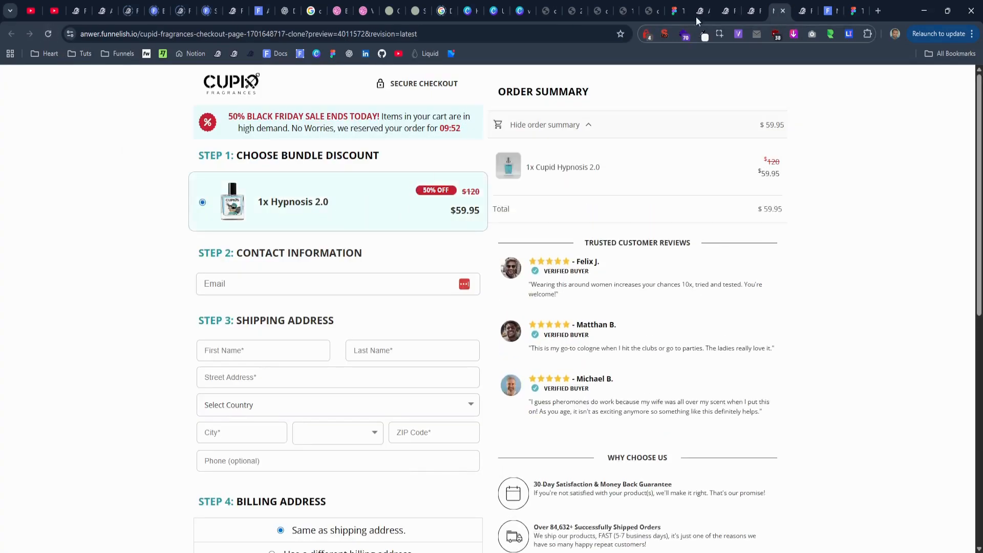
Duplicate the 1x Hypnosis 2.0 bundle container and set the copy's top margin to 24 px.
left_click(751, 12)
left_click(484, 264)
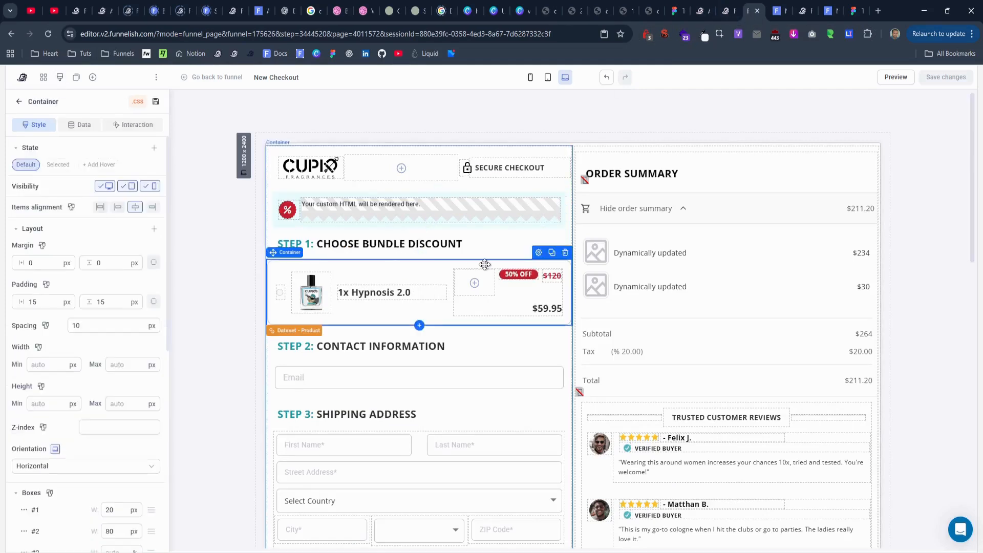
left_click(552, 253)
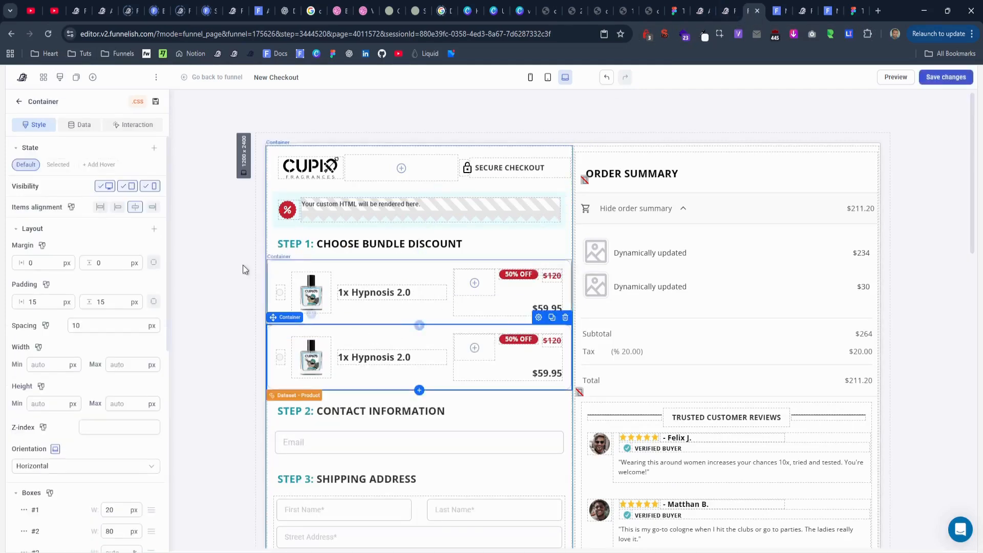
left_click(153, 262)
double_click(121, 263)
type("24")
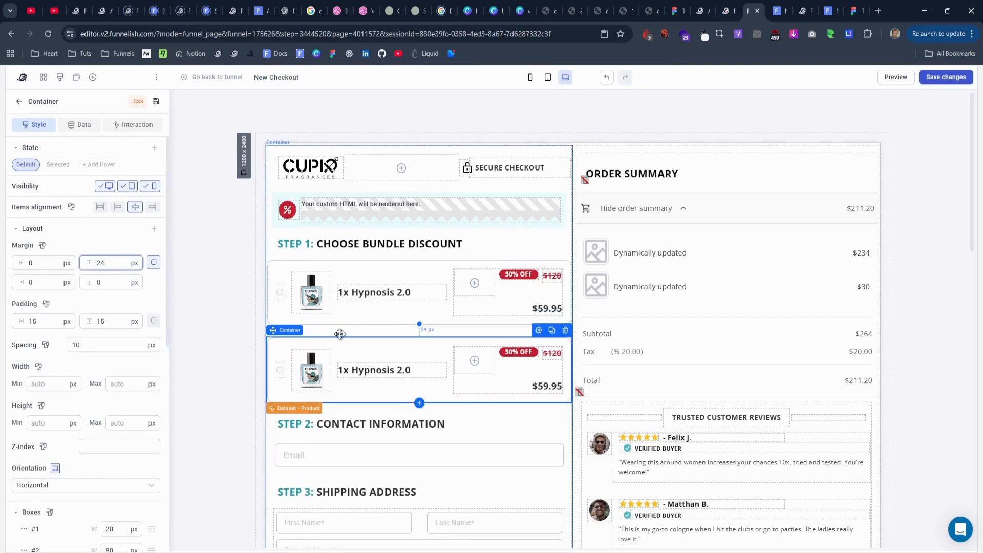
Replace the duplicated bundle's image with the three-bottle image URL from the original checkout page.
left_click(311, 373)
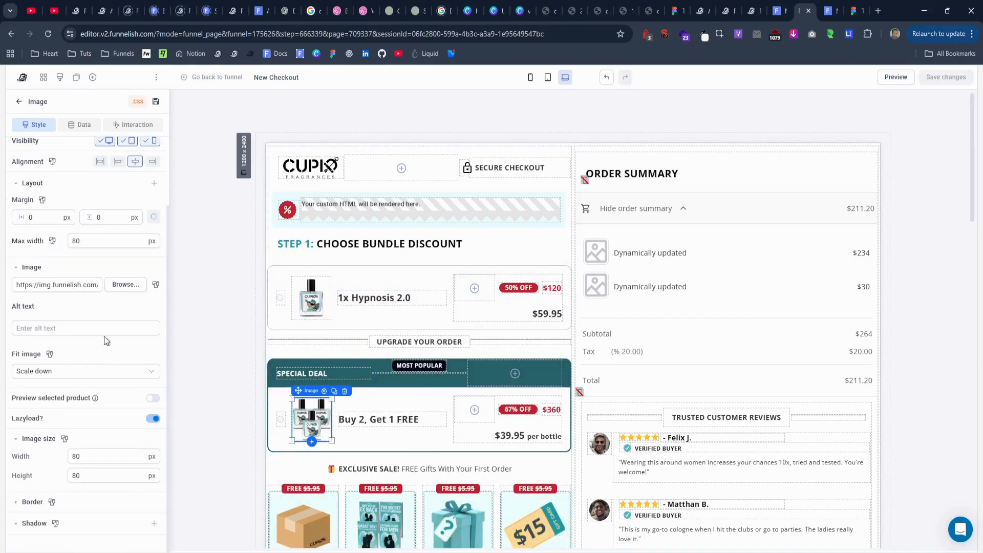
triple_click(80, 286)
left_click(750, 11)
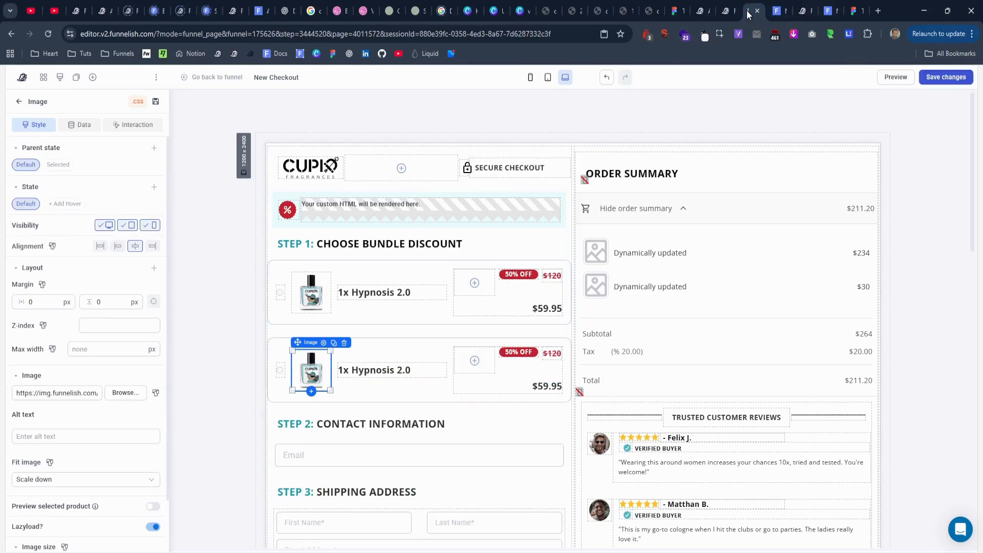
triple_click(68, 392)
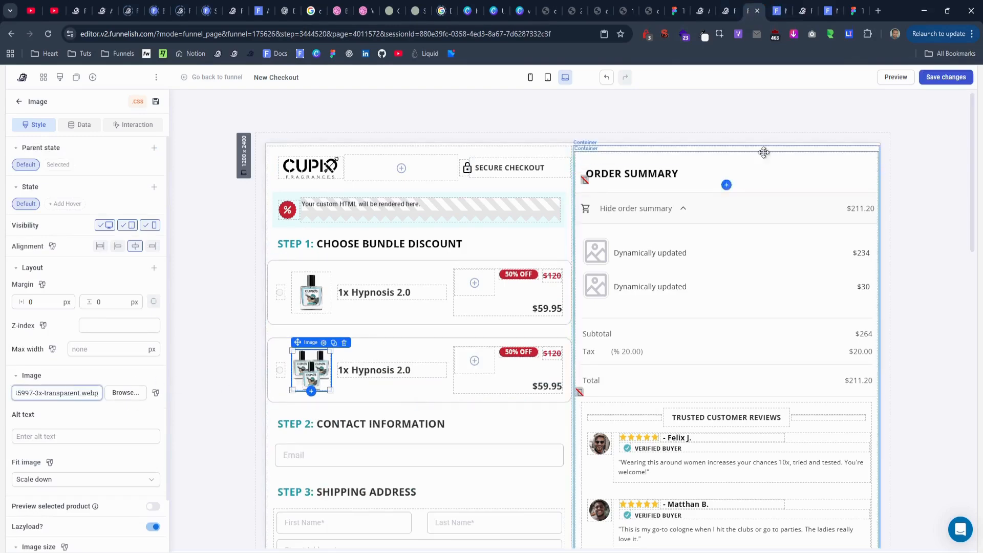
Replace the duplicated bundle's headline with "Buy 2, Get 1 FREE" copied from the original page.
left_click(800, 10)
double_click(379, 420)
key("ctrl+c")
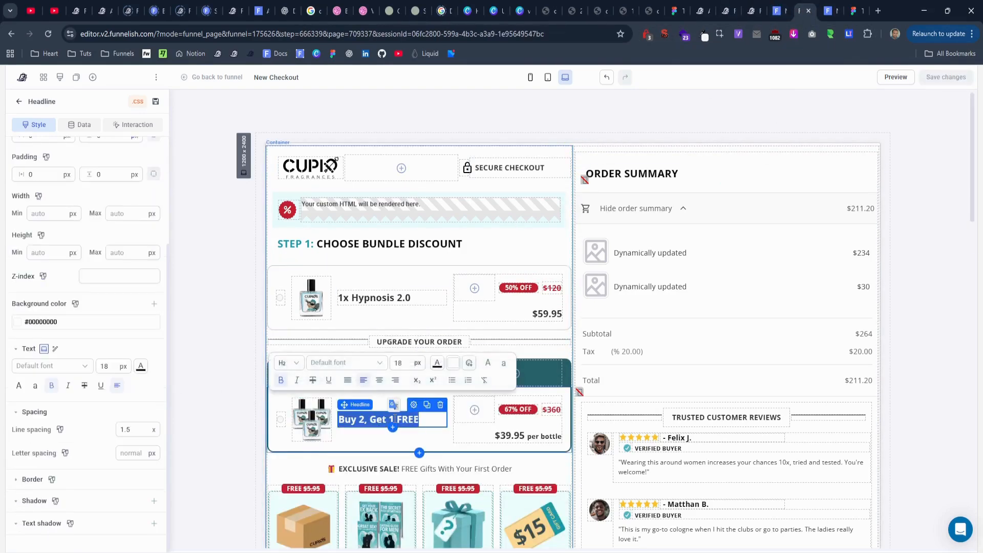
left_click(774, 17)
left_click(749, 14)
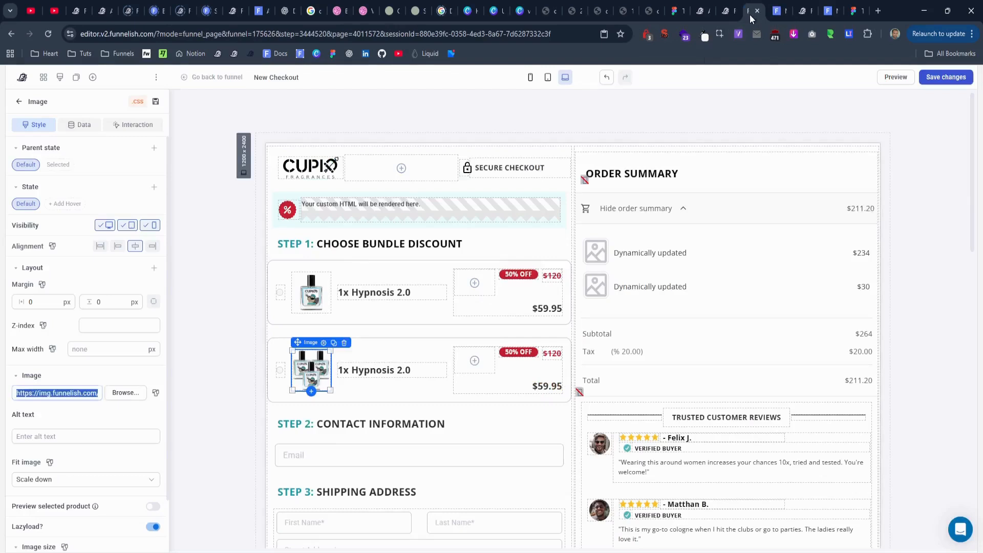
left_click(379, 370)
double_click(408, 370)
key("ctrl+v")
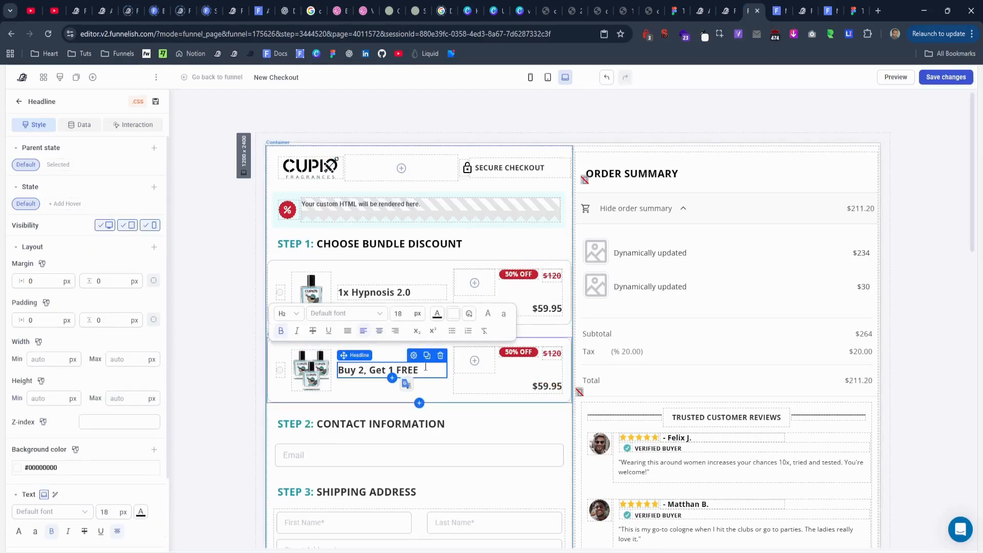
Replace the duplicated bundle's price with "$39.95 per bottle" copied from the original page.
left_click(830, 11)
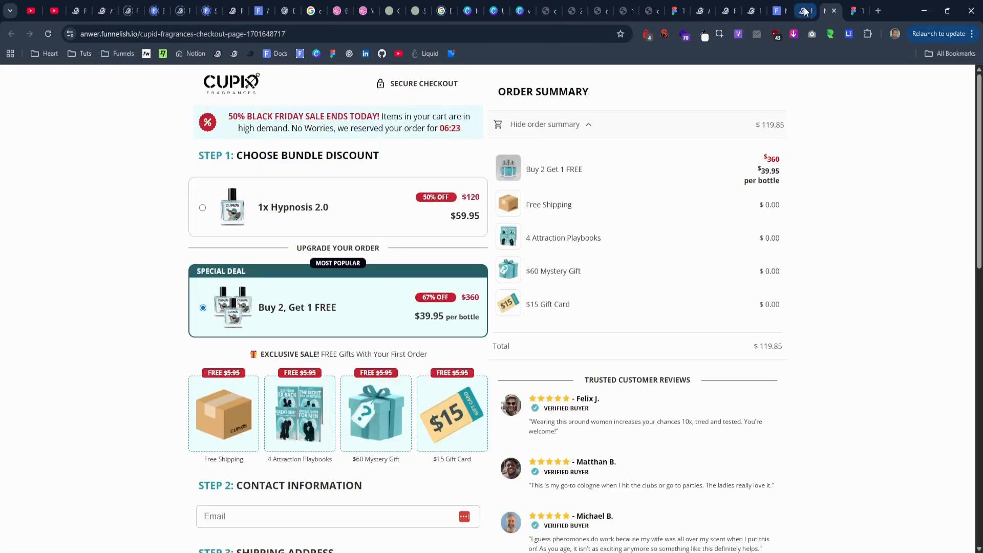
left_click(805, 12)
left_click(533, 437)
double_click(533, 437)
key("ctrl+c")
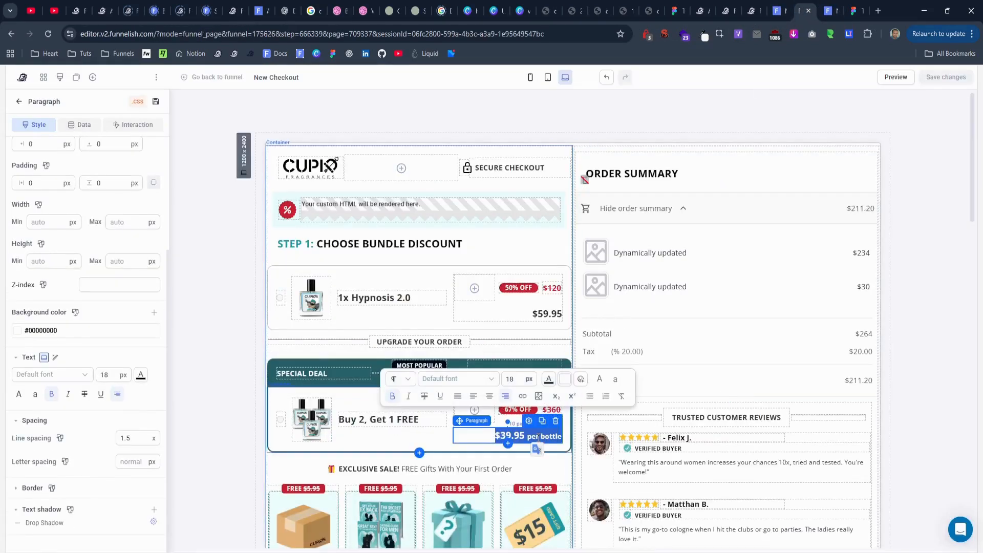
left_click(777, 12)
left_click(752, 11)
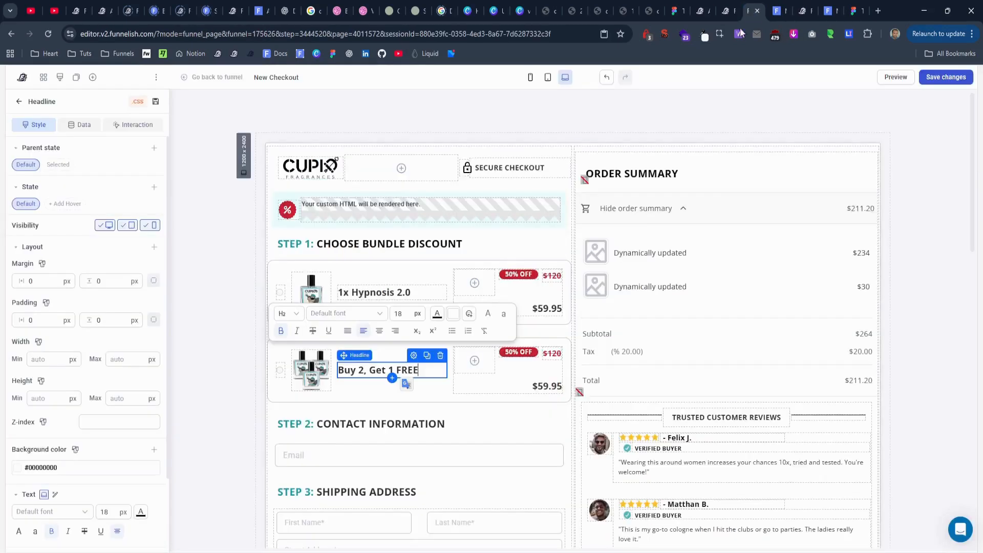
triple_click(548, 387)
key("ctrl+v")
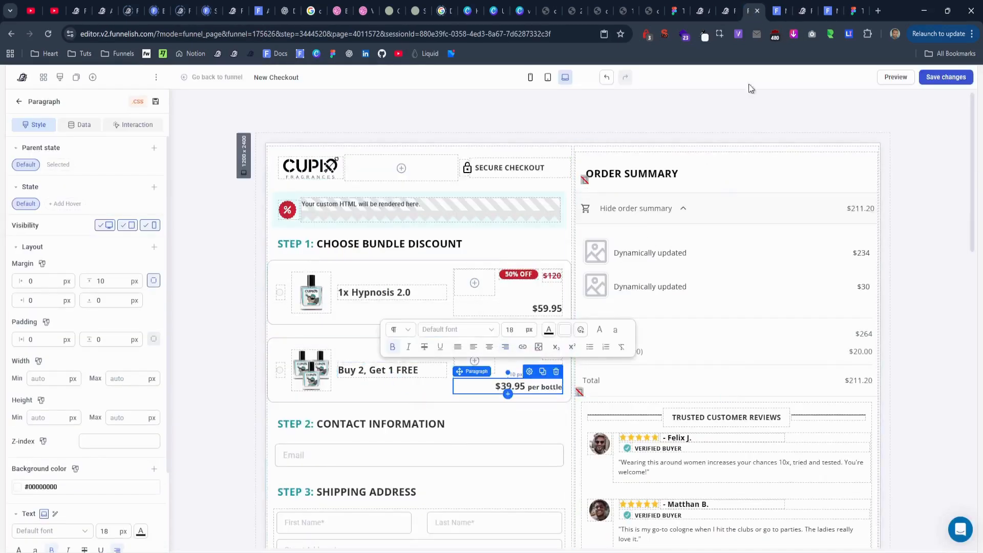
Change the second bundle's discount badge to "67% OFF" and its crossed-out price to "$360", matching the original page.
left_click(802, 12)
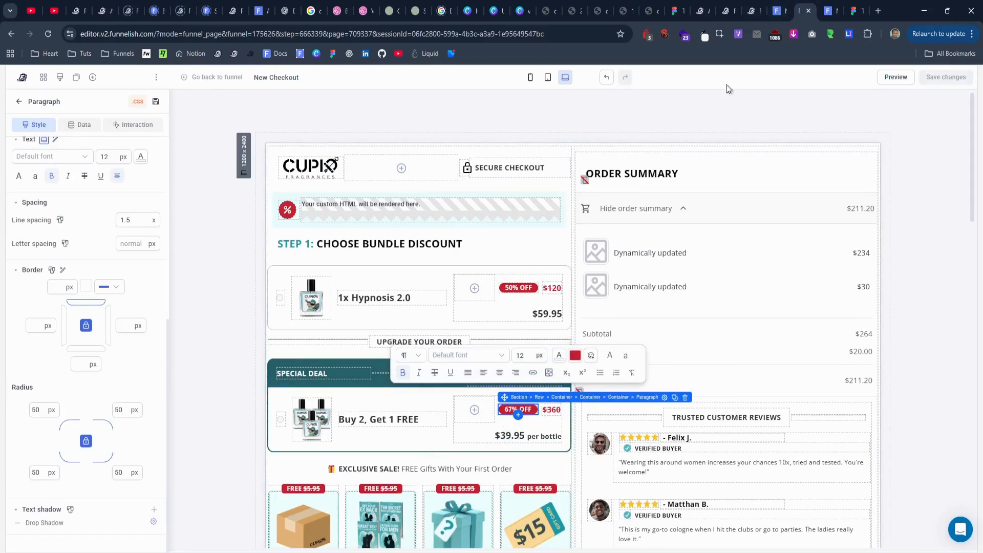
left_click(778, 12)
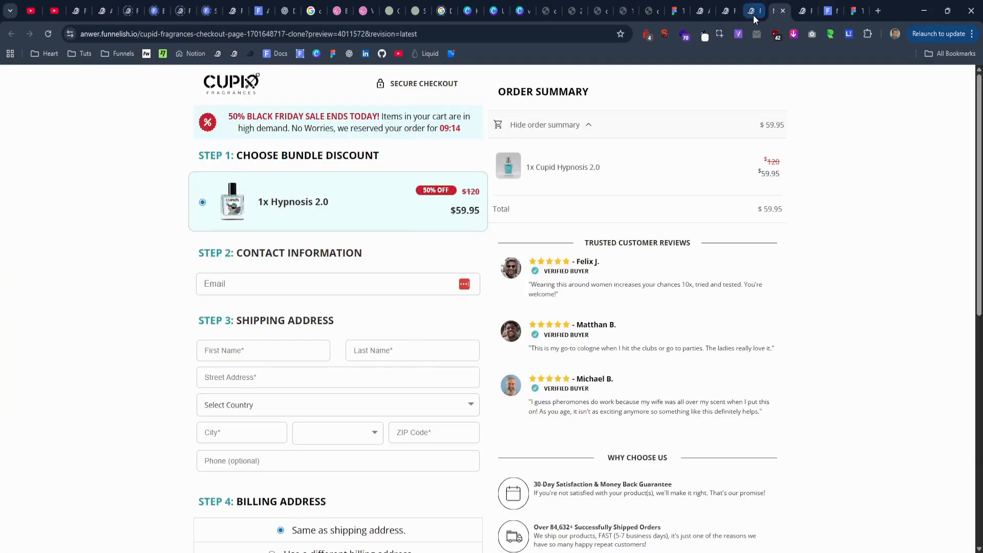
left_click(753, 15)
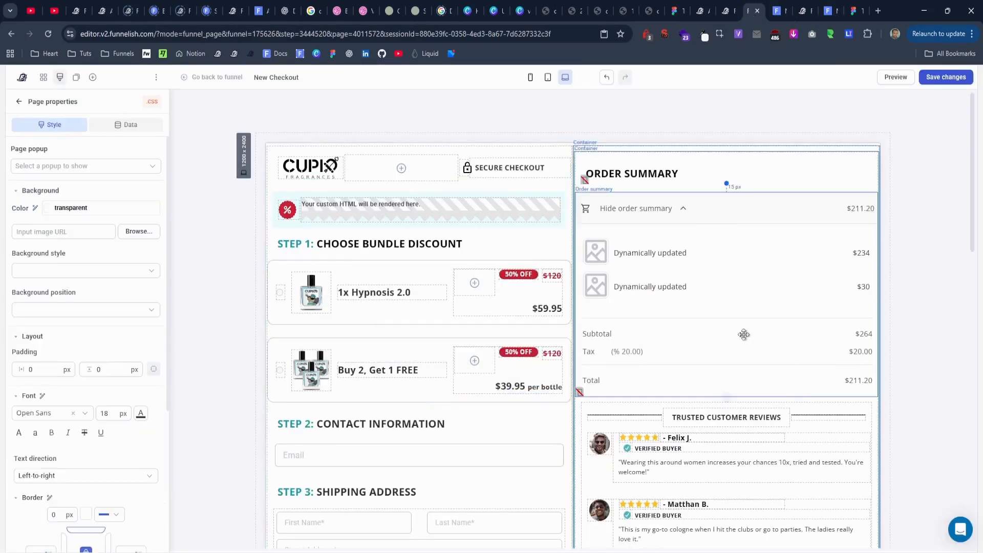
left_click(519, 352)
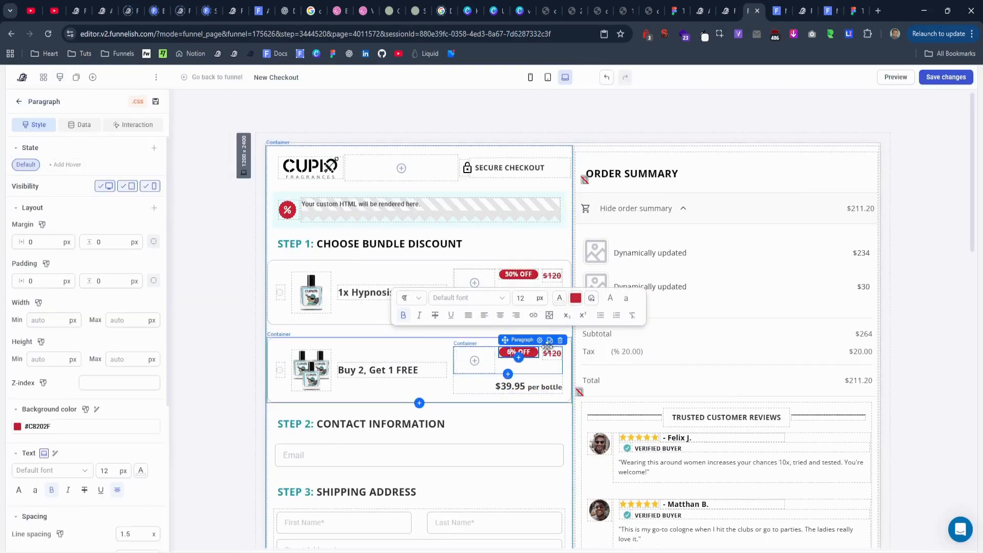
left_click(803, 12)
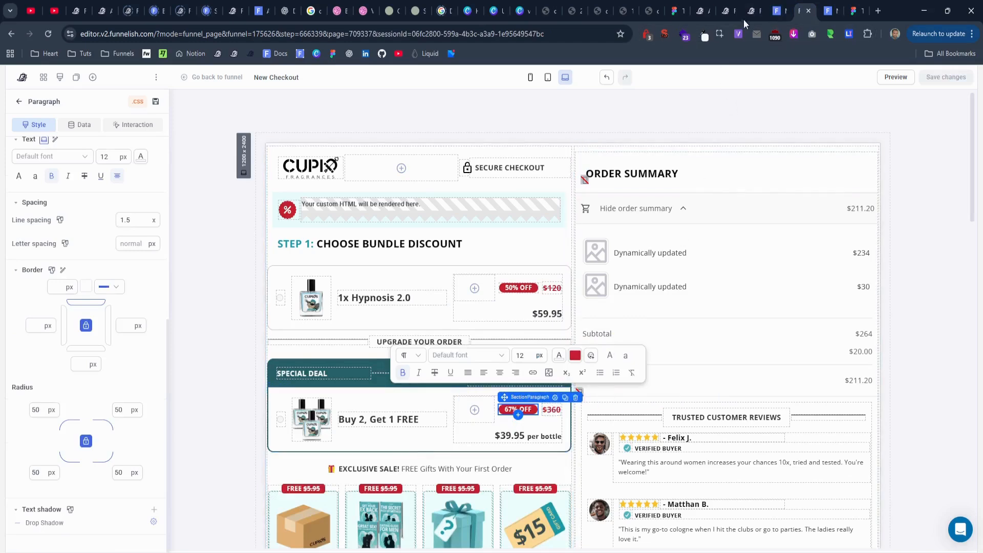
left_click(808, 11)
left_click(552, 353)
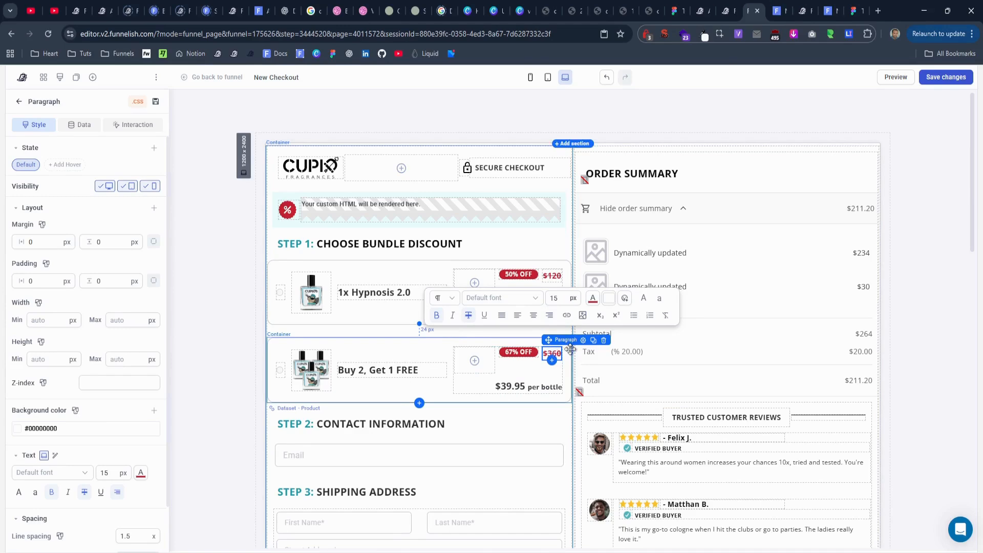
Bind the second bundle container's dataset to the Buy 2 Get 1 FREE product and save the binding.
left_click(391, 343)
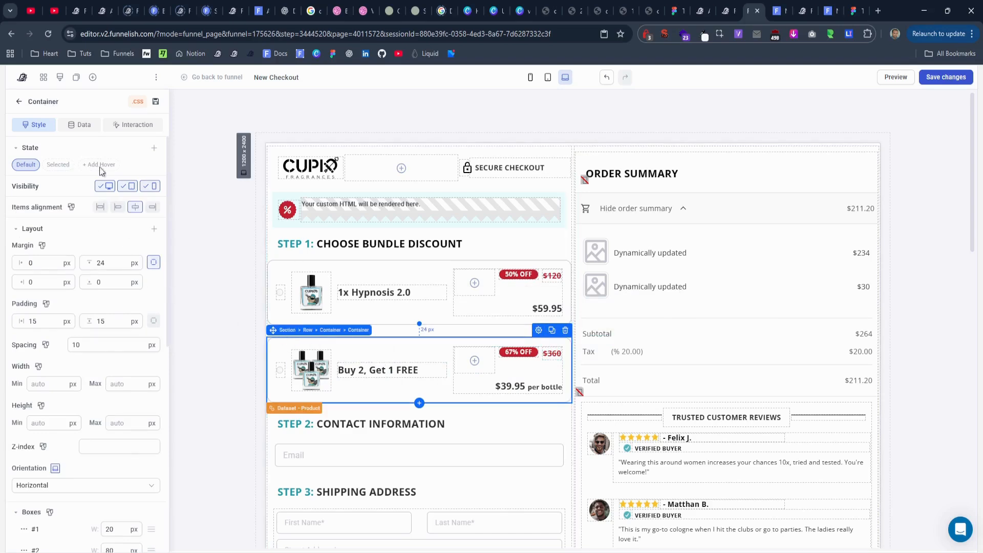
left_click(81, 124)
left_click(62, 249)
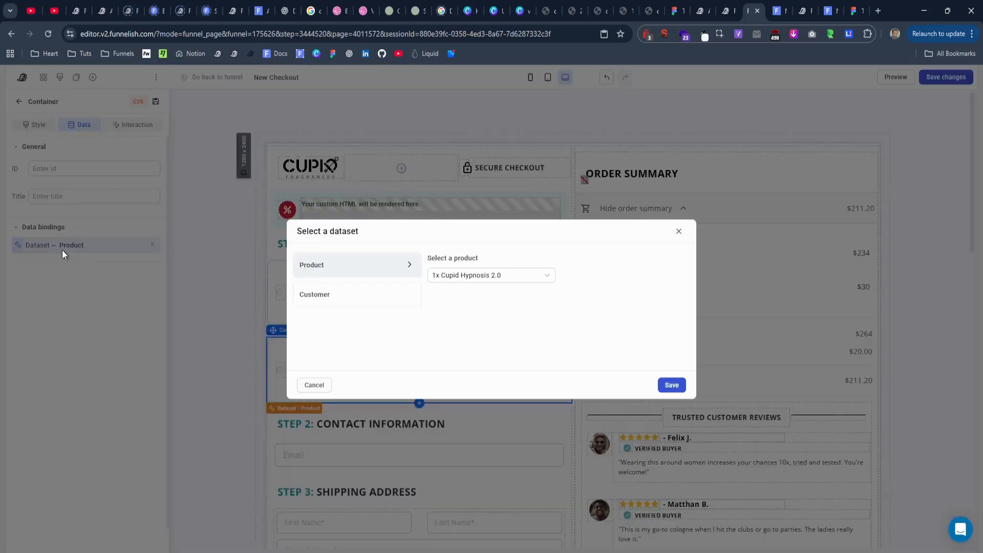
left_click(491, 275)
left_click(517, 321)
left_click(670, 385)
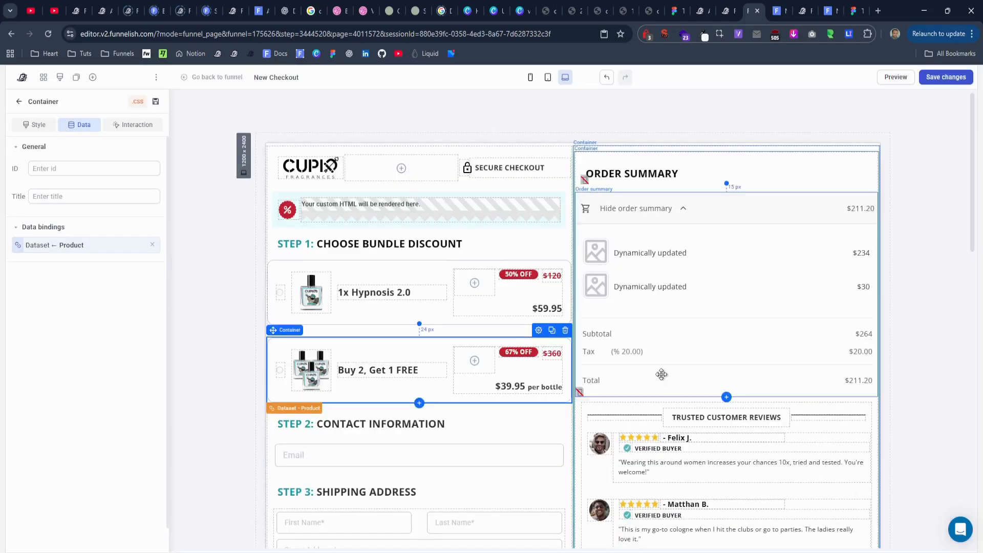
Copy the "UPGRADE YOUR ORDER" divider from the original page and place it between the two bundles on the cloned page.
left_click(39, 131)
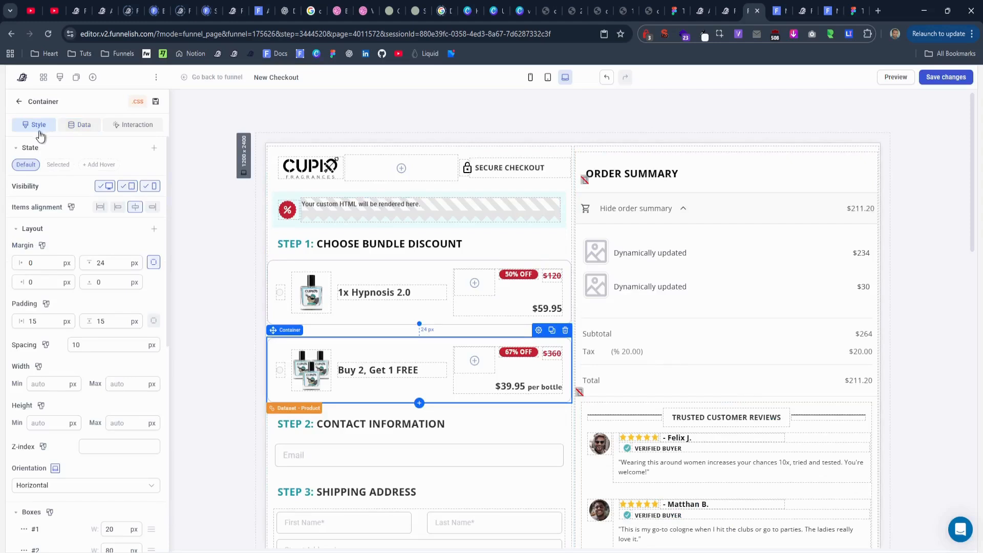
left_click(803, 10)
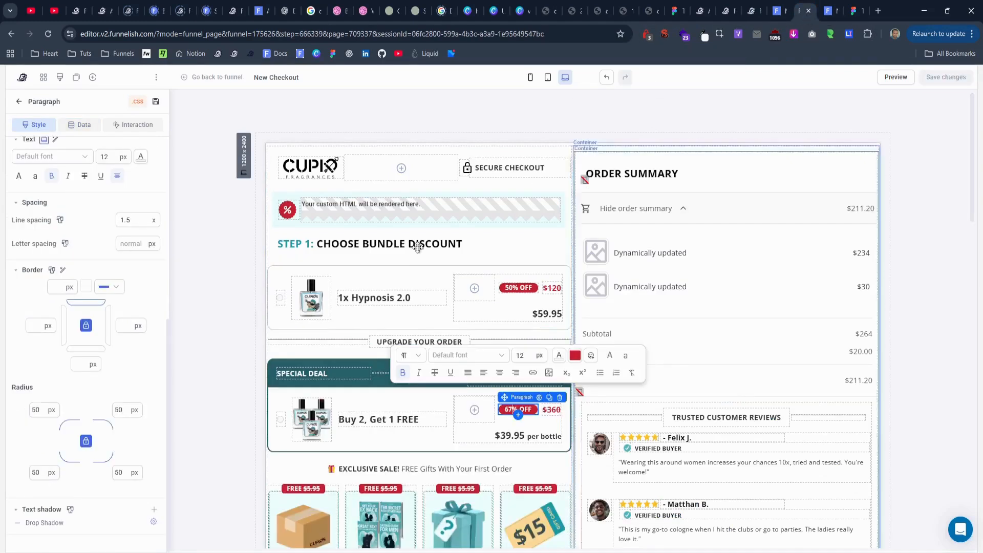
left_click(273, 363)
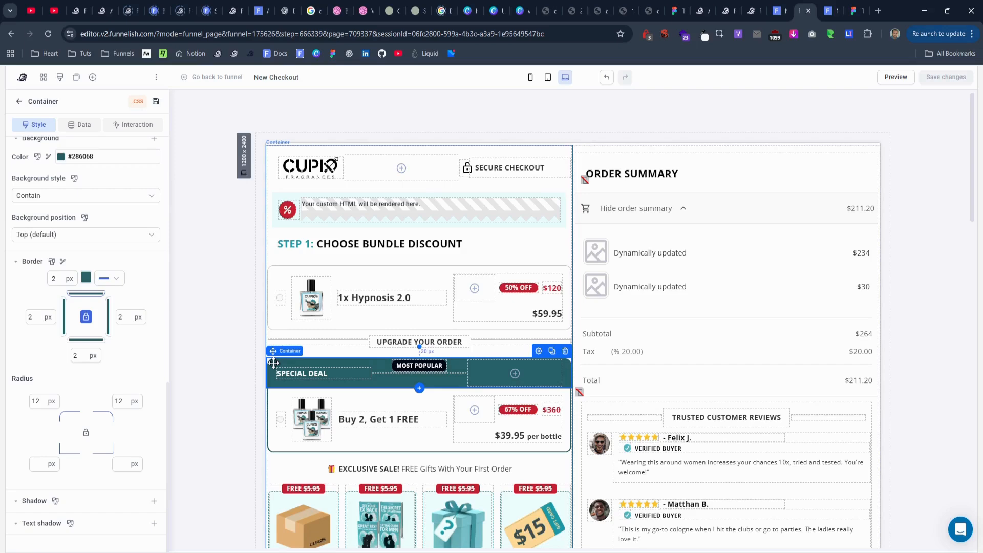
left_click(353, 338)
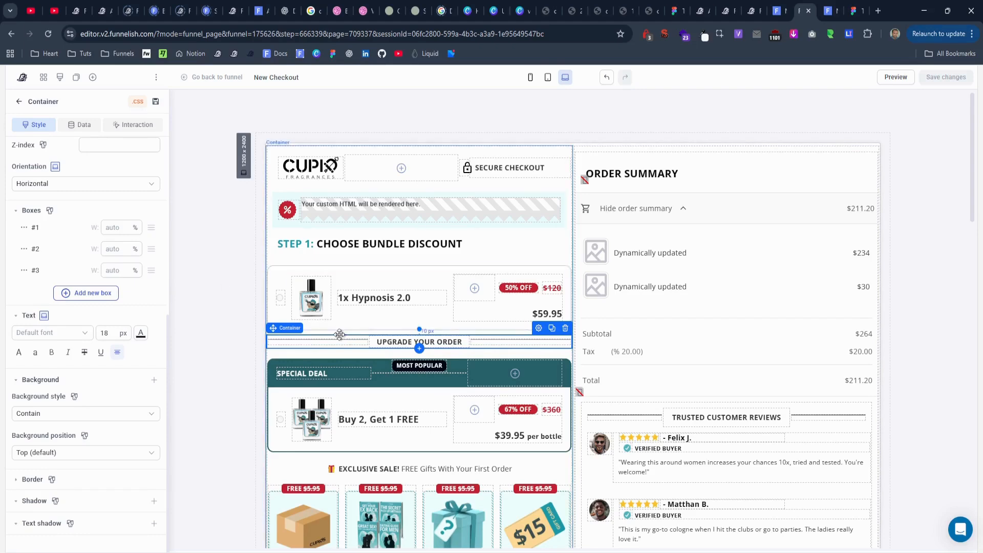
left_click(775, 12)
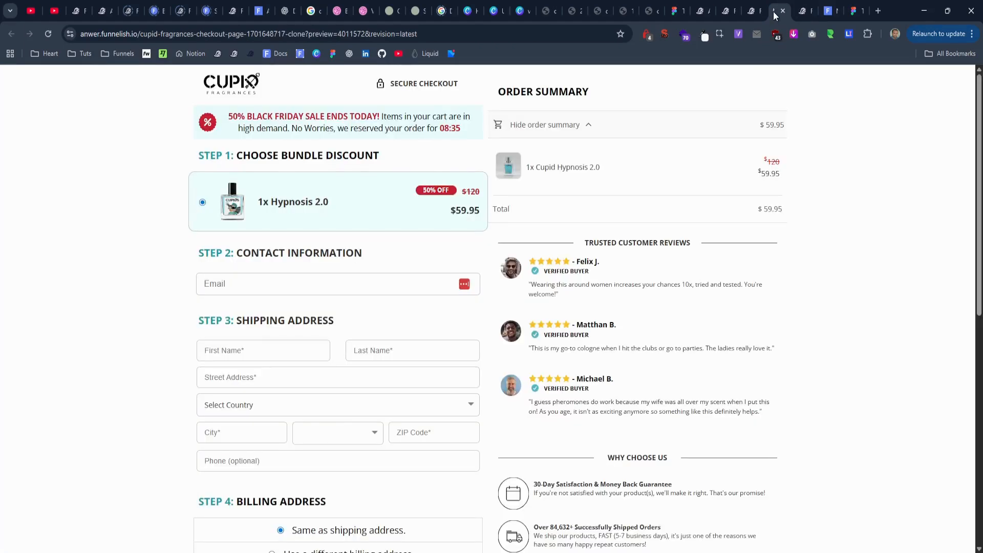
left_click(751, 11)
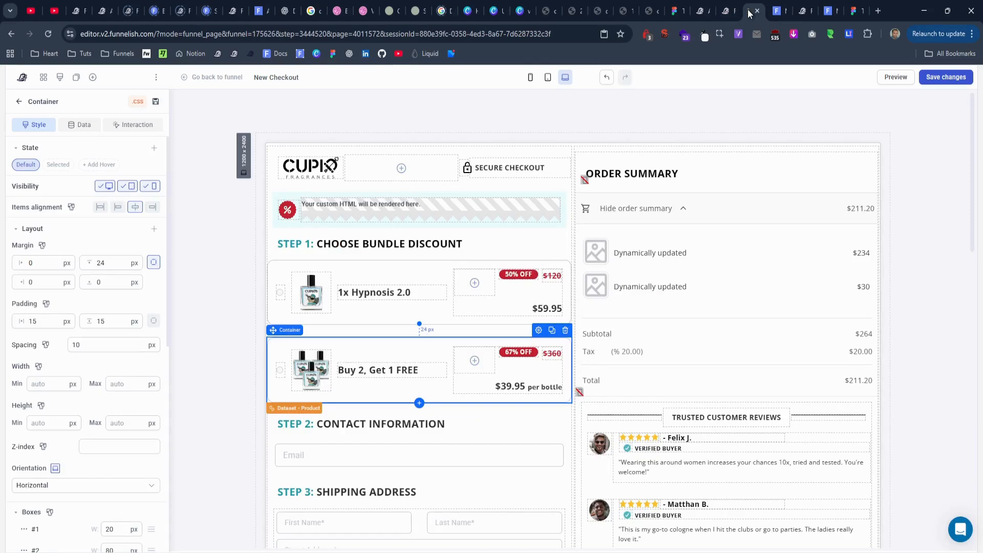
left_click(361, 328)
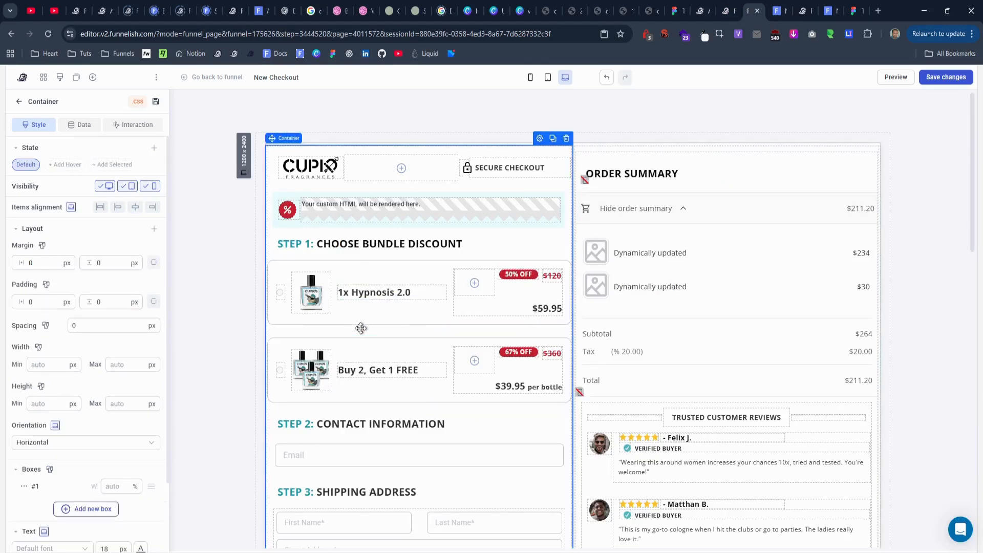
key("ctrl+v")
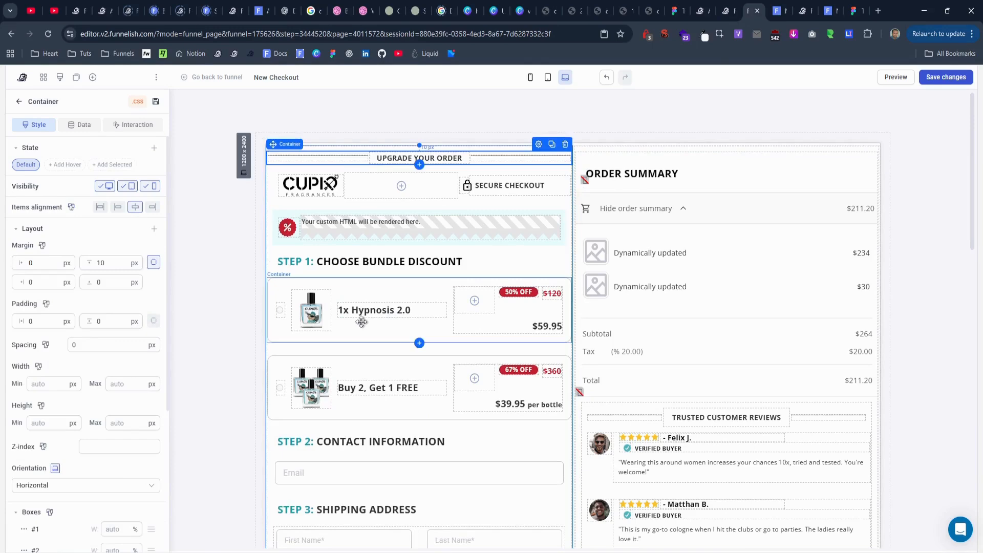
left_click_drag(287, 146, 297, 339)
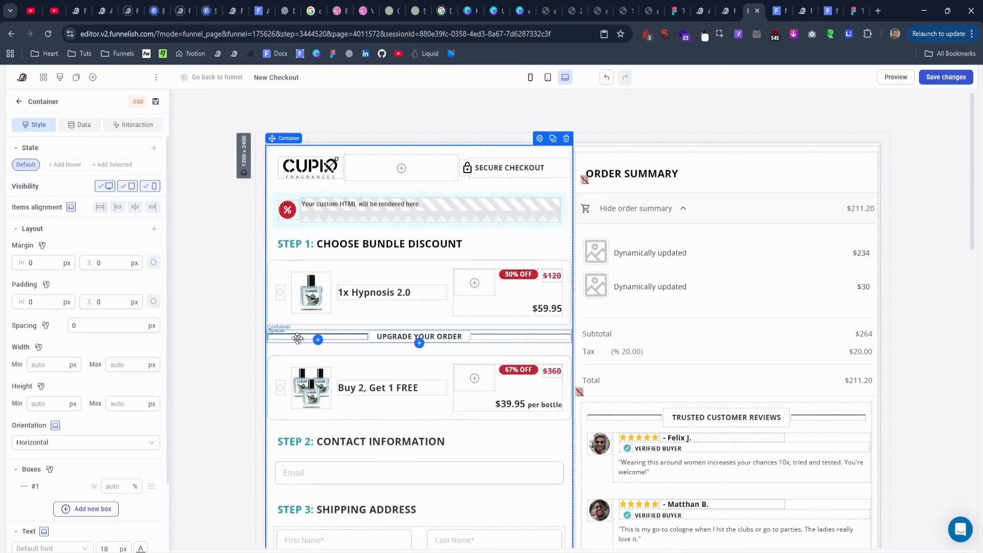
Copy the original page's "SPECIAL DEAL" header with the "MOST POPULAR" badge and place it directly above the second bundle.
left_click(808, 16)
left_click(271, 363)
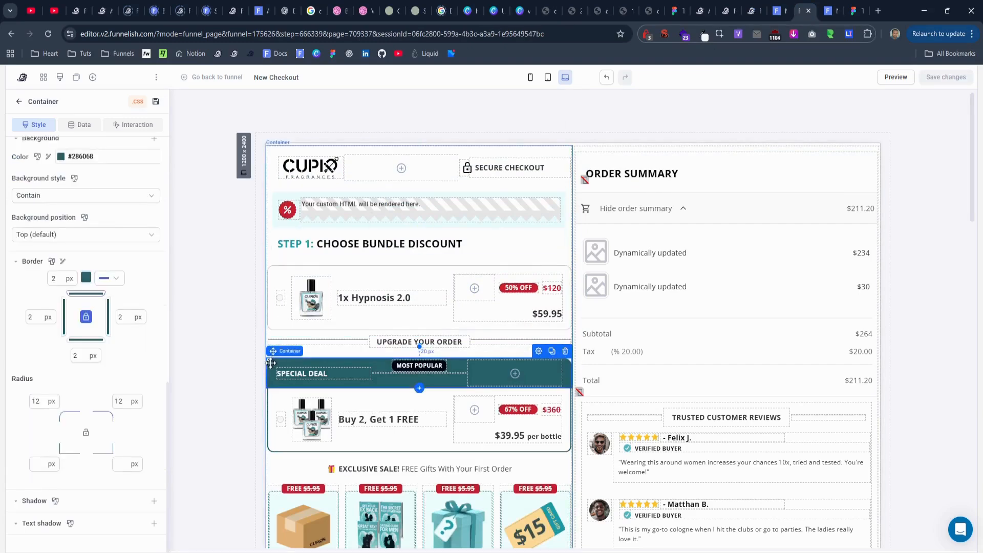
left_click(750, 11)
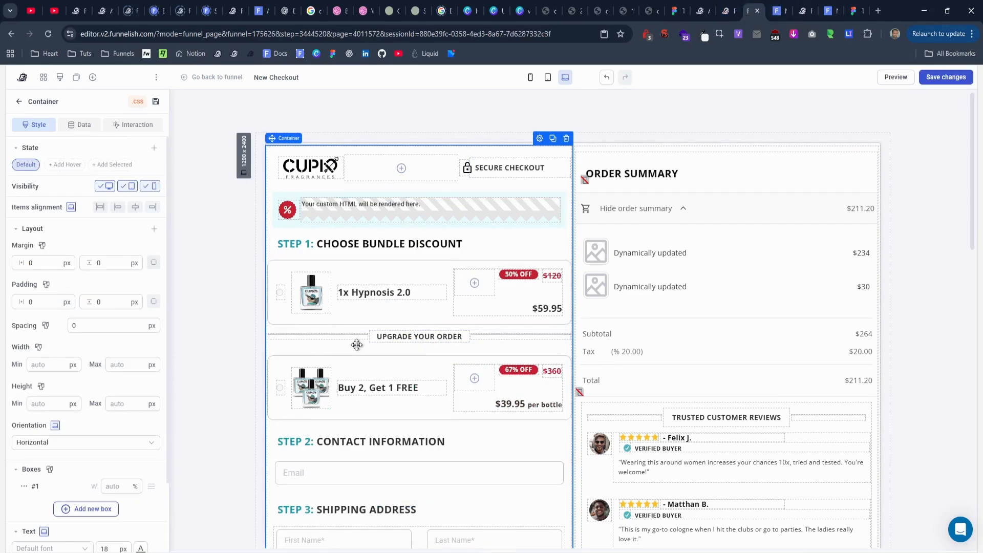
key("ctrl+v")
left_click_drag(279, 148, 292, 350)
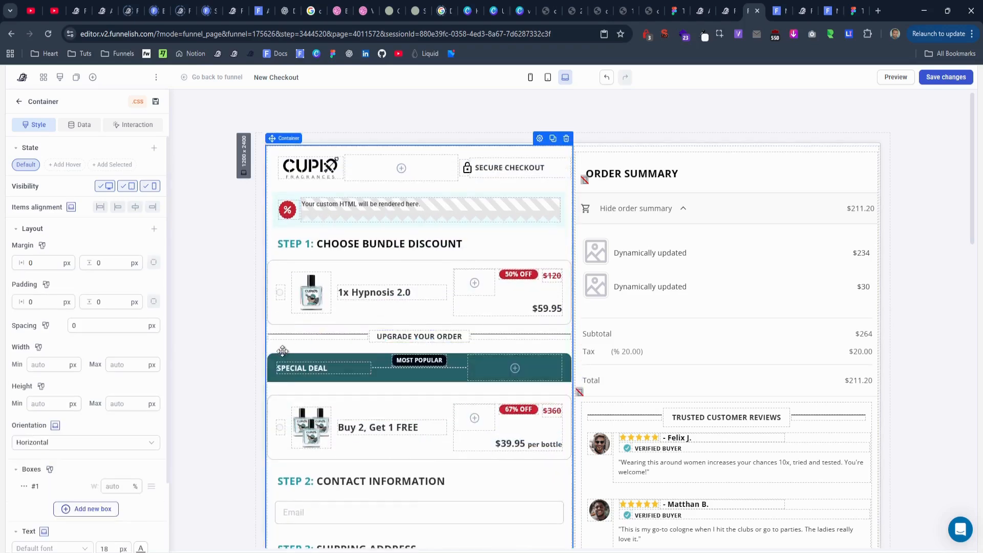
Set the second bundle container's top margin to 0 and clear its two top corner radii, leaving the bottom corners rounded.
left_click(283, 398)
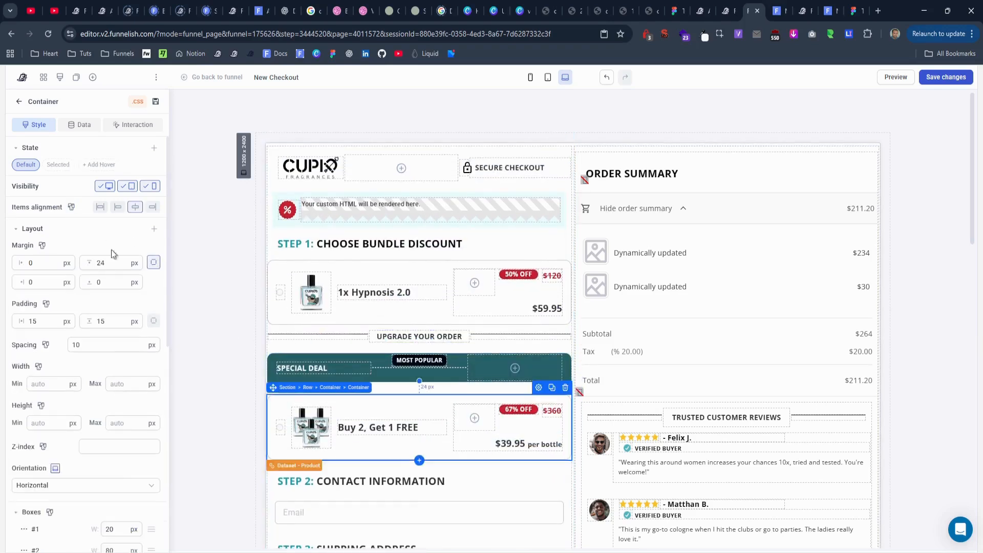
double_click(125, 262)
type("0")
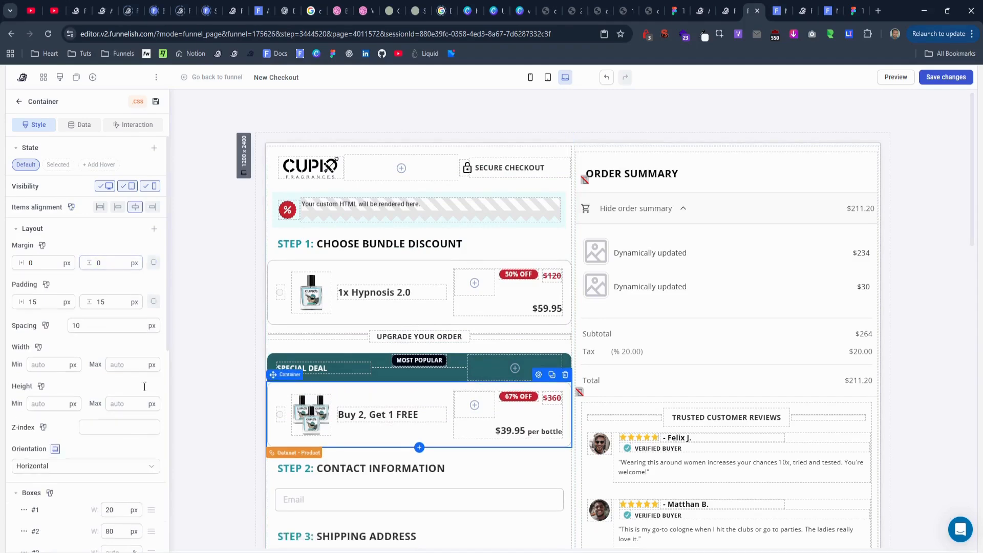
scroll(75, 496, "down", 10)
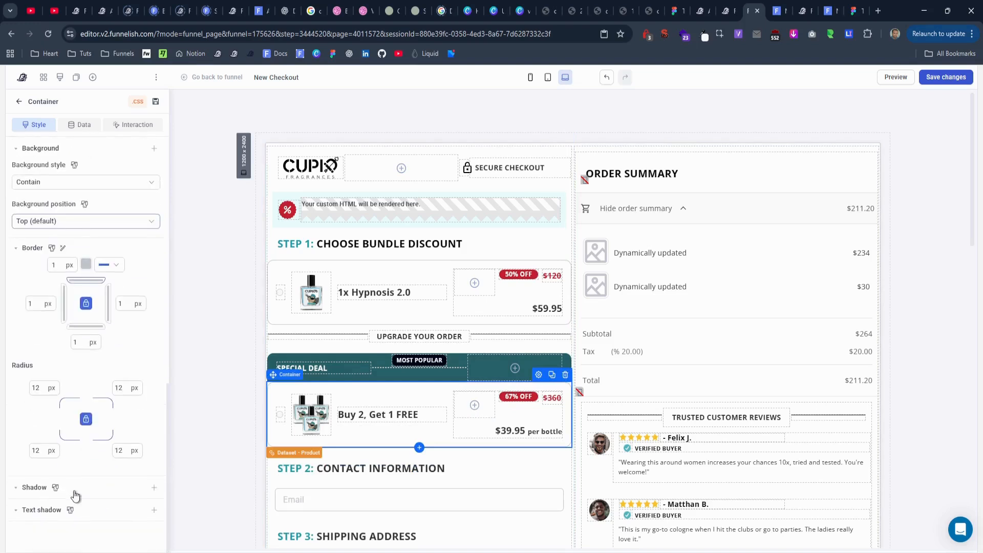
left_click(86, 421)
left_click(47, 388)
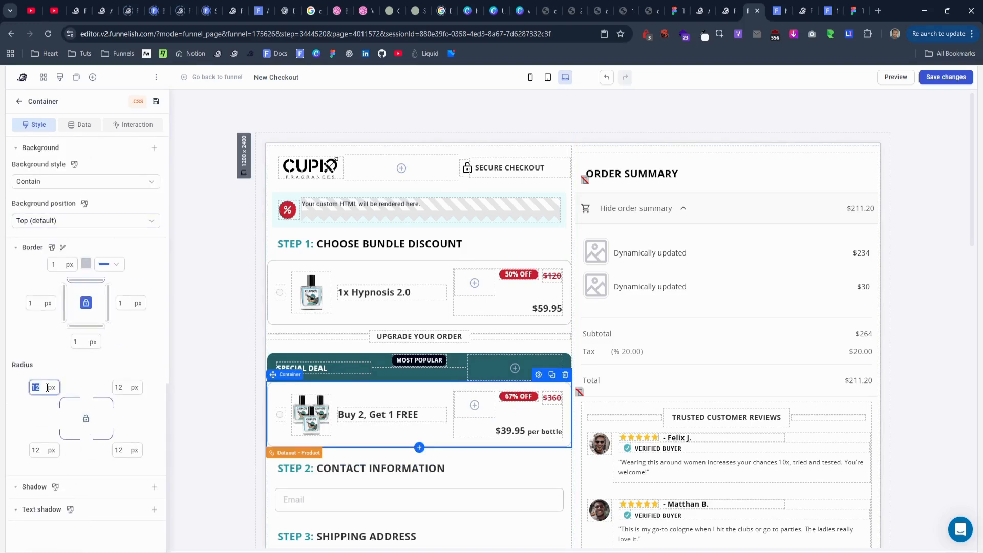
key("BackSpace")
left_click(123, 387)
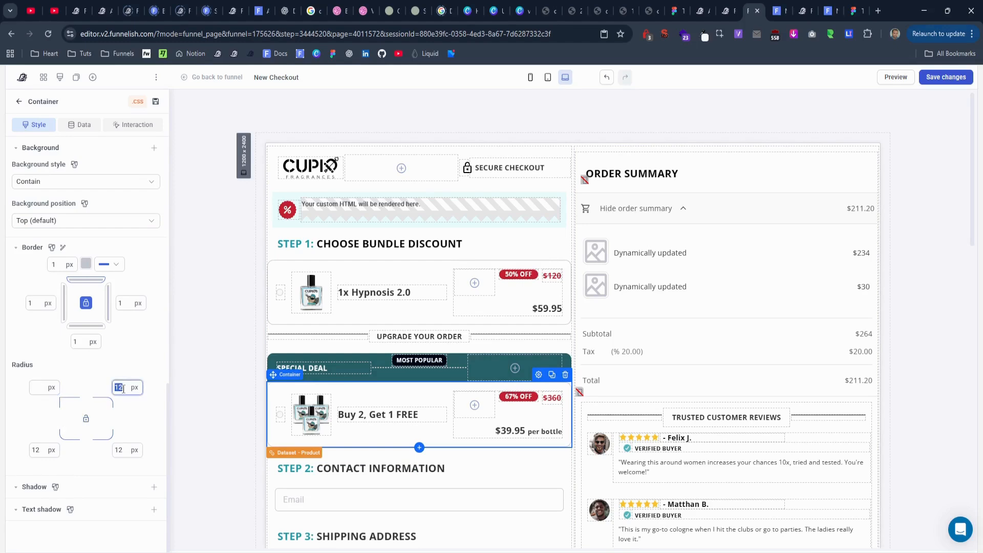
Check the second bundle container's Selected-state styling, return to its Default state and save the page changes.
scroll(65, 408, "up", 12)
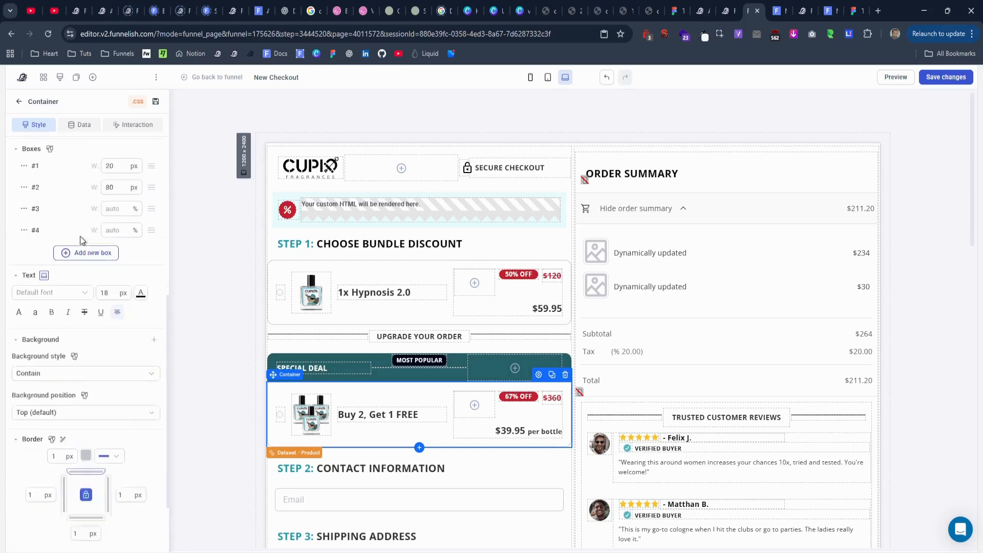
scroll(79, 358, "down", 10)
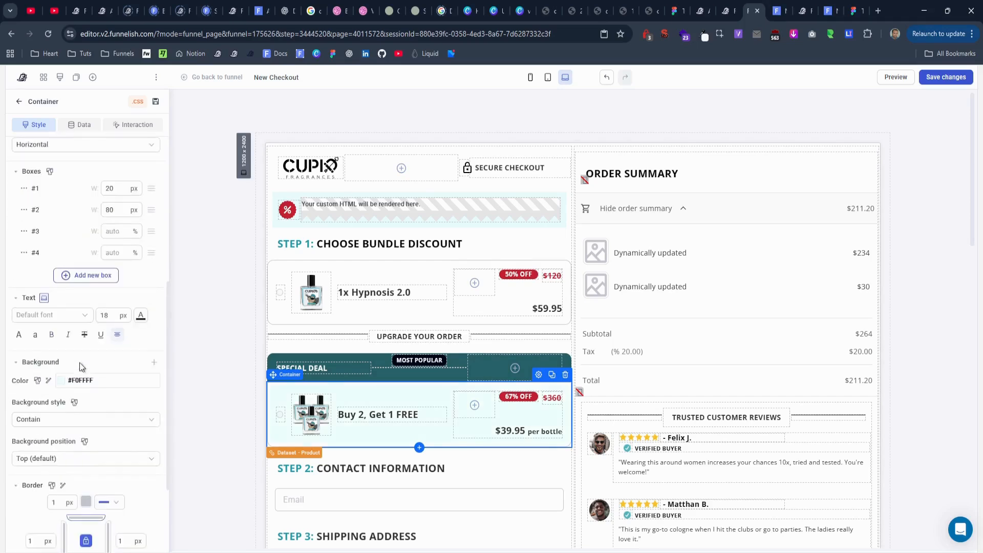
scroll(79, 362, "up", 8)
scroll(79, 362, "up", 2)
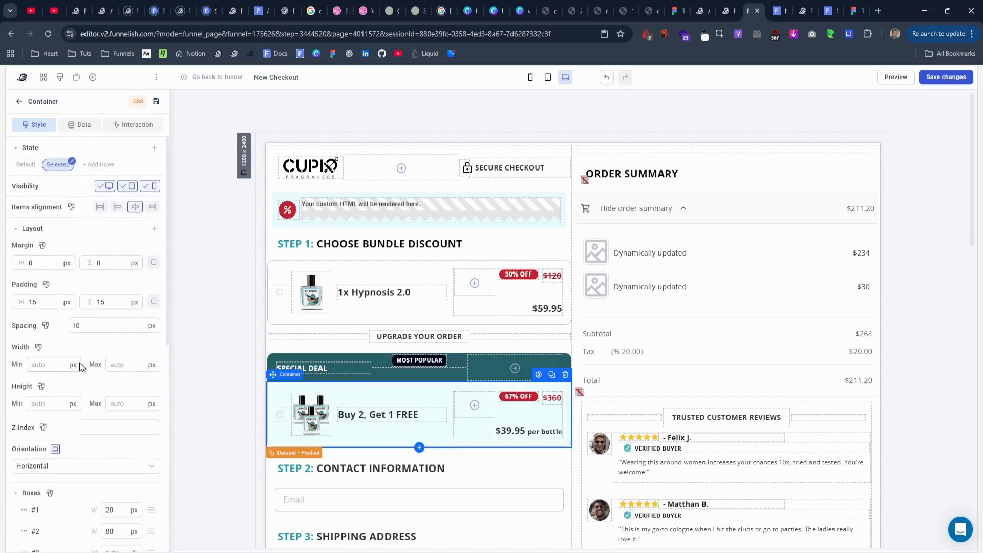
left_click(25, 165)
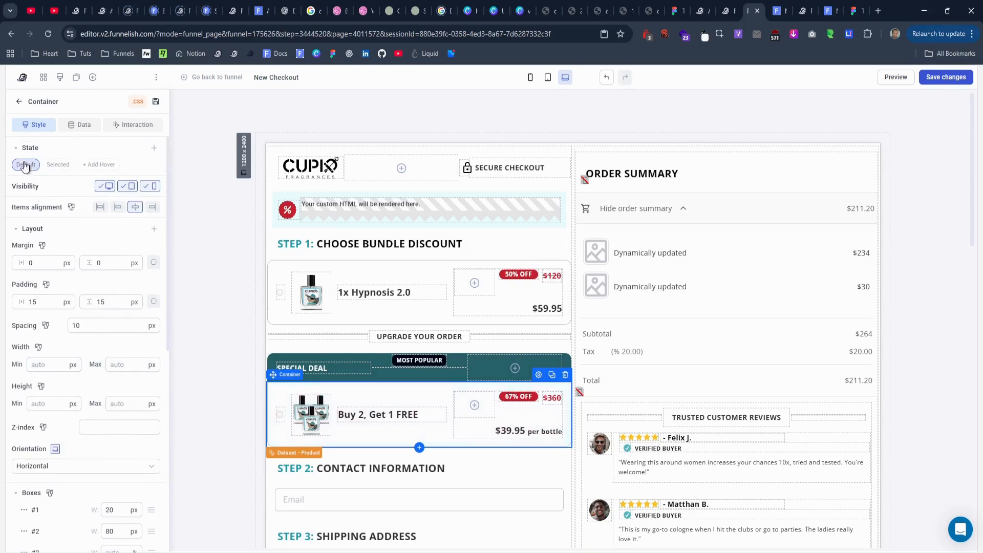
left_click(205, 356)
left_click(941, 78)
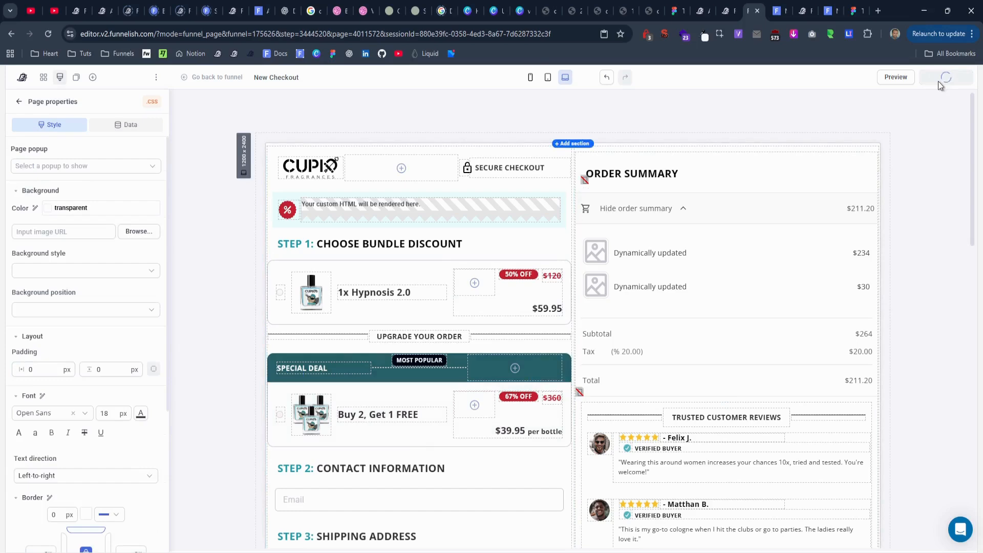
Reload the cloned checkout's preview and test switching the selection between the two bundles.
left_click(780, 11)
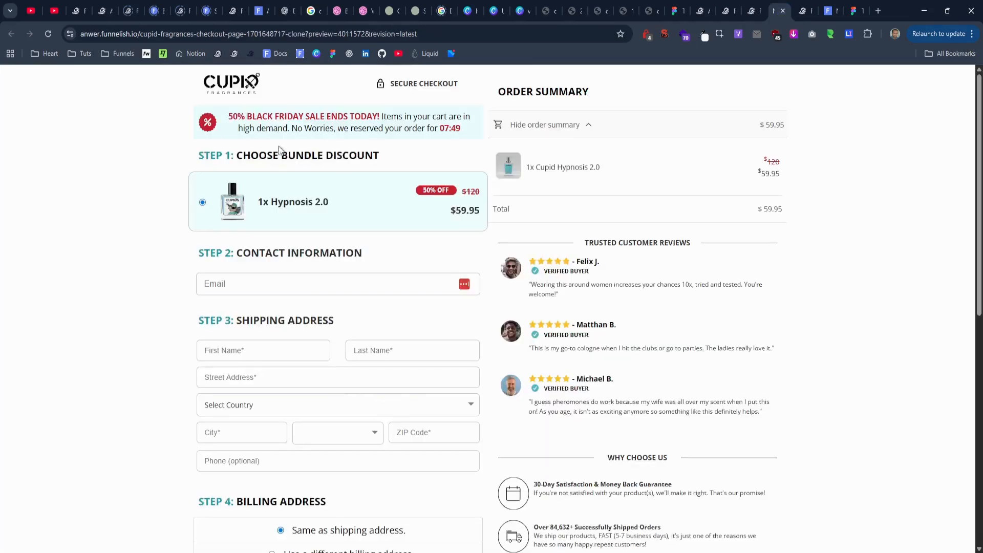
left_click(49, 33)
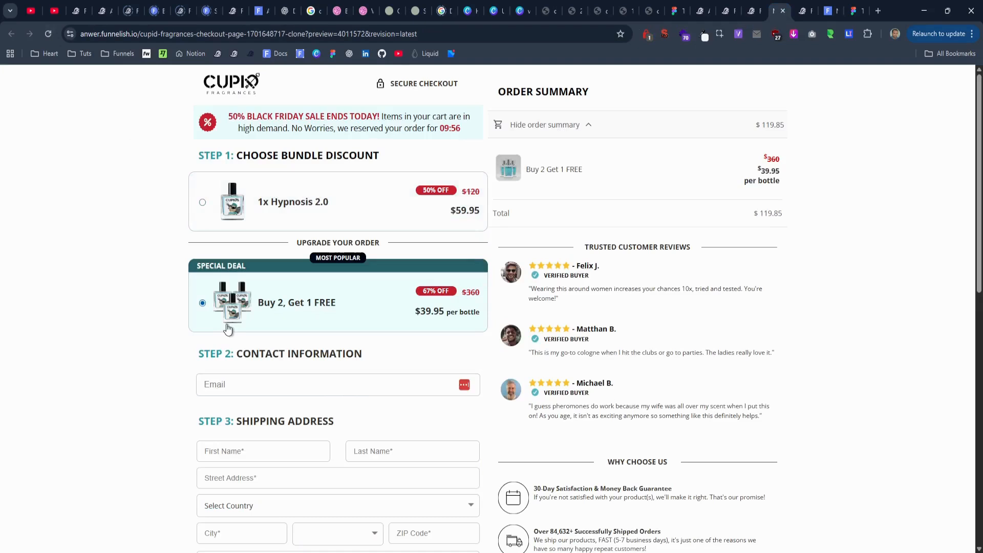
left_click(267, 217)
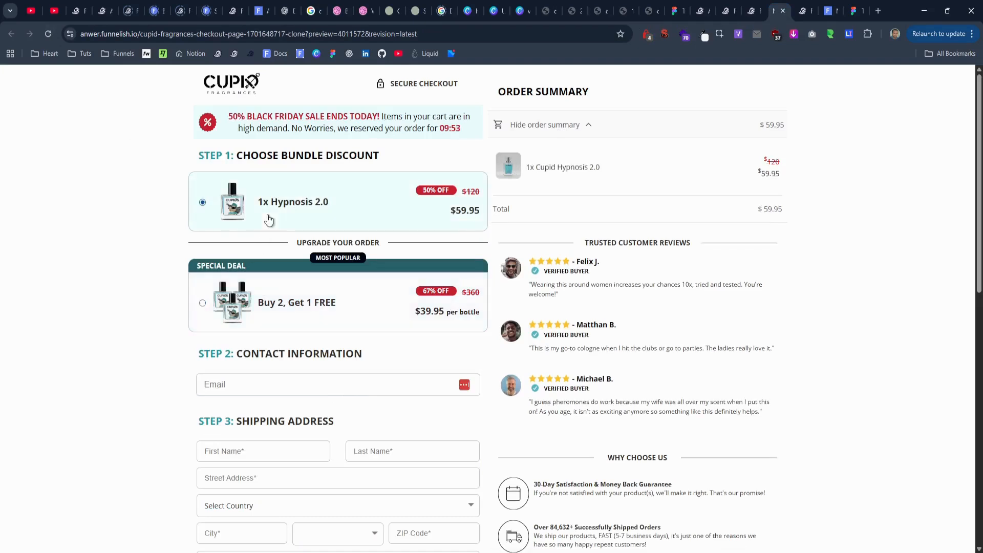
left_click(277, 301)
left_click(302, 219)
left_click(301, 300)
Compare the bundle section in the cloned preview with the original live checkout page.
left_click(803, 11)
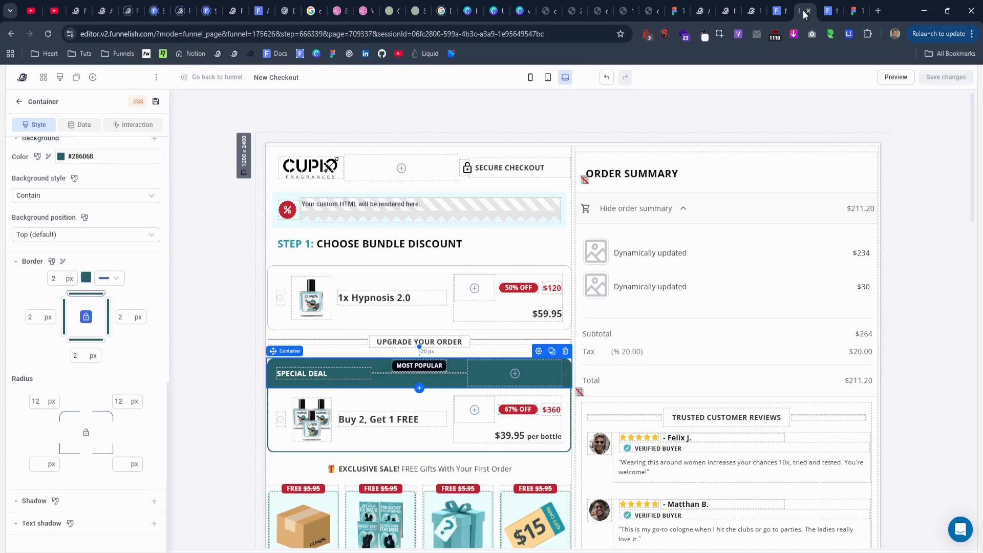
left_click(829, 12)
left_click(803, 11)
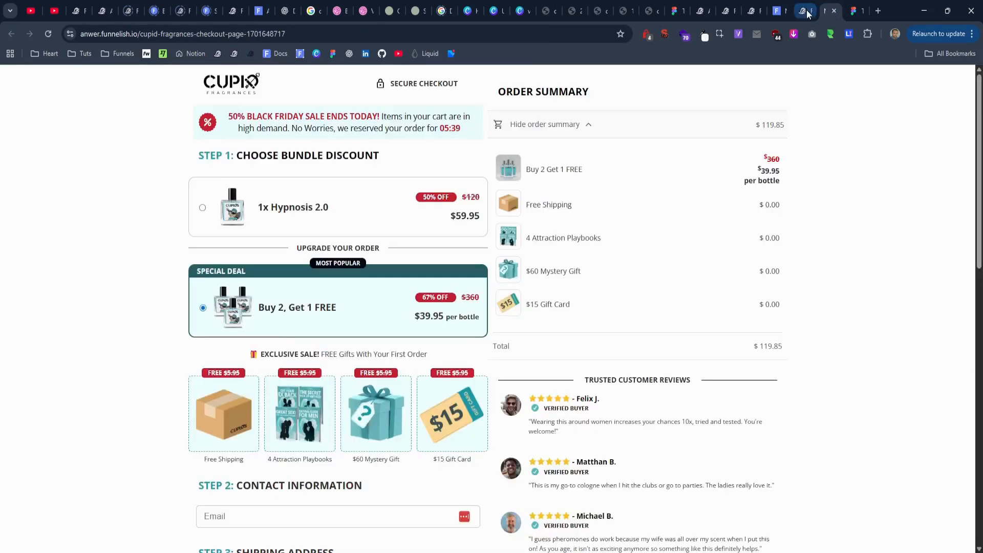
left_click(782, 14)
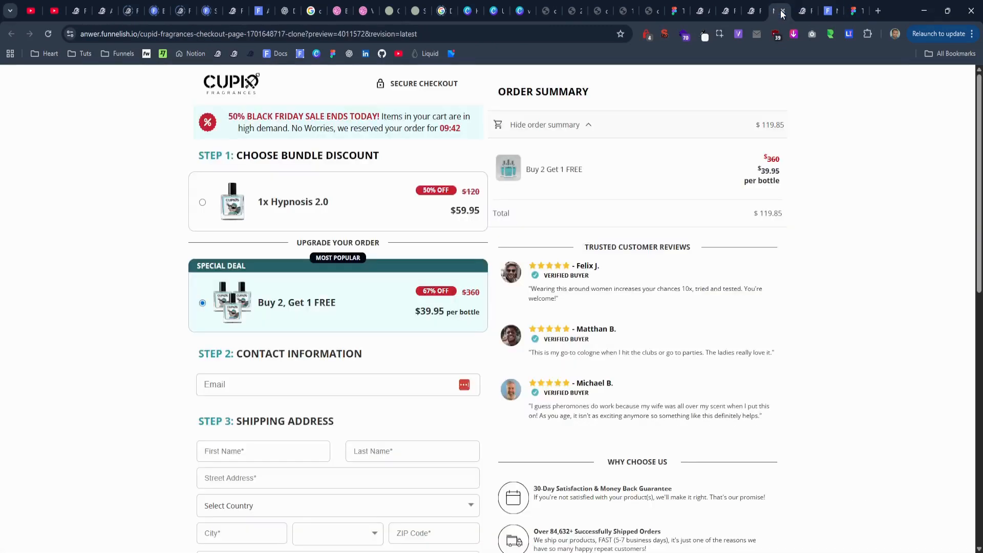
left_click(782, 13)
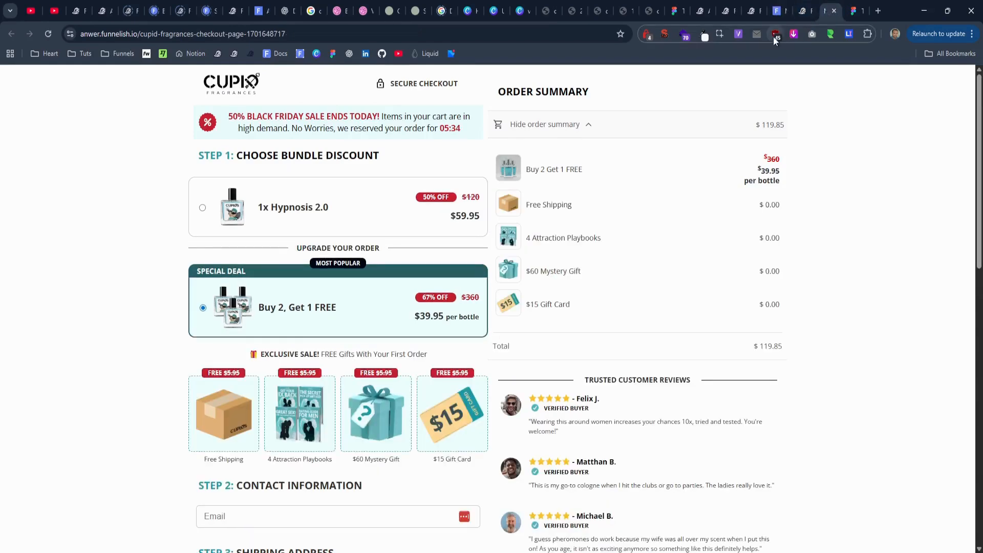
Copy the border colour #286068 from the "Buy 2, Get 1 FREE" container on the original checkout page.
left_click(805, 11)
left_click(273, 394)
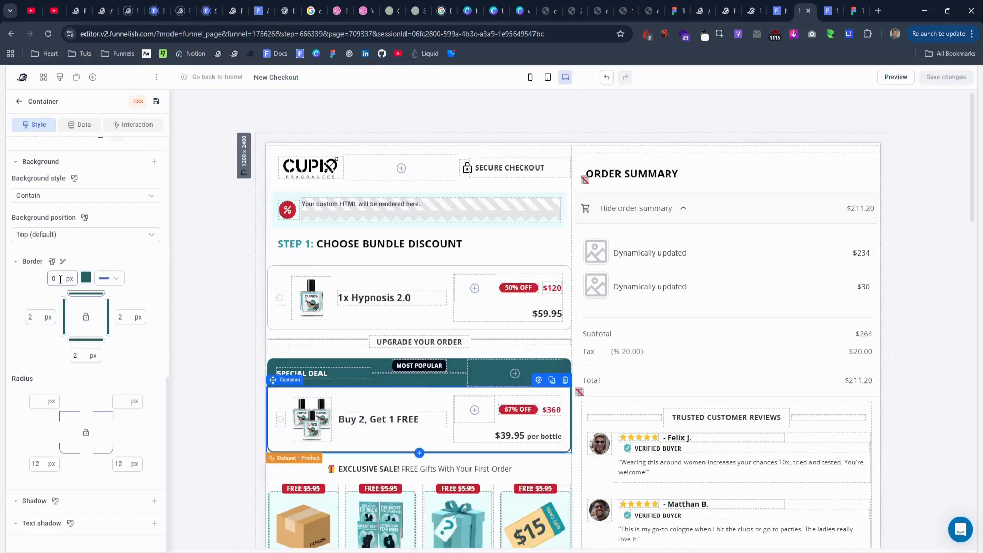
left_click(86, 278)
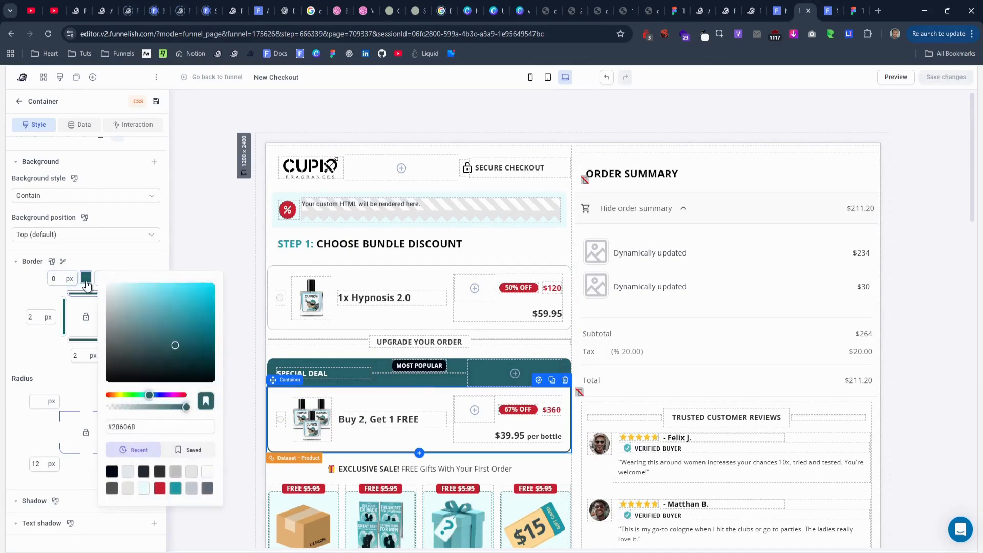
left_click(159, 426)
key("ctrl+c")
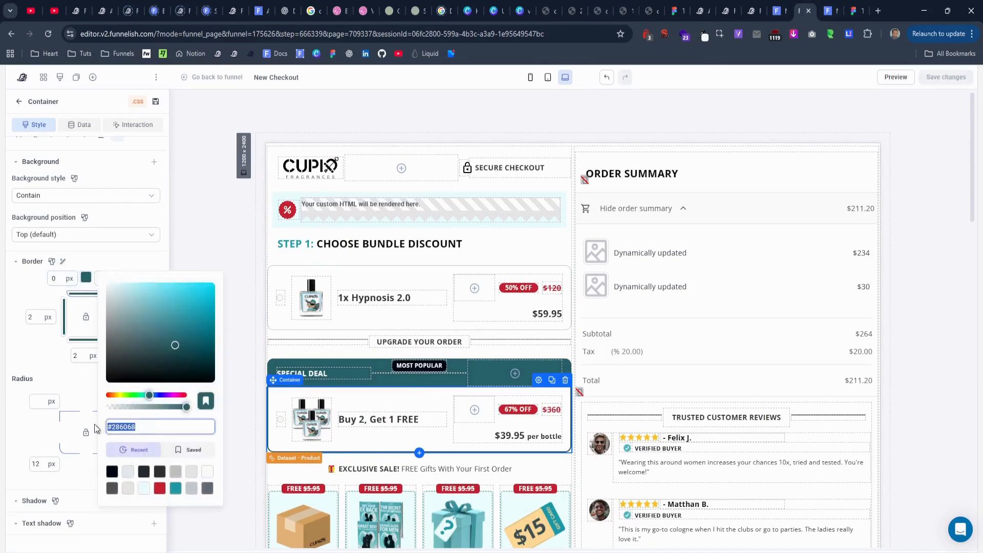
left_click(38, 361)
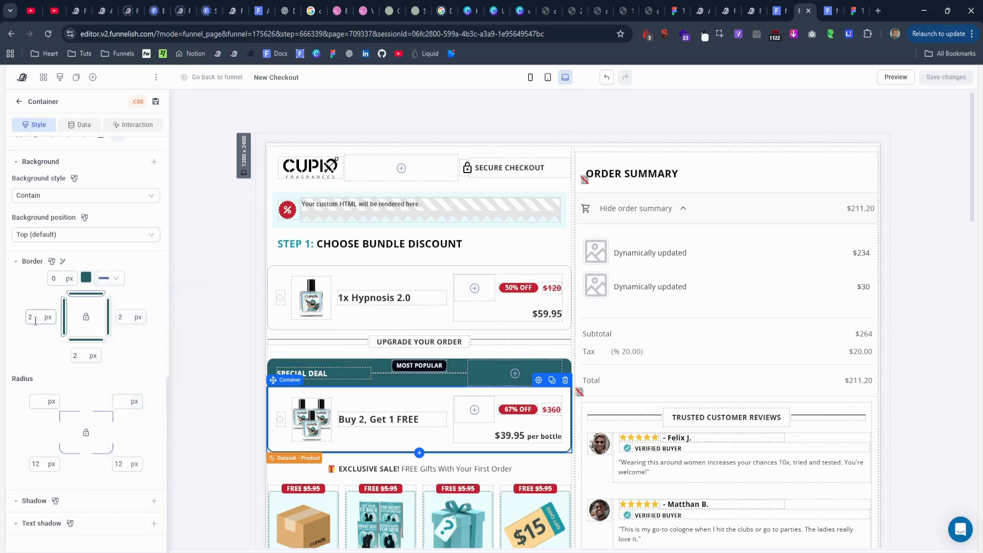
Give the cloned page's "Buy 2, Get 1 FREE" container a 2 px border in colour #286068.
left_click(750, 11)
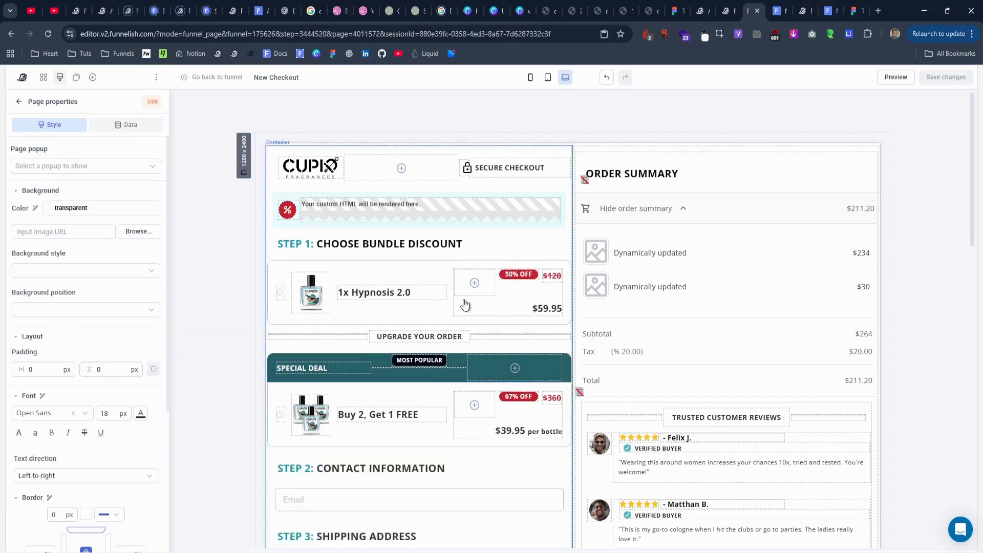
left_click(286, 392)
scroll(72, 406, "down", 10)
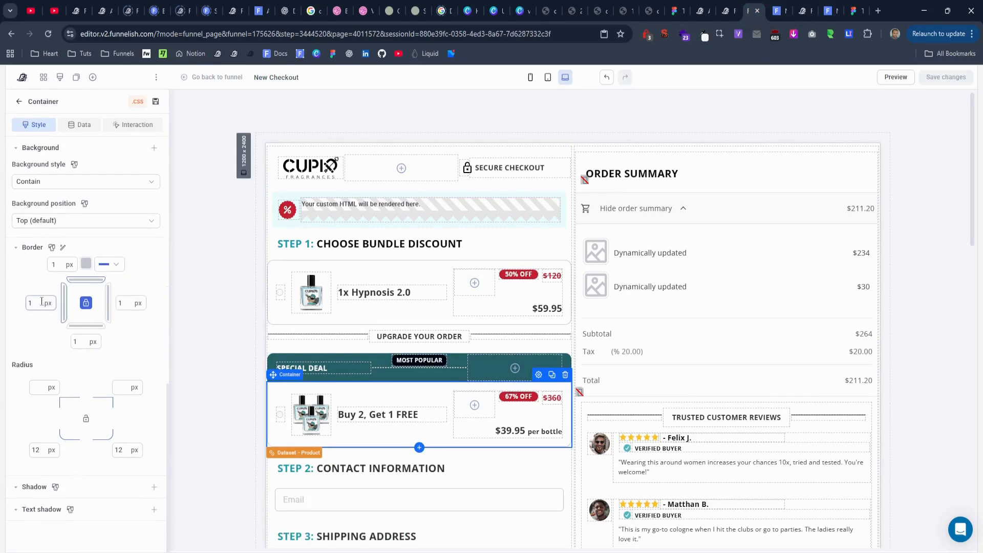
type("2")
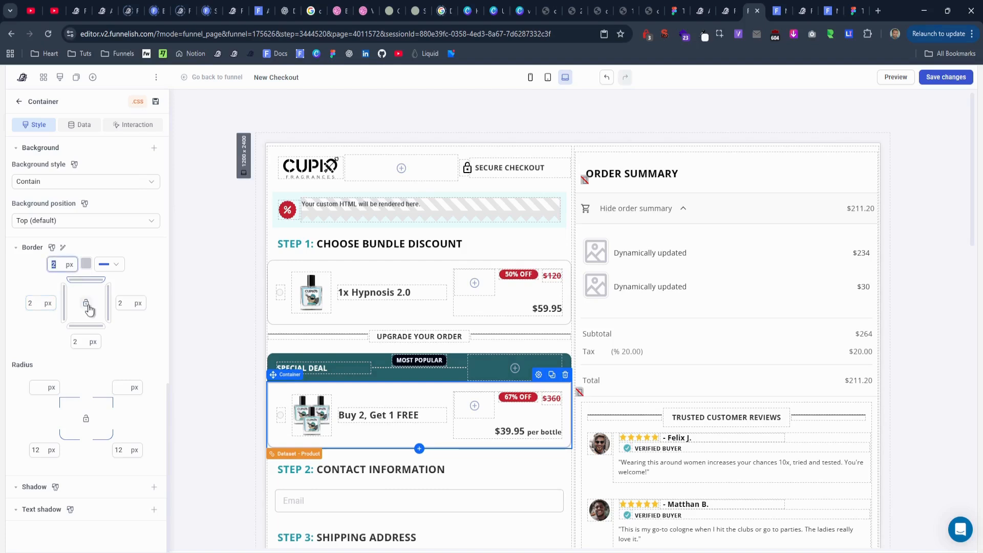
left_click(86, 304)
left_click(86, 264)
left_click(145, 412)
key("ctrl+v")
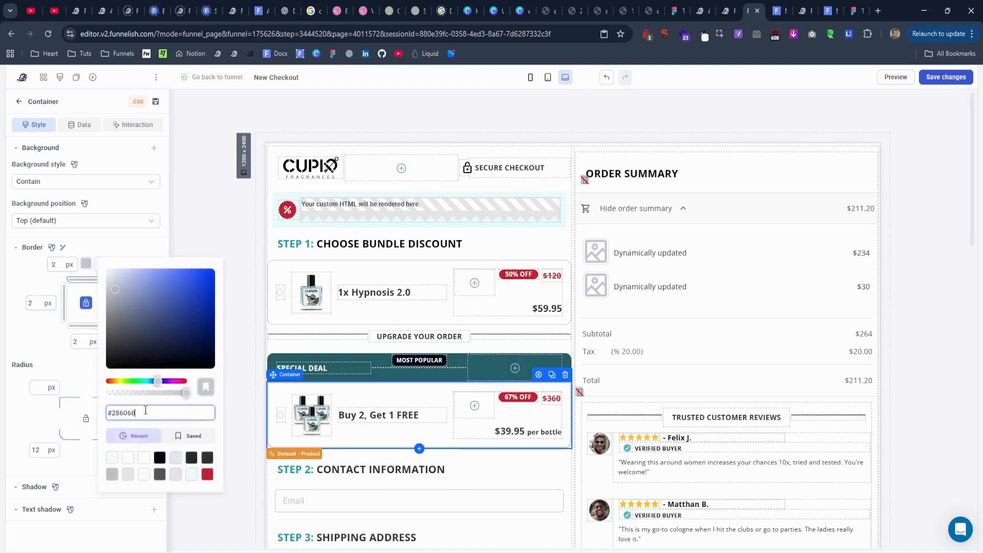
left_click(60, 354)
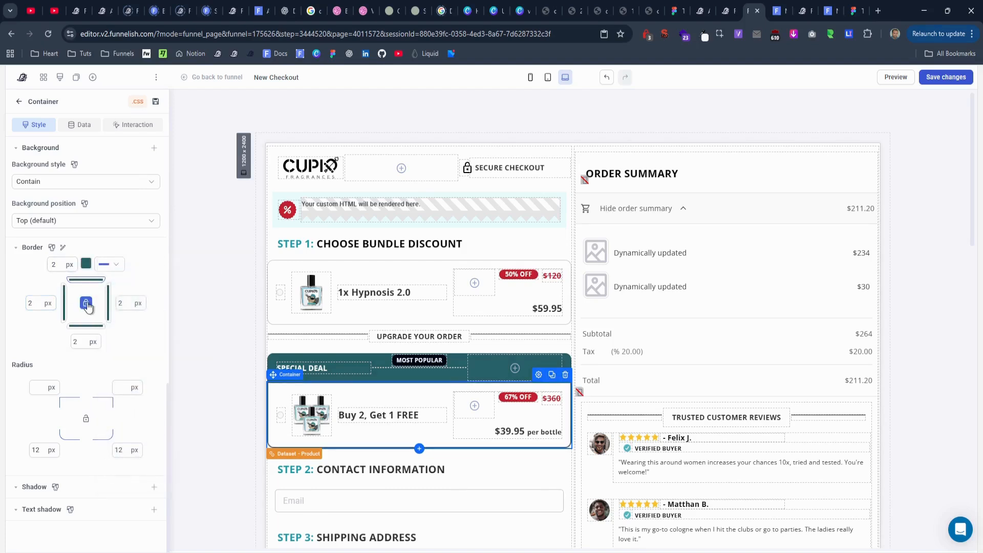
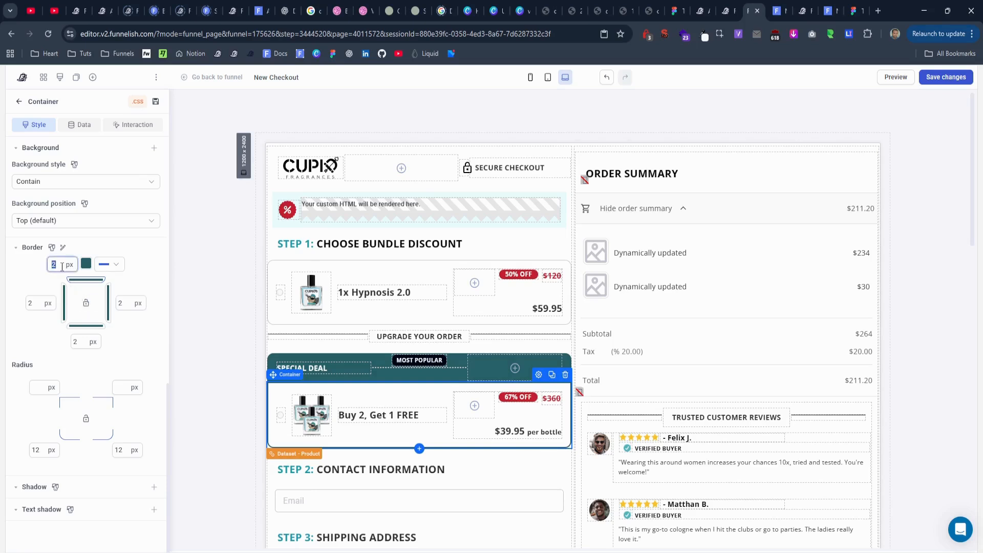
Set only that container's top border width to 0, save the page, and reload the cloned checkout's preview.
type("0")
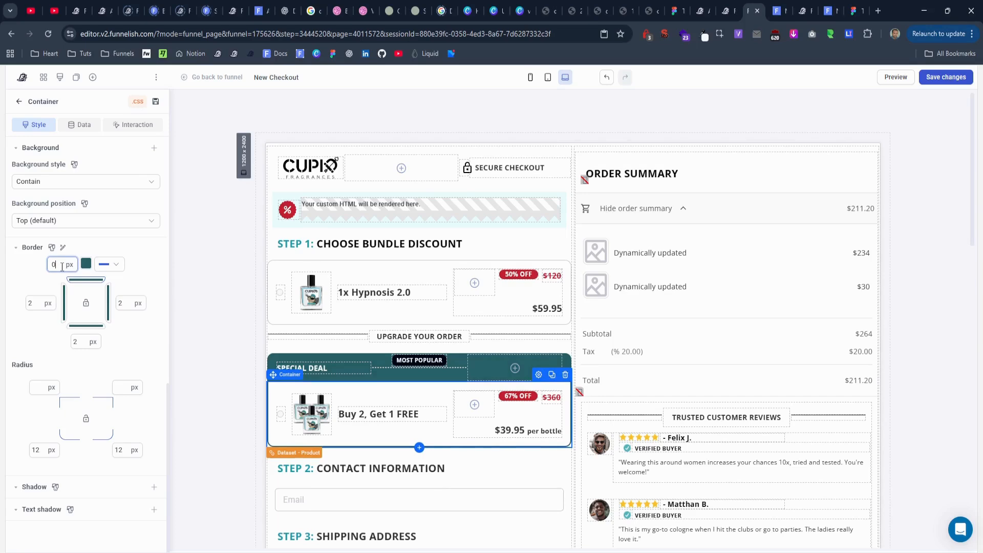
left_click(948, 81)
left_click(777, 15)
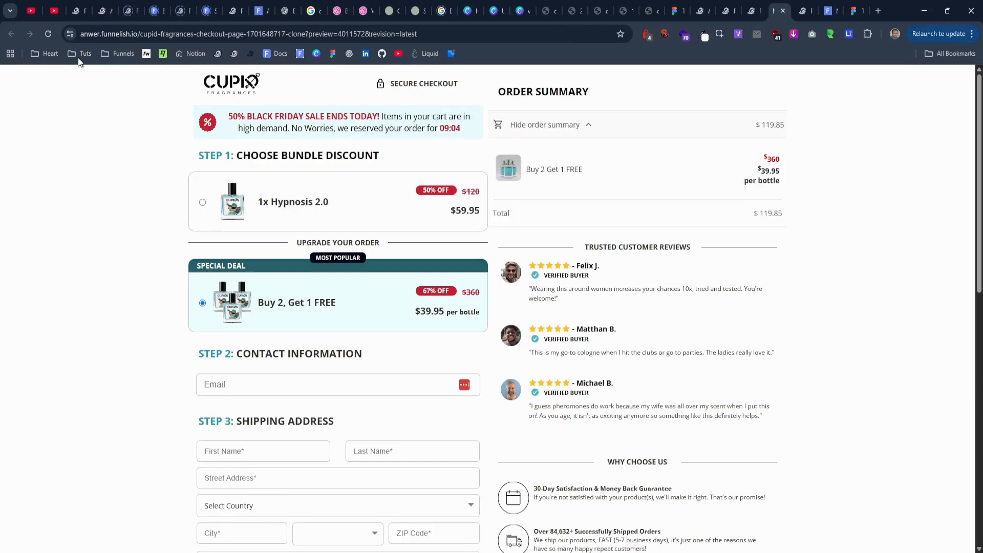
left_click(49, 34)
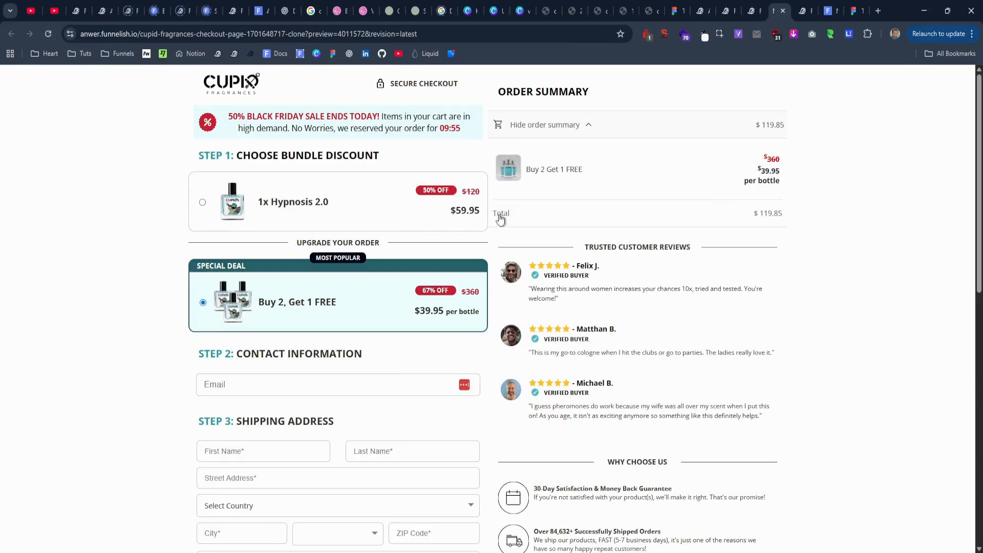
Copy the original's "EXCLUSIVE SALE!" paragraph into the cloned page, place it directly below the second bundle container, and save.
left_click(802, 14)
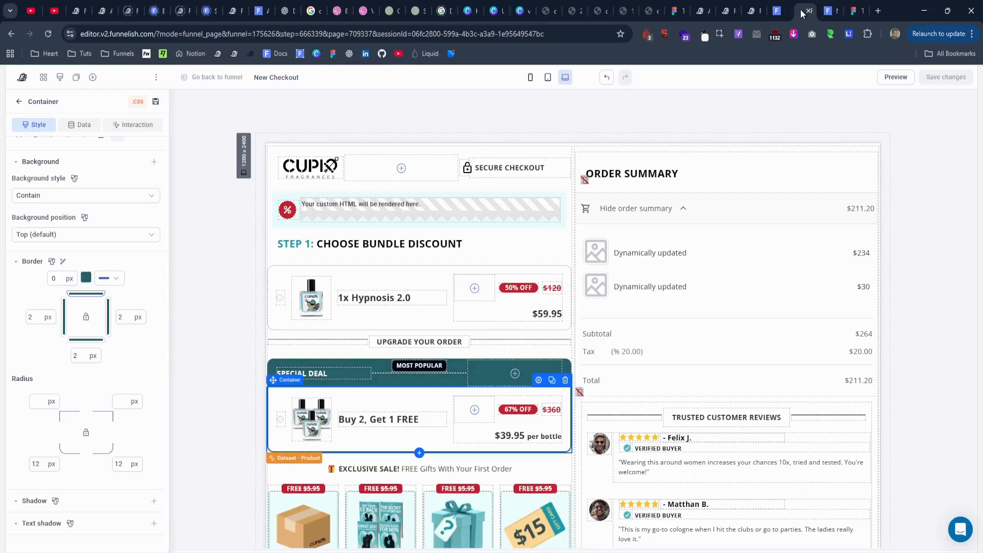
scroll(381, 200, "down", 5)
left_click(380, 199)
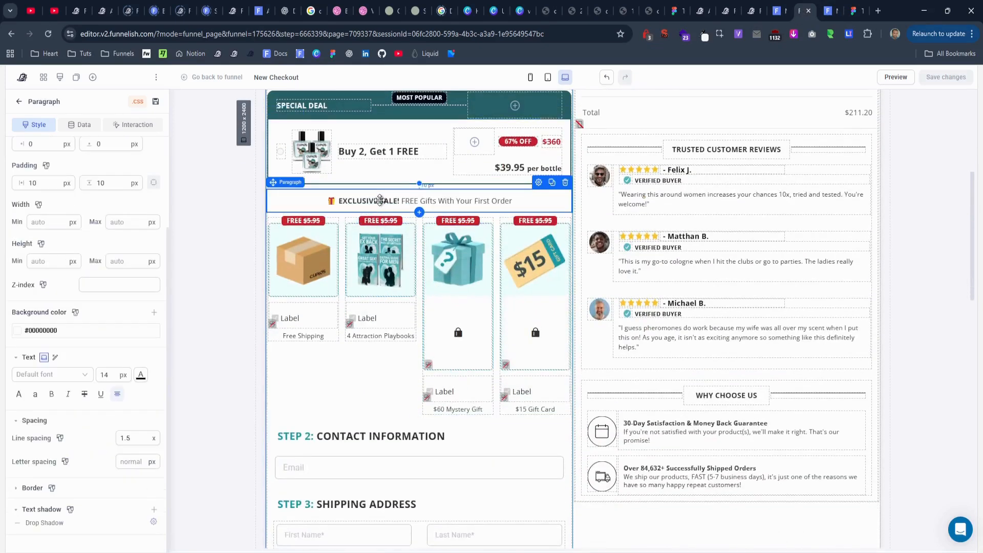
left_click(758, 14)
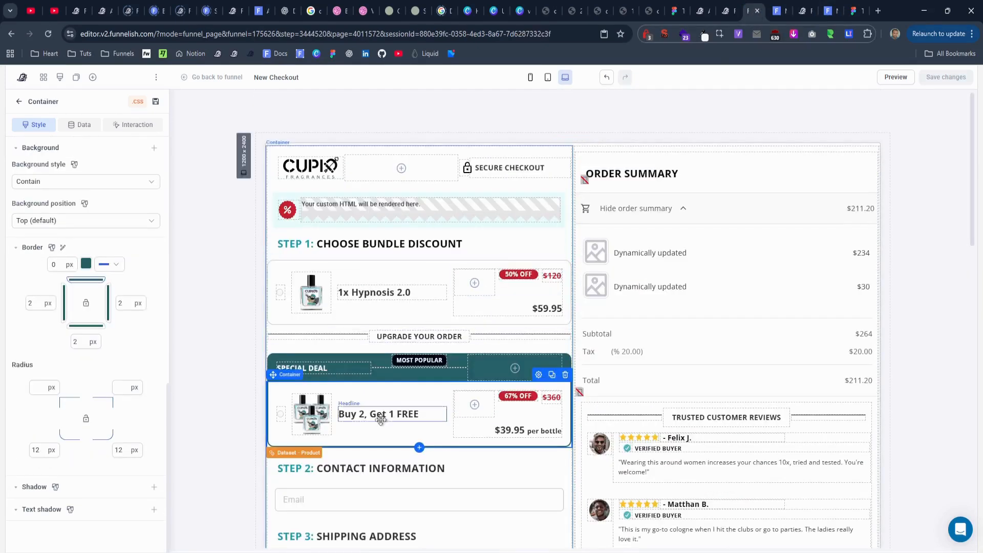
key("ctrl+v")
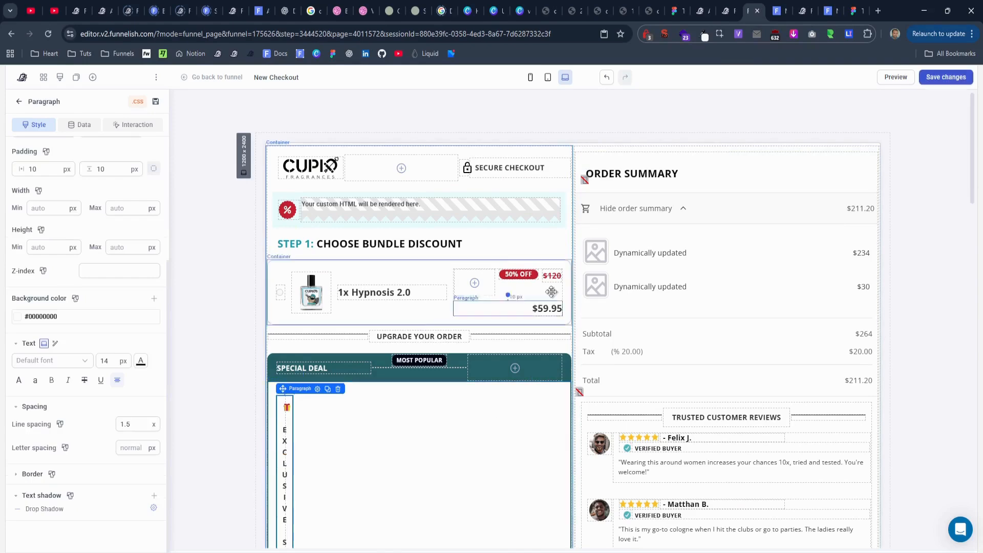
left_click(604, 84)
left_click(339, 346)
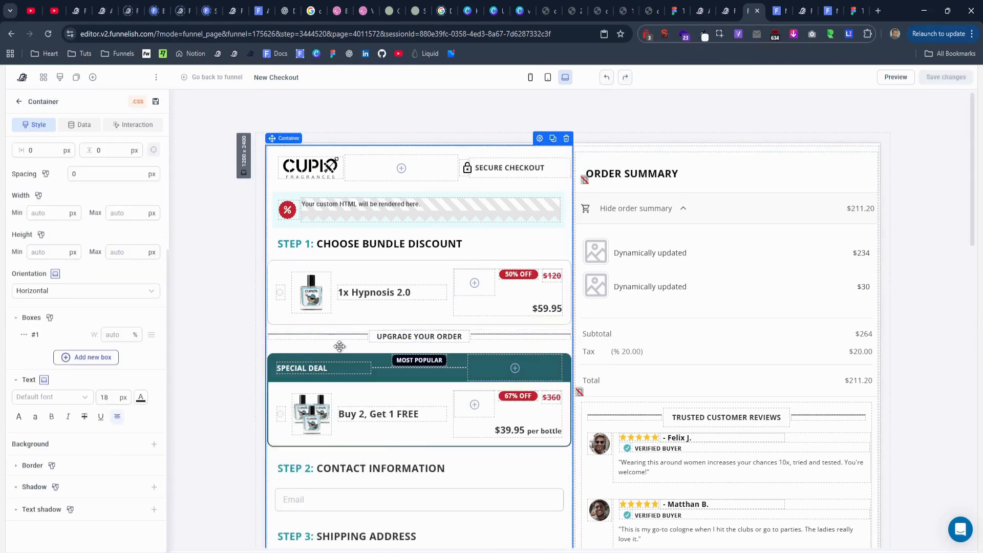
key("ctrl+v")
left_click_drag(273, 144, 316, 451)
scroll(315, 452, "down", 4)
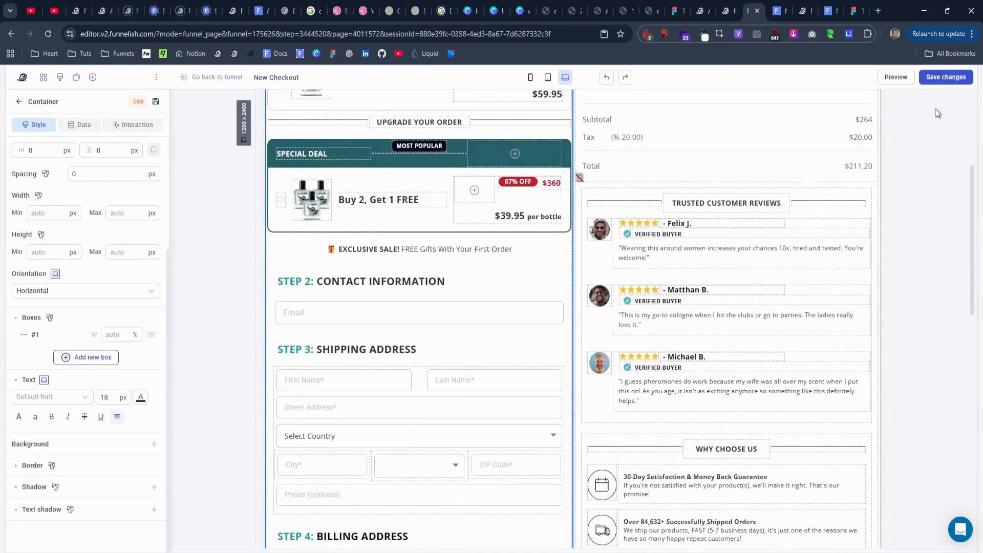
left_click(935, 81)
Add a container below the "EXCLUSIVE SALE!" paragraph and divide it into four boxes.
left_click(416, 256)
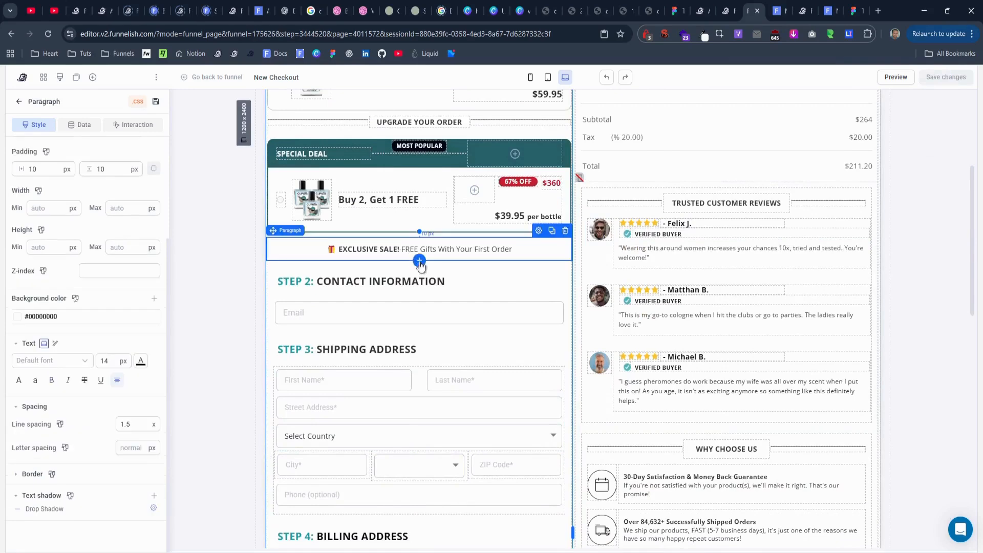
left_click(419, 261)
left_click(200, 205)
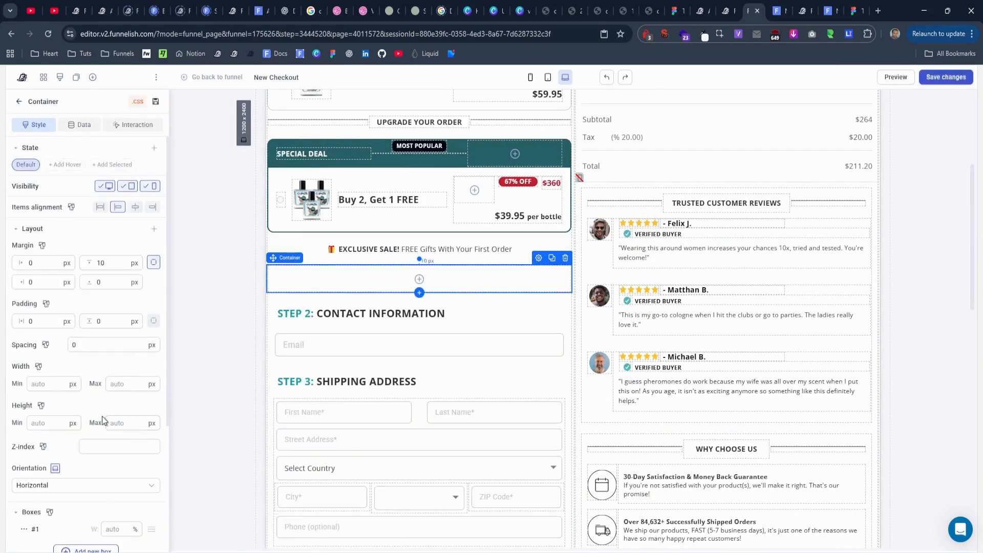
scroll(102, 410, "down", 5)
left_click(90, 276)
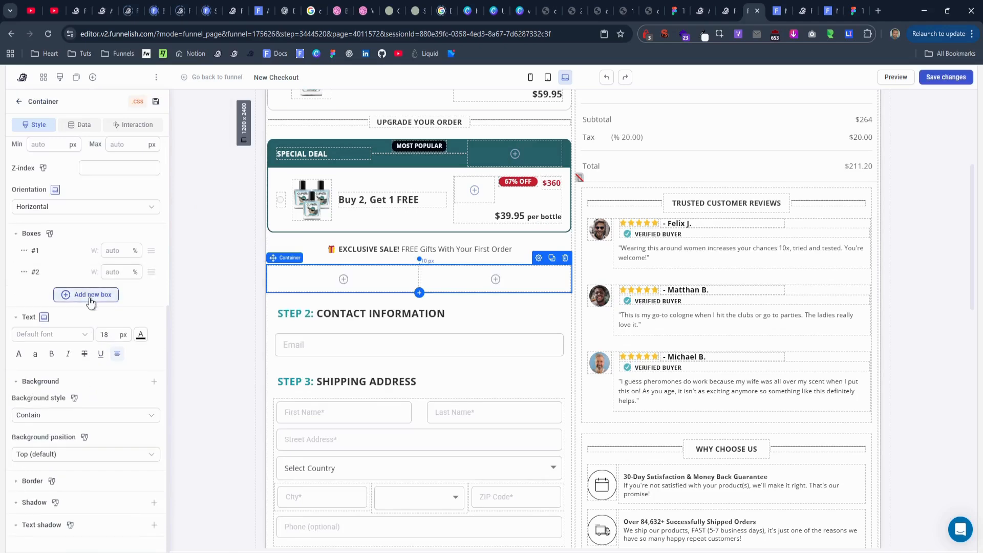
left_click(90, 296)
left_click(88, 317)
Check the spacing of the original's free gifts row and set the new four-box container's spacing to 10 px.
left_click(798, 11)
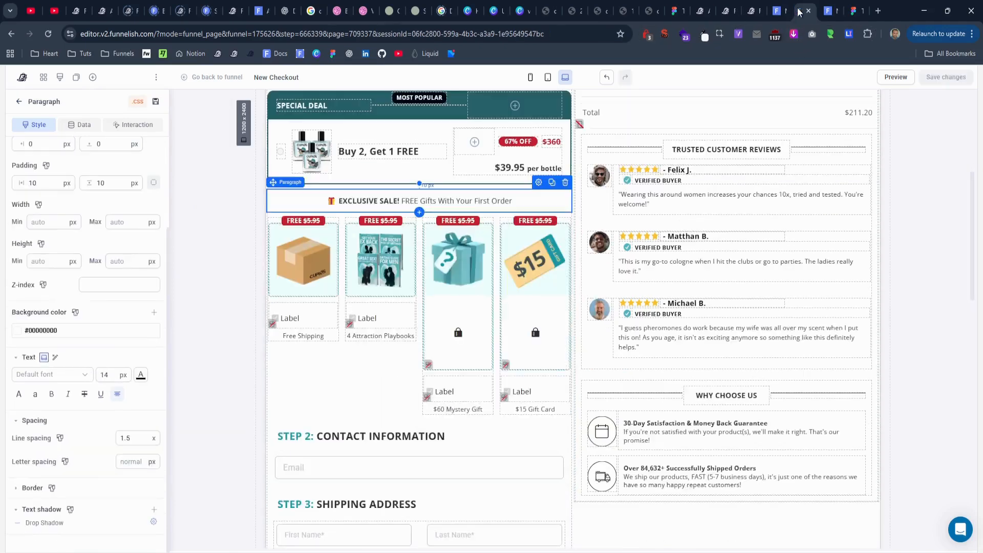
left_click(391, 365)
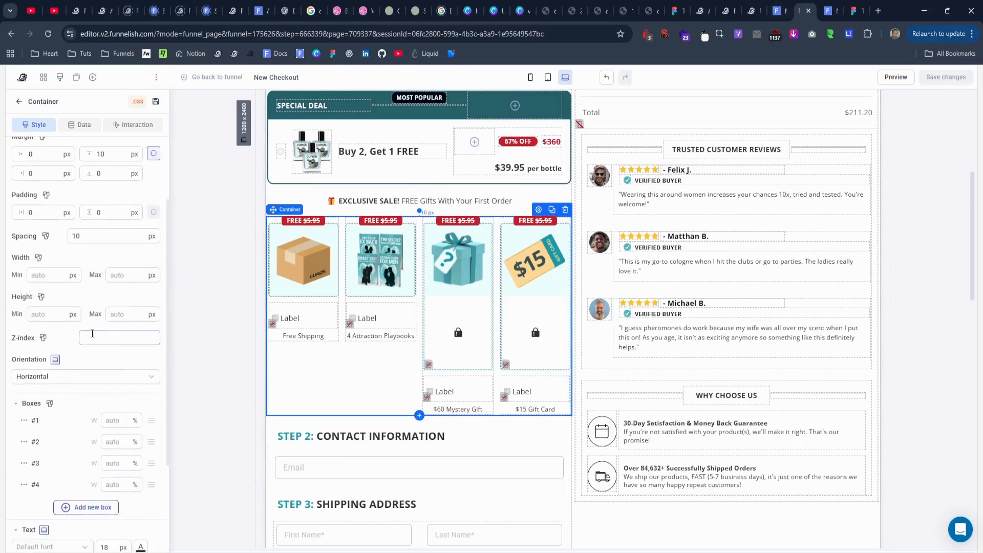
scroll(92, 333, "up", 2)
double_click(88, 346)
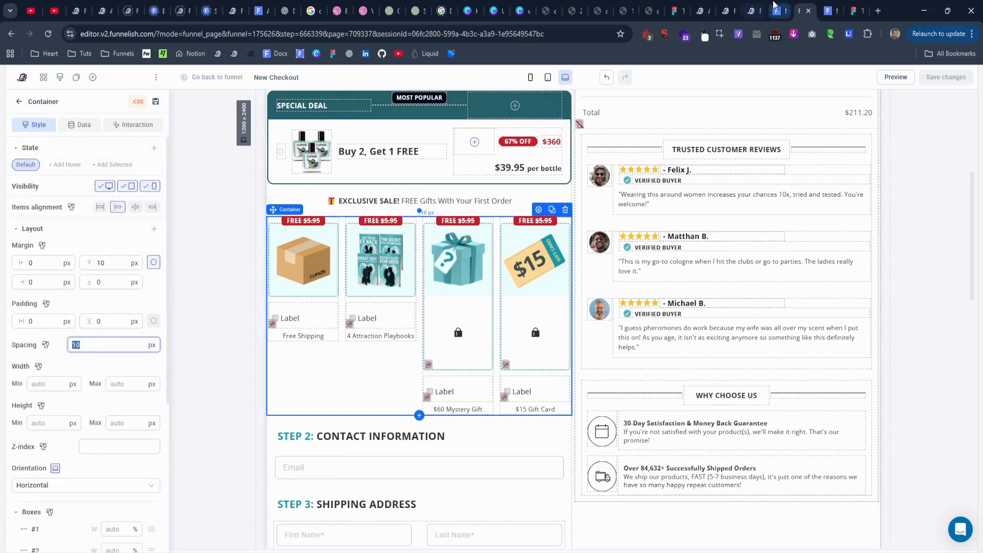
left_click(755, 11)
scroll(88, 201, "up", 5)
double_click(101, 336)
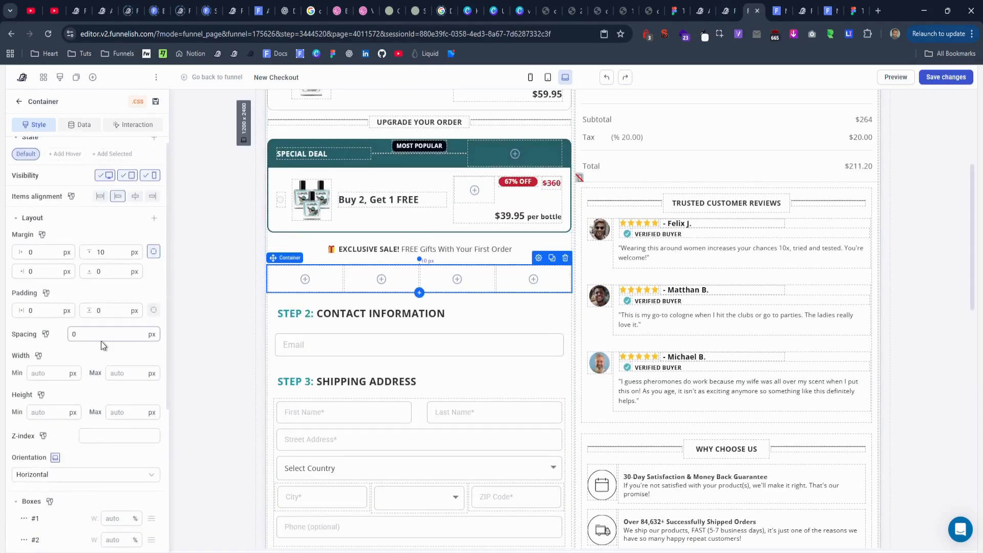
type("10")
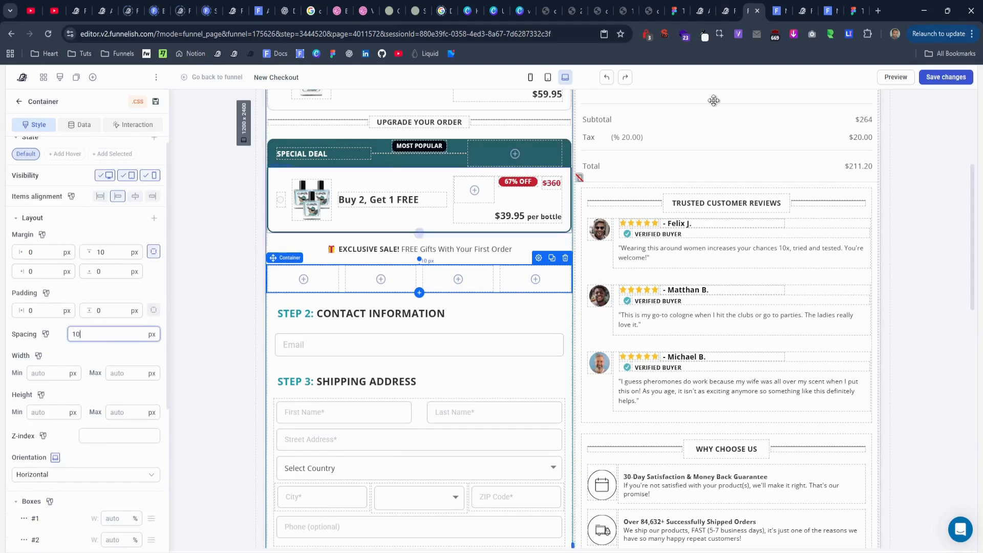
Insert a nested container into the first box of the gifts row and open its border settings.
left_click(805, 14)
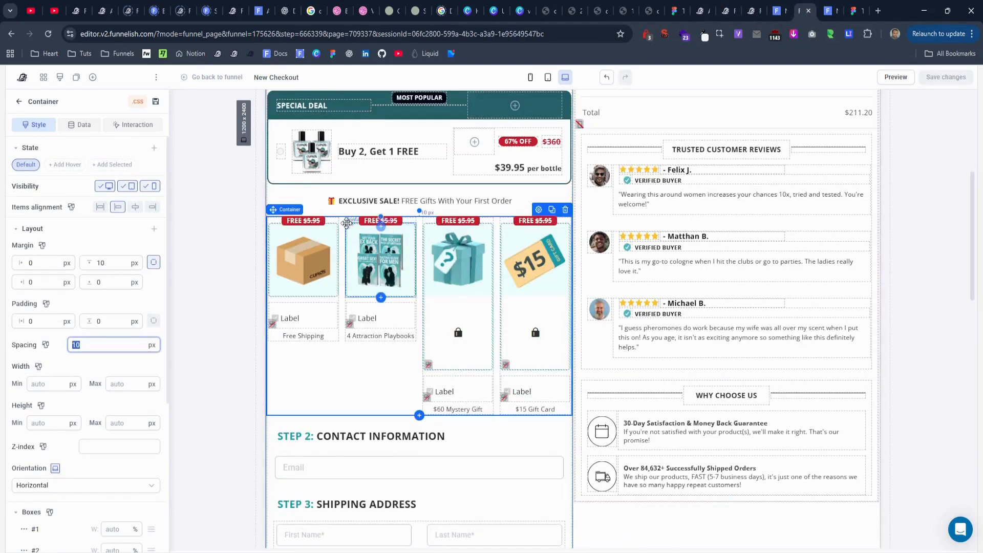
left_click(774, 13)
left_click(754, 9)
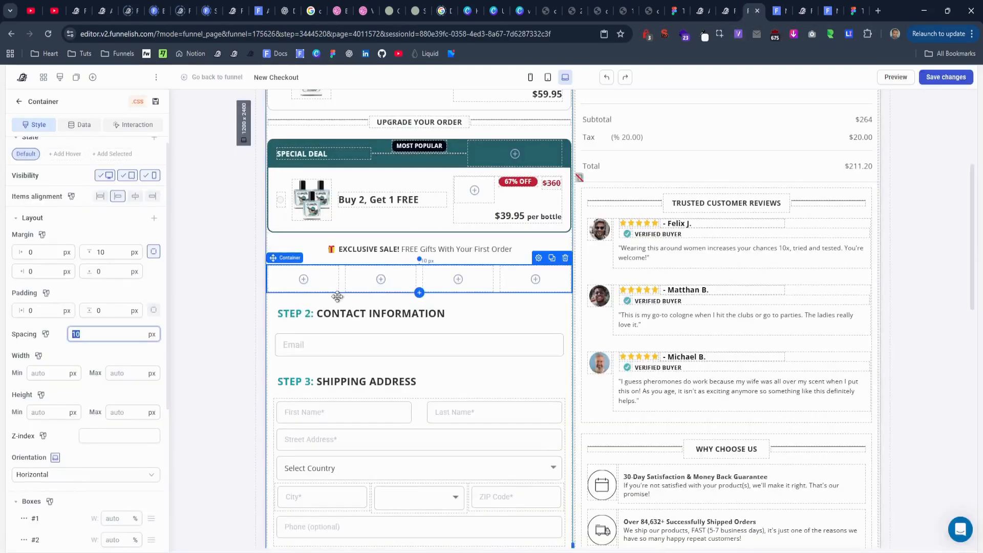
left_click(303, 280)
left_click(177, 191)
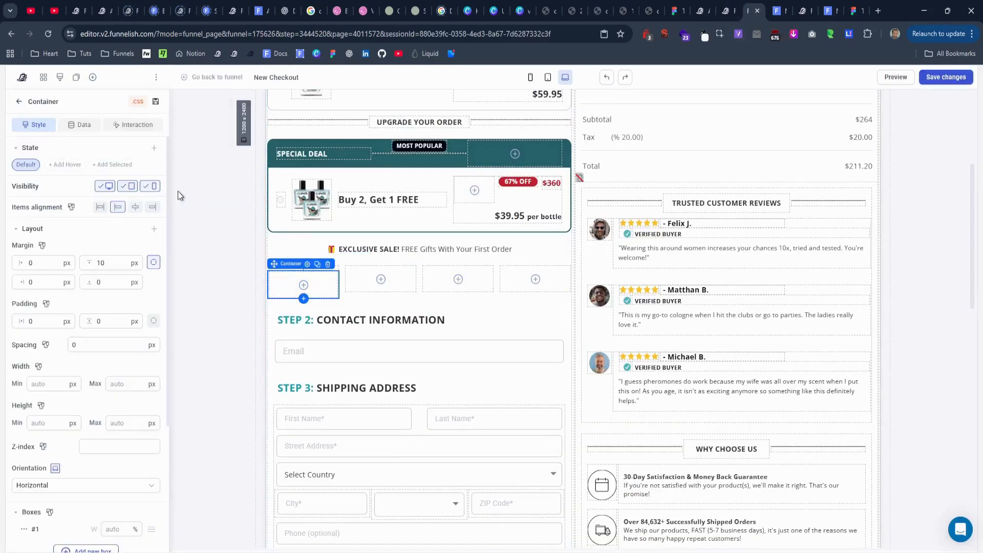
scroll(100, 358, "down", 5)
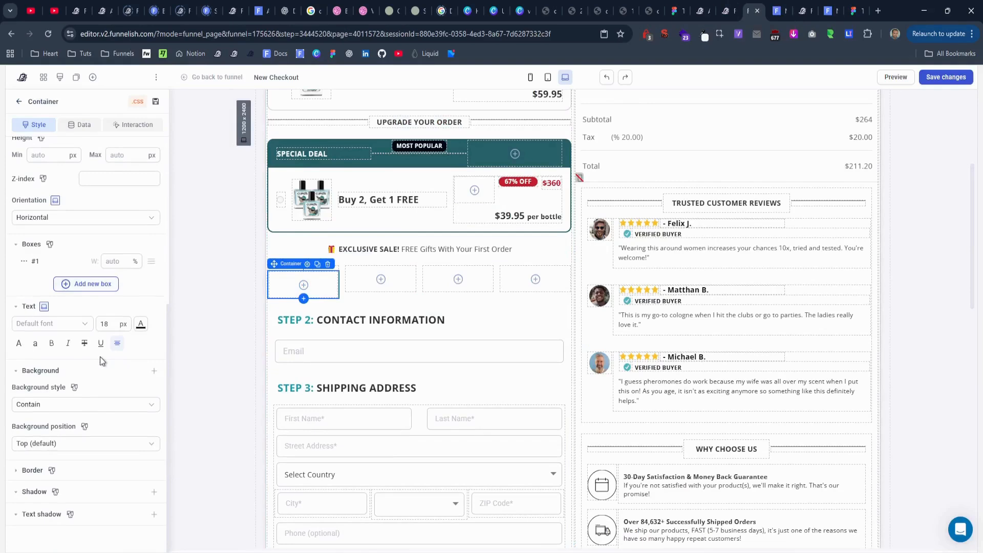
left_click(32, 461)
scroll(132, 411, "down", 4)
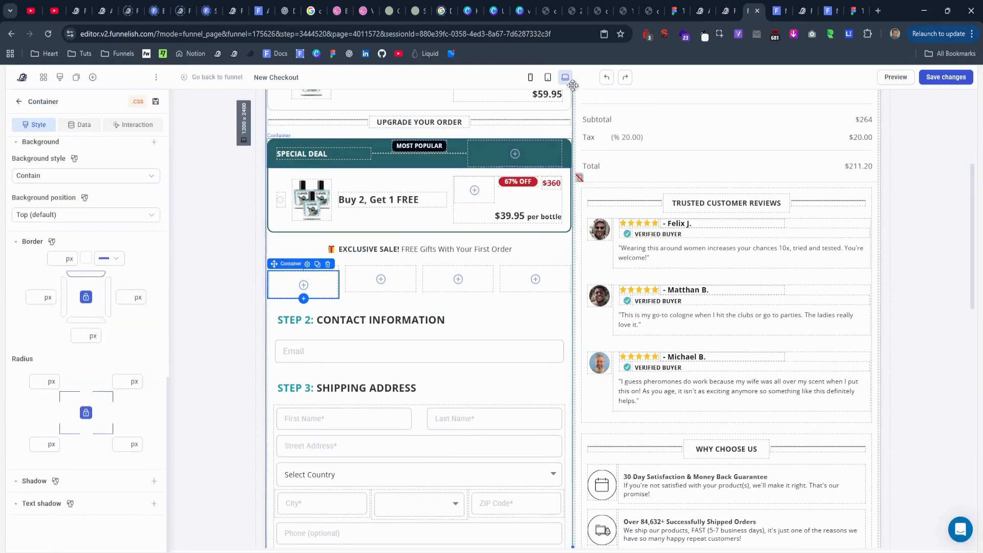
Copy the border colour #1b9aa9 from the Free Shipping gift's image container on the original page.
left_click(805, 16)
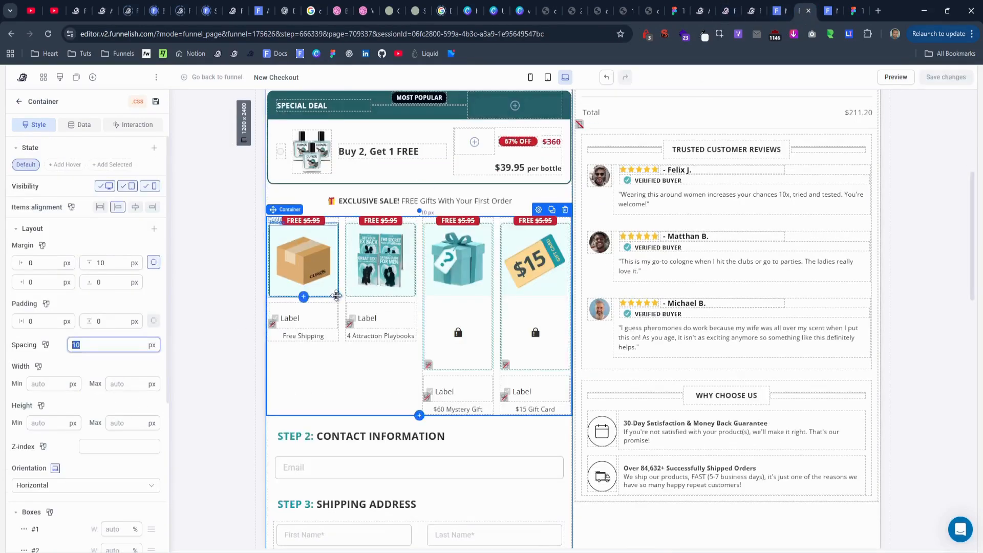
left_click(336, 296)
scroll(102, 400, "down", 6)
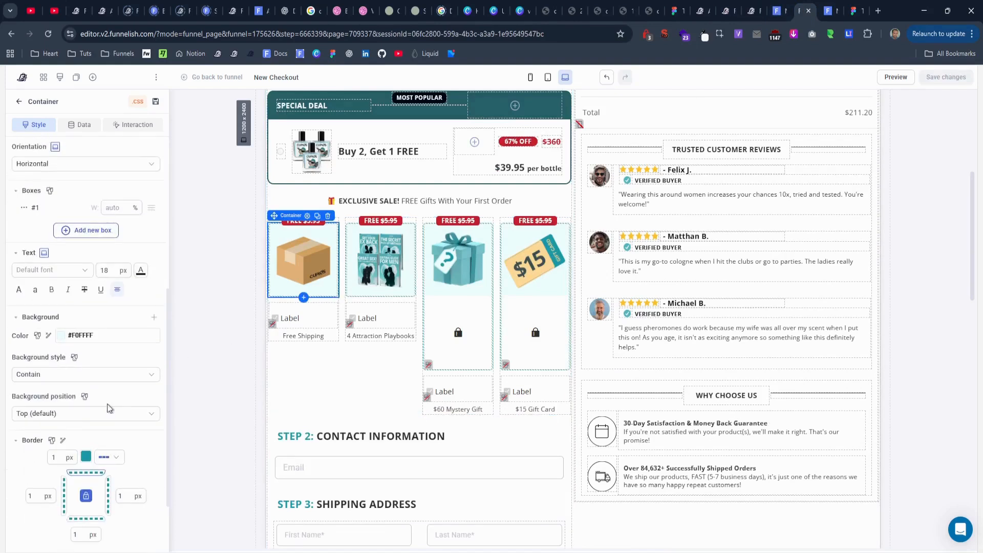
scroll(108, 408, "down", 3)
left_click(86, 297)
triple_click(136, 443)
key("ctrl+c")
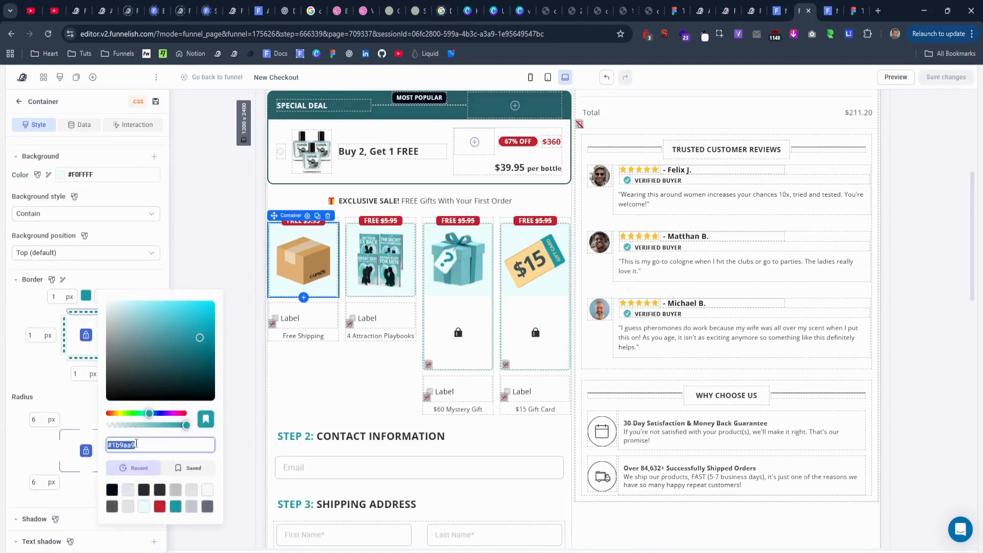
Give the nested container in the first gift box a 1 px dashed #1b9aa9 border with a 6 px corner radius, matching the original.
left_click(41, 420)
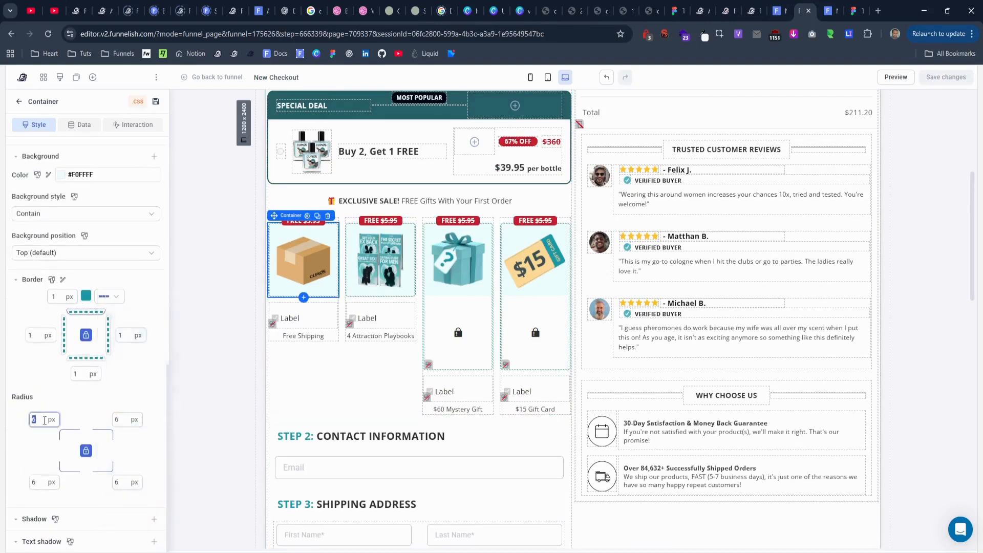
left_click(760, 17)
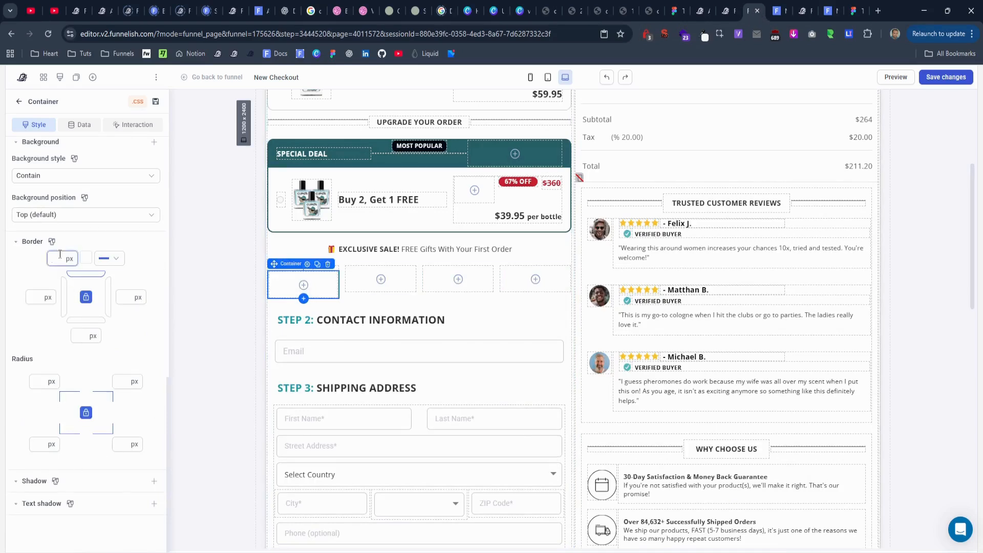
type("1")
left_click(86, 258)
triple_click(155, 407)
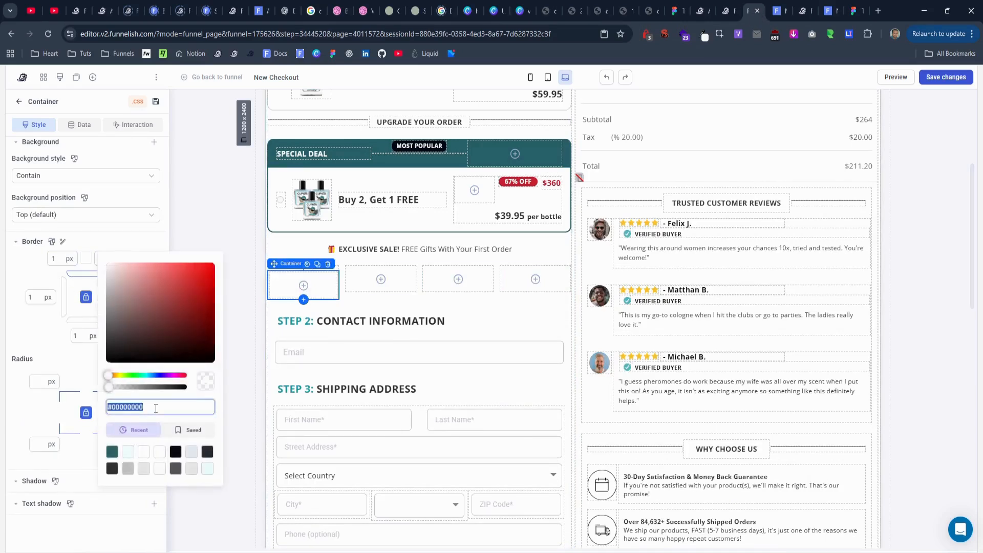
key("ctrl+v")
left_click(97, 261)
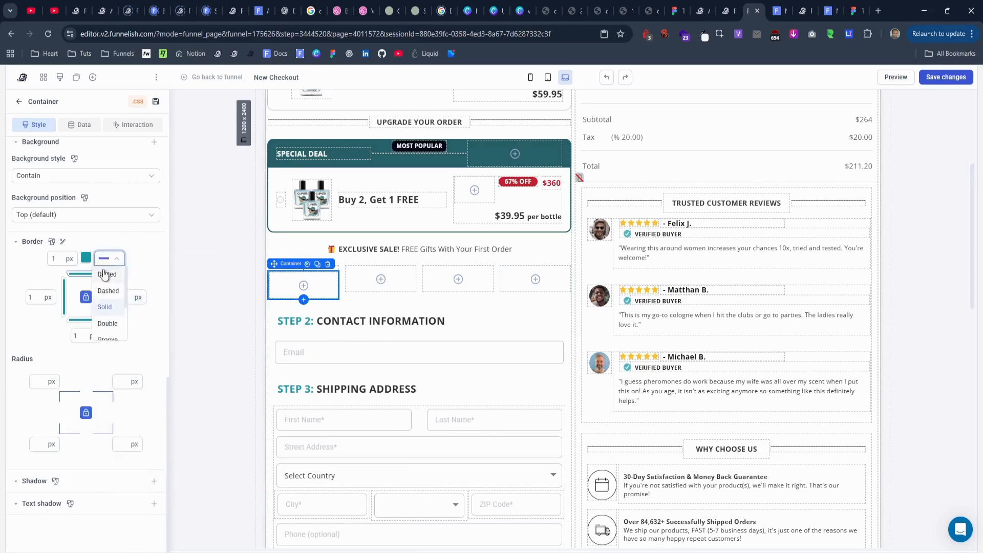
left_click(110, 294)
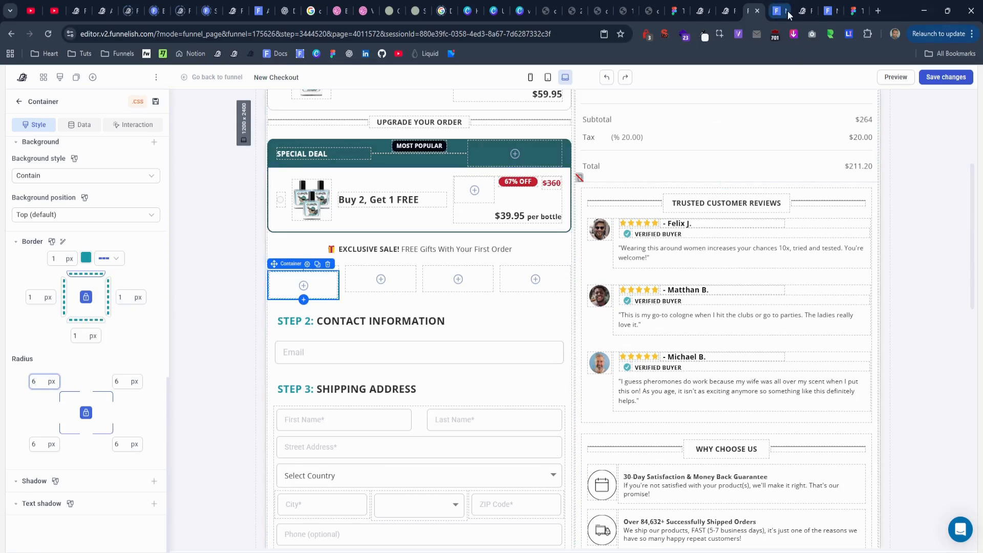
Copy the image URL of the Free Shipping gift's box picture on the original page.
left_click(801, 11)
scroll(145, 395, "up", 10)
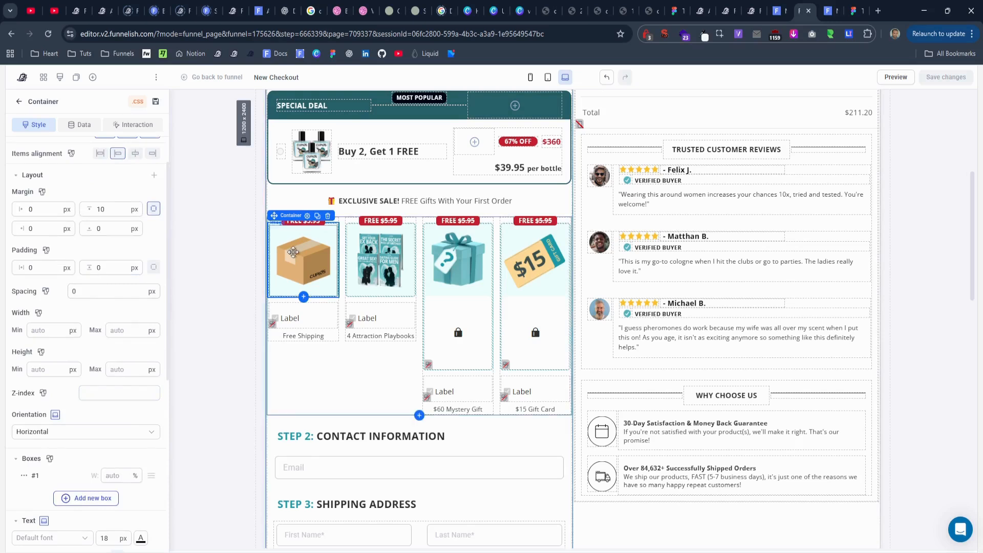
left_click(292, 254)
triple_click(71, 275)
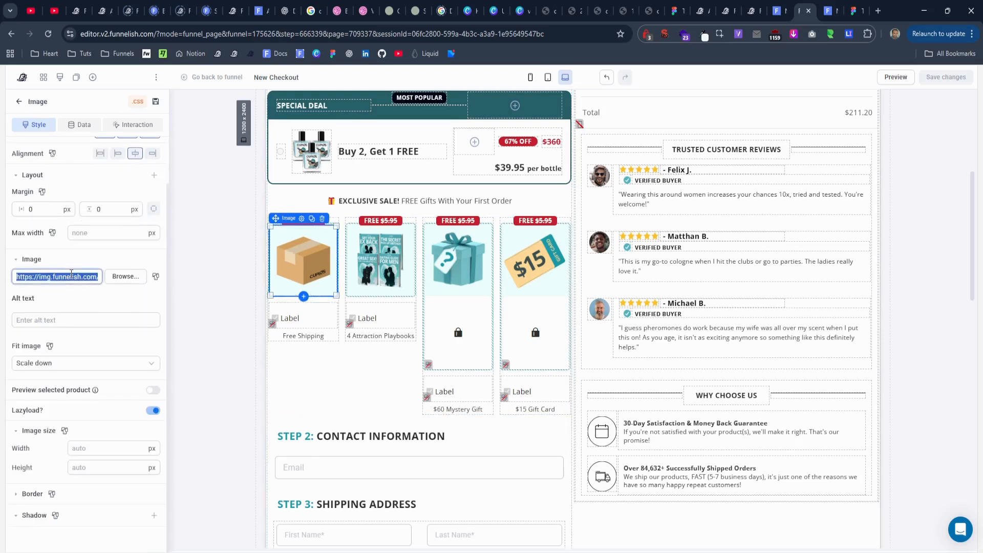
Insert an image element into the bordered container on the cloned page and paste the copied URL as its source.
left_click(753, 11)
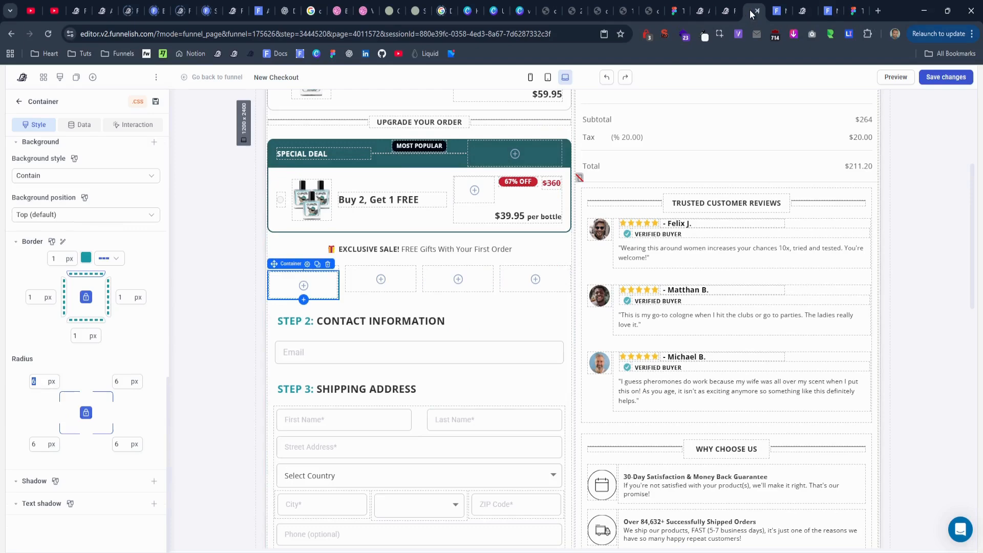
left_click(304, 285)
left_click(184, 367)
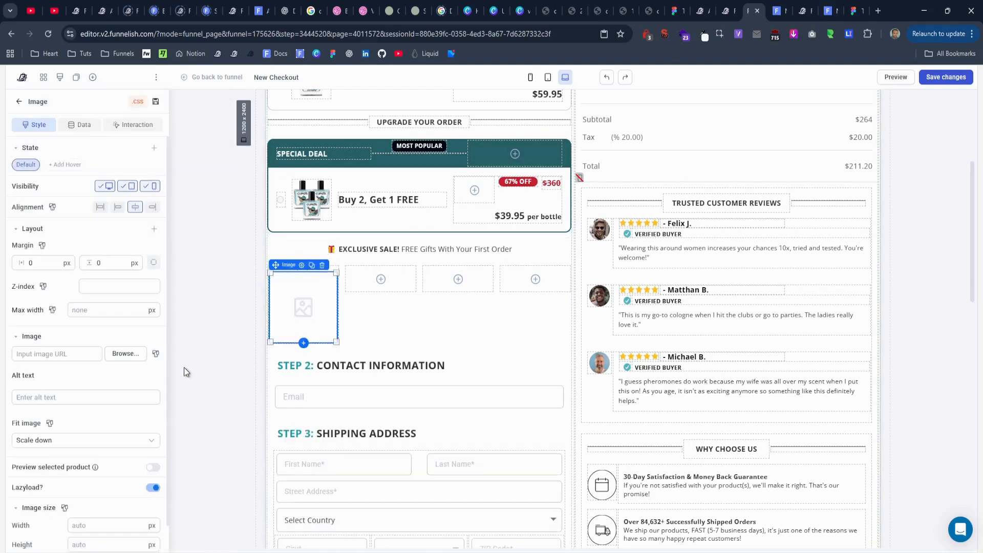
left_click(95, 349)
key("ctrl+v")
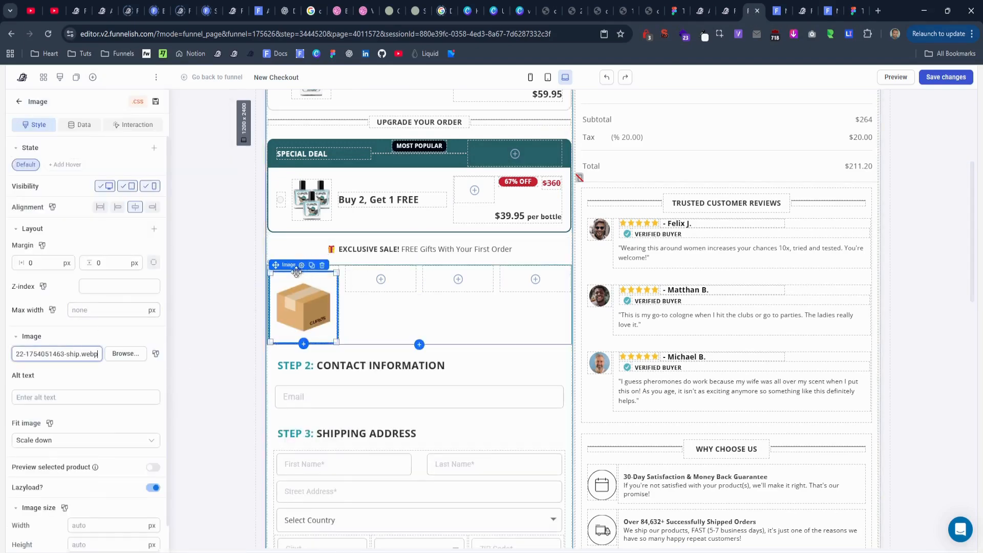
Copy the background colour #F0FFFF from the Free Shipping gift's image container on the original page.
left_click(390, 265)
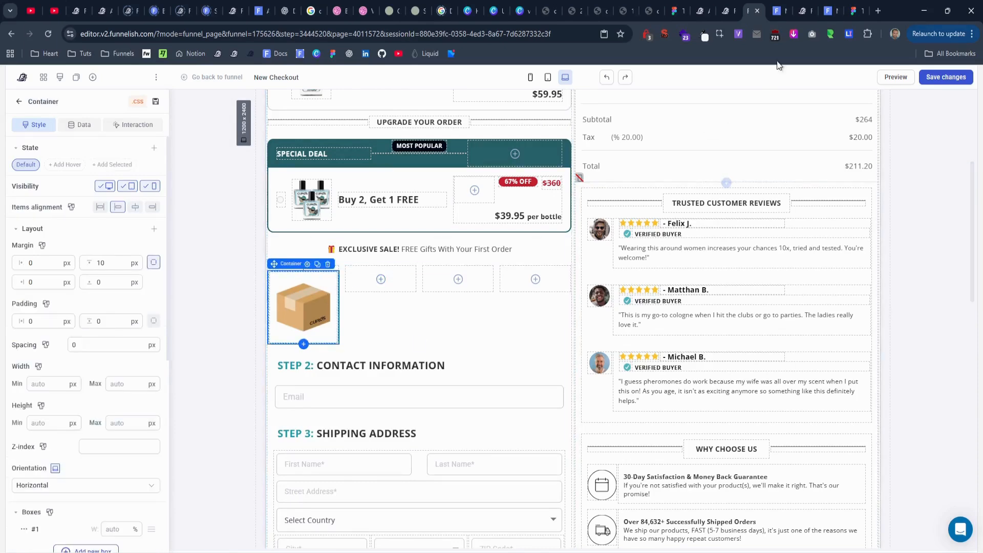
left_click(803, 11)
mouse_move(292, 221)
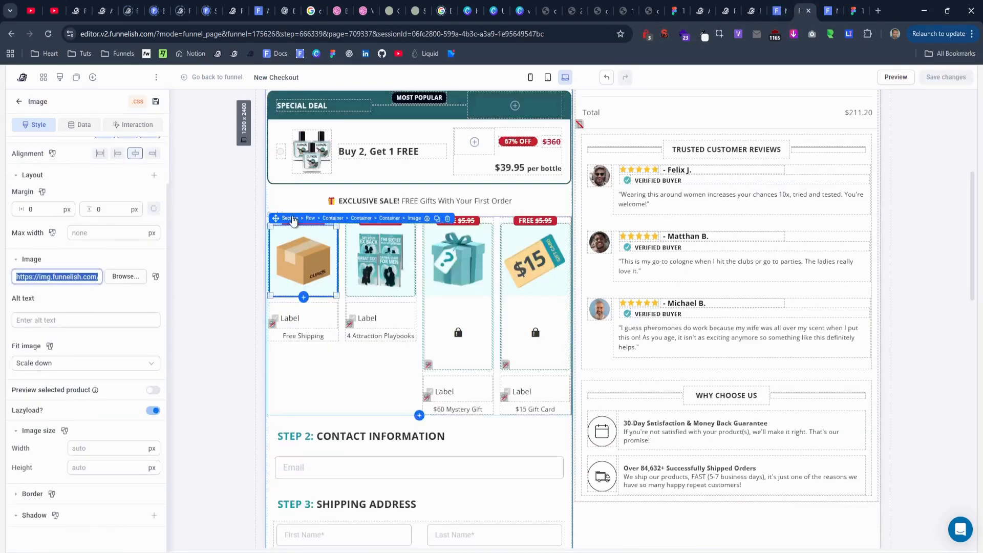
left_click(391, 220)
scroll(87, 308, "up", 5)
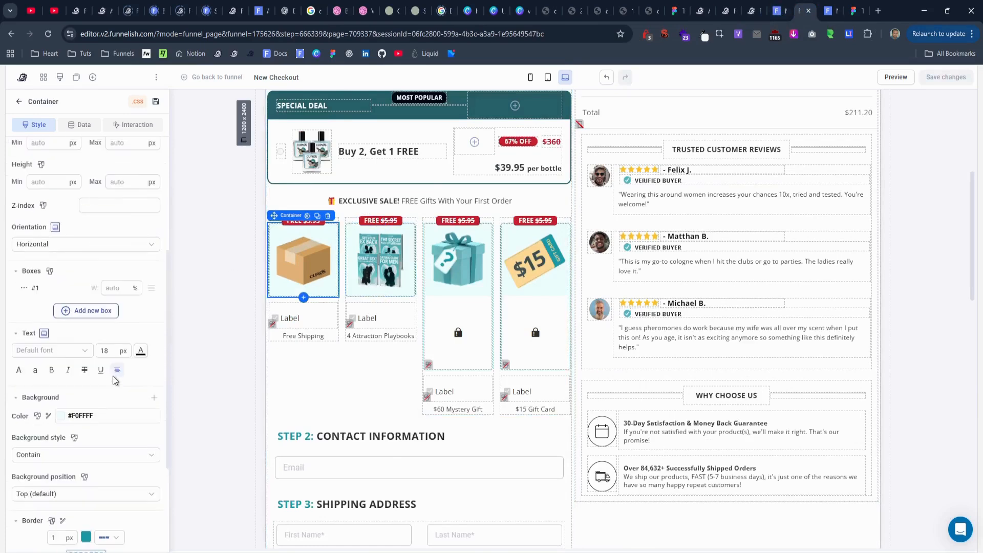
left_click(80, 416)
triple_click(213, 345)
key("ctrl+c")
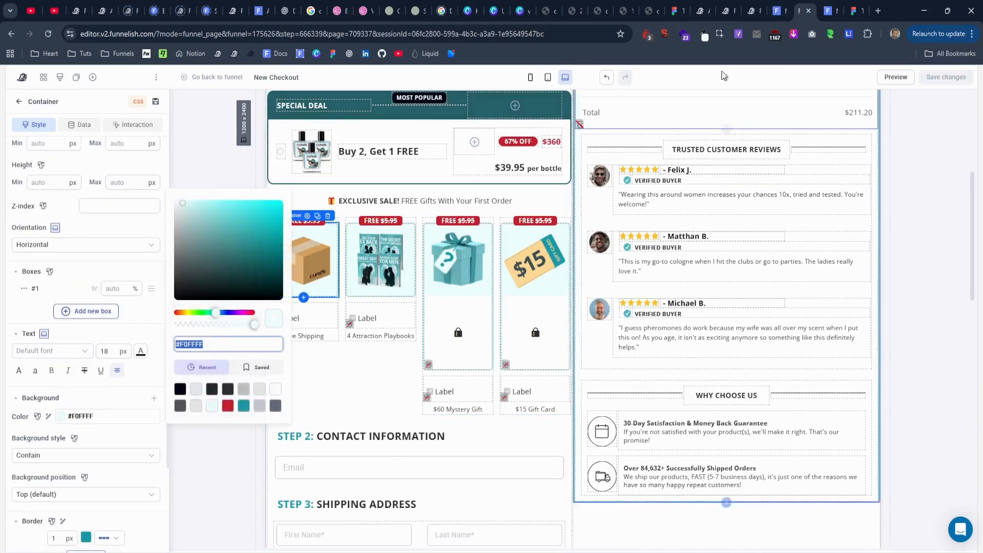
Add a background colour to the cloned page's gift image container and set it to #F0FFFF.
left_click(752, 11)
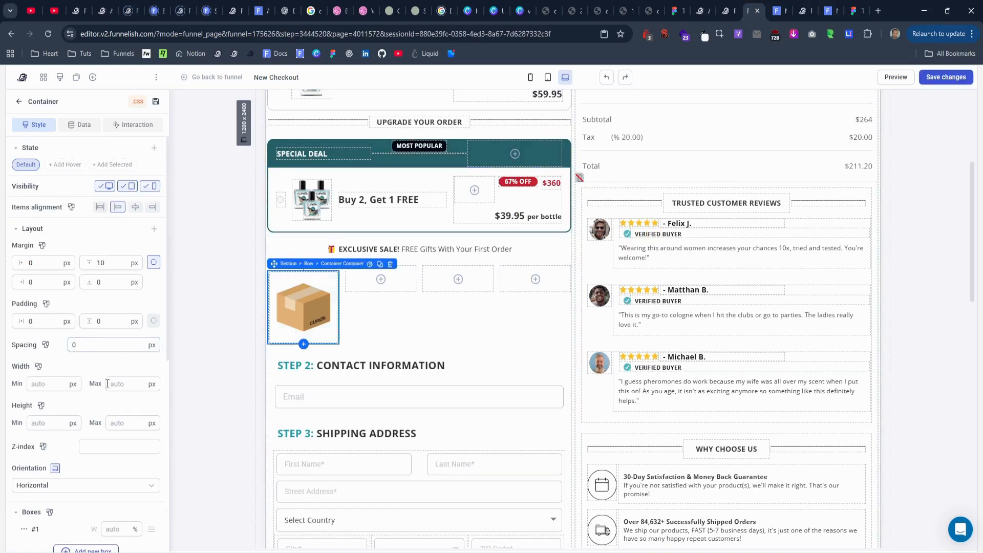
scroll(84, 428, "down", 4)
left_click(149, 425)
left_click(135, 462)
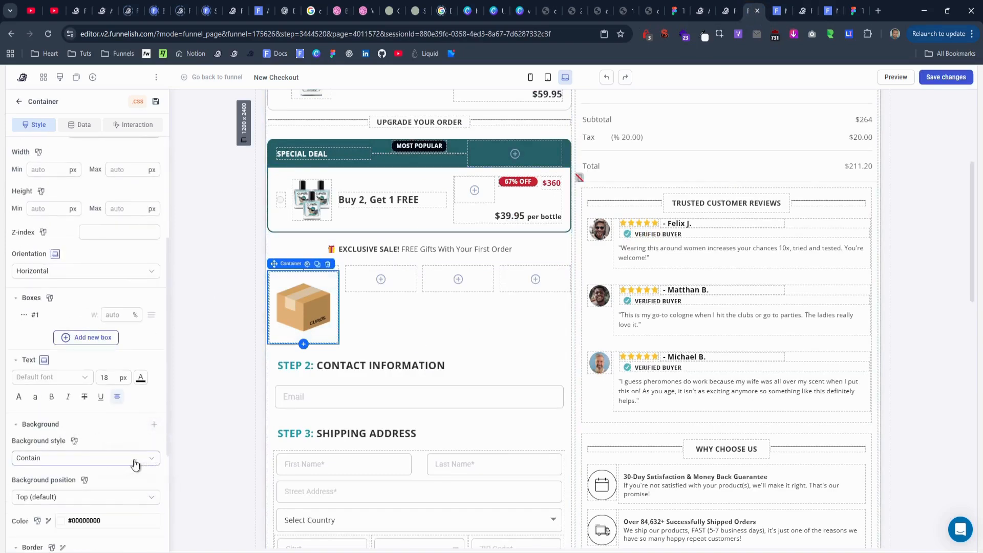
left_click(98, 521)
triple_click(201, 445)
key("ctrl+v")
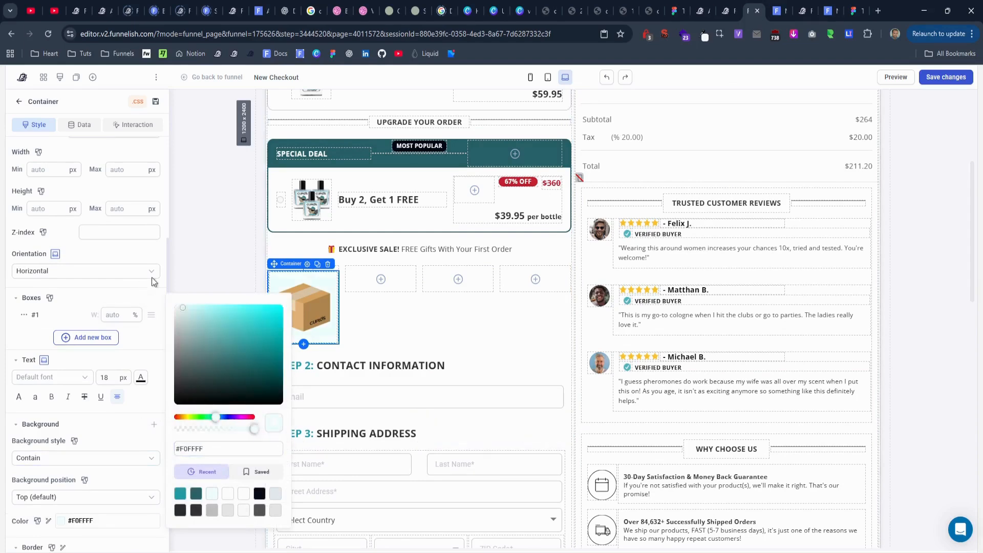
left_click(226, 241)
Add a paragraph below the gift image container and move it inside, above the box picture.
left_click(290, 279)
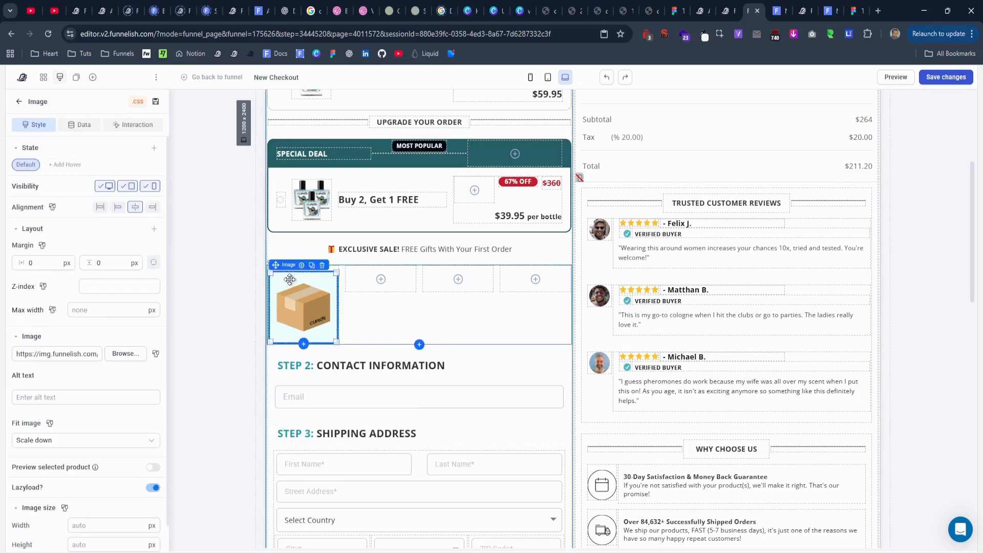
left_click(303, 344)
left_click(184, 305)
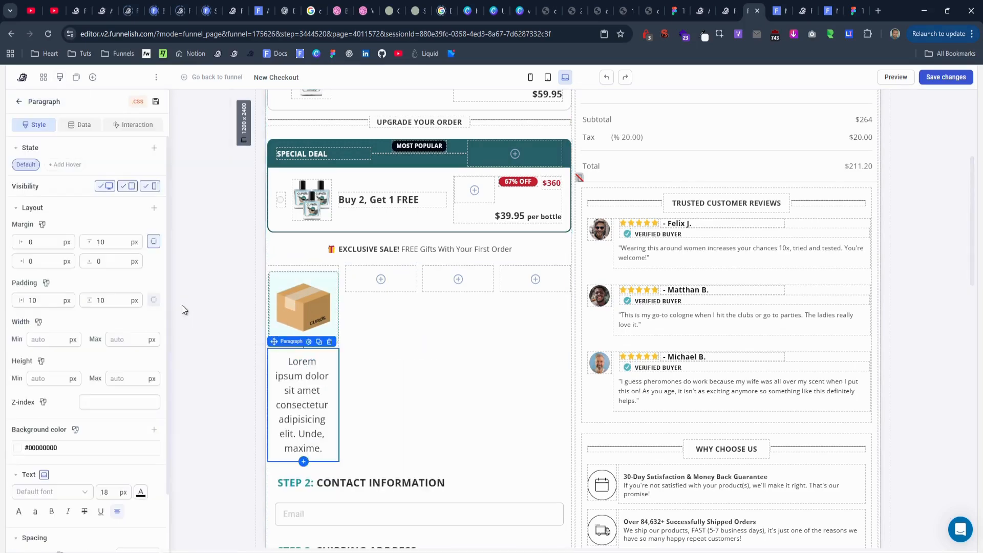
left_click_drag(281, 343, 253, 300)
Set the new paragraph's vertical and horizontal padding to 0 px.
left_click(120, 242)
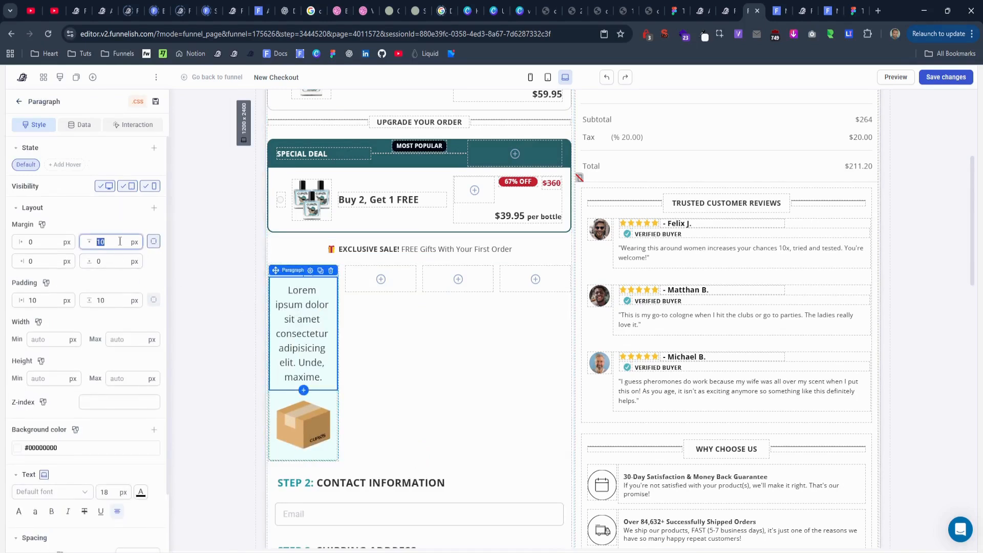
left_click(119, 299)
type("0")
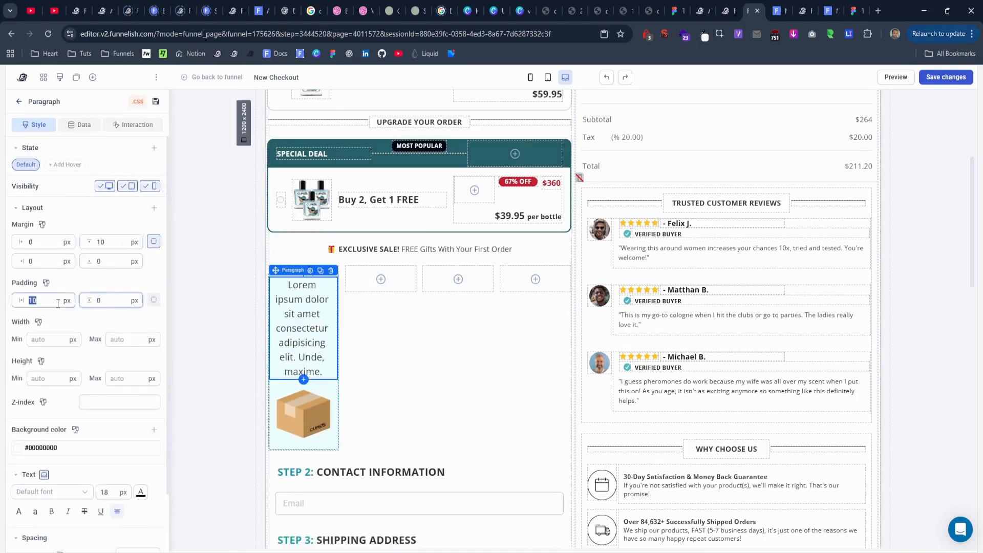
left_click(58, 301)
type("0")
Check the original Free Shipping badge's styling and replace the new paragraph's placeholder text with "FREE $5.95".
left_click(802, 10)
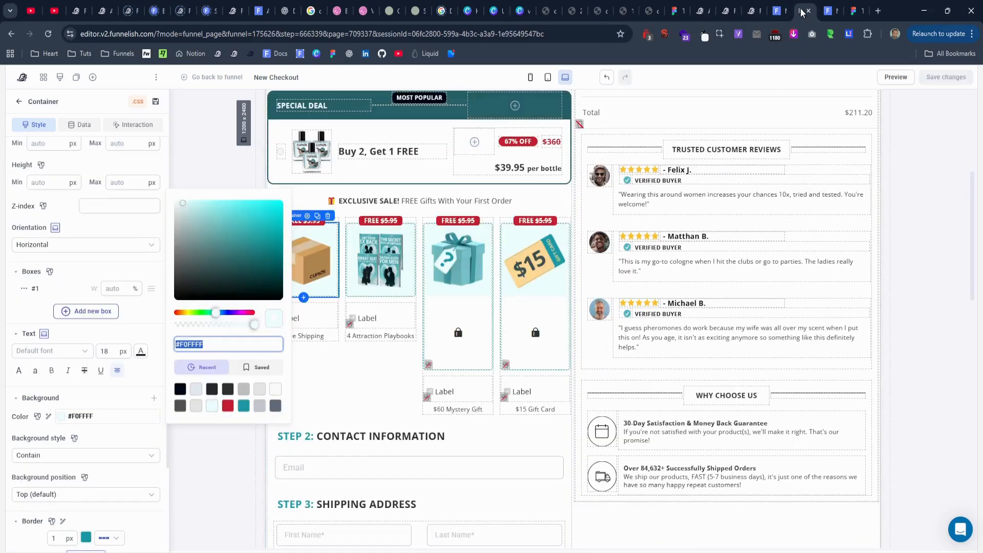
left_click(249, 192)
left_click(302, 221)
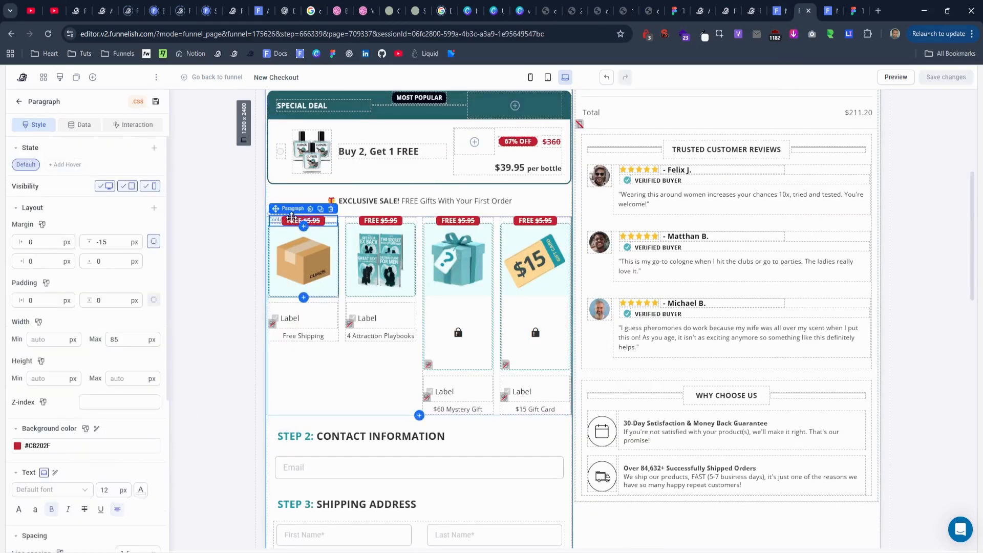
left_click(292, 221)
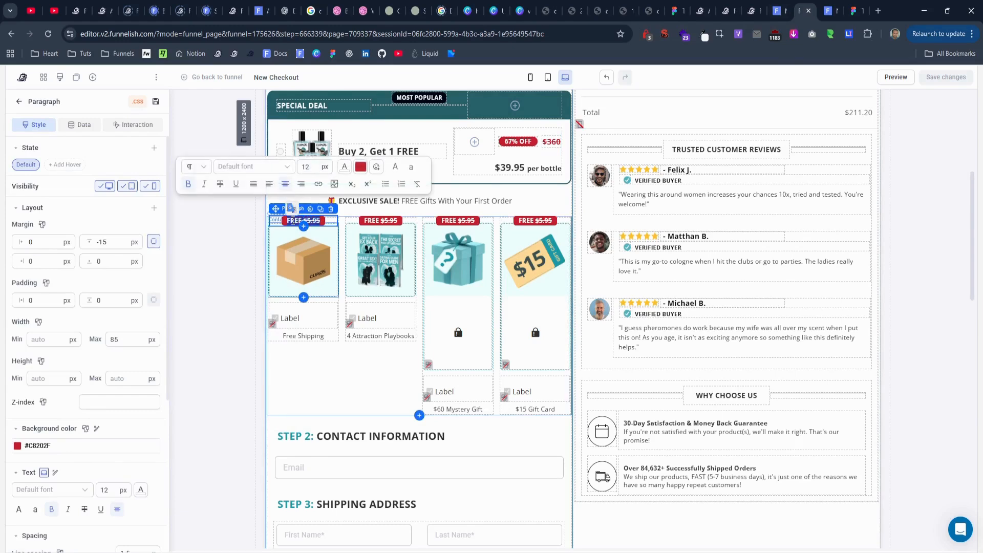
left_click(751, 10)
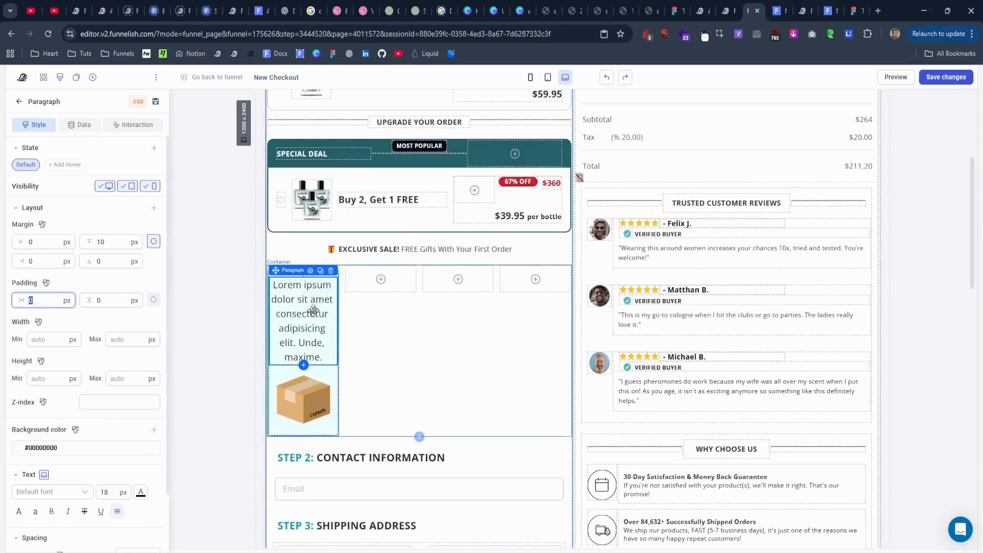
triple_click(305, 314)
type("FREE $5.95")
Make the "FREE $5.95" text bold at 12 px and strike through the "$5.95" part.
triple_click(304, 285)
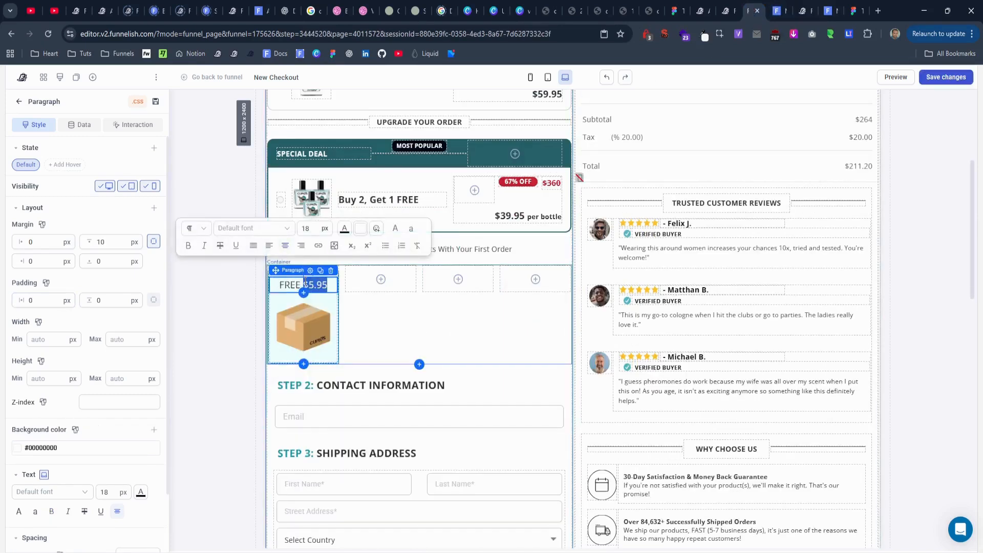
left_click(188, 246)
double_click(307, 228)
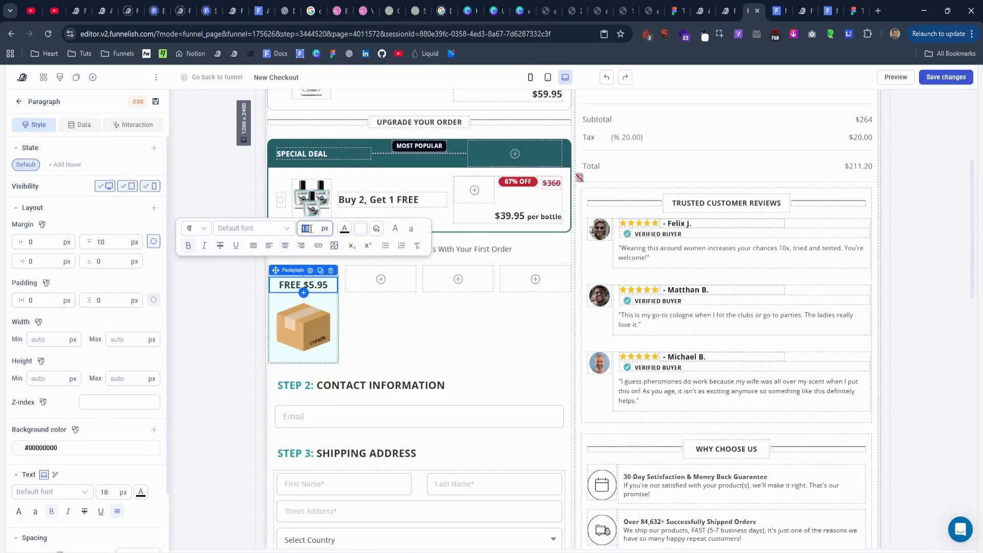
type("12")
left_click_drag(321, 282, 308, 282)
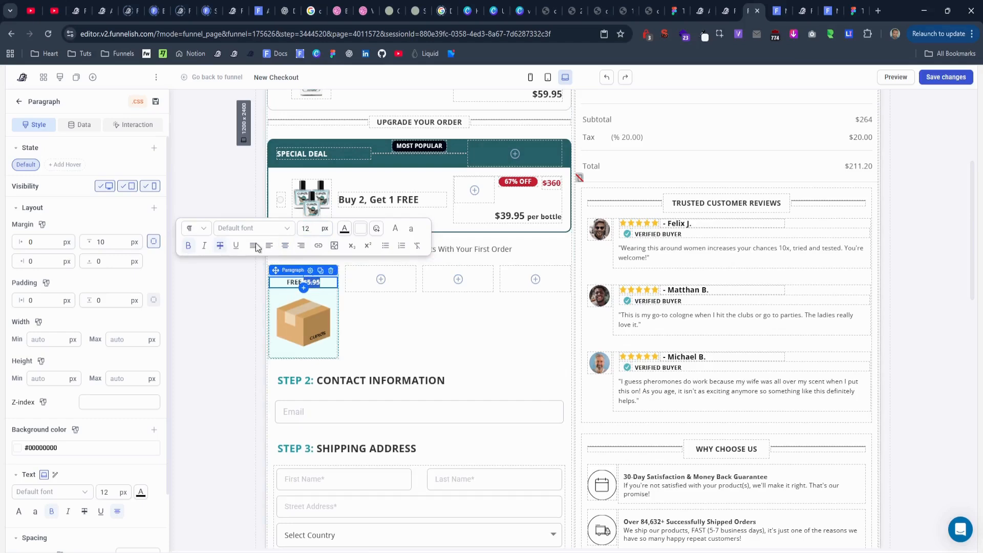
Copy the background colour #C8202F from the original Free Shipping badge and check its maximum width and z-index.
left_click(804, 10)
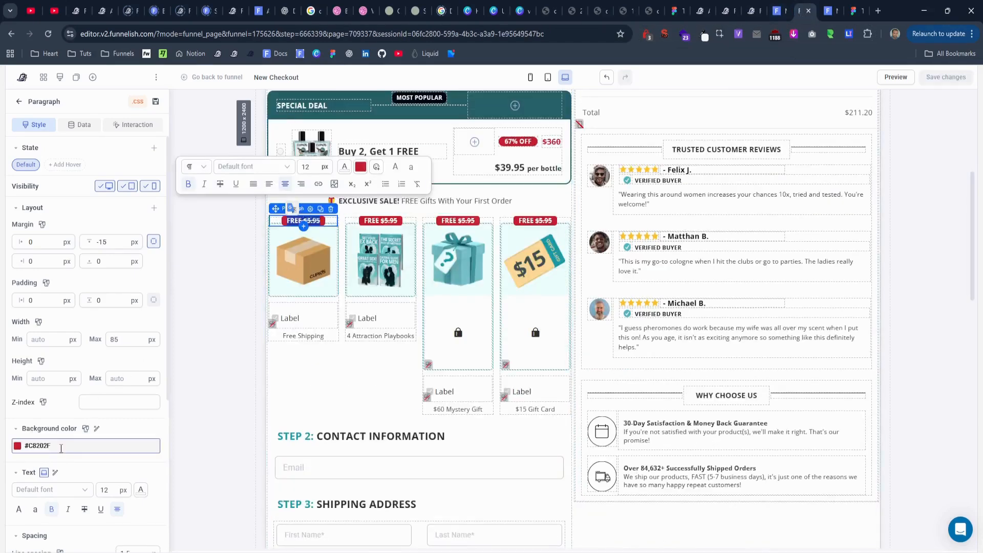
left_click(31, 445)
left_click(222, 374)
key("ctrl+c")
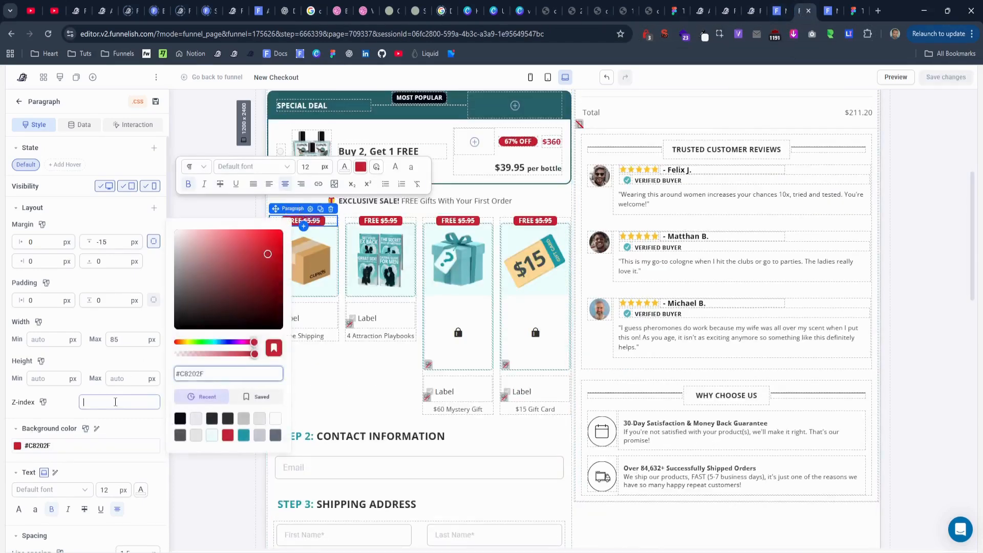
left_click(120, 403)
double_click(127, 338)
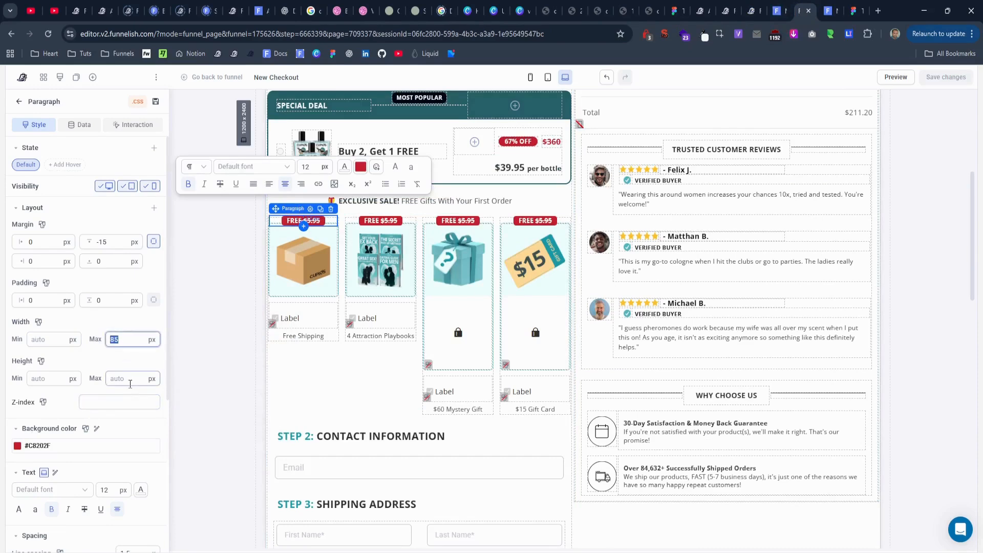
left_click(128, 403)
Set the cloned "FREE $5.95" paragraph's background colour to #C8202F and its maximum width to 85 px.
left_click(750, 11)
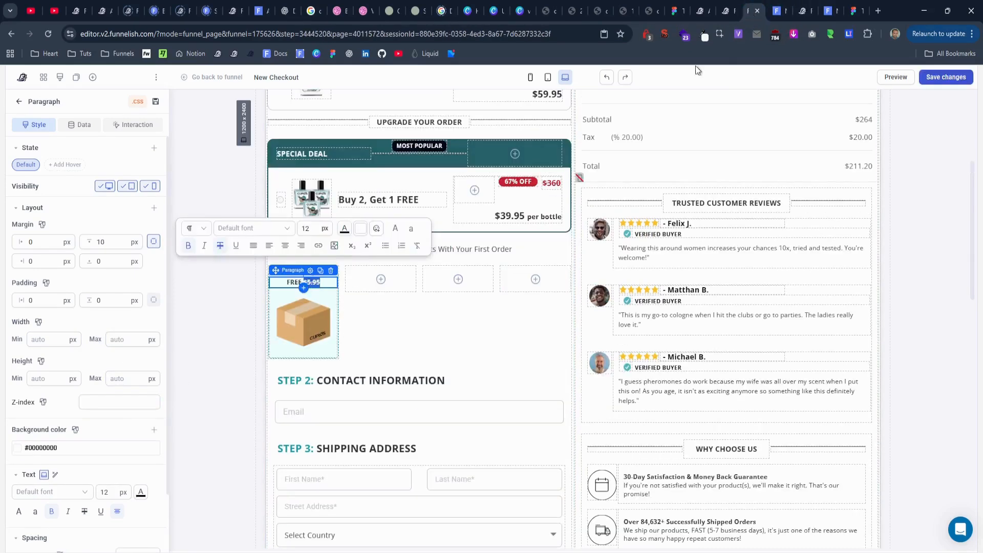
left_click(102, 447)
double_click(226, 377)
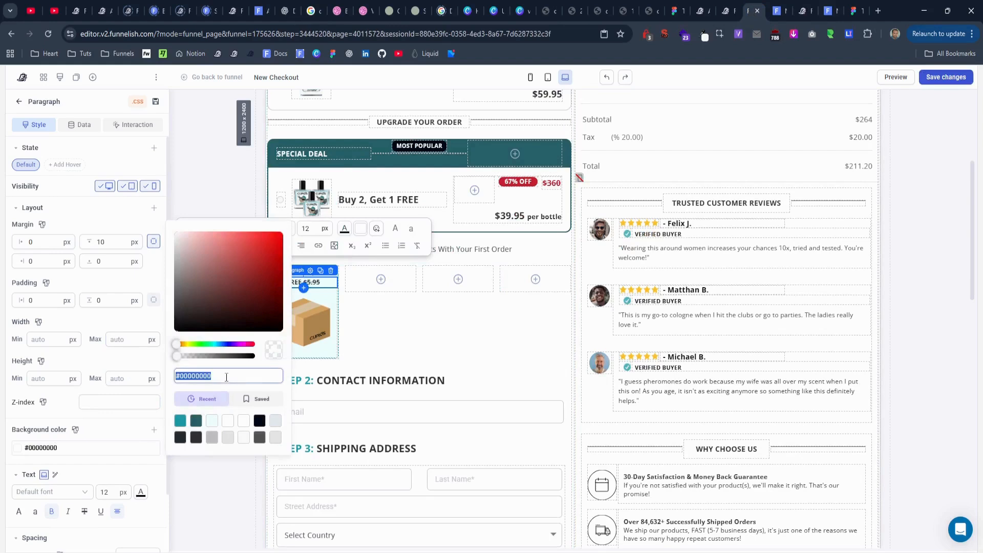
key("ctrl+v")
left_click(109, 340)
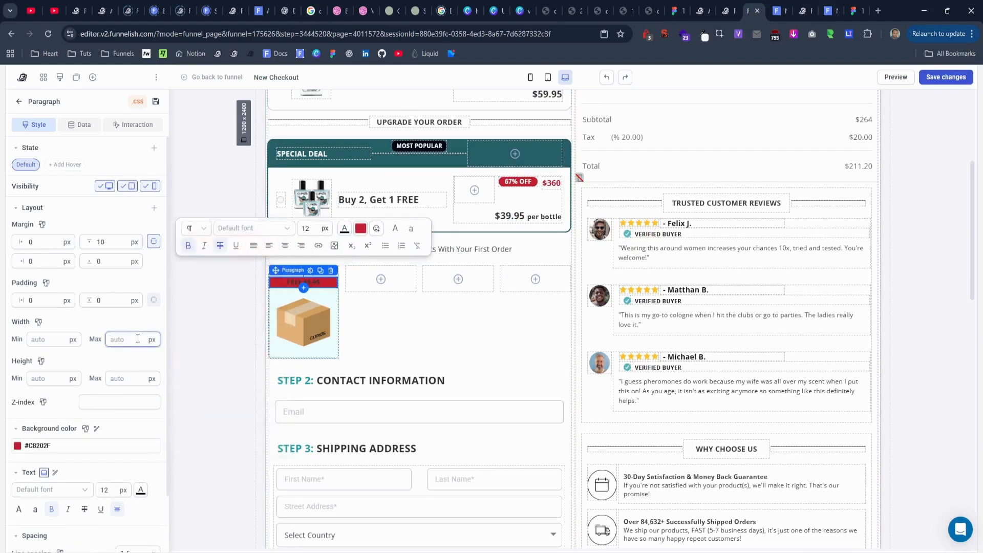
type("85")
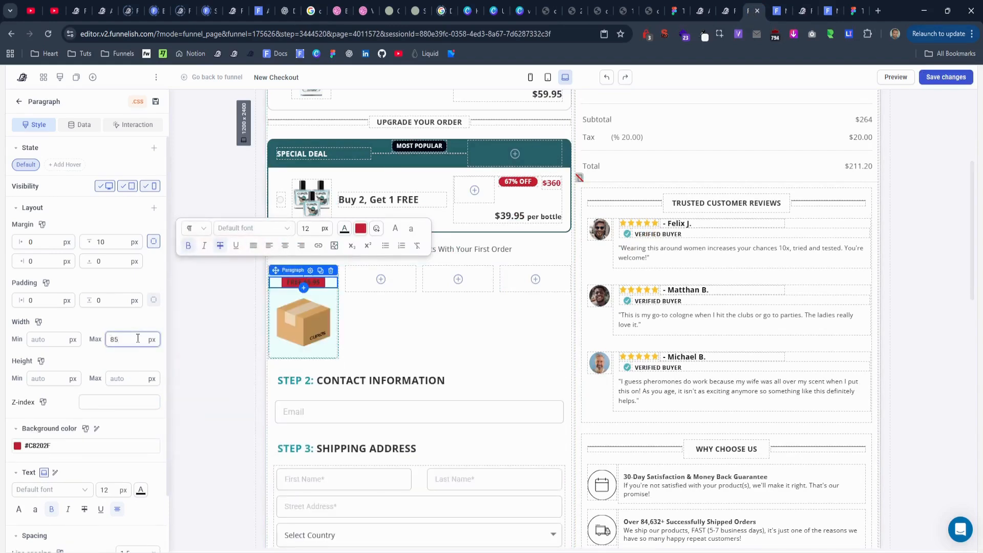
Set the cloned "FREE $5.95" badge's text colour to white (#FFFFFFFF).
left_click(345, 228)
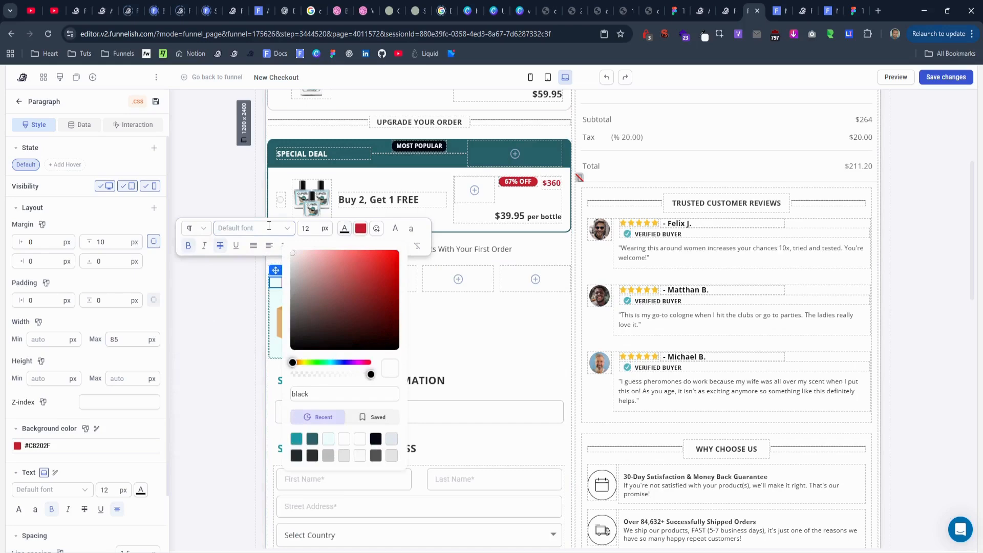
double_click(131, 342)
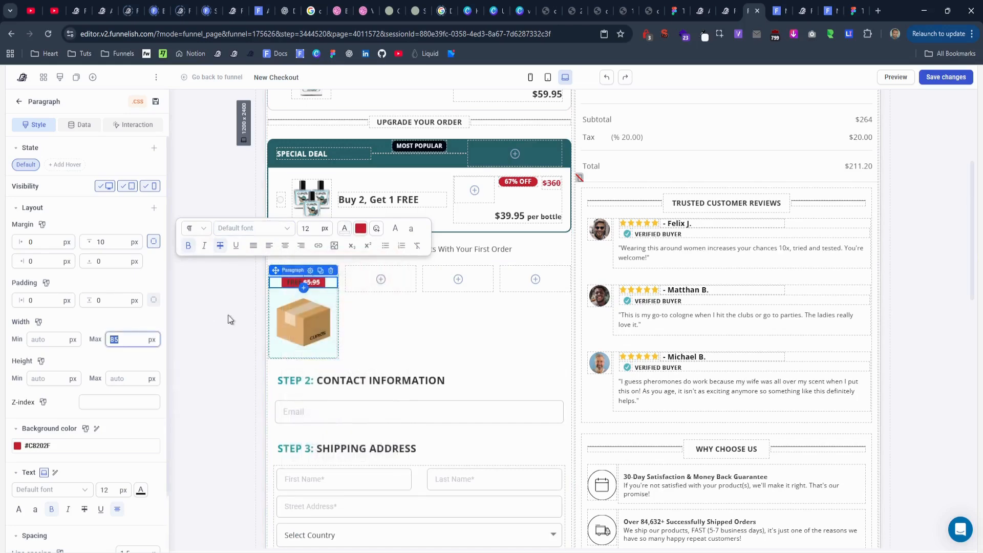
left_click(344, 228)
double_click(131, 340)
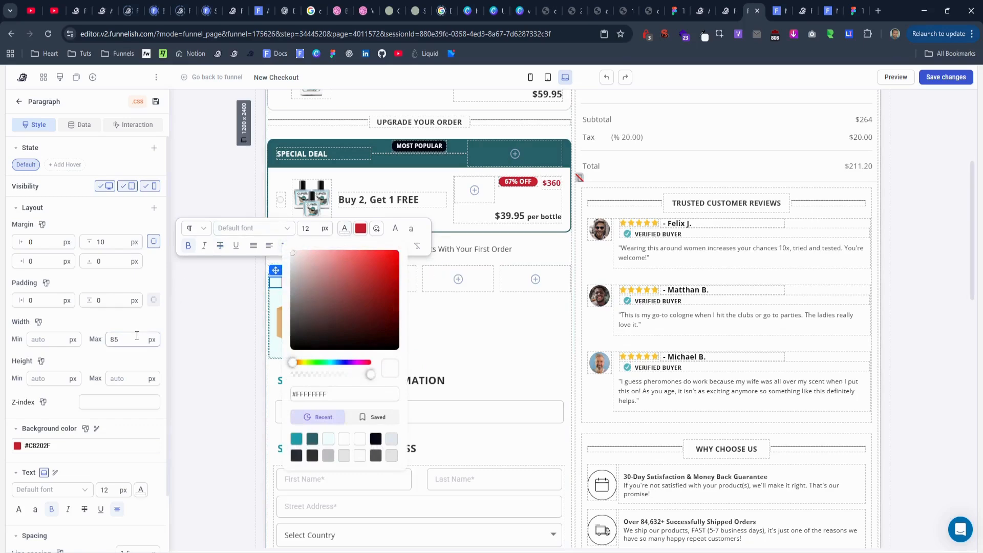
Check the original Free Shipping badge's corner radius and set all corners of the cloned badge to a 5 px radius.
left_click(797, 14)
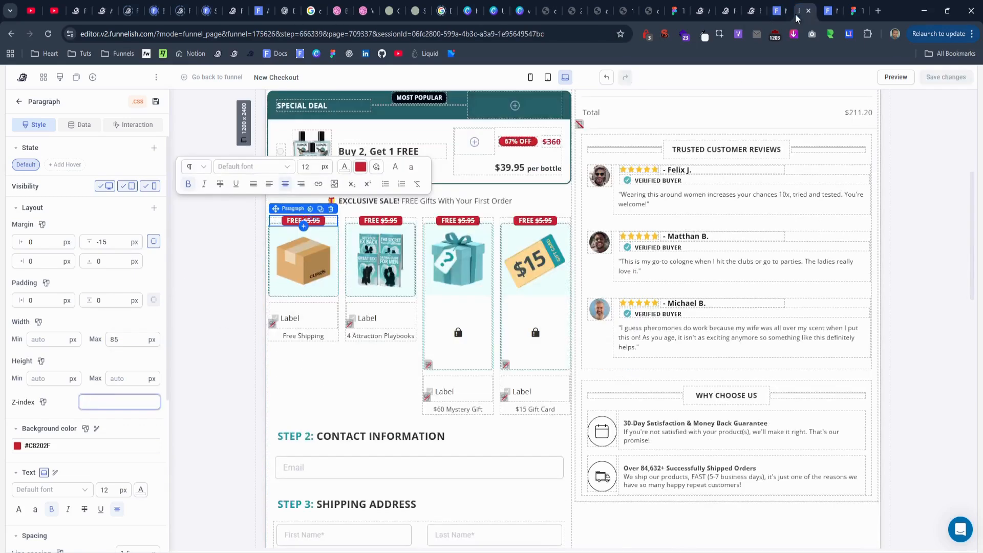
scroll(111, 476, "down", 5)
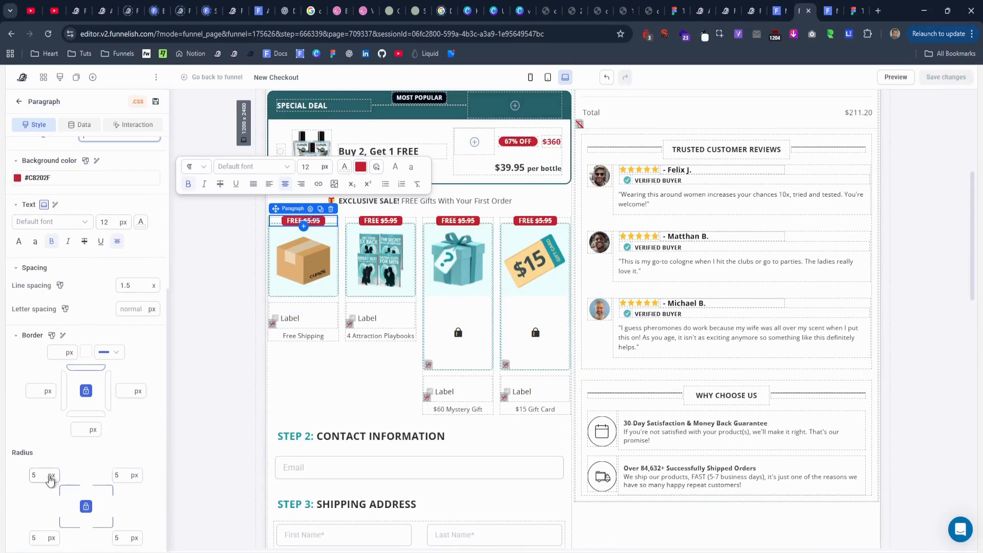
double_click(42, 474)
scroll(47, 470, "up", 6)
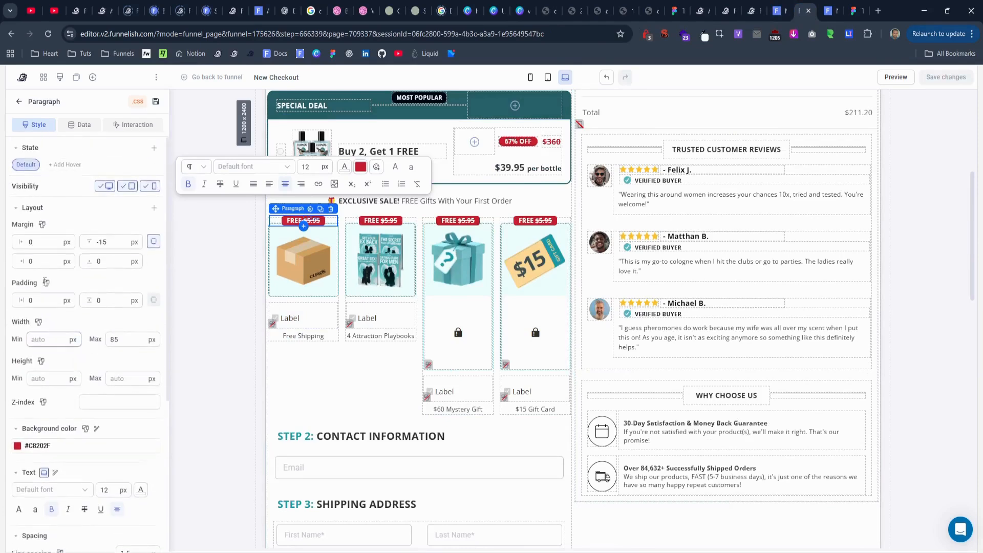
left_click(782, 7)
left_click(752, 11)
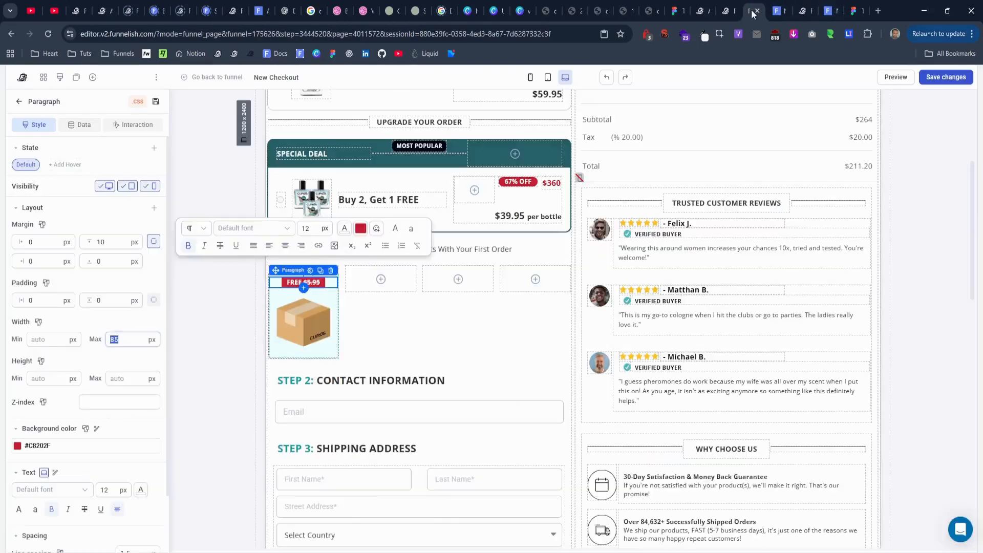
scroll(102, 493, "down", 7)
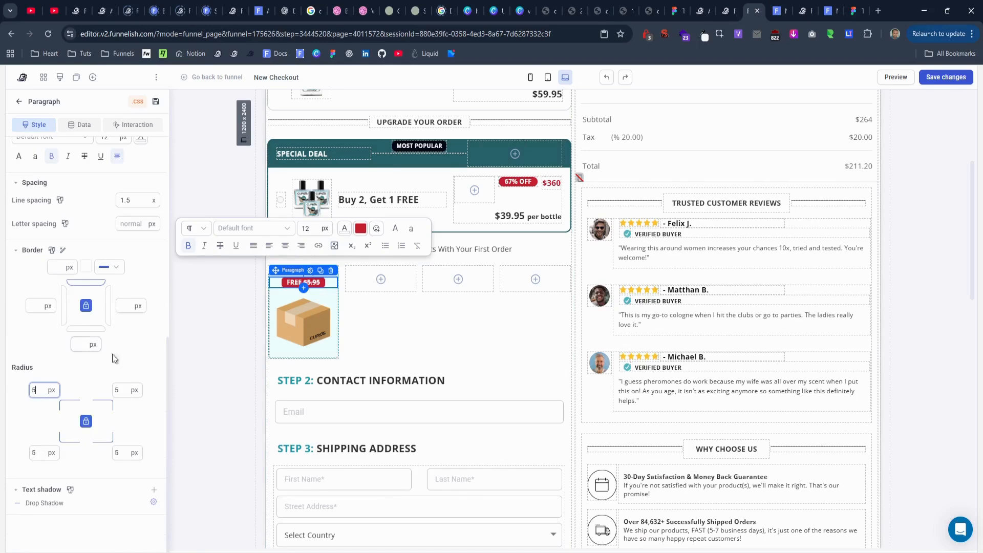
Set the cloned "FREE $5.95" badge's top margin to -15 px and save the page changes.
scroll(131, 355, "up", 7)
double_click(110, 240)
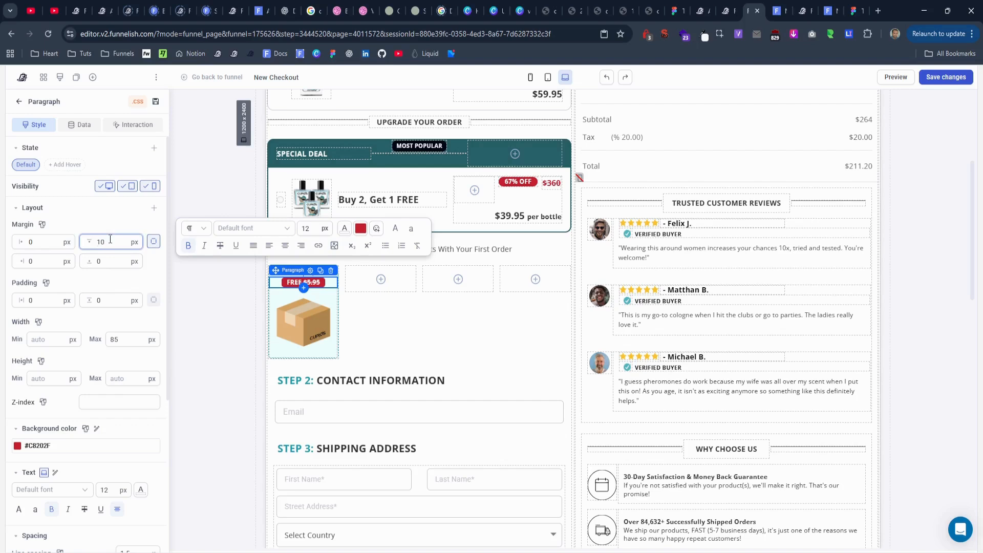
type("-15")
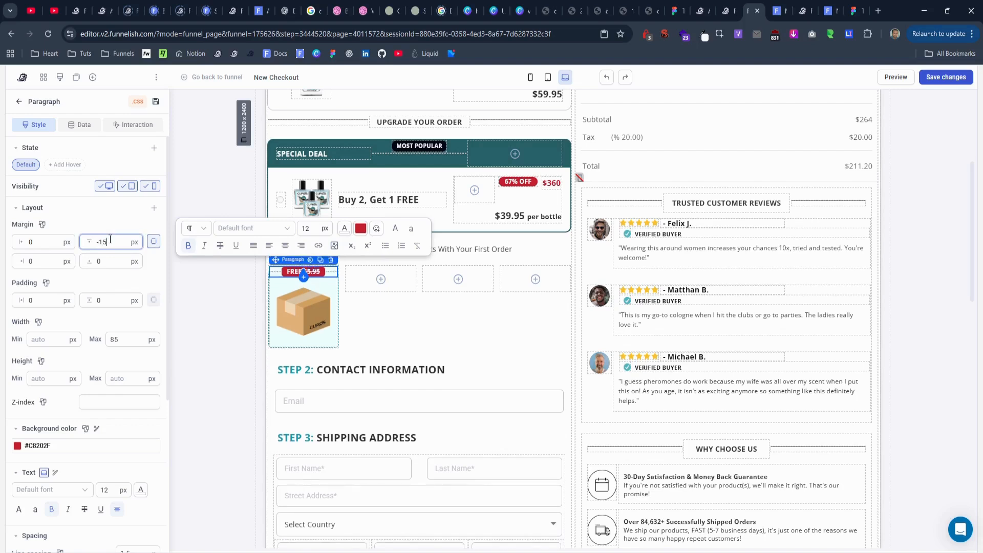
left_click(235, 299)
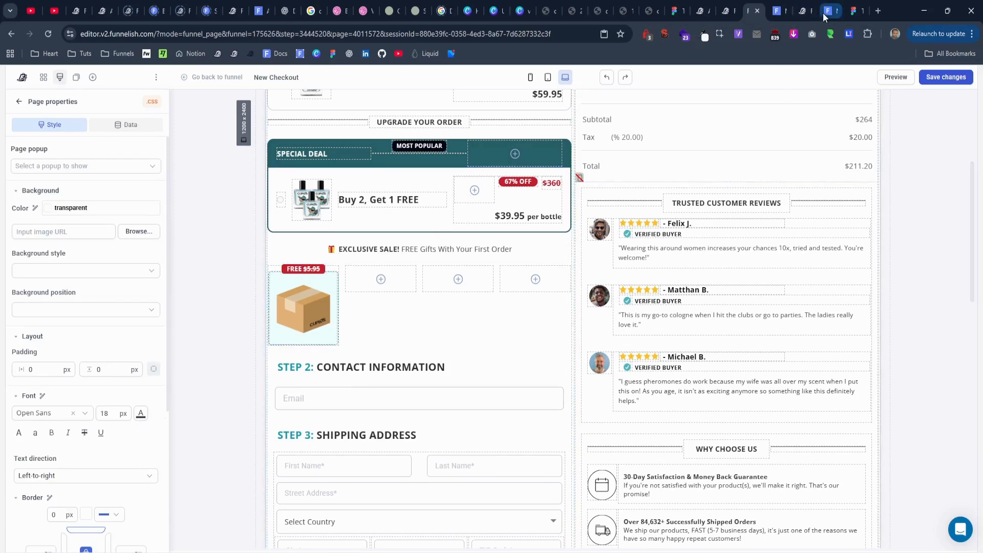
left_click(807, 13)
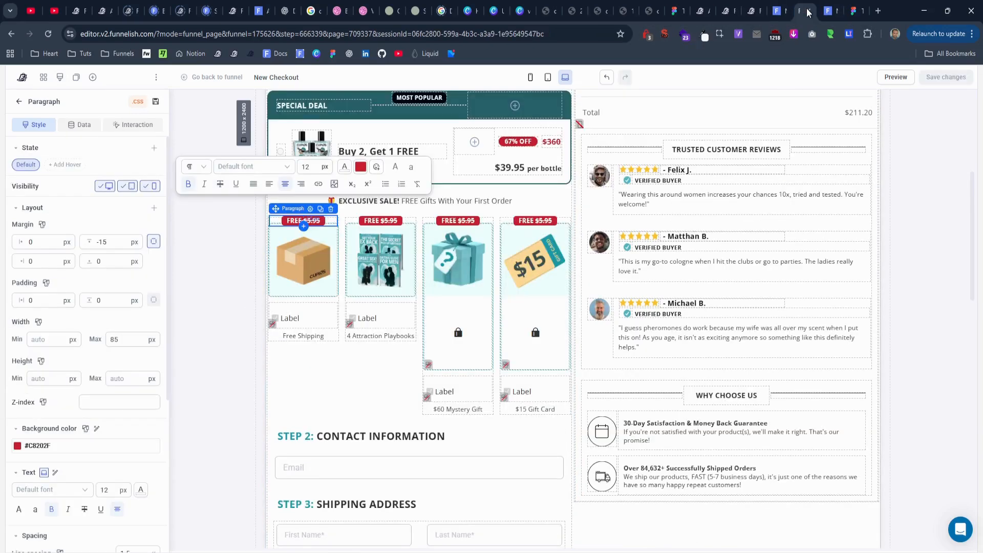
left_click(780, 11)
left_click(781, 11)
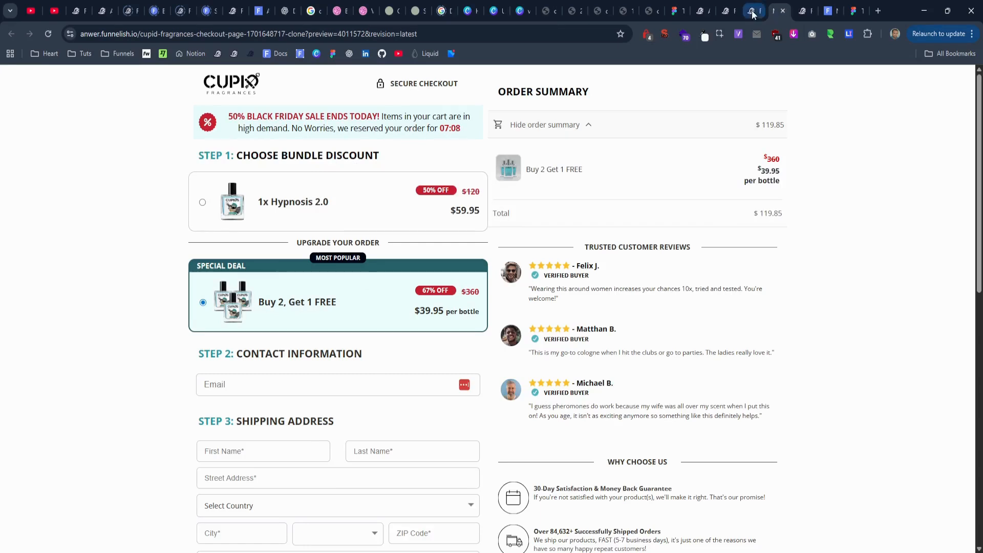
left_click(945, 78)
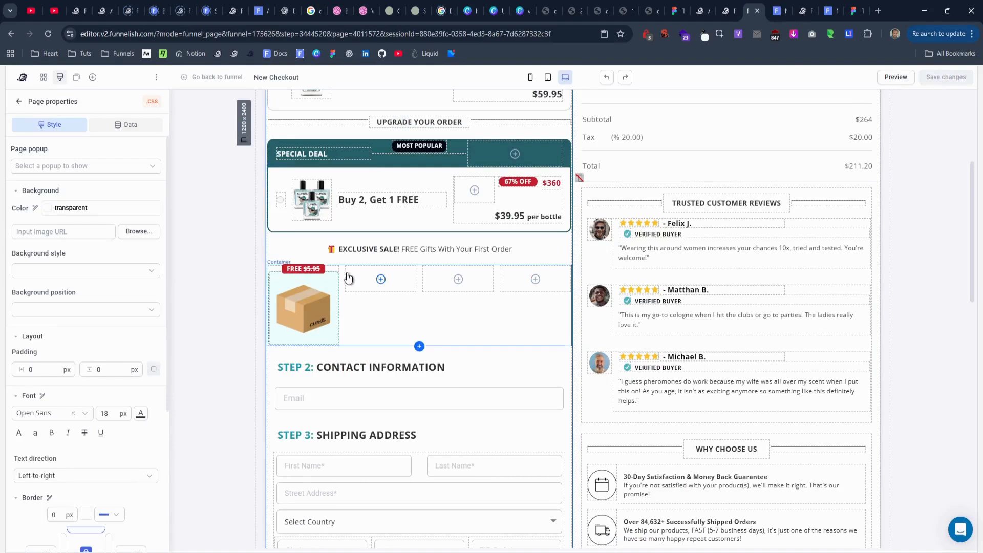
Duplicate the first gift container with its box image and badge, and move the copy into the second column of the gifts row.
left_click(269, 271)
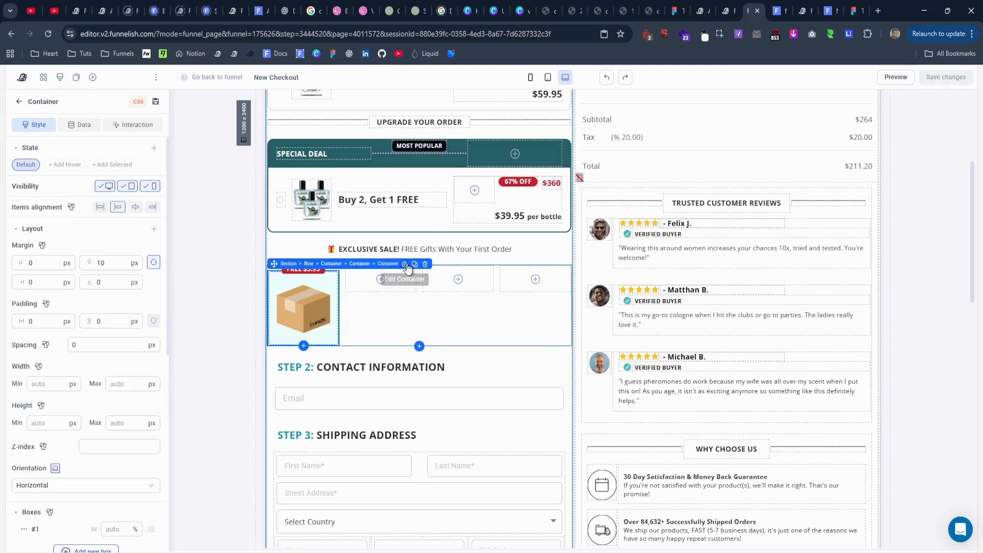
key("ctrl+d")
left_click_drag(273, 263, 370, 268)
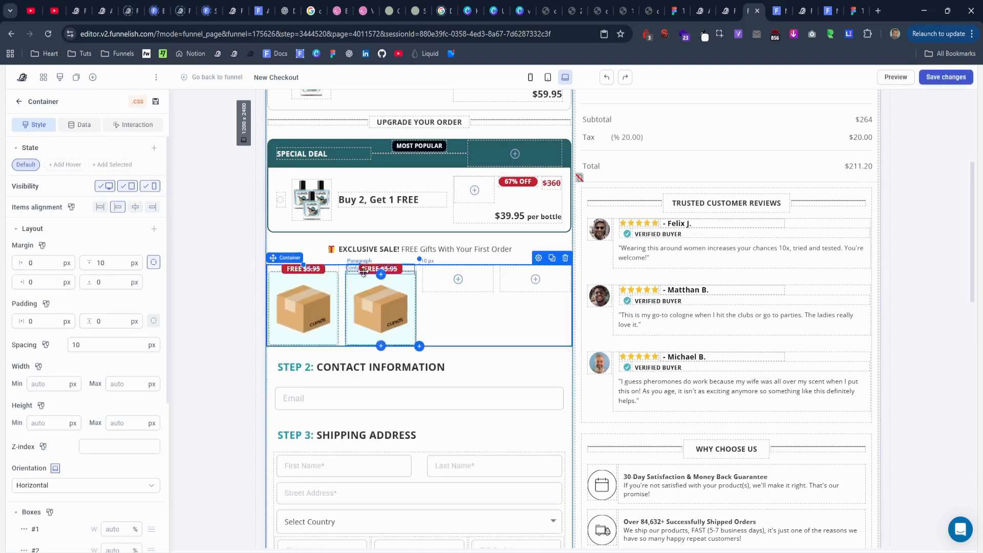
Duplicate the second column's gift container twice and move the copies into the third and fourth columns.
left_click(347, 273)
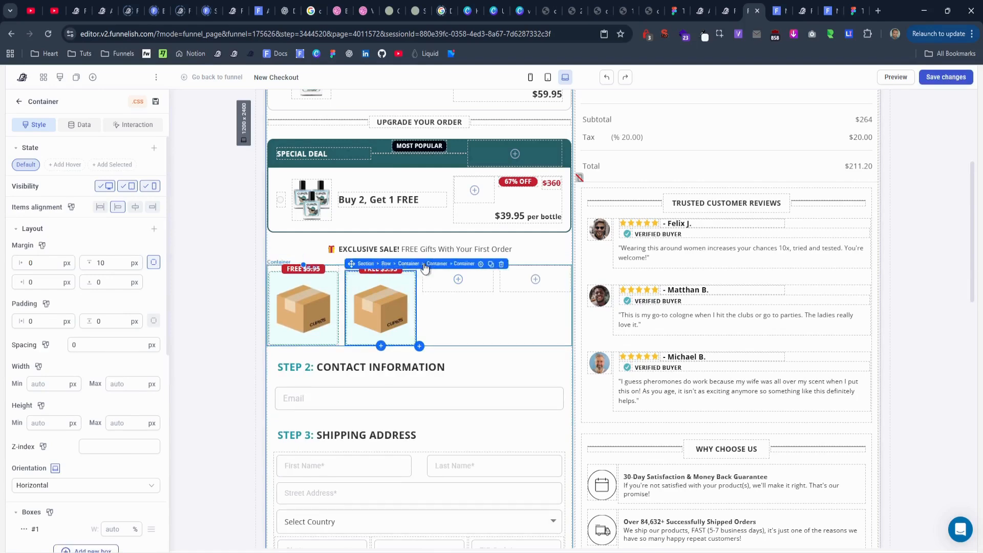
left_click(492, 264)
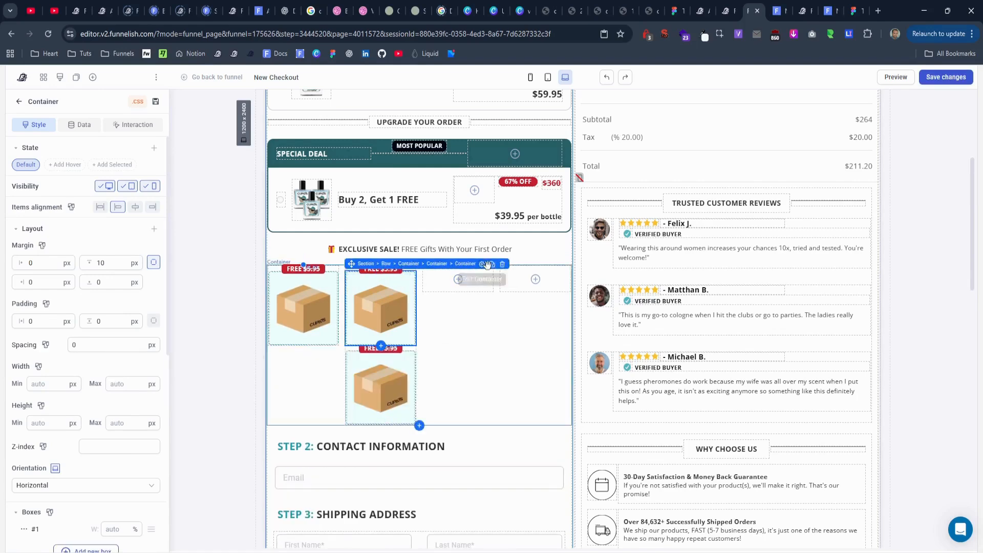
left_click(490, 265)
left_click_drag(352, 265, 454, 270)
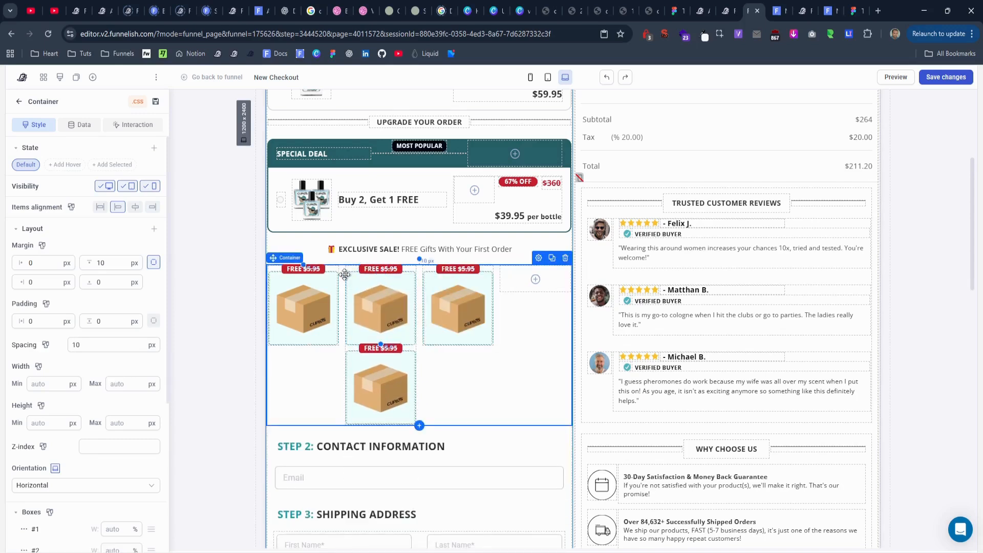
left_click_drag(346, 275, 508, 271)
Replace the second gift's image with the image URL copied from the original 4 Attraction Playbooks gift.
left_click(355, 304)
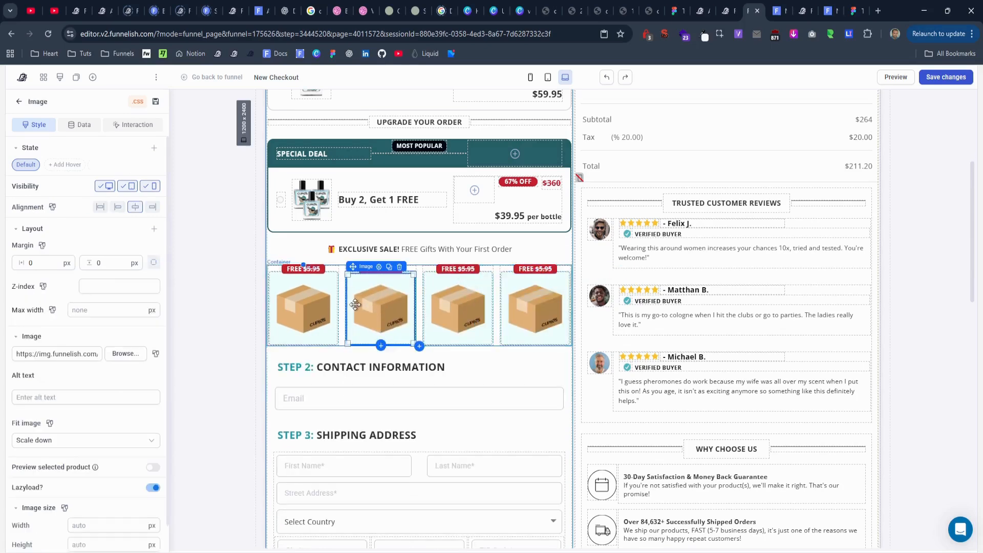
left_click(800, 11)
left_click(392, 260)
triple_click(78, 332)
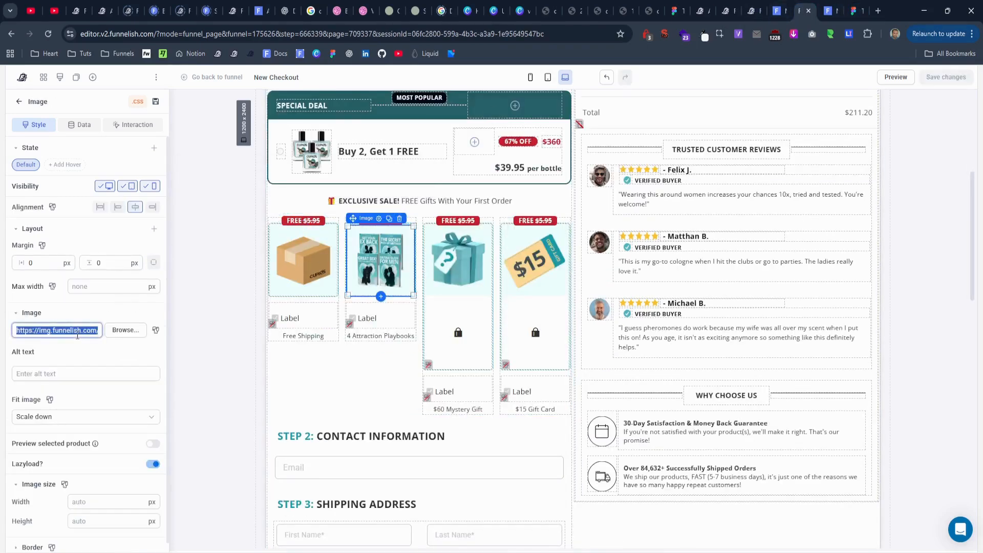
left_click(754, 11)
triple_click(94, 356)
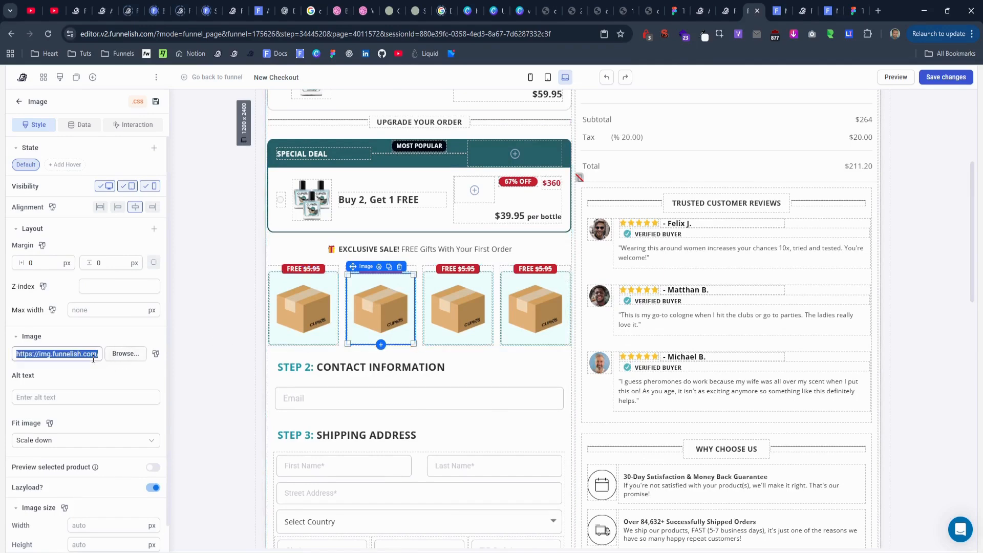
key("ctrl+v")
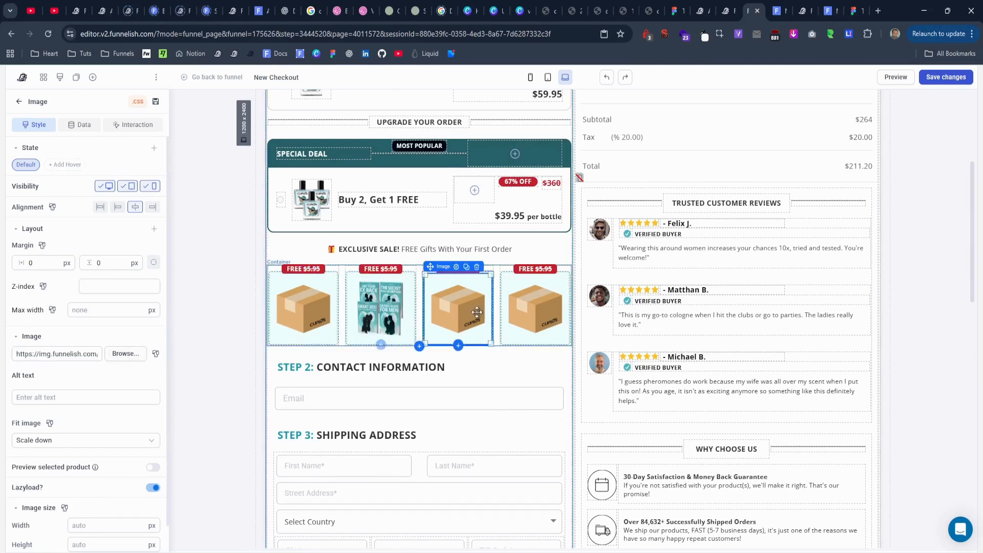
Replace the third gift's image with the image URL copied from the original $60 Mystery Gift.
left_click(802, 11)
left_click(441, 279)
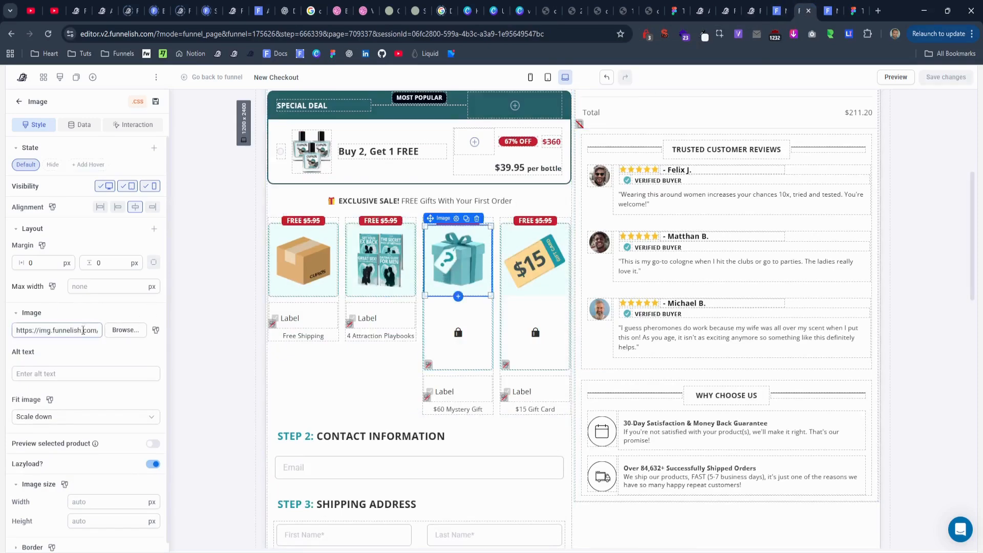
triple_click(77, 330)
left_click(749, 11)
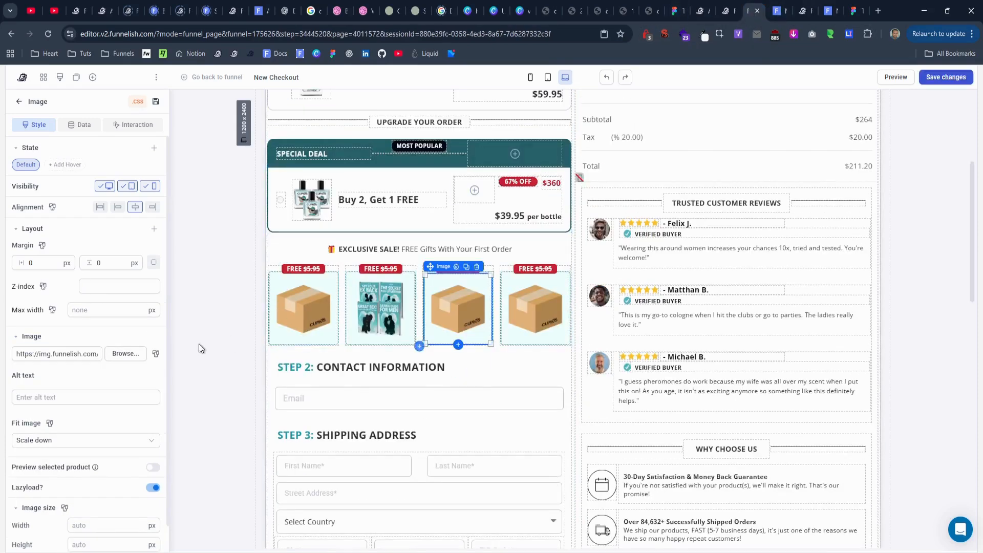
triple_click(57, 354)
key("ctrl+v")
Replace the fourth gift's image with the image URL copied from the original $15 Gift Card.
left_click(801, 11)
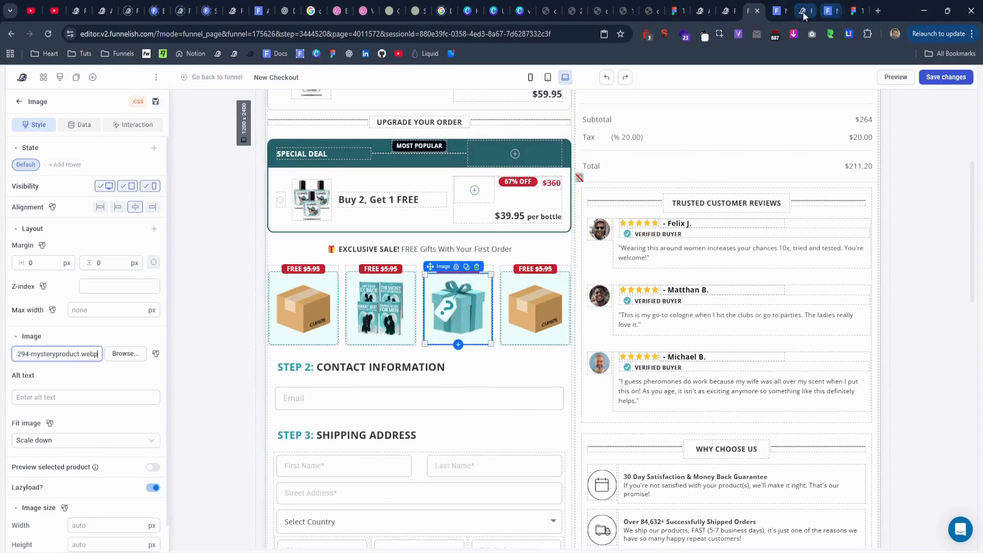
left_click(536, 259)
triple_click(82, 331)
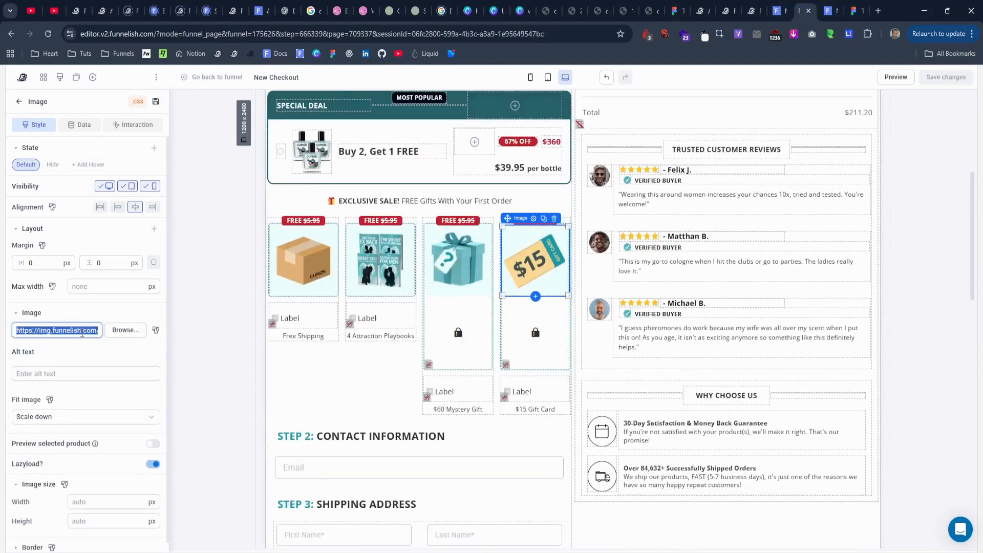
left_click(749, 11)
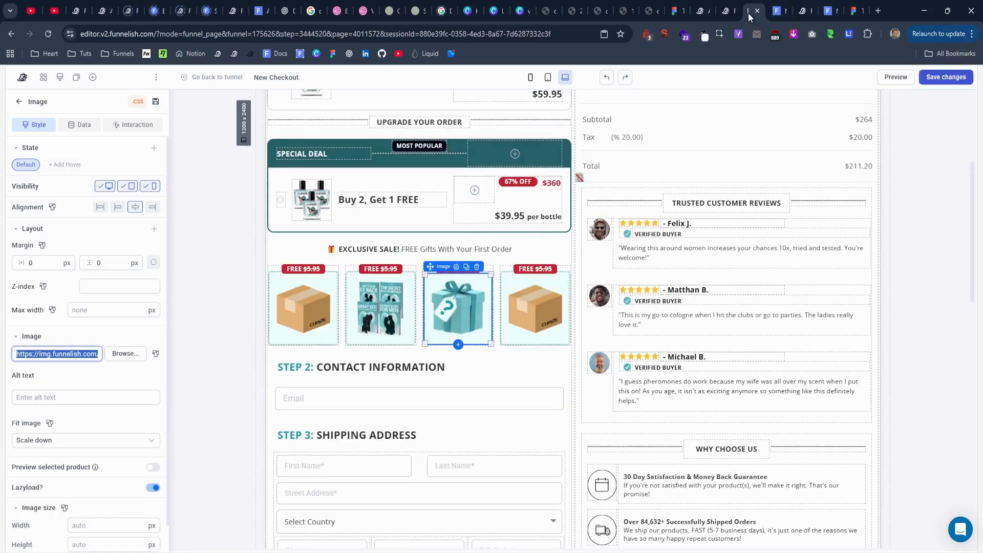
left_click(527, 296)
triple_click(63, 357)
key("ctrl+v")
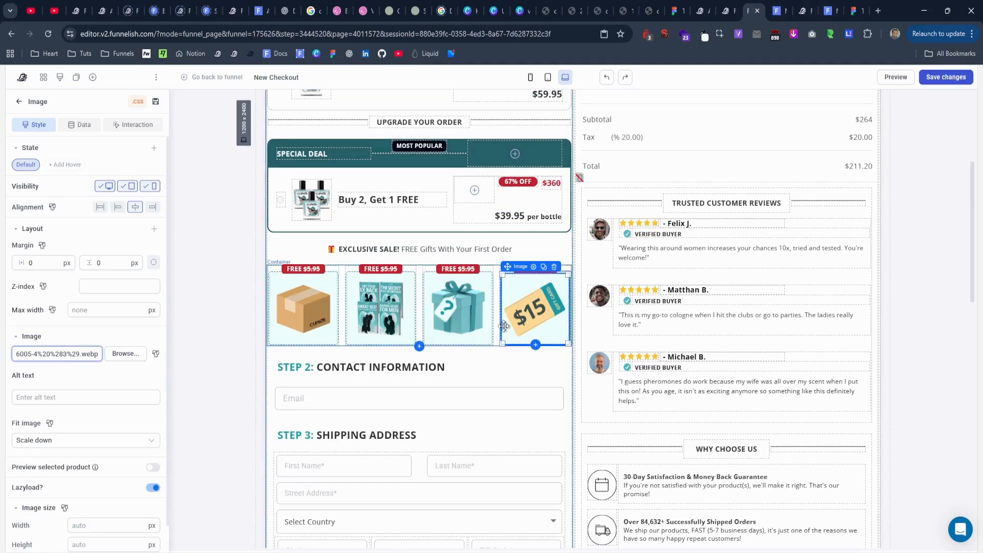
Add a Headline element beneath the gift container in the third column.
left_click(472, 318)
left_click(458, 346)
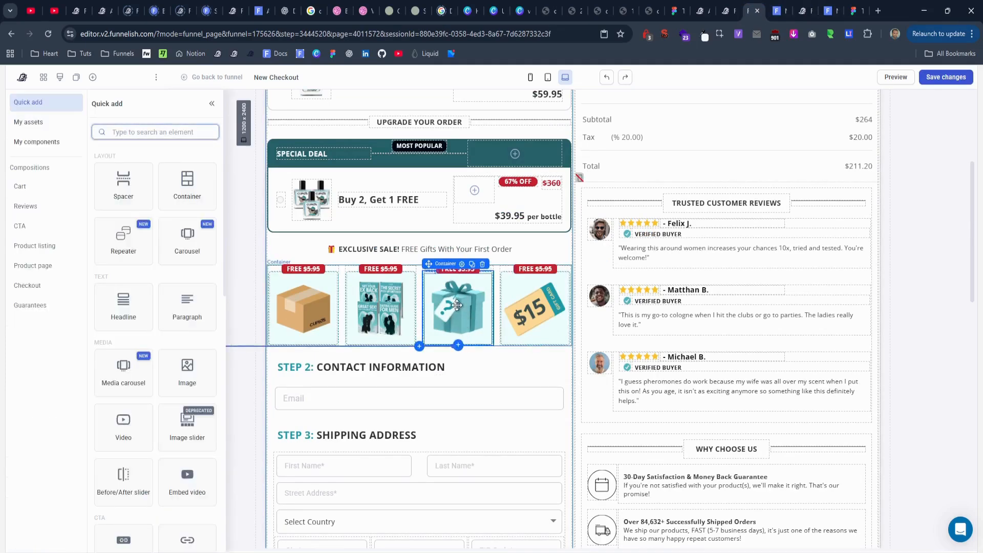
left_click(457, 308)
left_click(458, 346)
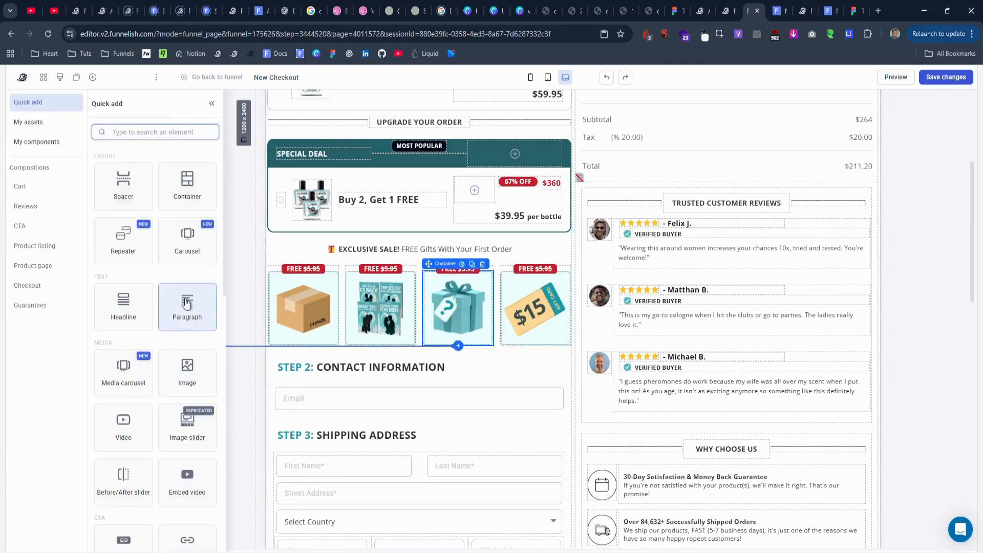
left_click(133, 311)
Set the new headline's top margin and its horizontal and vertical padding to 0 px, and clear its placeholder text.
double_click(115, 244)
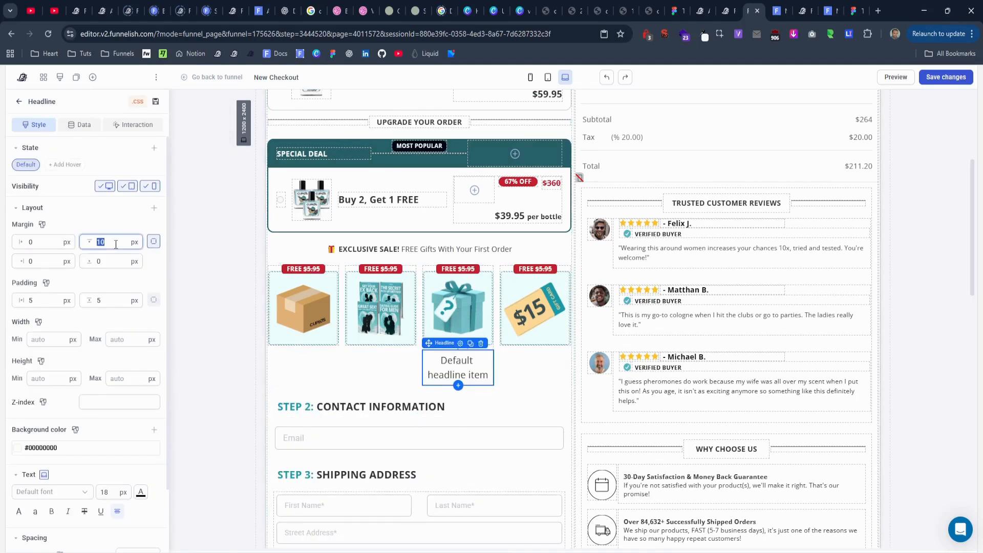
type("0")
double_click(102, 281)
type("0")
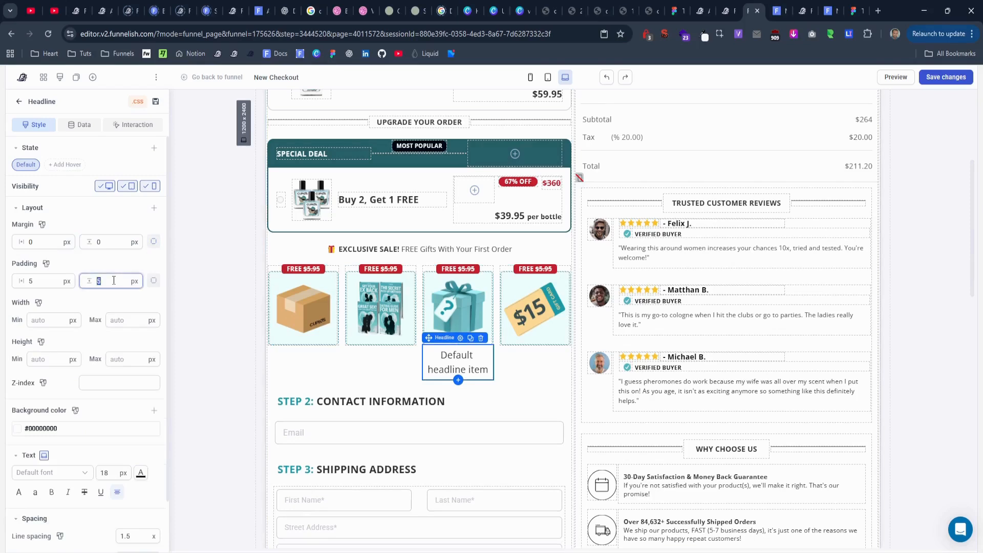
double_click(48, 283)
type("0")
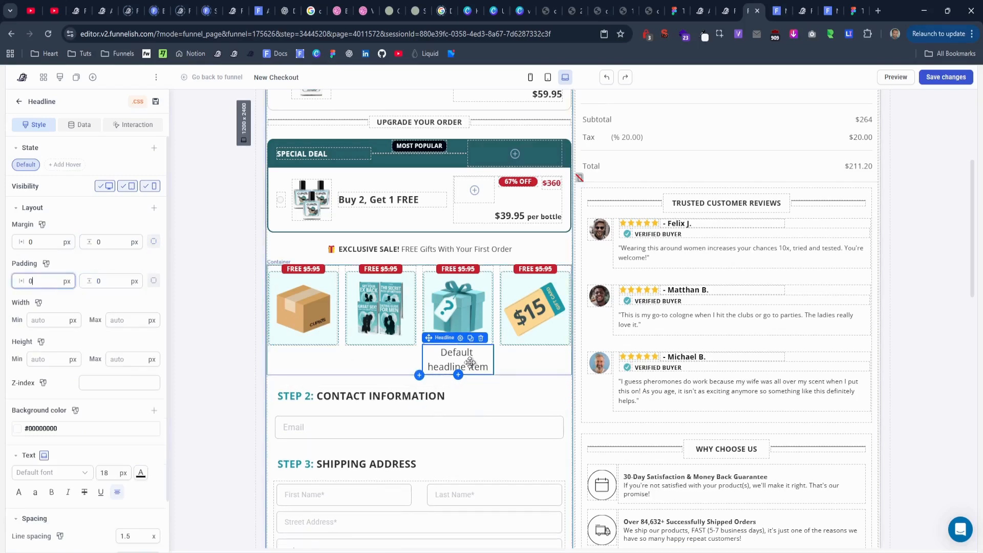
triple_click(458, 364)
key("BackSpace")
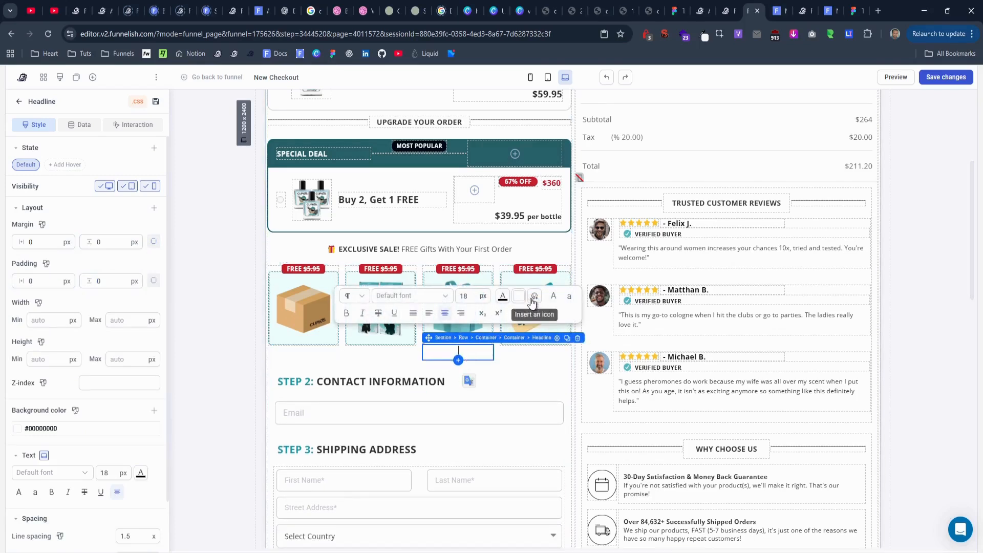
Insert the filled lock icon from the Development category into the empty headline beneath the third gift.
left_click(534, 296)
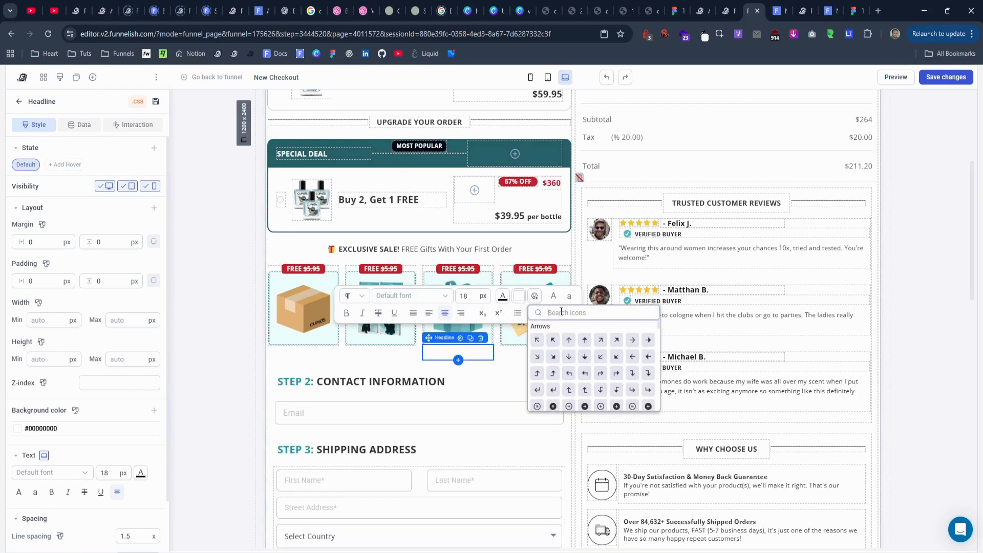
type("lock")
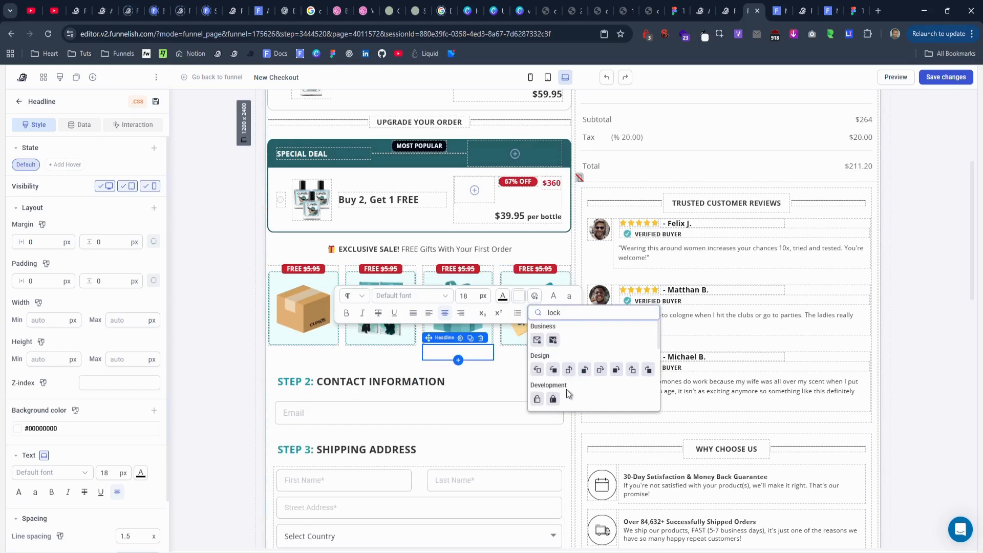
left_click(553, 399)
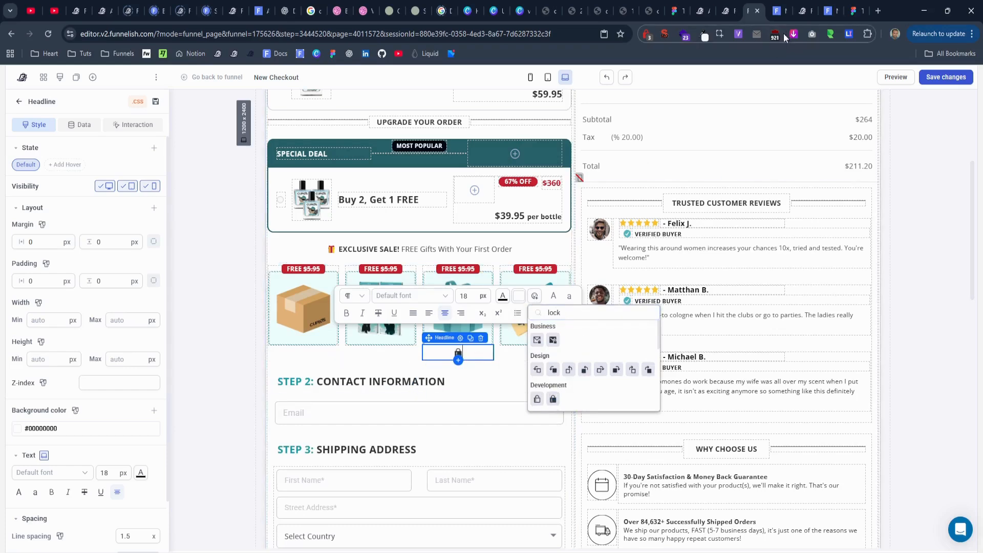
Check the original lock headline's height, background, text and spacing settings, and open the background color of the cloned step's lock headline.
left_click(791, 14)
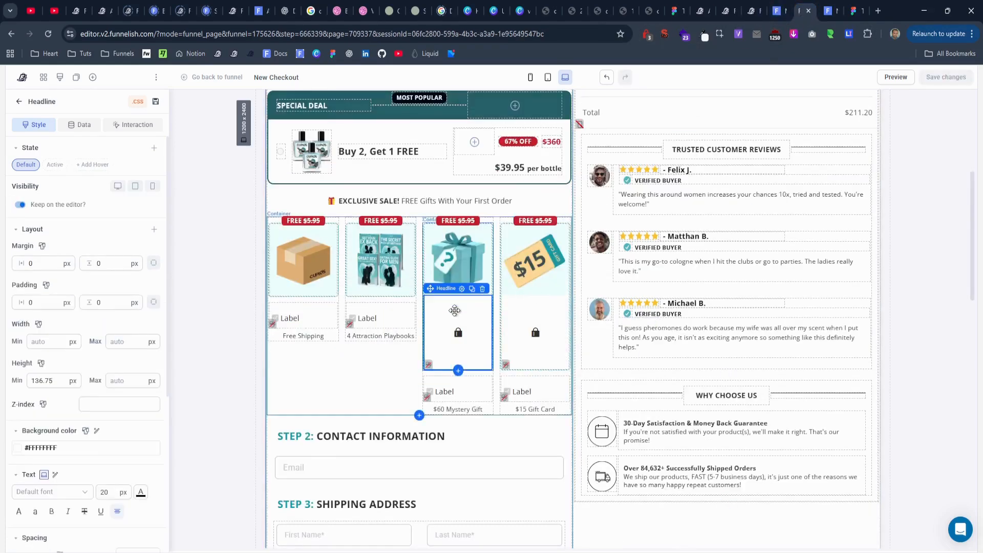
scroll(100, 429, "down", 2)
left_click(83, 341)
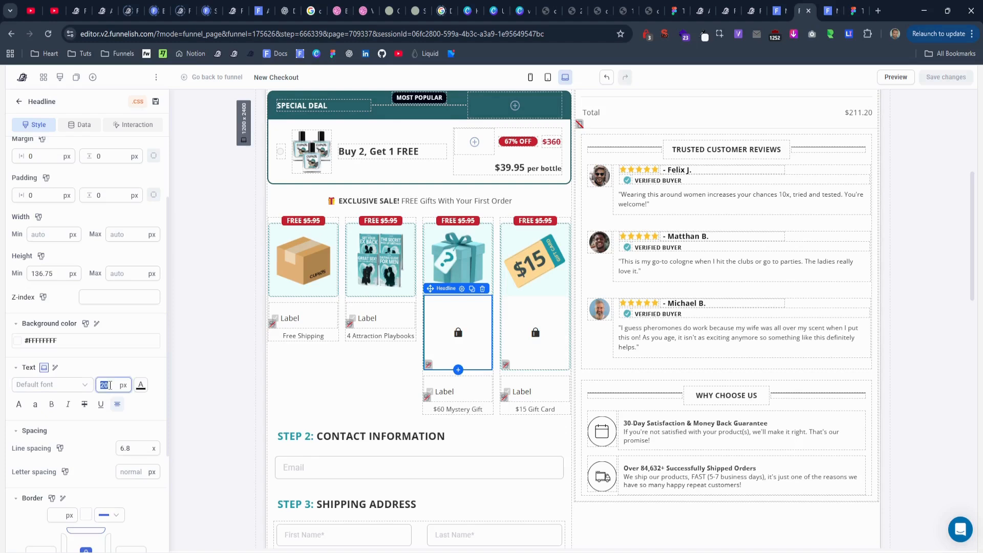
scroll(102, 461, "down", 2)
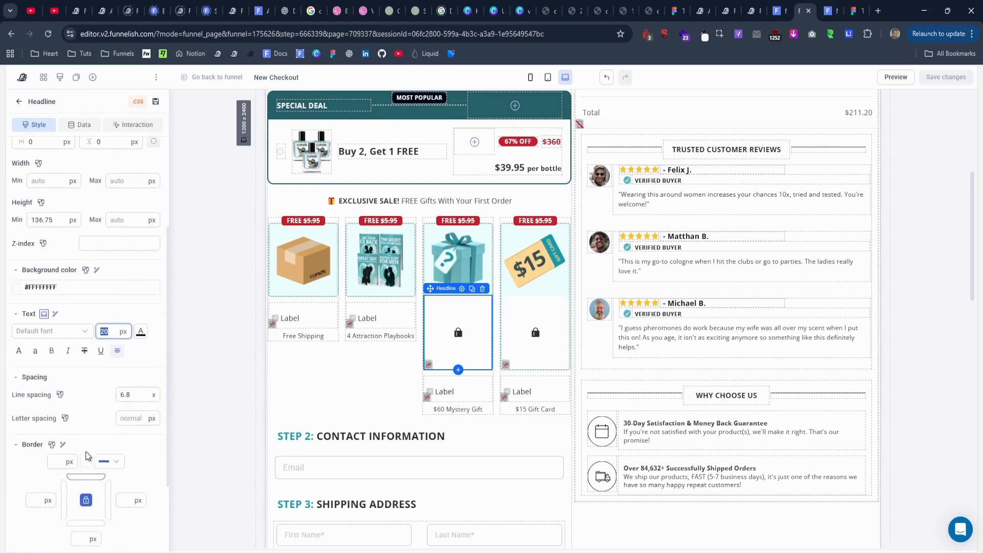
scroll(101, 404, "up", 3)
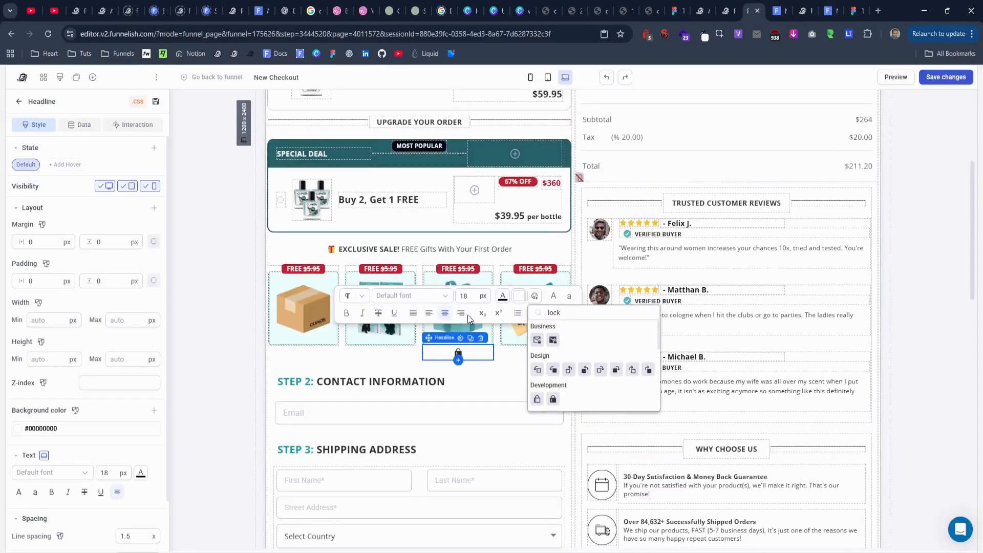
scroll(55, 445, "down", 2)
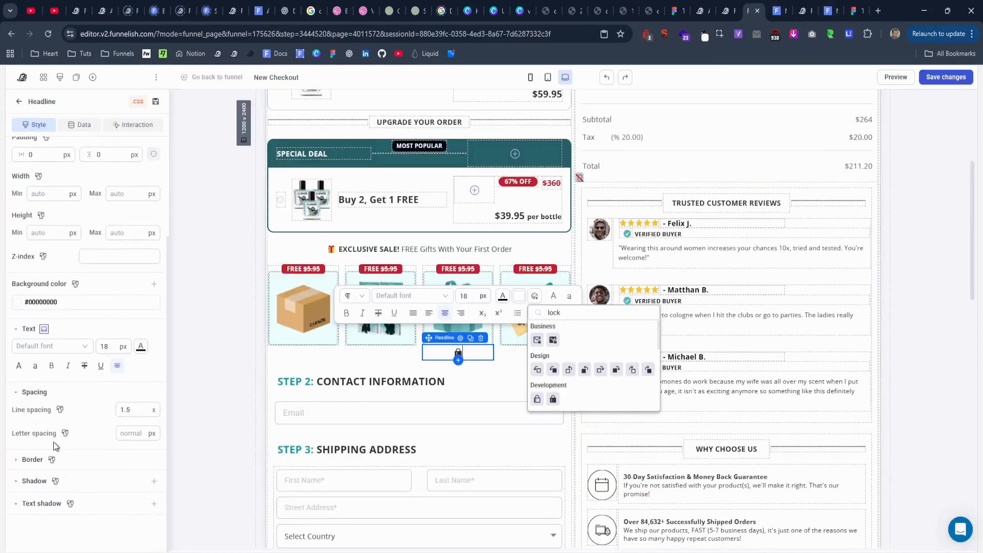
left_click(44, 302)
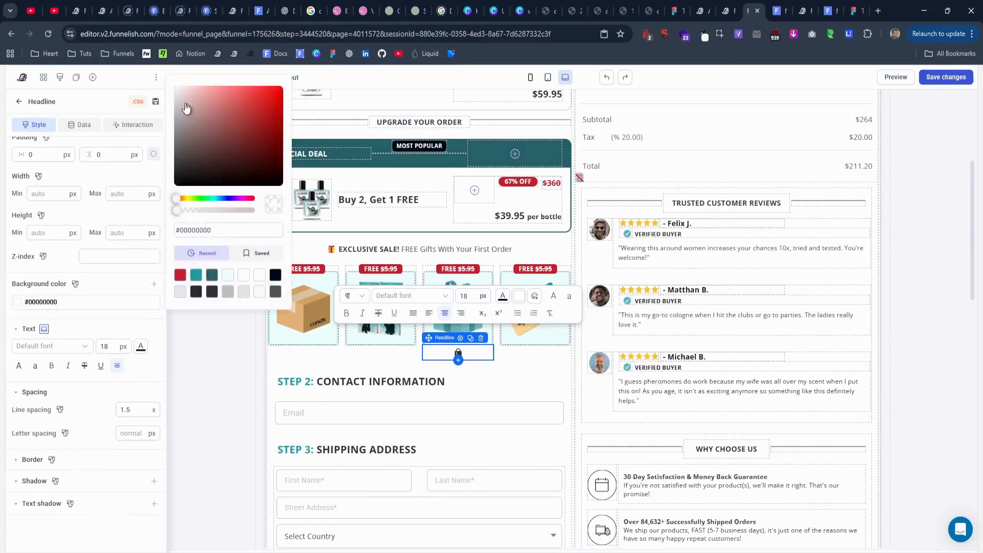
Give the lock headline an opaque #FFFFFFFF background and set its font size to 20 px.
left_click_drag(176, 210, 255, 210)
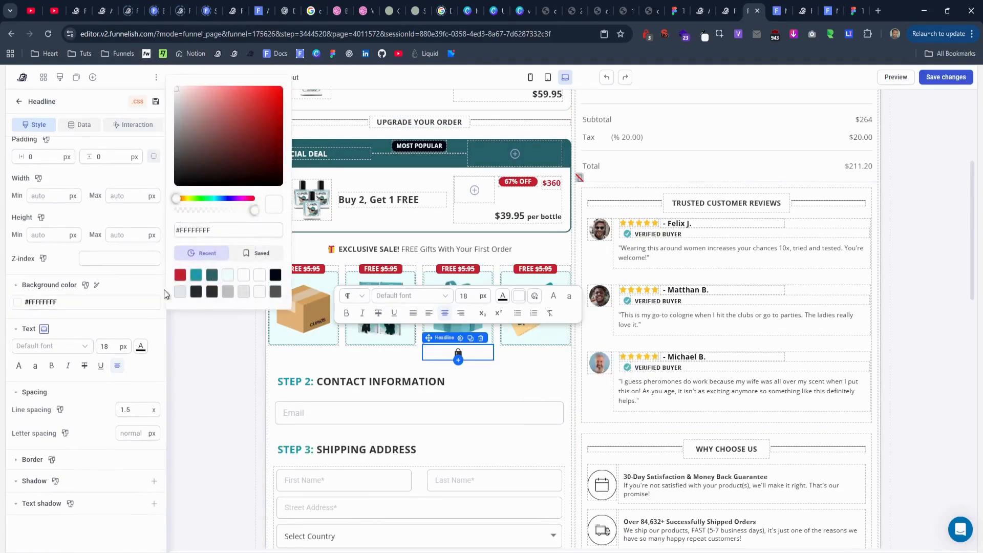
left_click(119, 256)
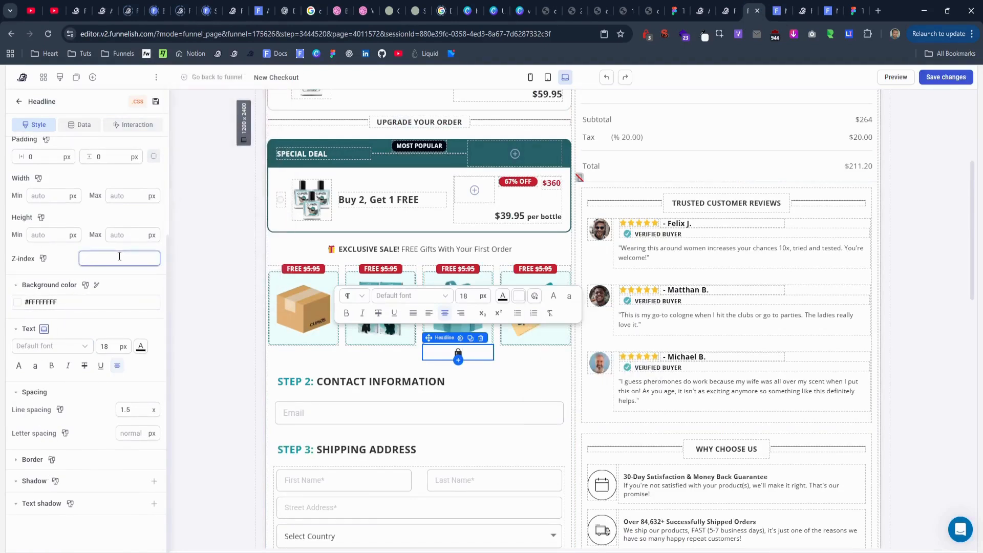
double_click(116, 346)
type("20")
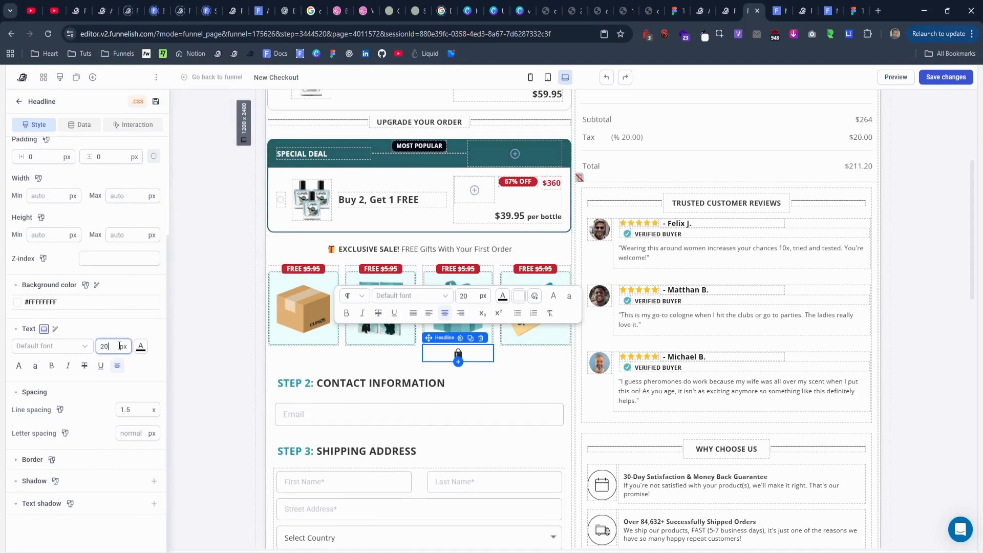
Copy the line spacing of 6.8 from the reference checkout's lock headline to the new lock headline.
left_click(136, 410)
left_click(803, 13)
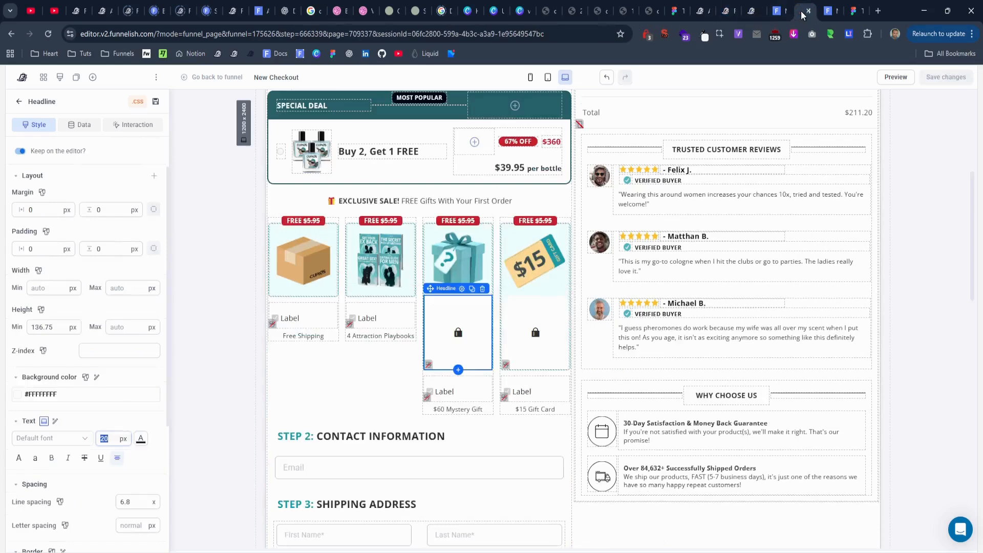
left_click(134, 505)
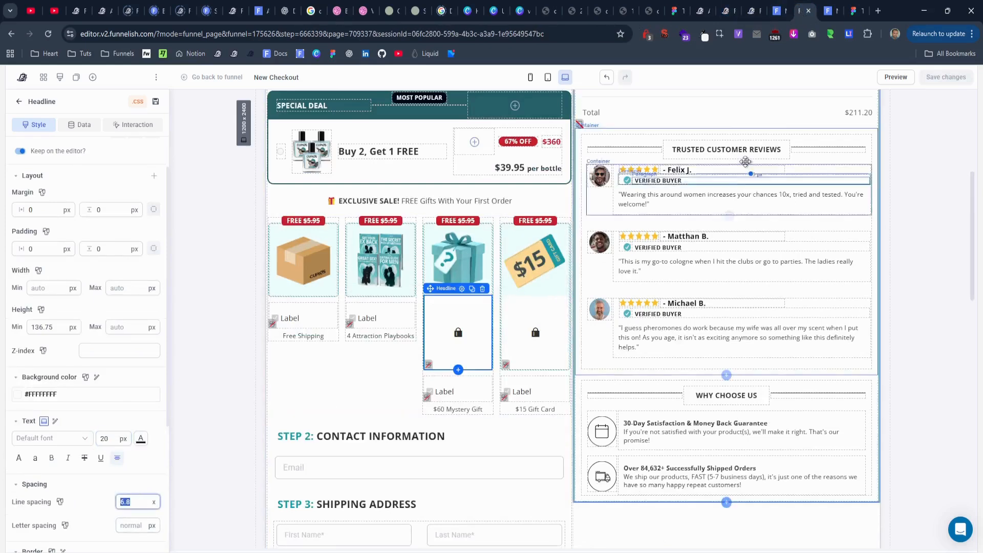
left_click(753, 11)
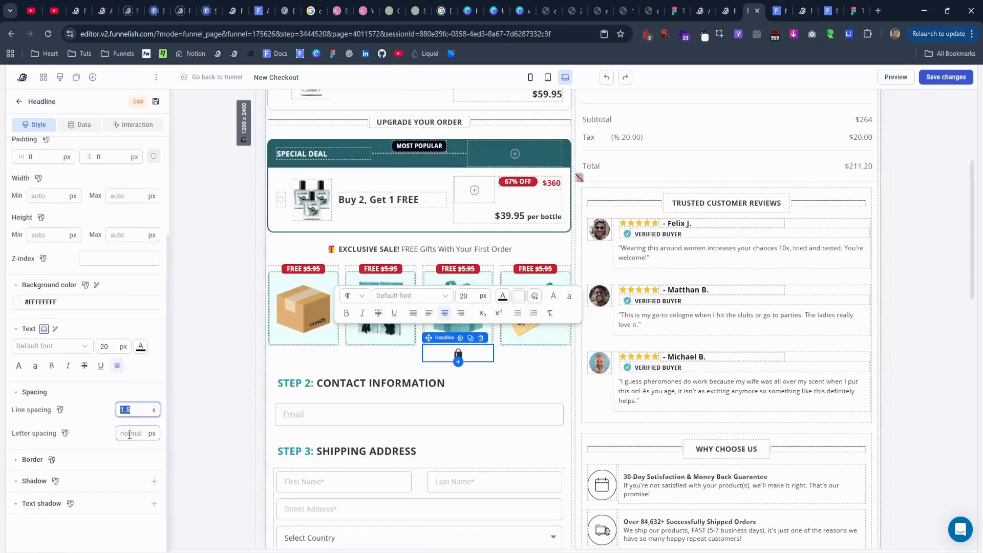
Copy the minimum height of 136.75 px from the reference lock headline to the new one.
left_click(799, 13)
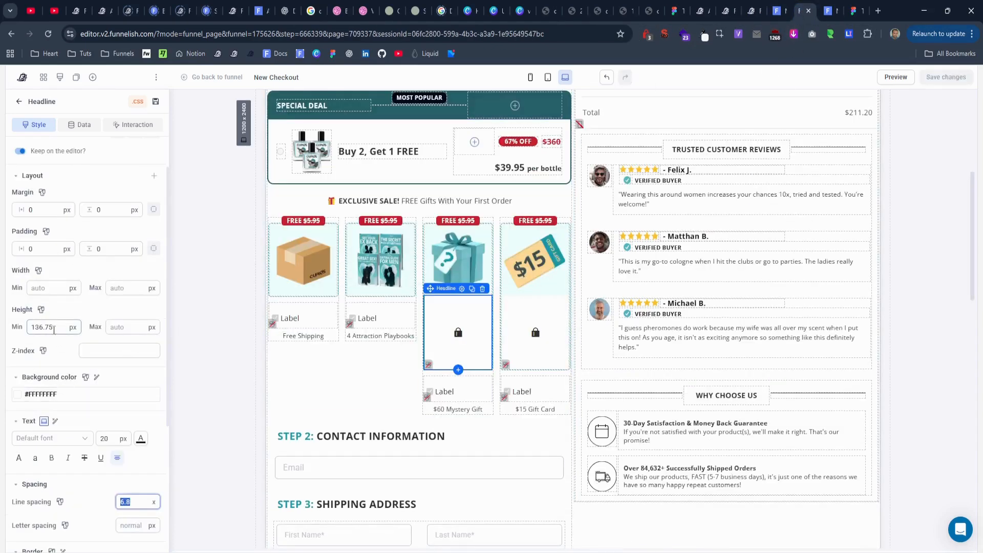
left_click(54, 329)
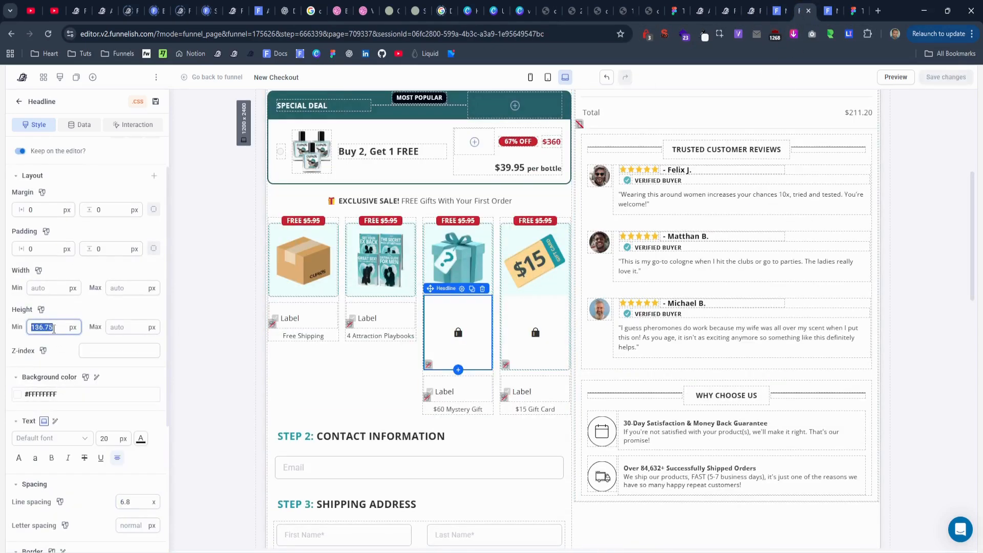
left_click(778, 11)
left_click(752, 11)
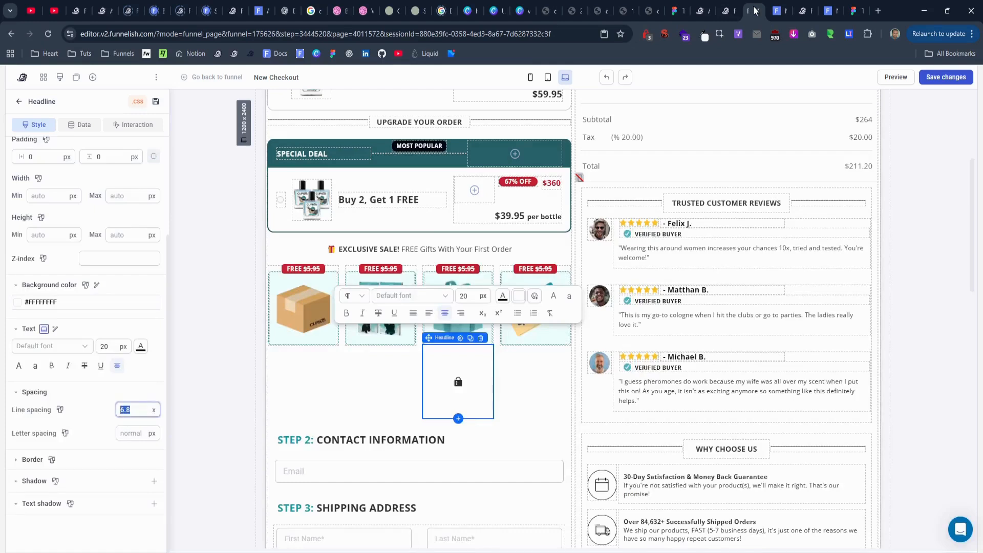
left_click(45, 231)
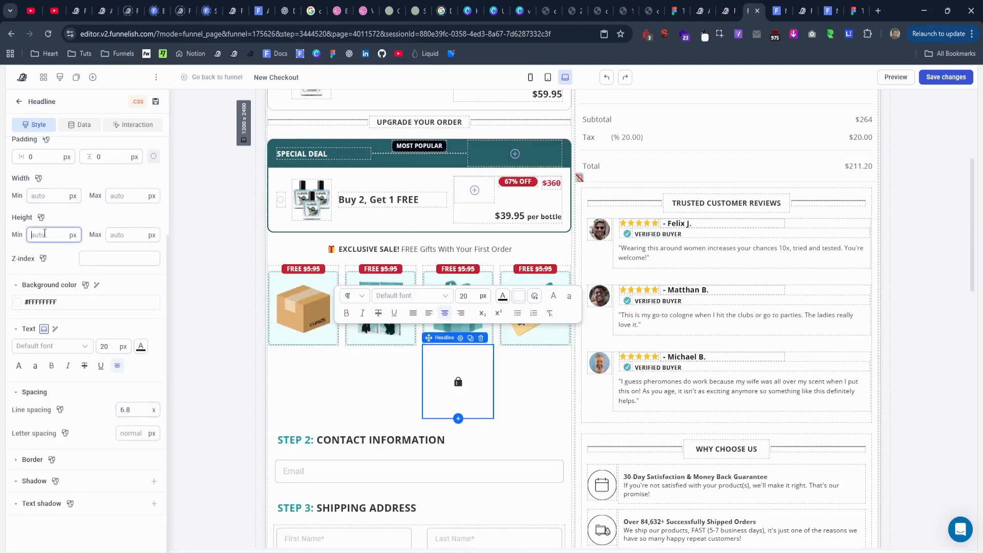
Check the reference headline's corner radius and set all corners of the new lock headline to 8 px.
left_click(797, 19)
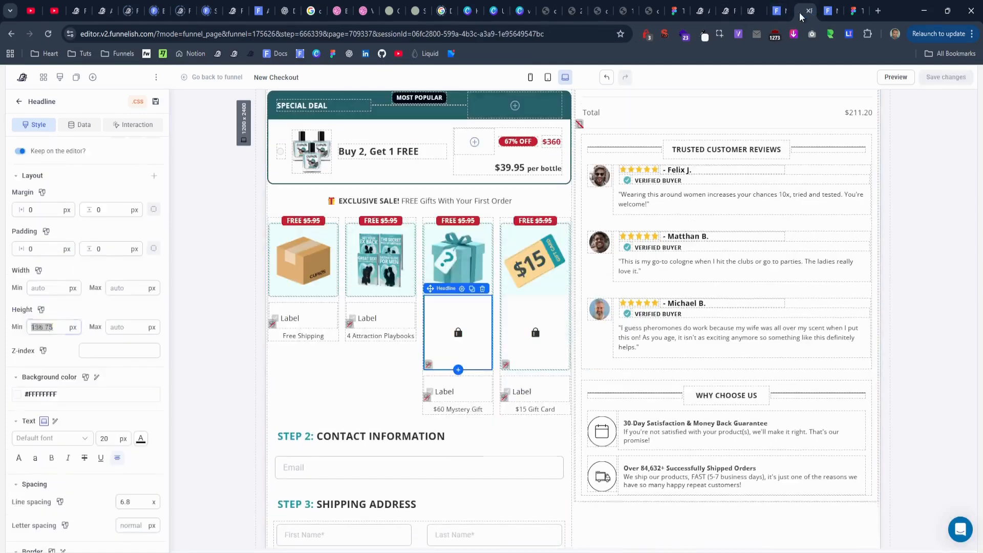
scroll(79, 409, "down", 5)
left_click(40, 426)
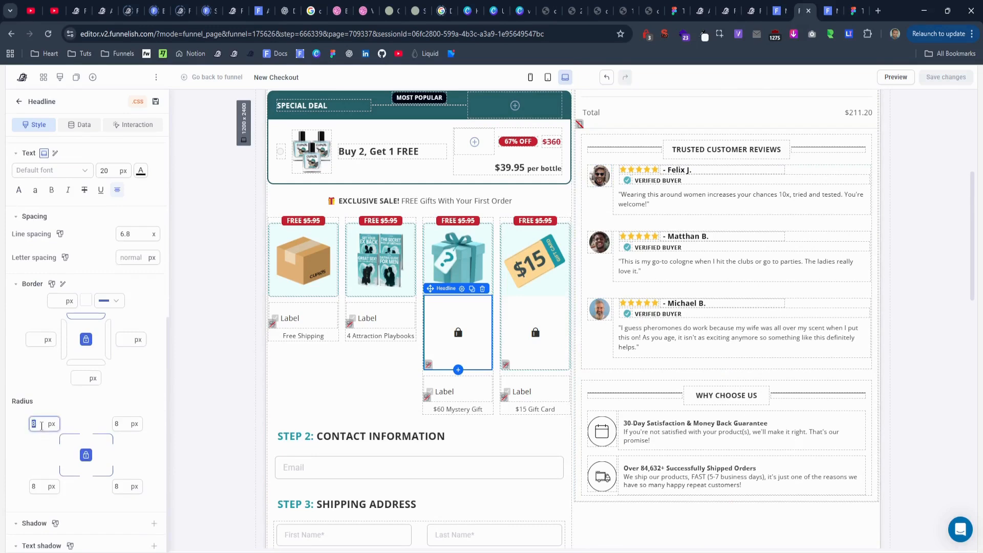
left_click(752, 11)
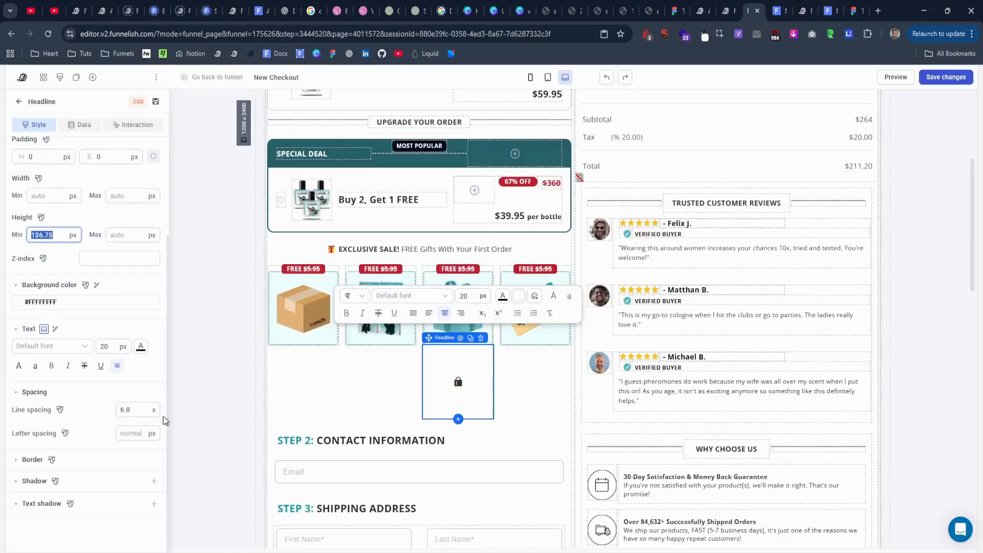
left_click(28, 460)
scroll(31, 410, "down", 4)
left_click(38, 380)
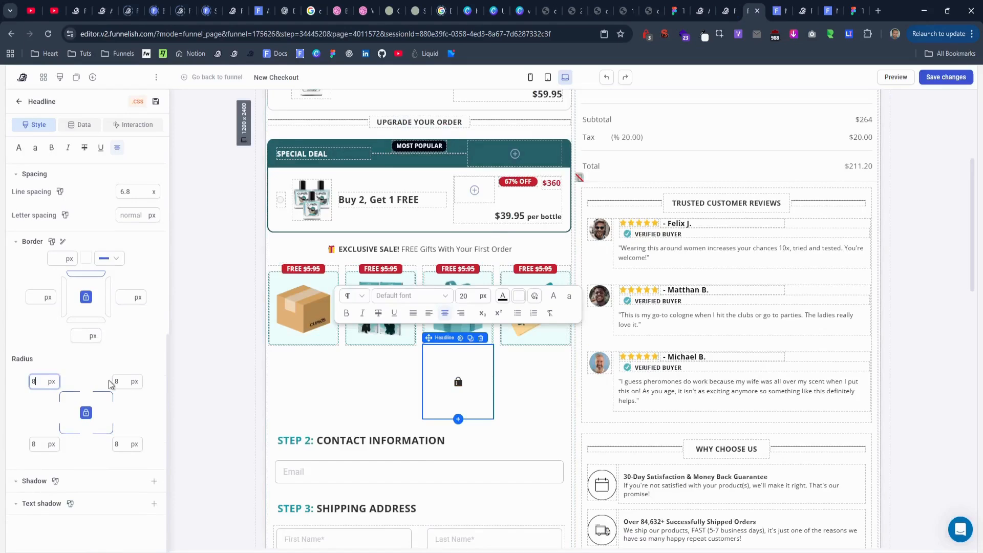
left_click(123, 382)
Copy the element ID "mystery" from the reference lock headline into the new headline's ID.
scroll(134, 336, "up", 7)
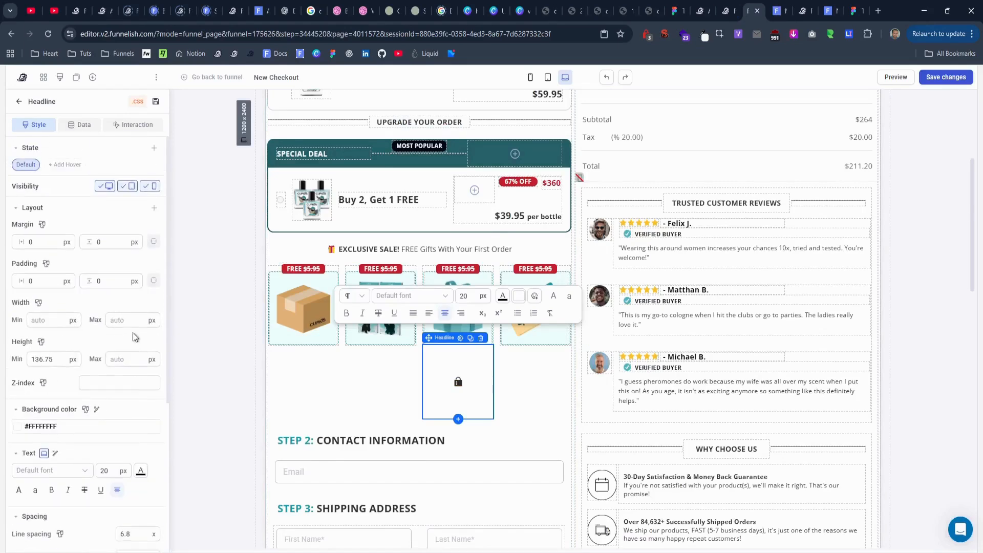
left_click(787, 18)
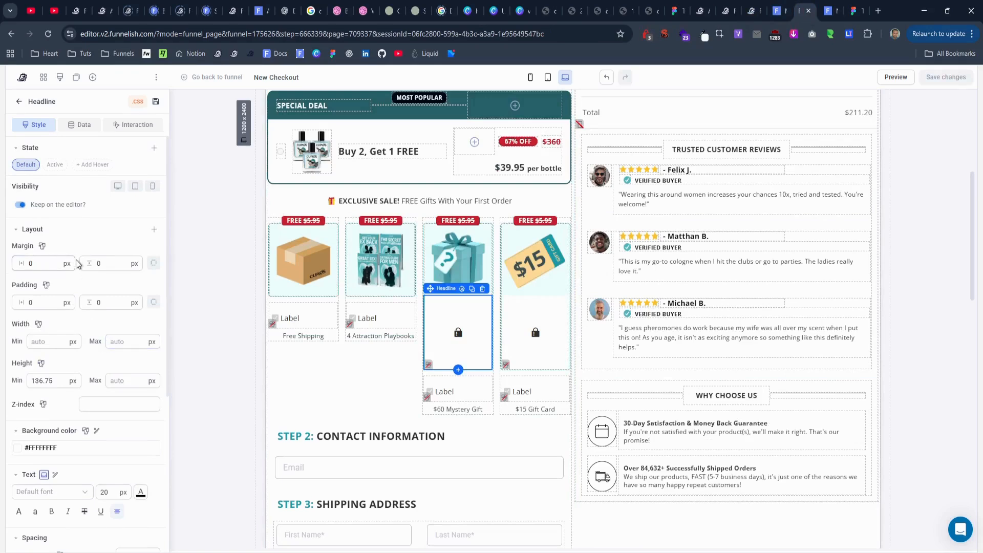
left_click(82, 132)
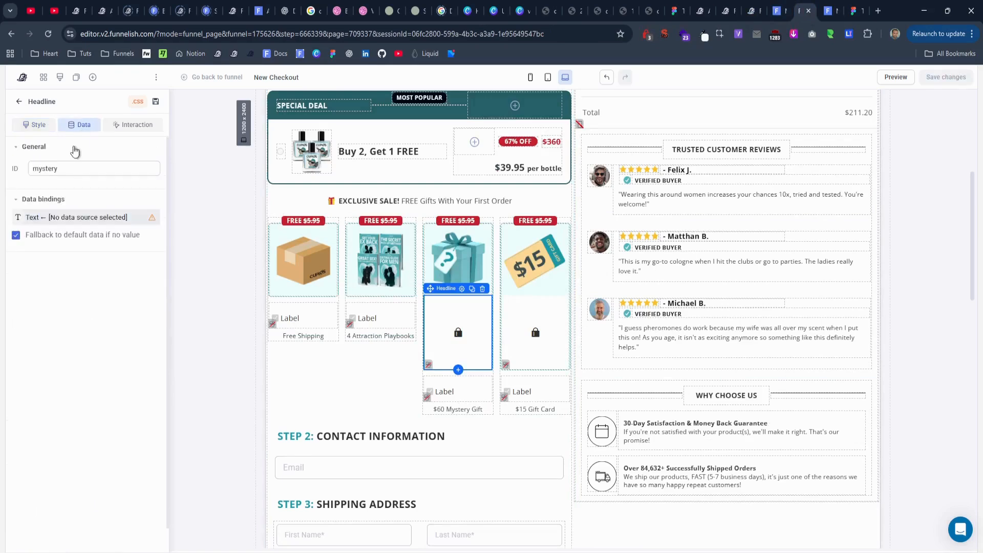
double_click(67, 167)
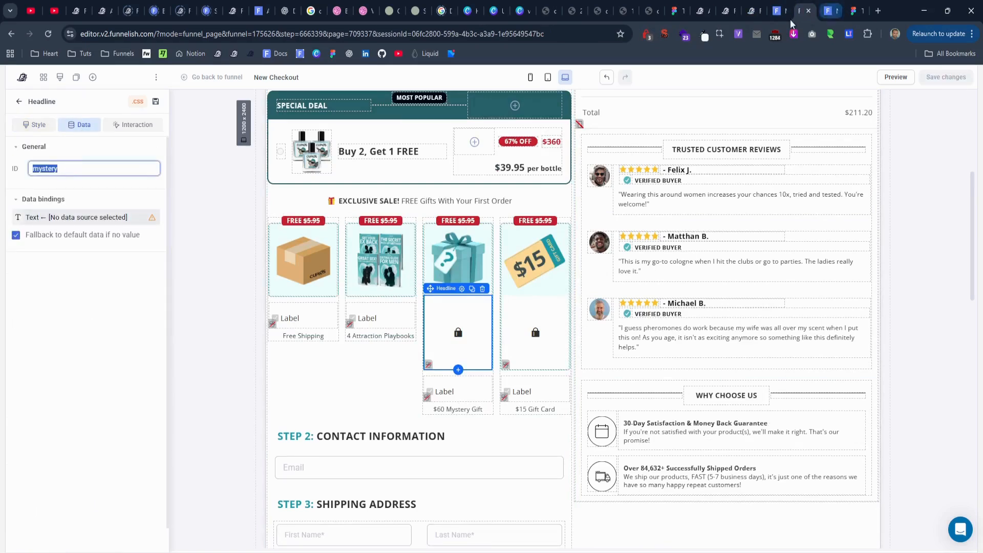
left_click(751, 10)
left_click(81, 131)
left_click(54, 167)
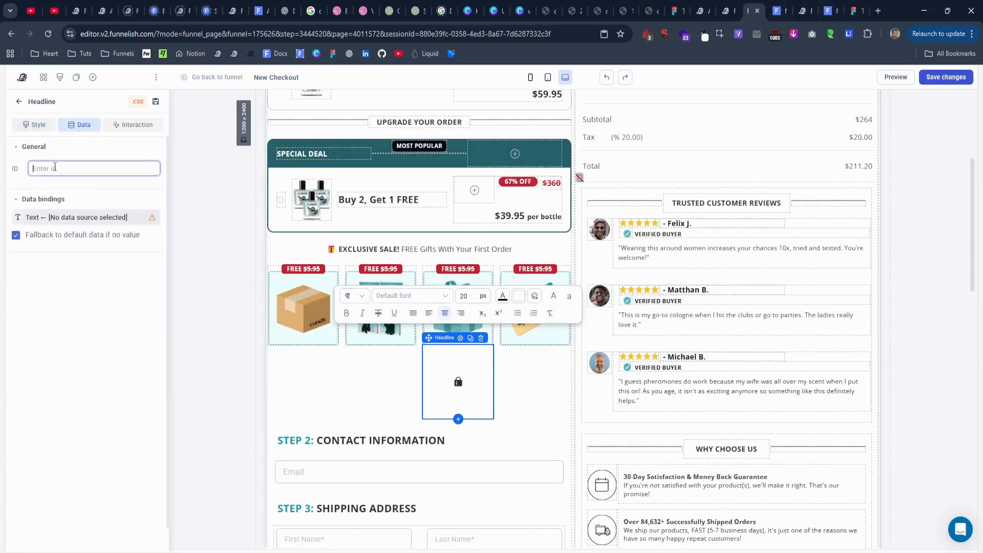
left_click(36, 127)
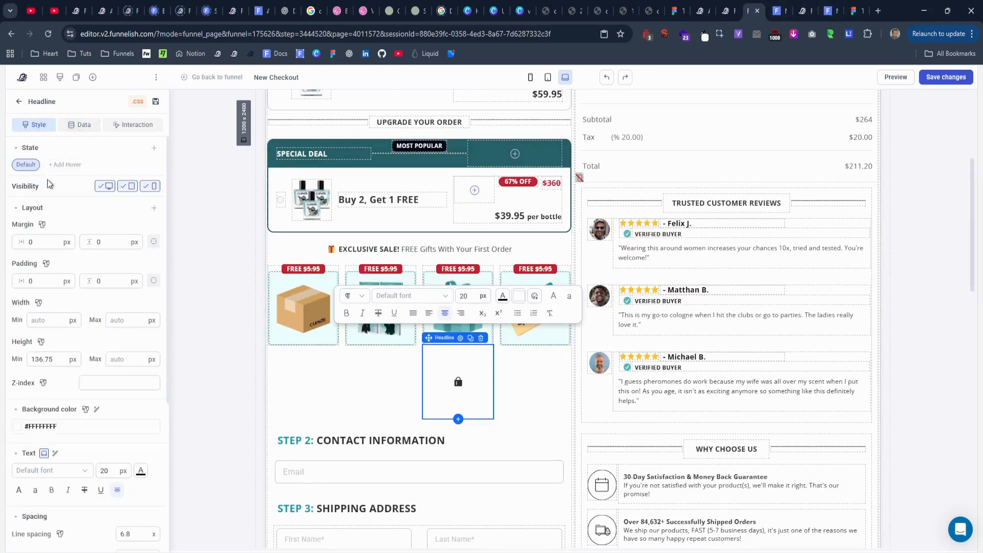
Following the reference, hide the lock headline on desktop, tablet and mobile in its Default state, but keep it on the editor.
left_click(781, 15)
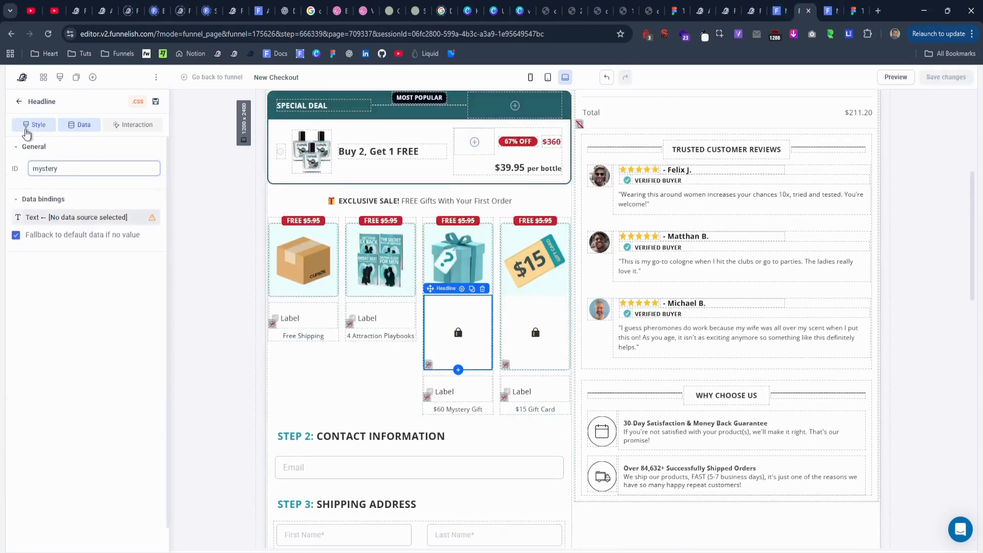
left_click(31, 125)
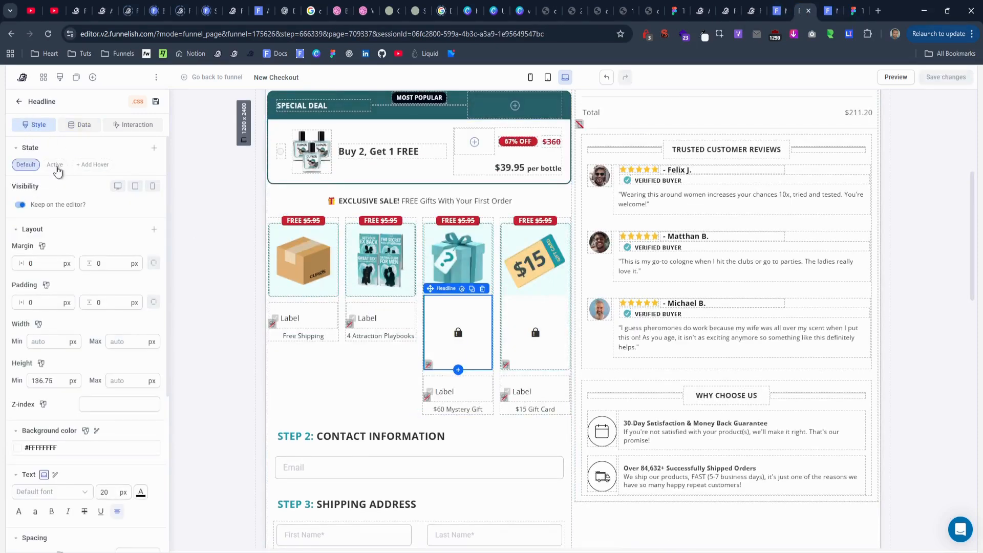
left_click(754, 11)
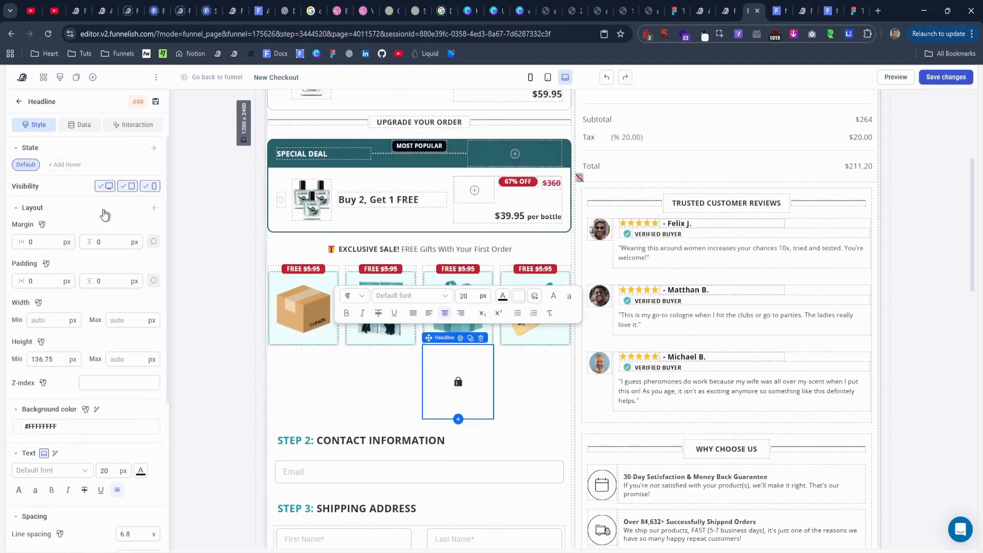
left_click(106, 186)
left_click(123, 189)
left_click(152, 189)
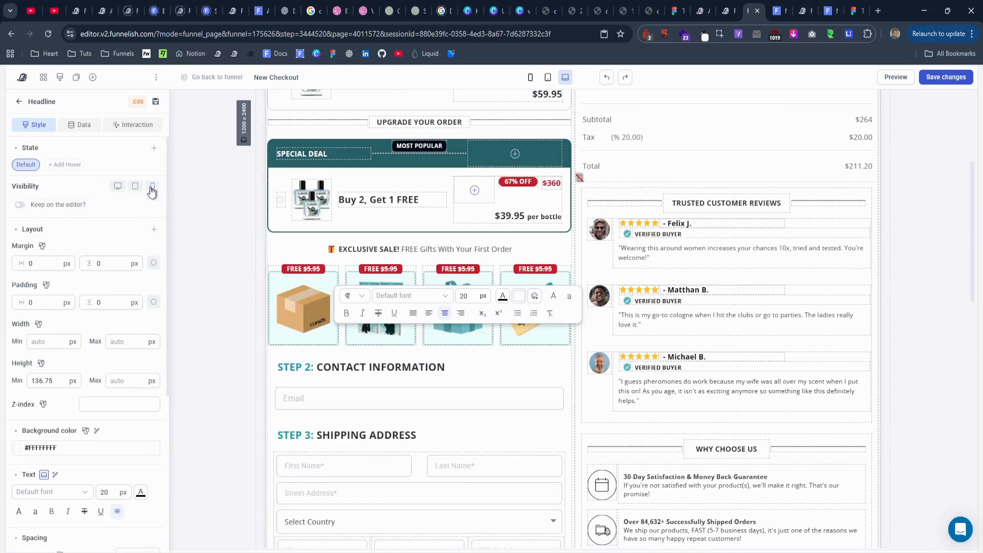
left_click(45, 208)
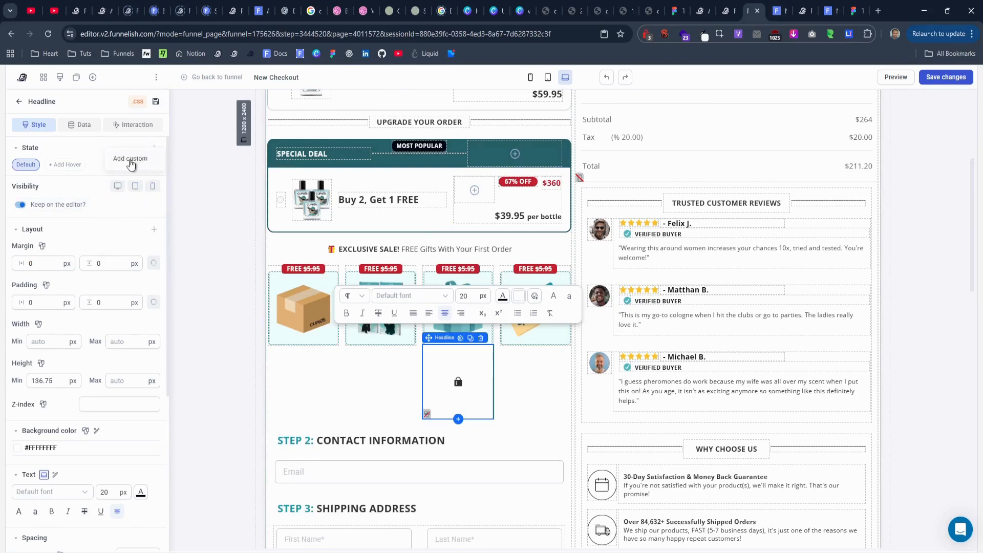
Add a custom state named Active to the lock headline and return to its Default state.
left_click(131, 162)
left_click(75, 164)
triple_click(240, 187)
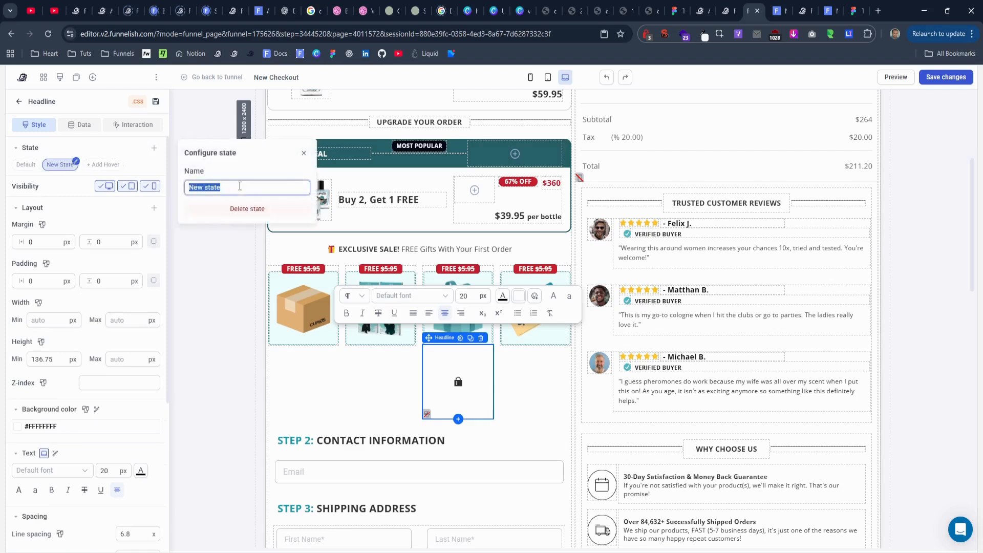
type("Active")
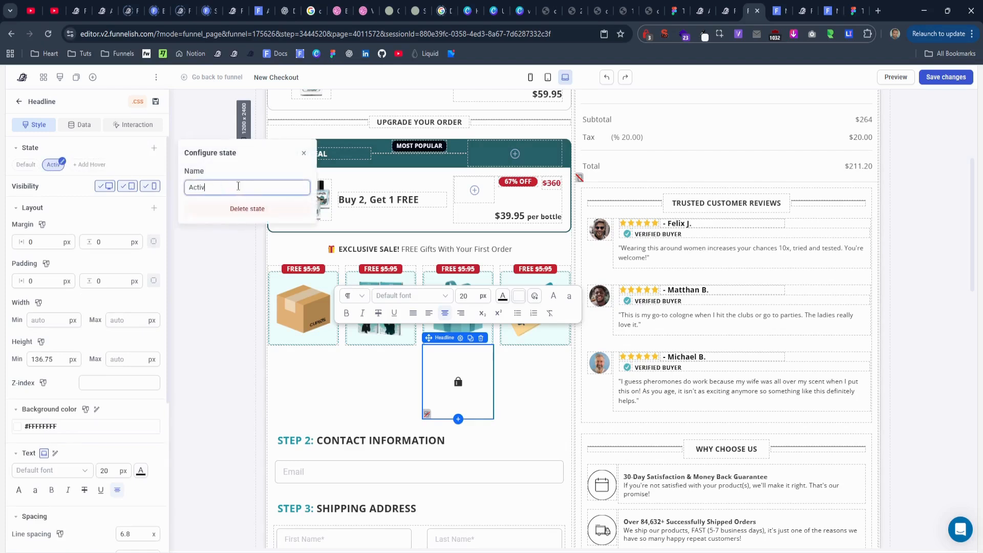
left_click(52, 196)
left_click(25, 165)
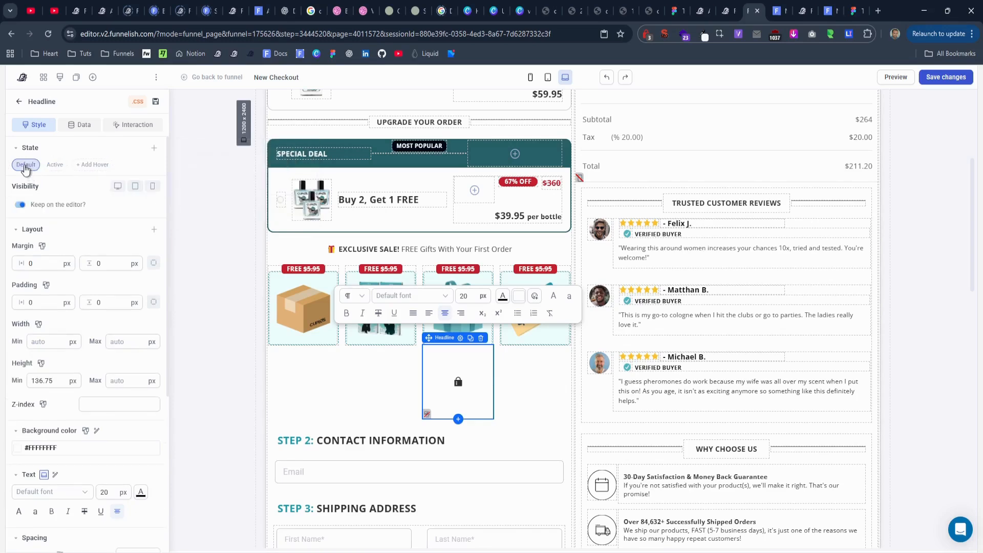
Compare the lock headline's visibility in the Default and Active states, toggling Keep on the editor off and back on.
left_click(53, 166)
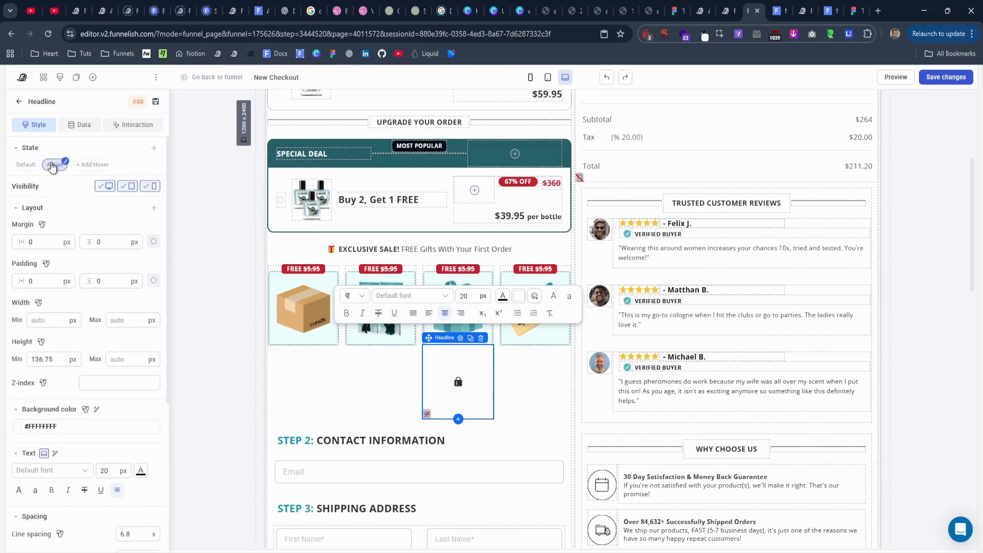
left_click(26, 165)
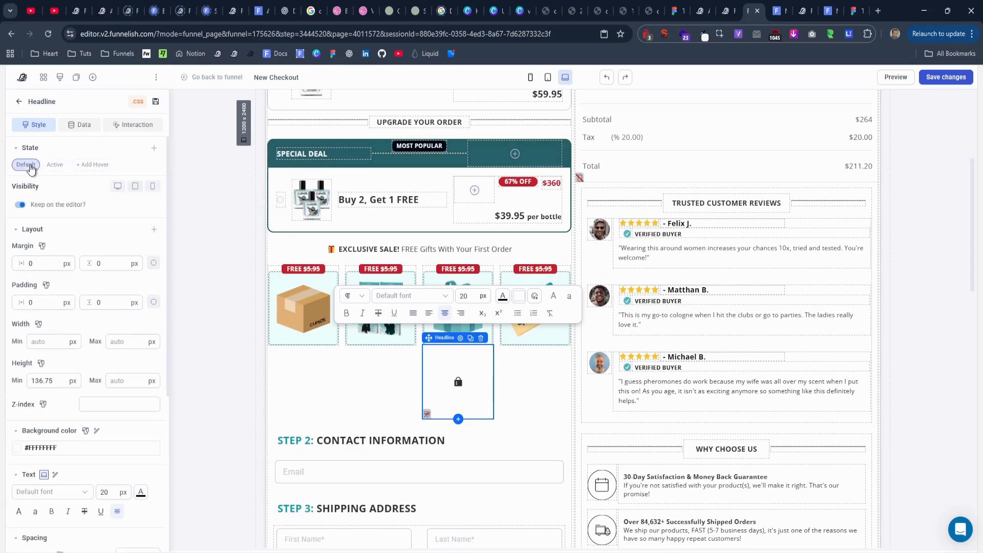
left_click(30, 204)
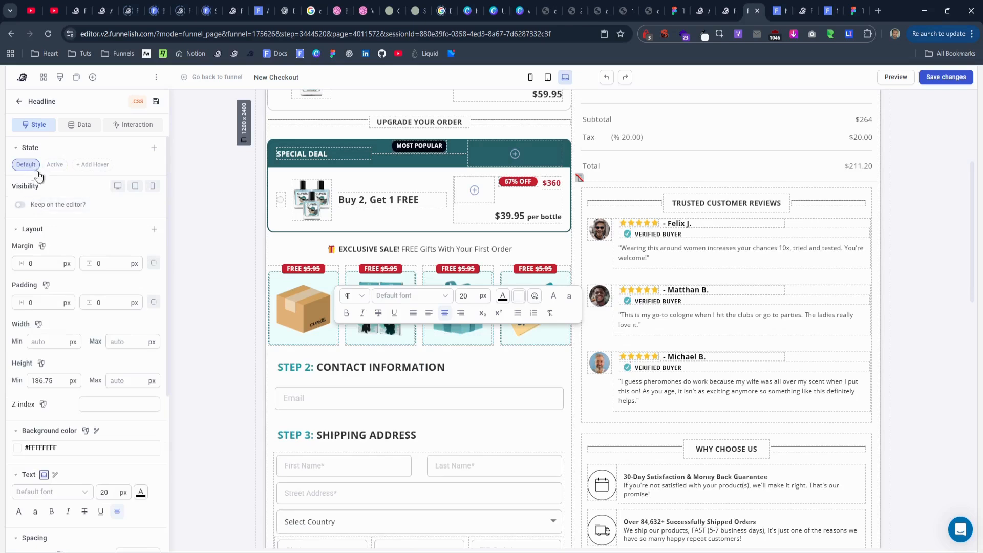
left_click(38, 204)
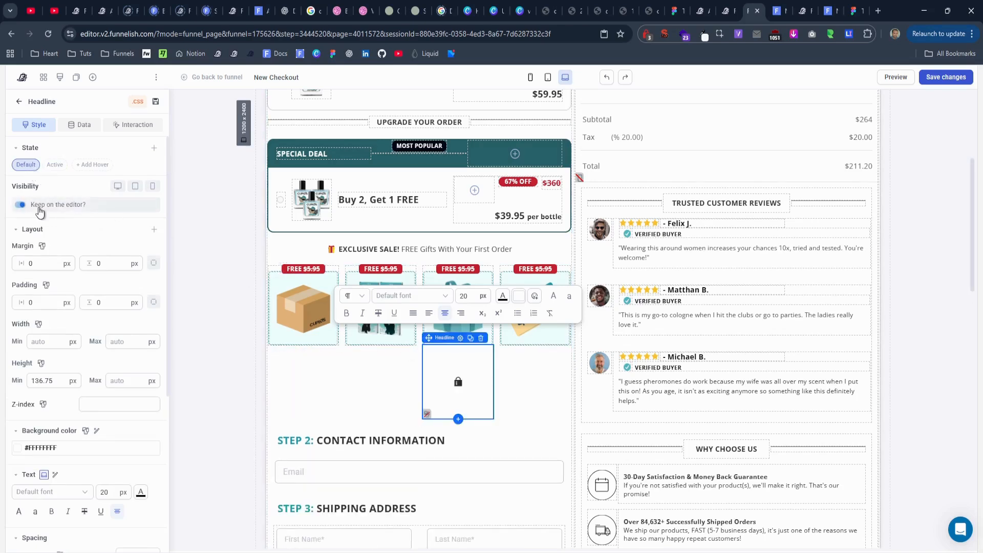
left_click(39, 207)
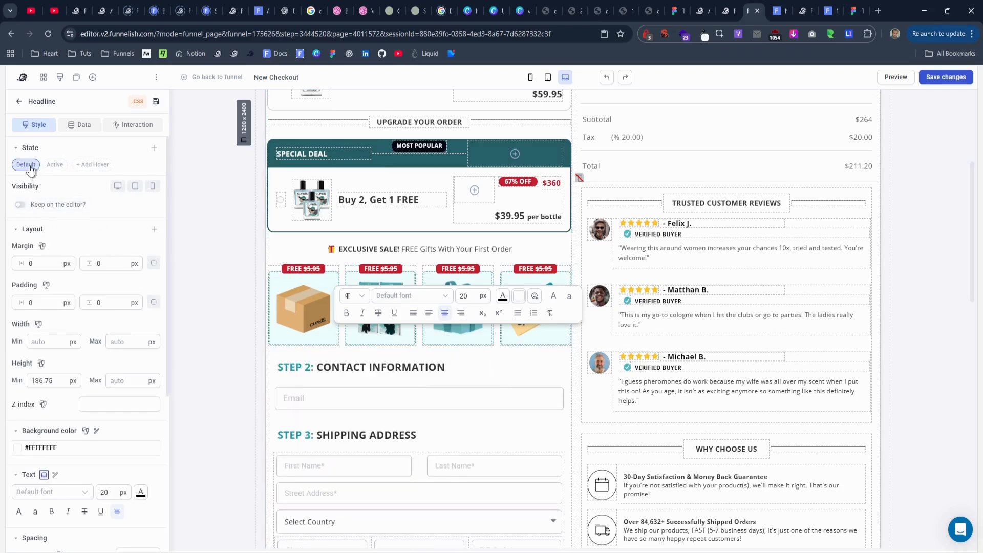
left_click(54, 165)
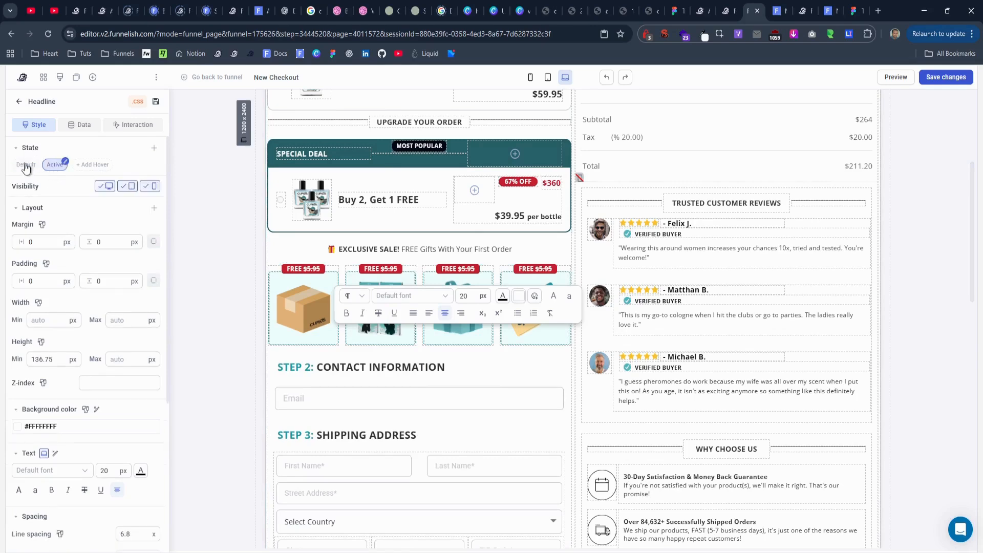
left_click(25, 165)
left_click(23, 205)
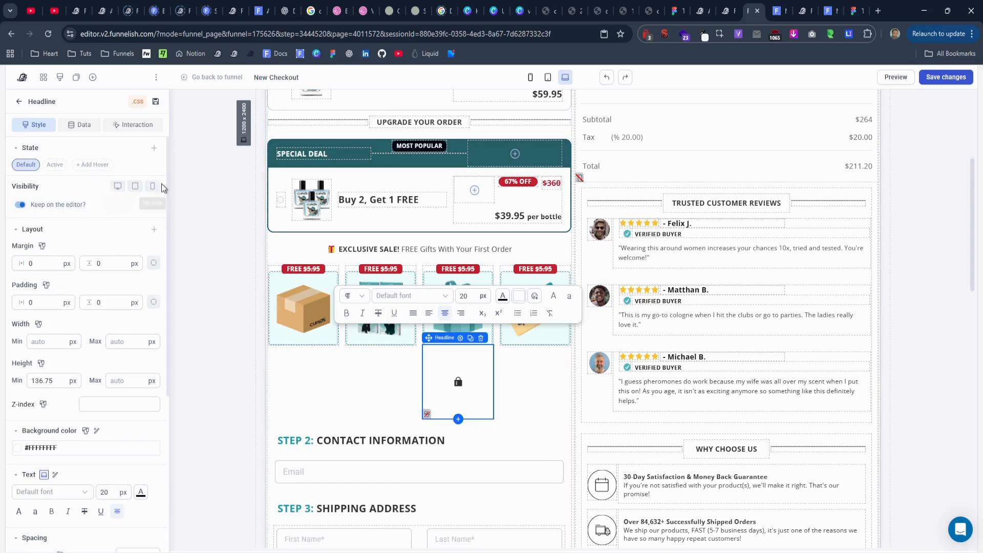
Duplicate the lock headline, placing the copy inside the $15 gift card's container and the original inside the mystery gift's container.
left_click(54, 165)
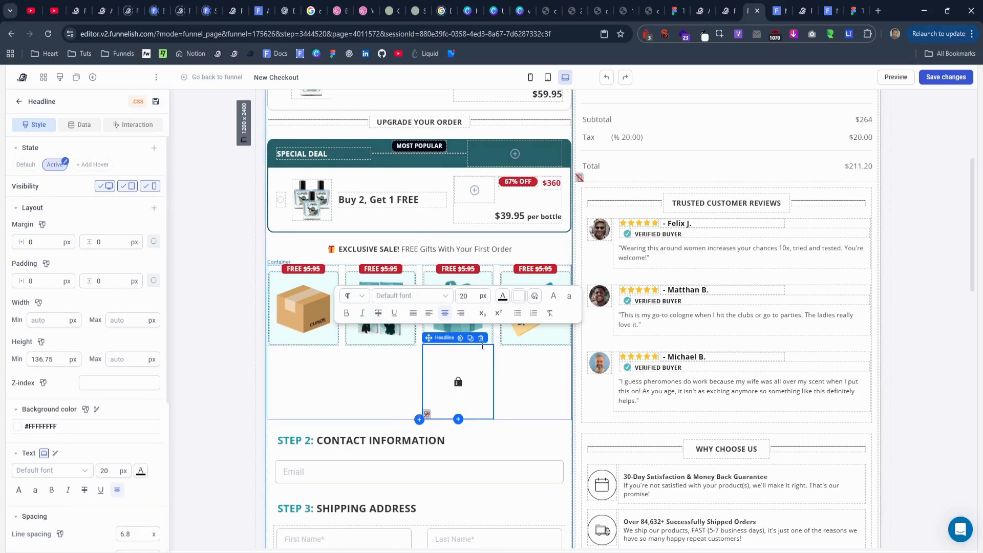
left_click(567, 339)
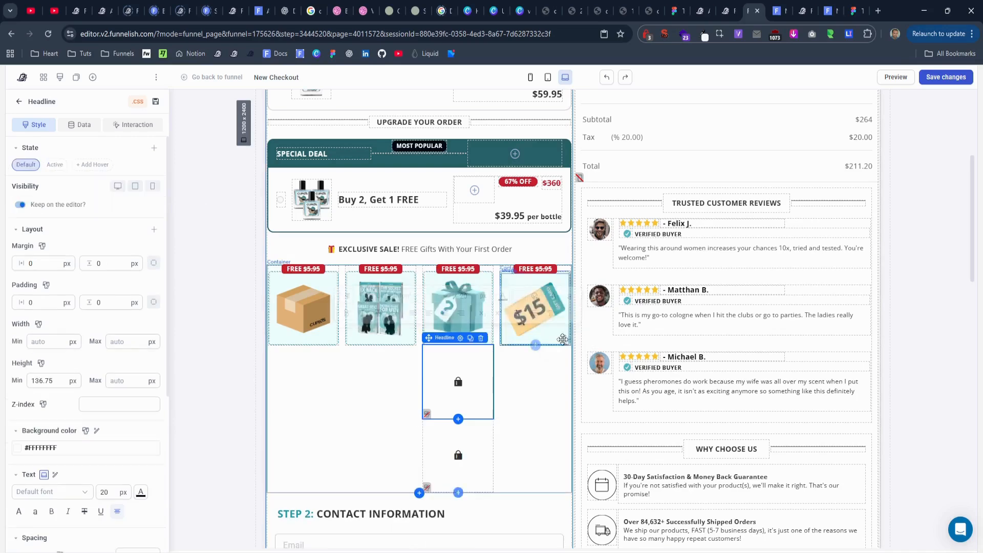
mouse_move(430, 338)
left_mouse_down()
mouse_move(529, 318)
mouse_move(533, 345)
left_mouse_up()
left_click(463, 370)
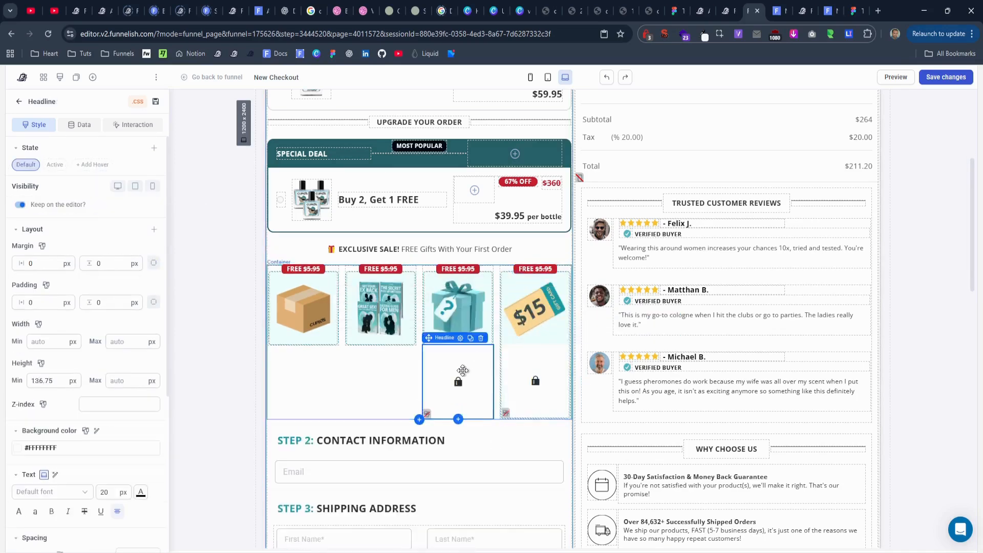
left_click(902, 311)
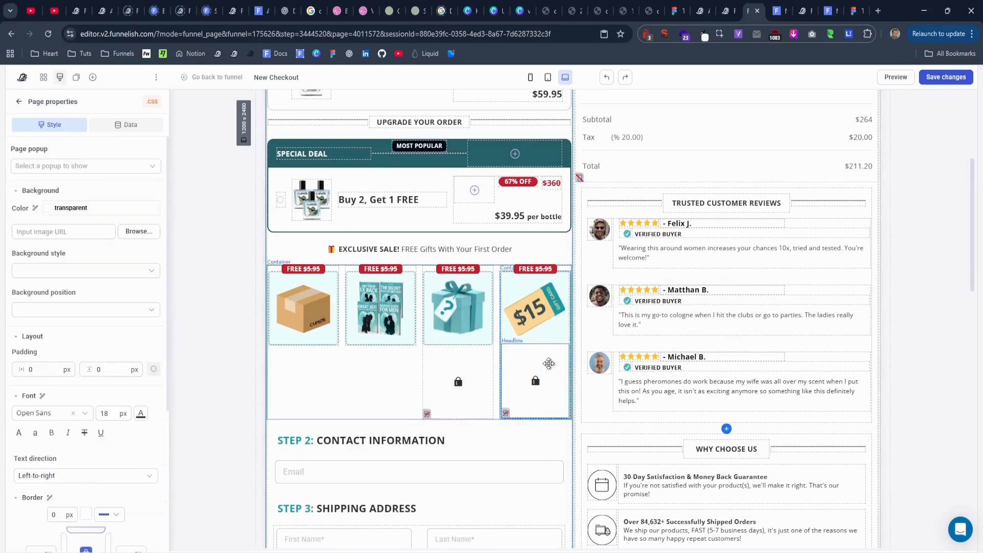
left_click_drag(459, 383, 464, 357)
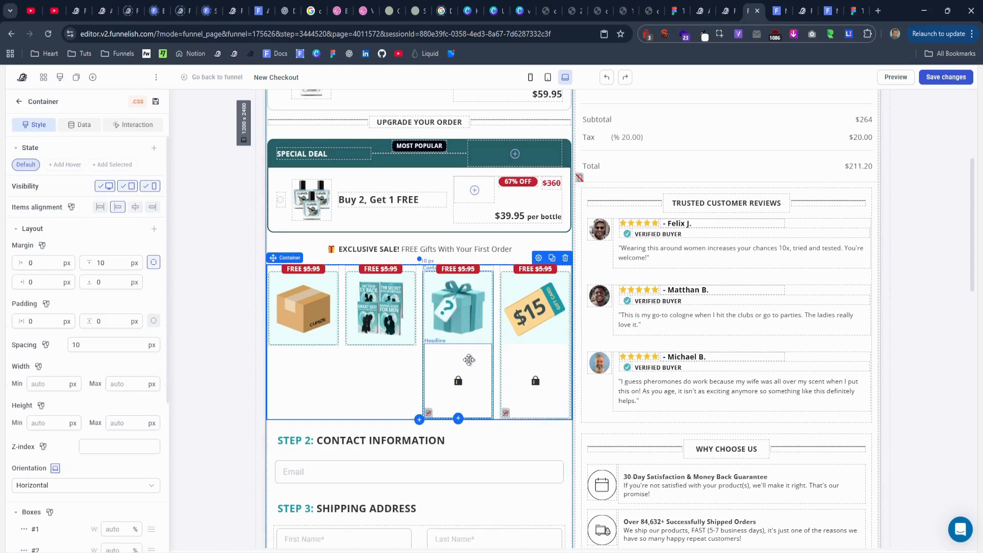
Copy the ID "gift_card" from the reference page's gift card lock headline into the matching headline on the new page.
left_click(529, 367)
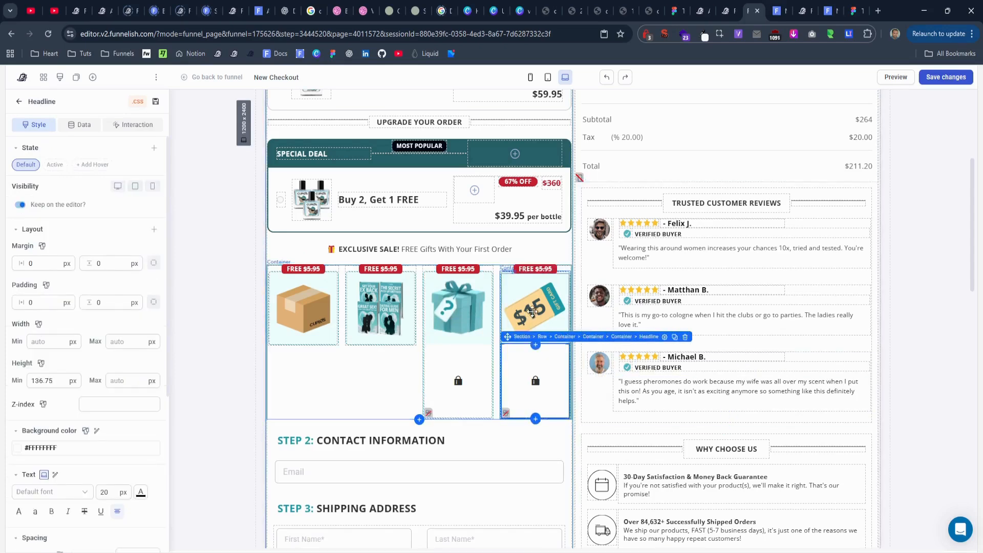
left_click(80, 125)
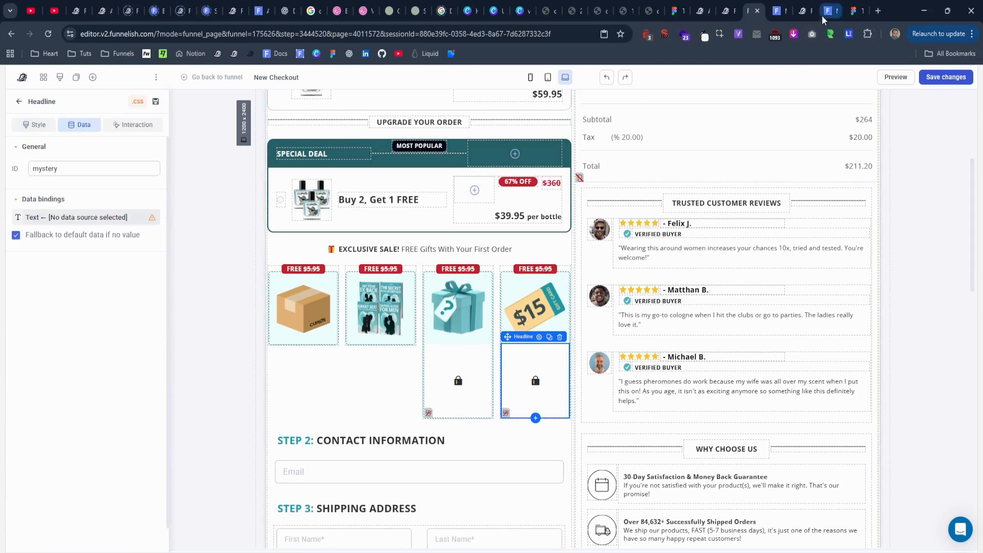
left_click(805, 11)
left_click(543, 307)
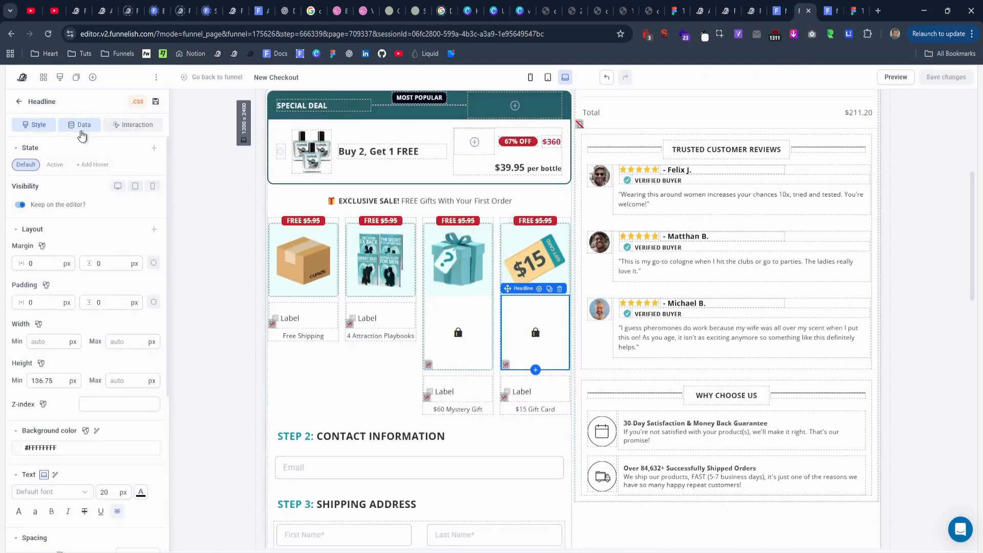
left_click(80, 125)
double_click(84, 169)
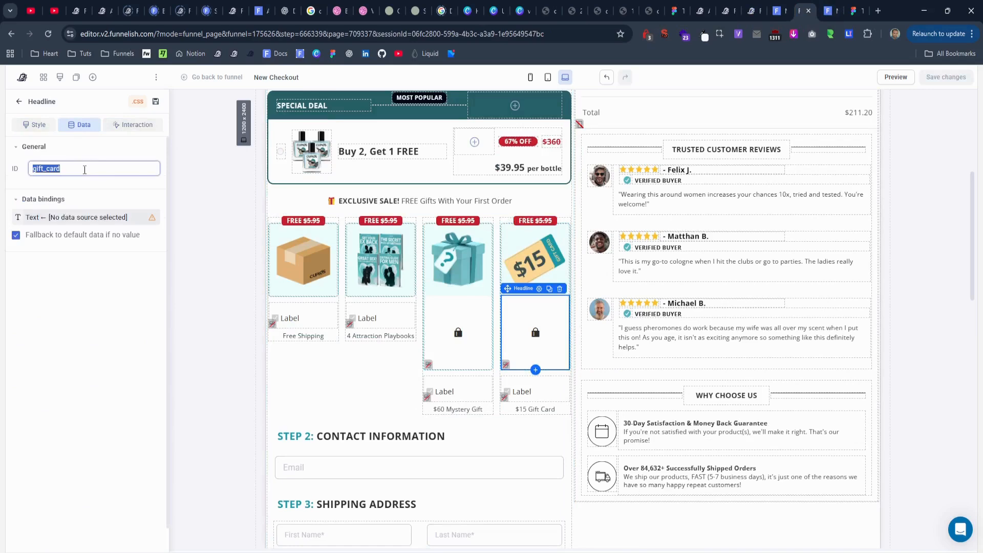
left_click(751, 11)
double_click(88, 165)
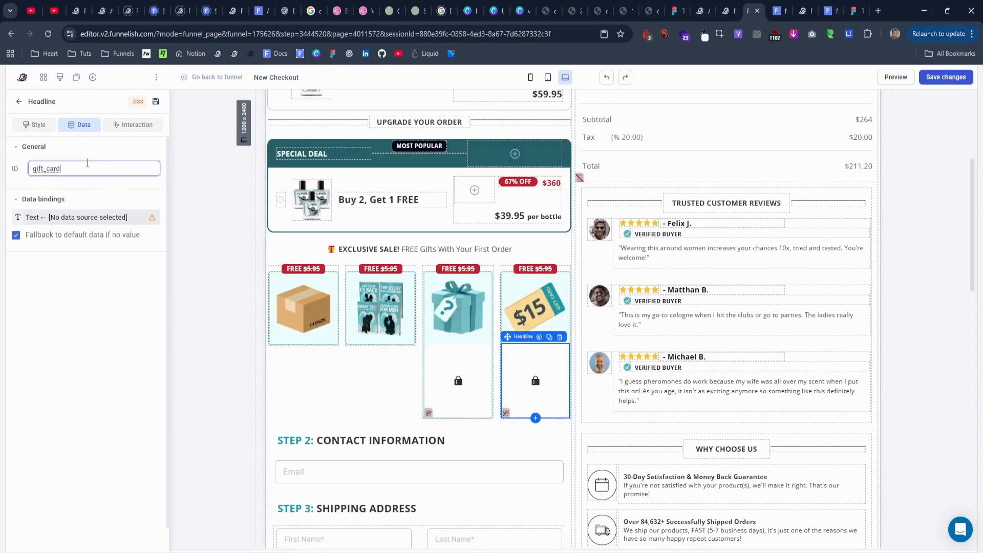
left_click(101, 302)
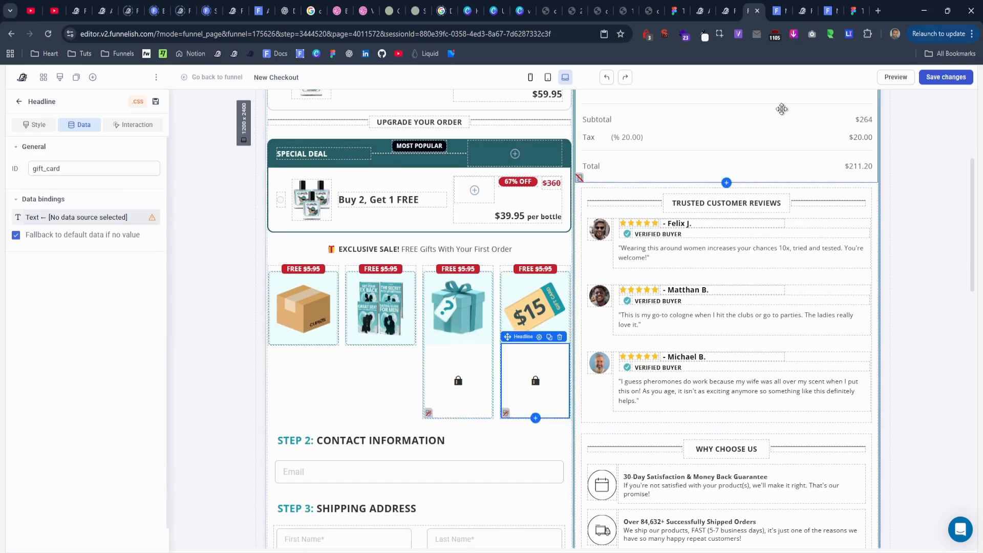
Save the checkout page changes and check the reference page's layout beneath the gift images.
left_click(338, 393)
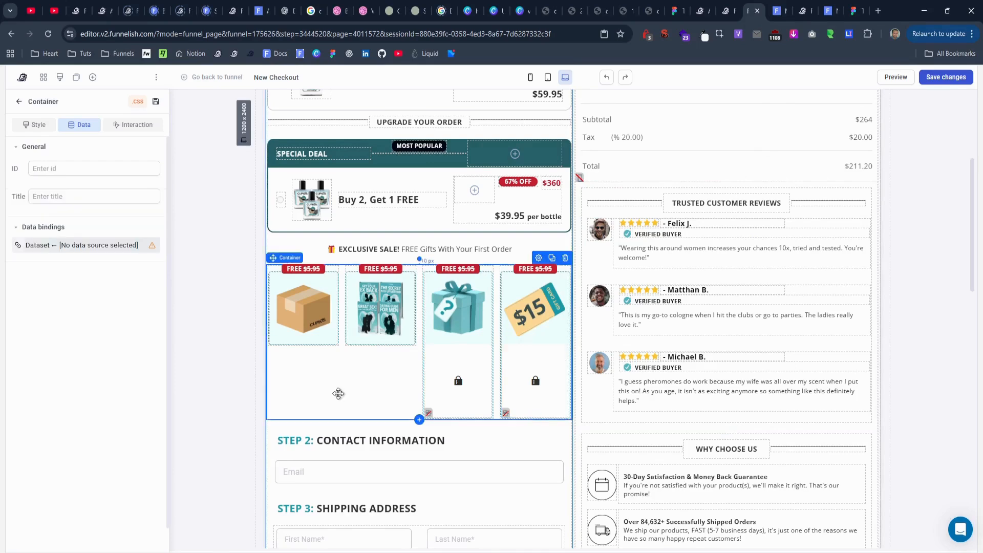
left_click(942, 81)
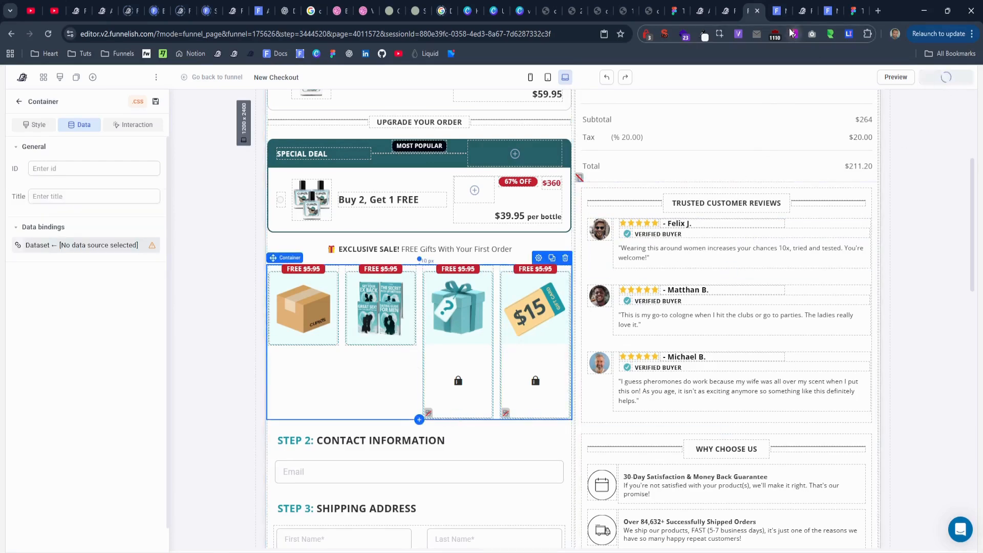
left_click(803, 12)
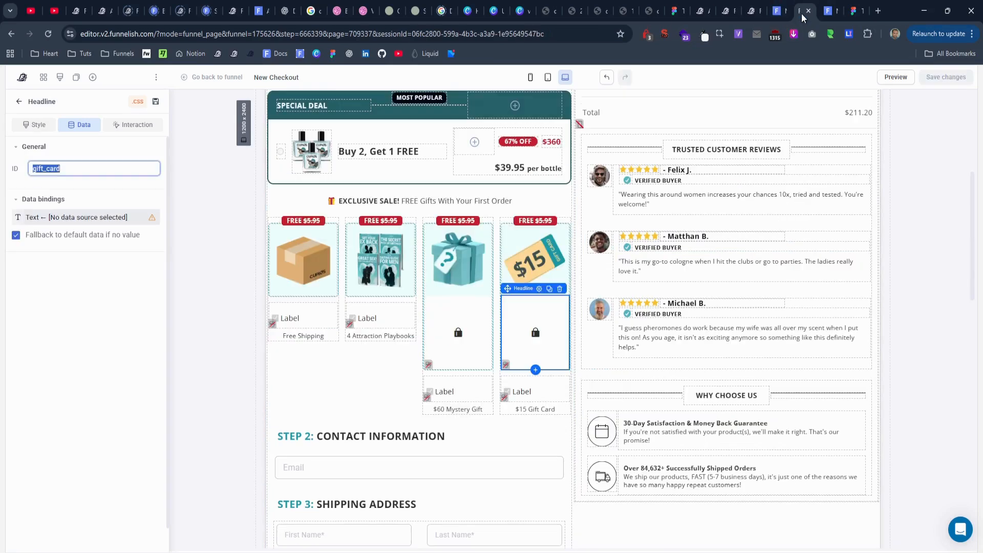
left_click(762, 14)
Add a new container directly below the container holding the shipping box image.
left_click(303, 326)
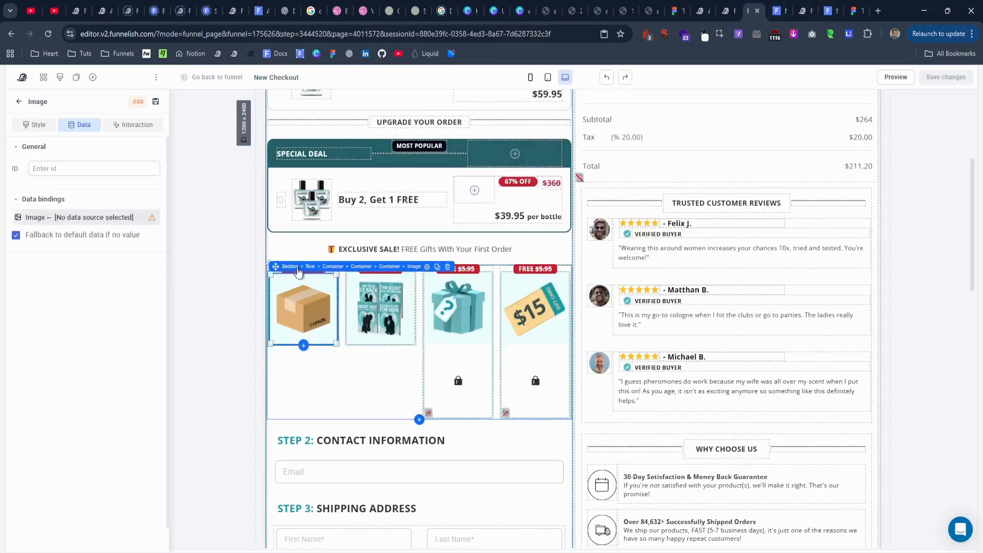
left_click(396, 268)
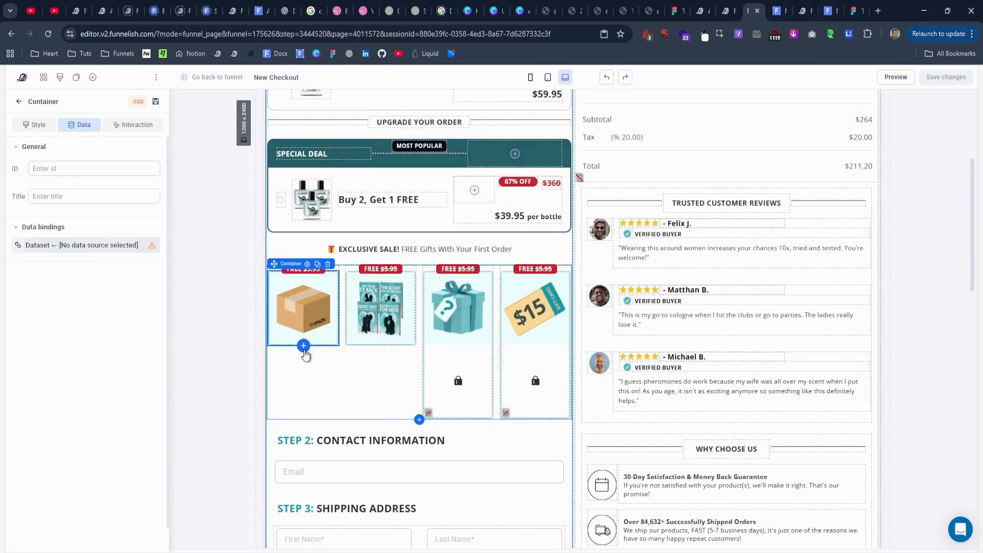
left_click(304, 346)
left_click(179, 194)
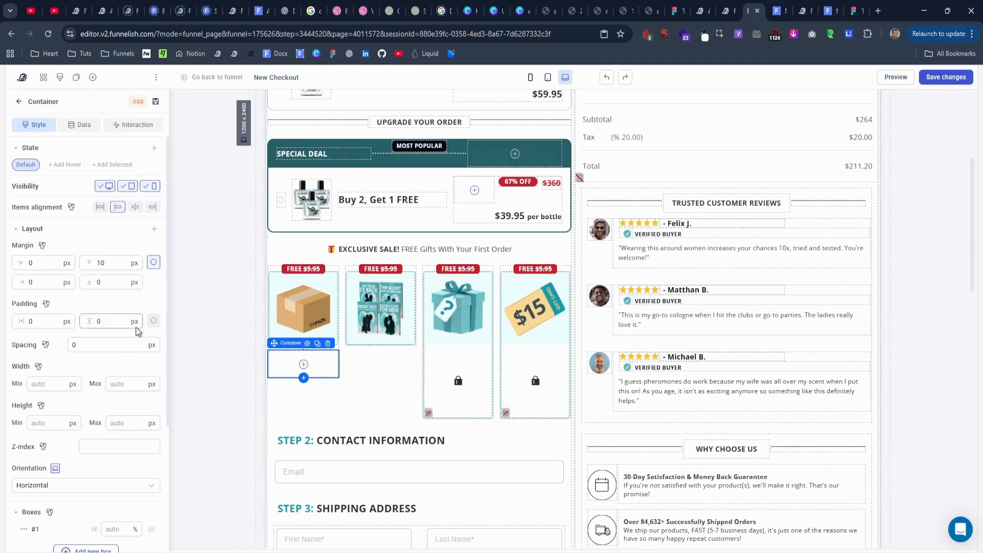
Bind the new container's dataset to a product from the Product source.
left_click(82, 125)
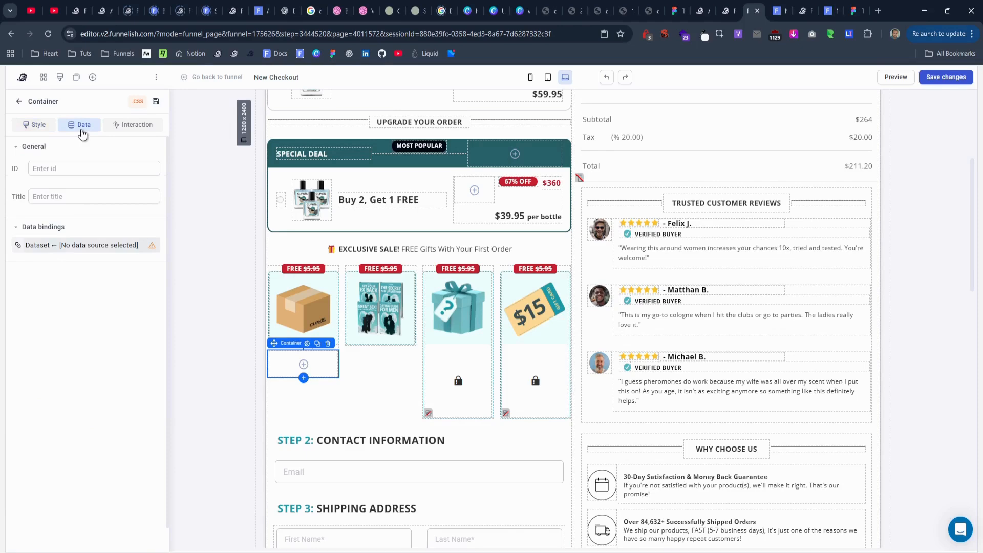
left_click(72, 244)
left_click(371, 260)
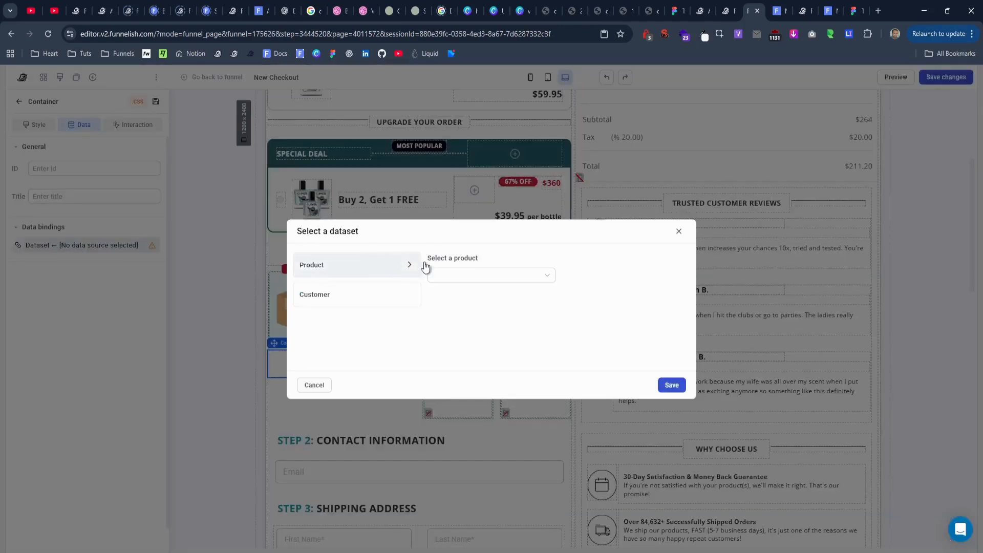
left_click(452, 276)
left_click(487, 338)
left_click(671, 384)
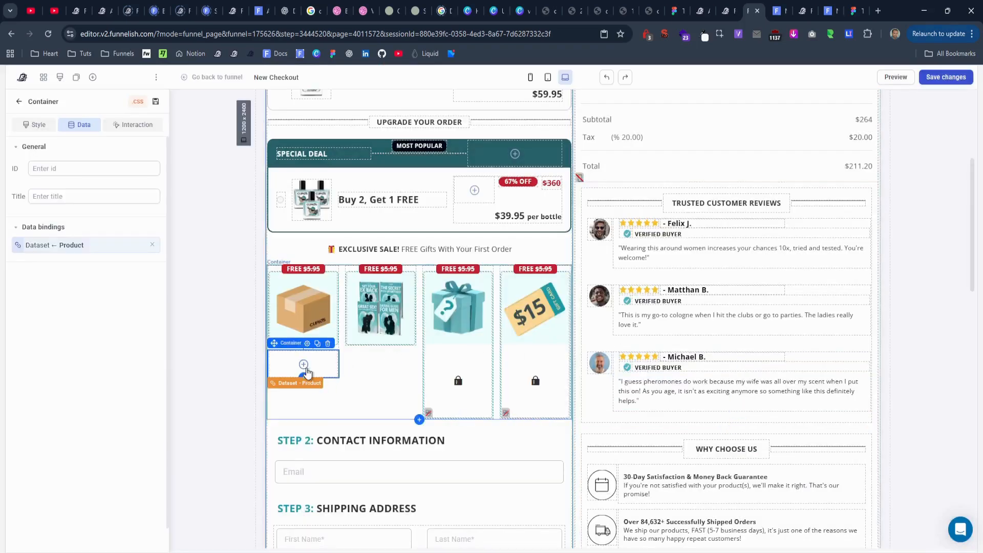
Insert a checkbox into the new product-bound container below the shipping box.
left_click(304, 364)
scroll(153, 359, "down", 10)
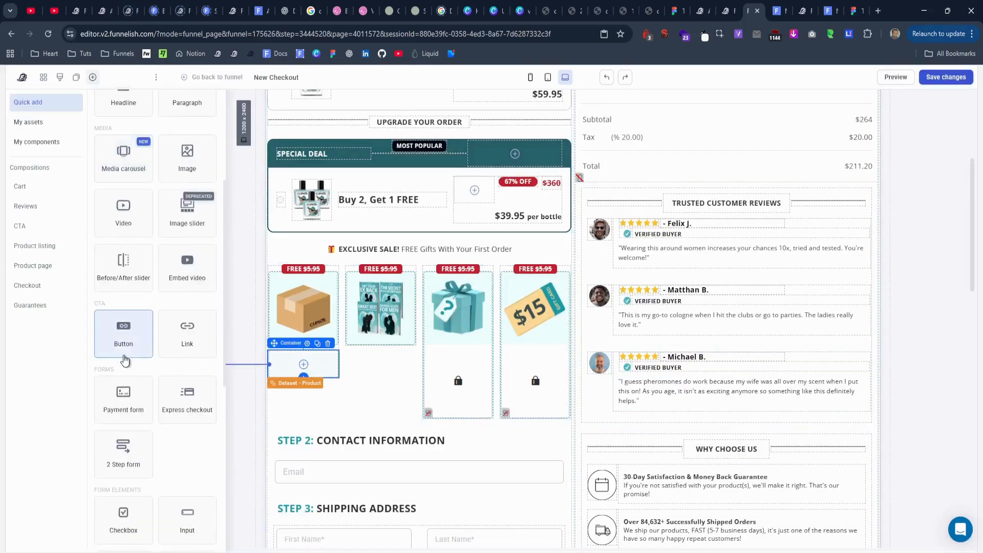
left_click(123, 259)
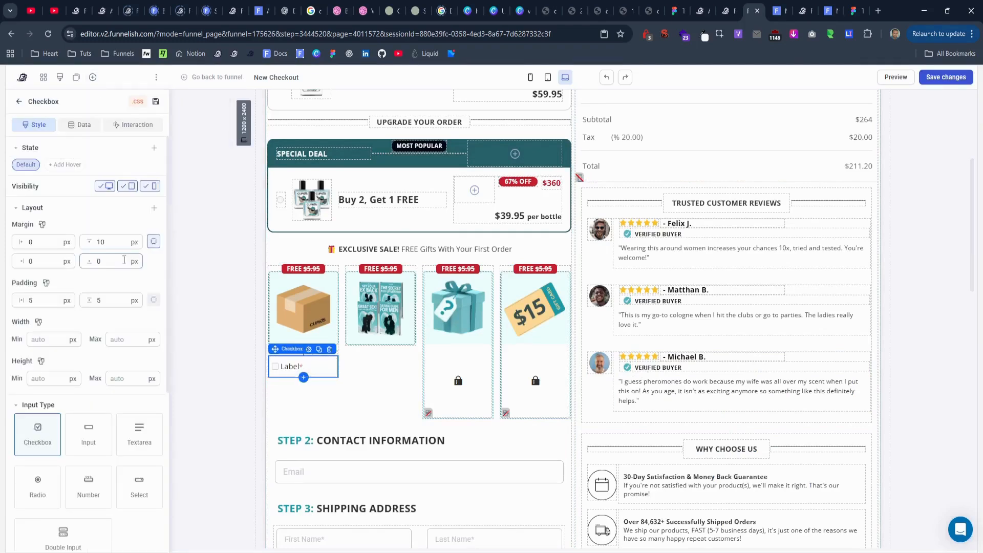
Make the new checkbox not required and set its data type to Product ID.
scroll(109, 392, "down", 5)
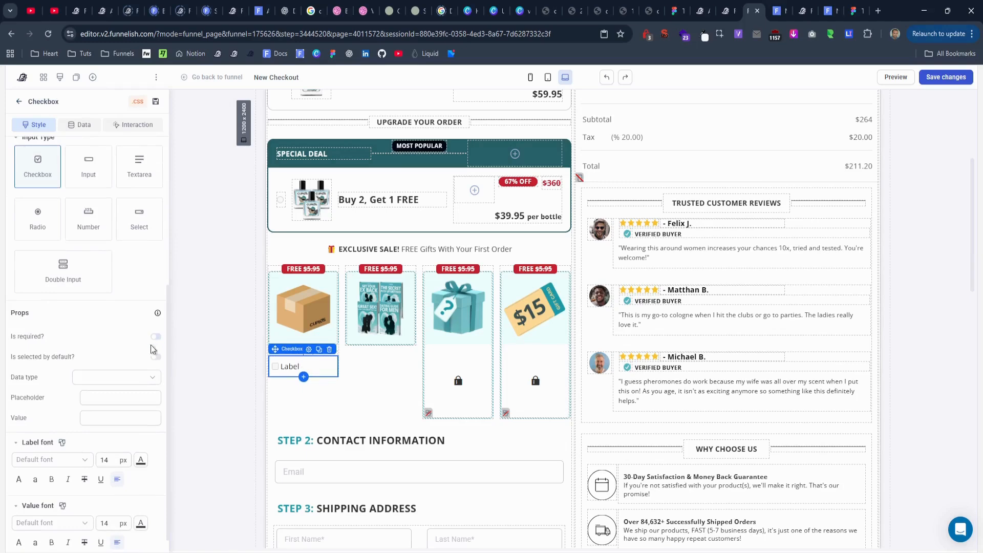
left_click(138, 383)
scroll(125, 428, "down", 5)
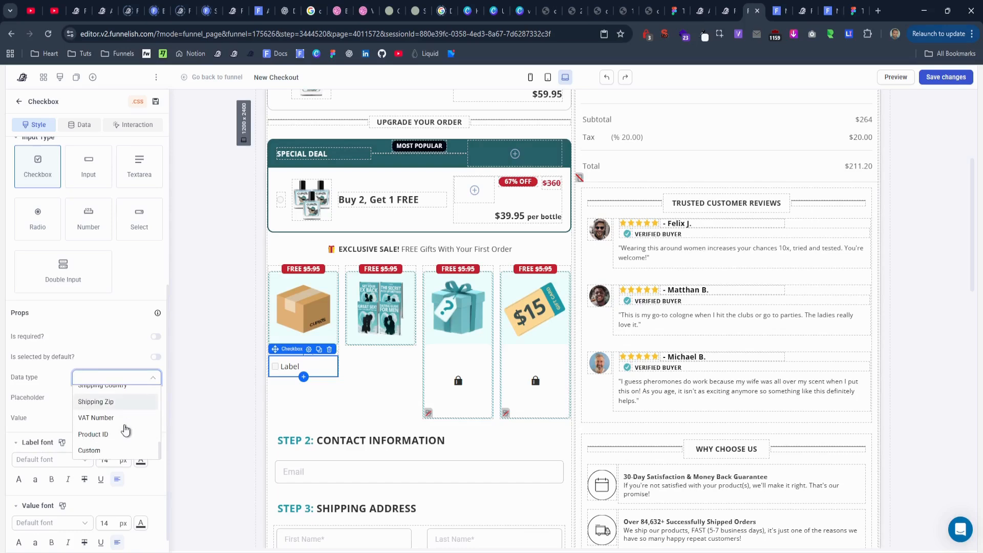
left_click(113, 435)
Bind the checkbox's value to the Product ID inherited from its parent container.
scroll(46, 360, "up", 10)
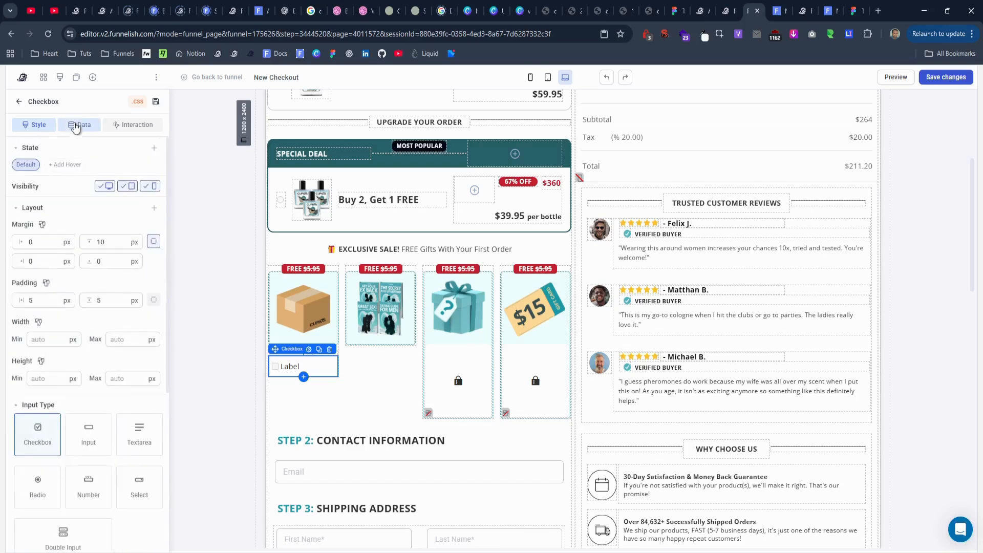
left_click(80, 124)
left_click(87, 217)
left_click(364, 272)
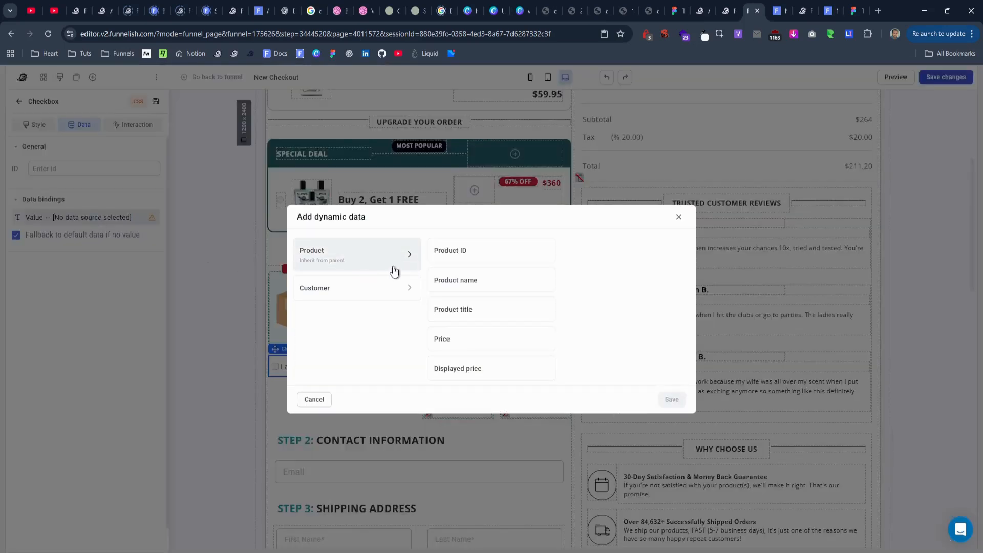
left_click(484, 256)
left_click(671, 400)
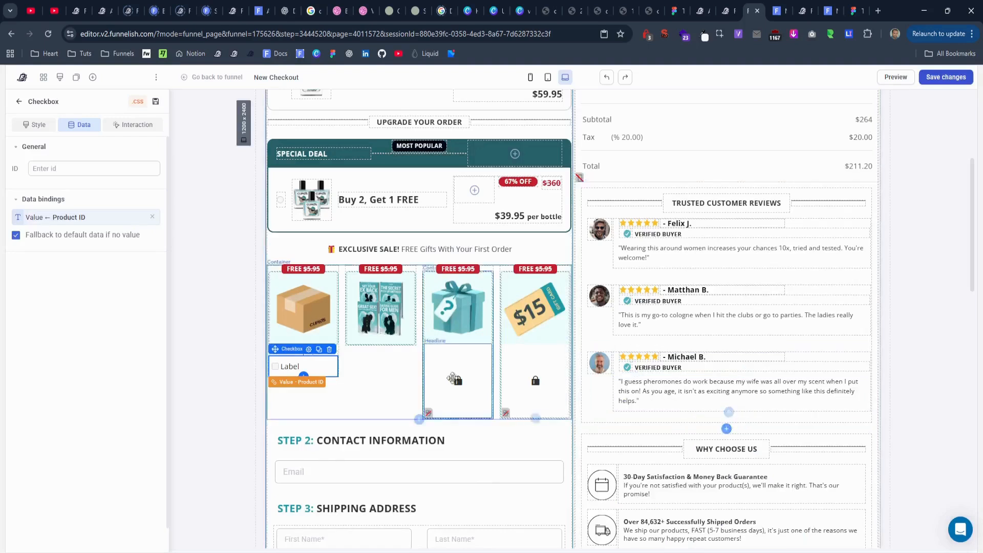
Copy the Free Shipping product's ID from the funnel's product page and set the checkbox's value to 3412157.
left_click(33, 125)
scroll(85, 352, "down", 4)
scroll(85, 351, "down", 3)
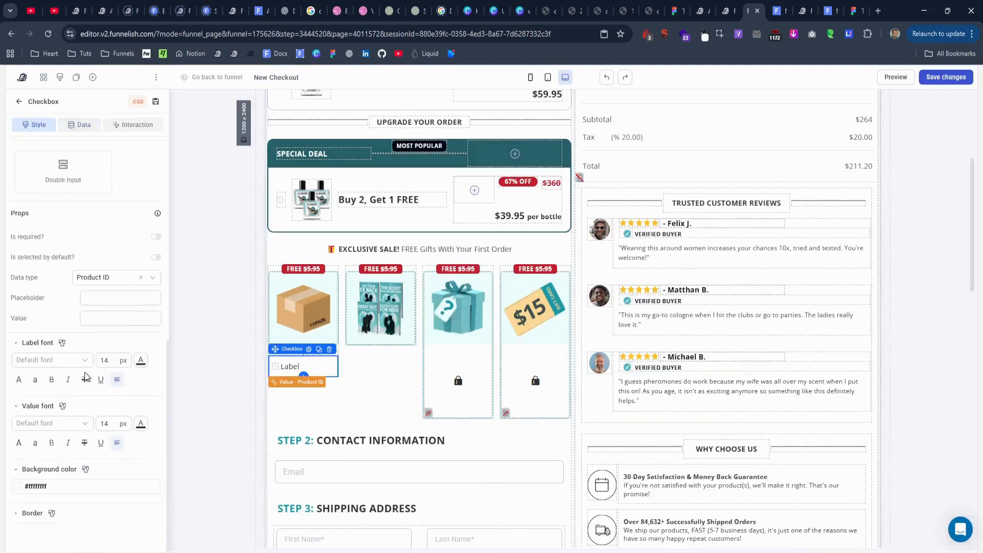
left_click(104, 309)
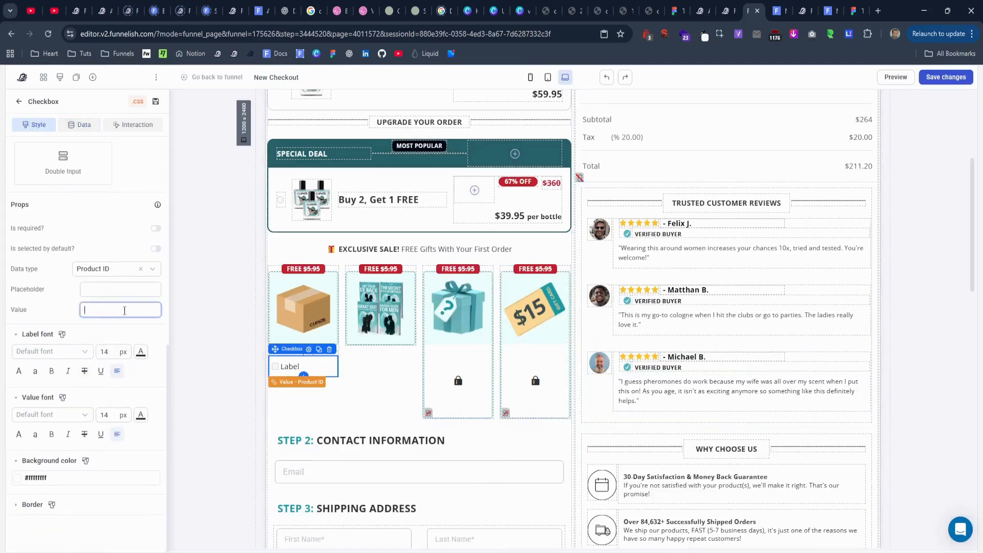
left_click(722, 11)
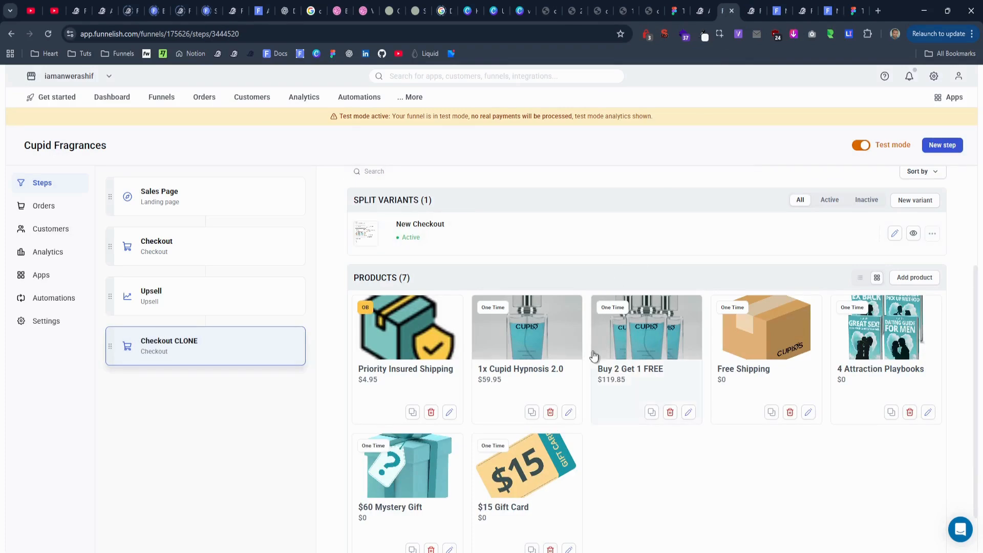
left_click(772, 352)
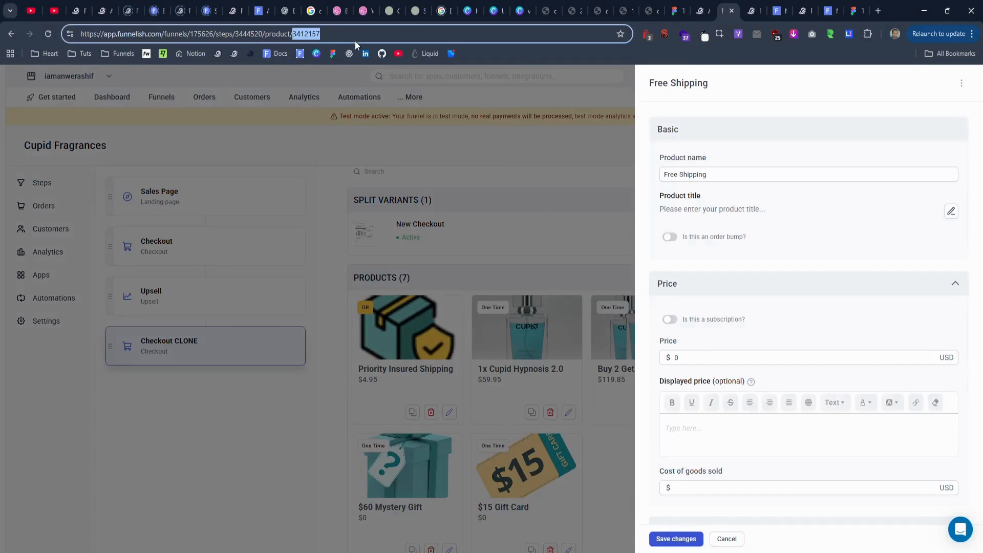
left_click(751, 13)
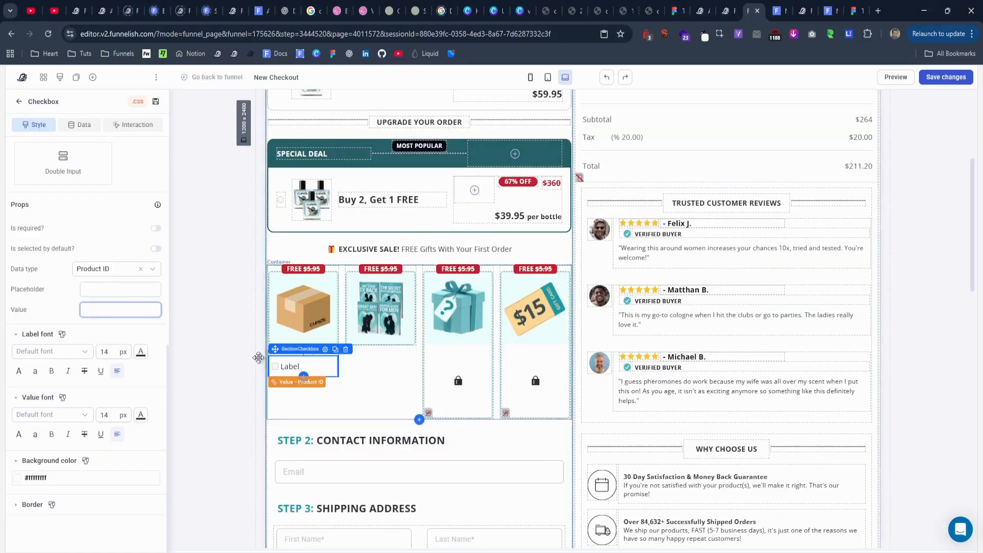
left_click(114, 291)
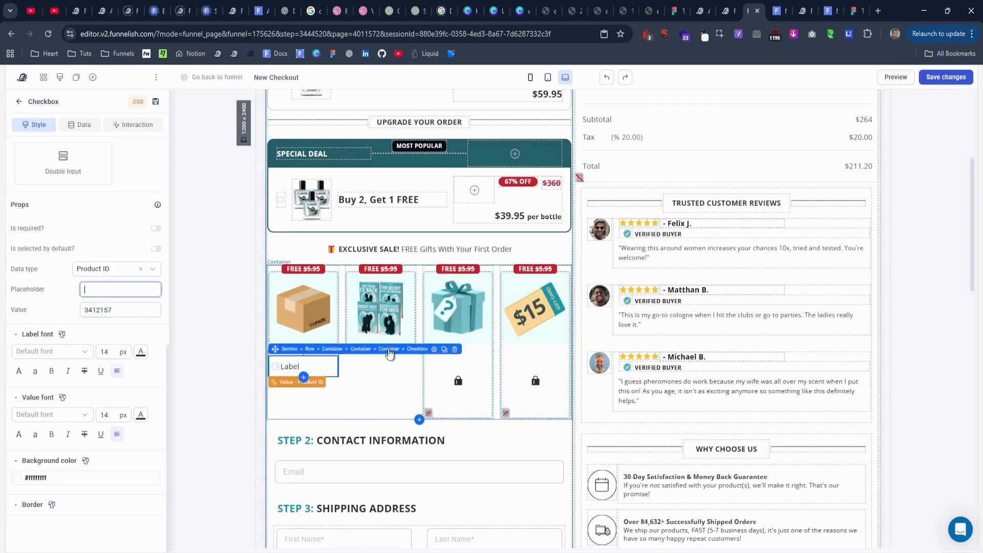
Duplicate the product-bound container holding the checkbox below the shipping box image.
left_click(389, 350)
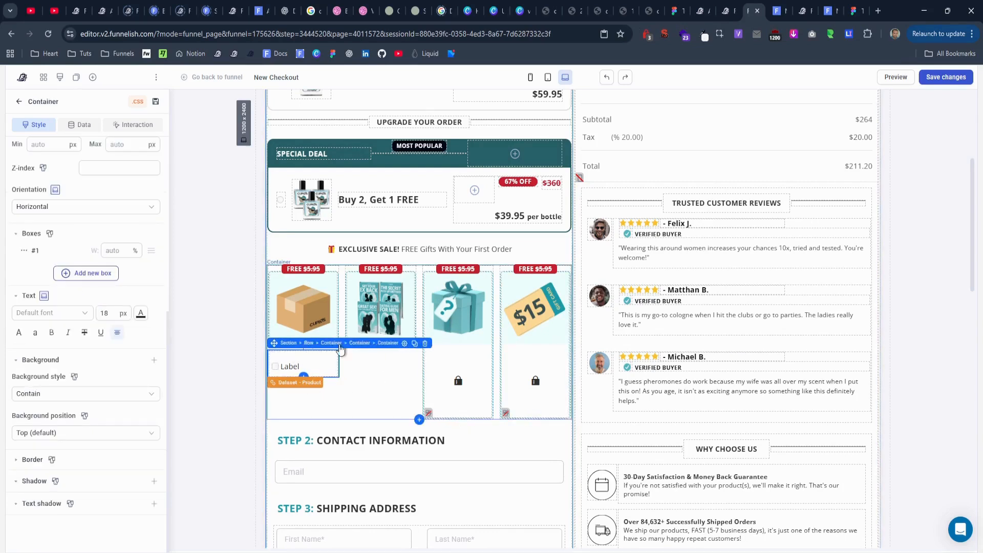
left_click(414, 344)
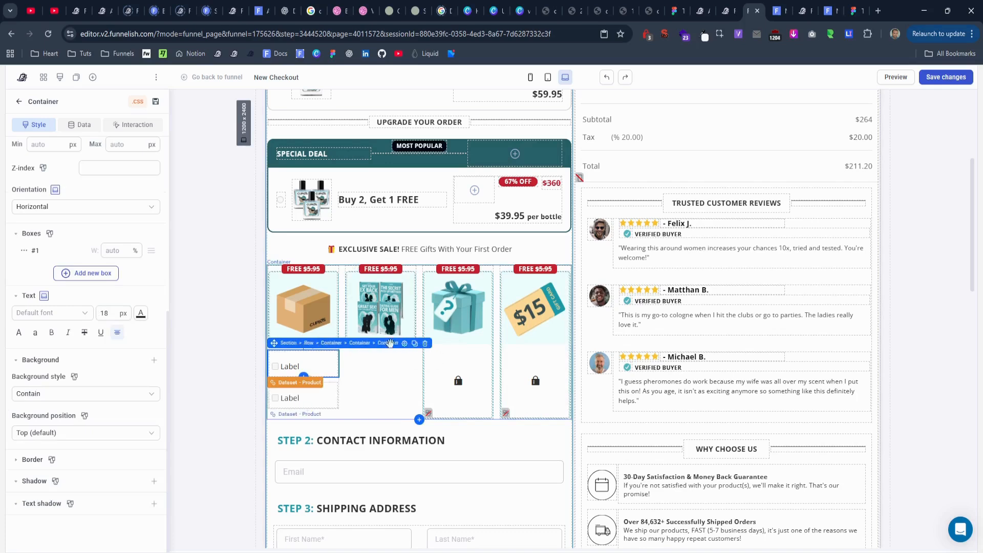
Duplicate the product-bound checkbox container twice more and move one copy below the playbooks image.
left_click(414, 344)
left_click(414, 344)
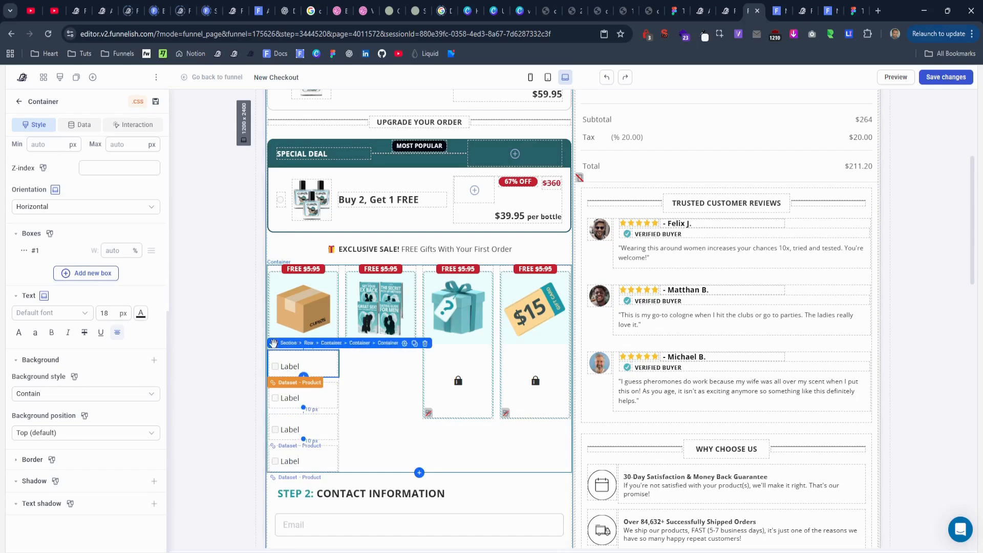
left_click_drag(279, 357, 353, 349)
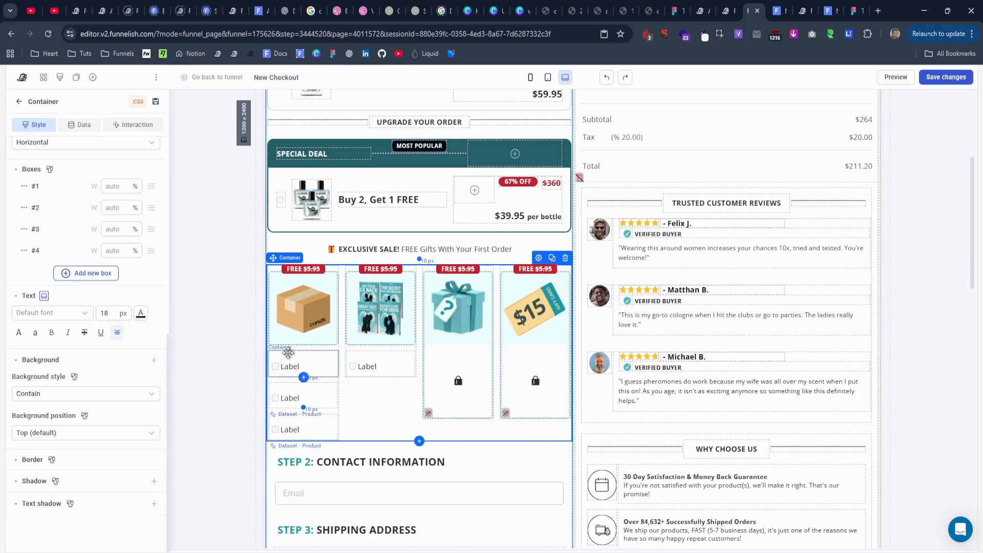
Move another copy of the checkbox container below the mystery gift's locked container.
left_click_drag(280, 350, 450, 394)
scroll(450, 395, "down", 2)
left_click(429, 323)
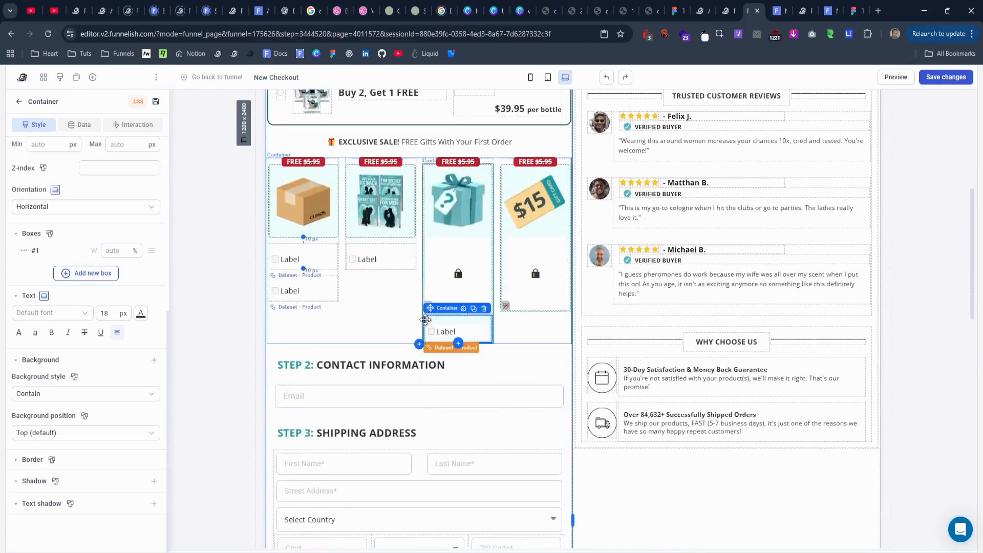
left_click_drag(429, 310, 421, 326)
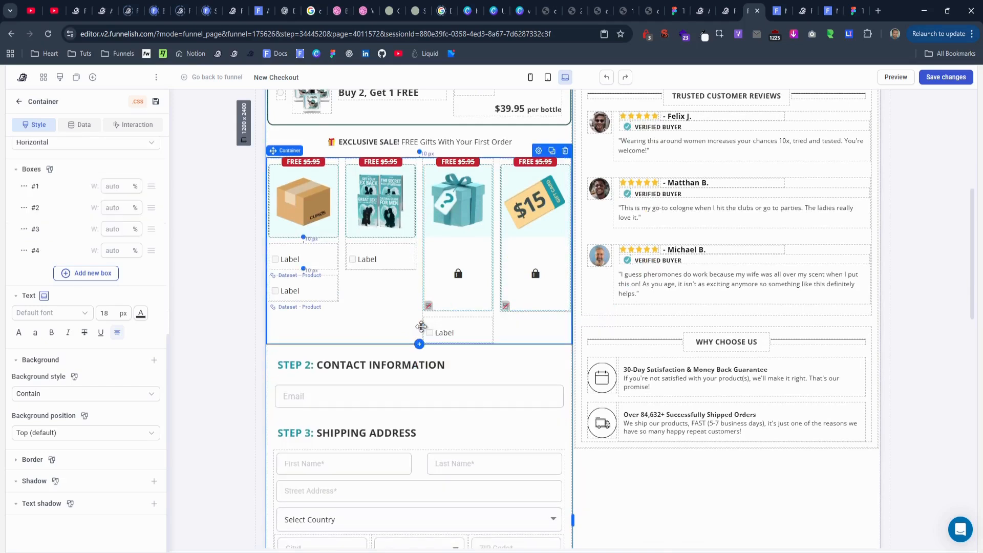
Move the remaining extra checkbox container from the shipping box column to below the $15 gift card's locked container.
left_click(274, 274)
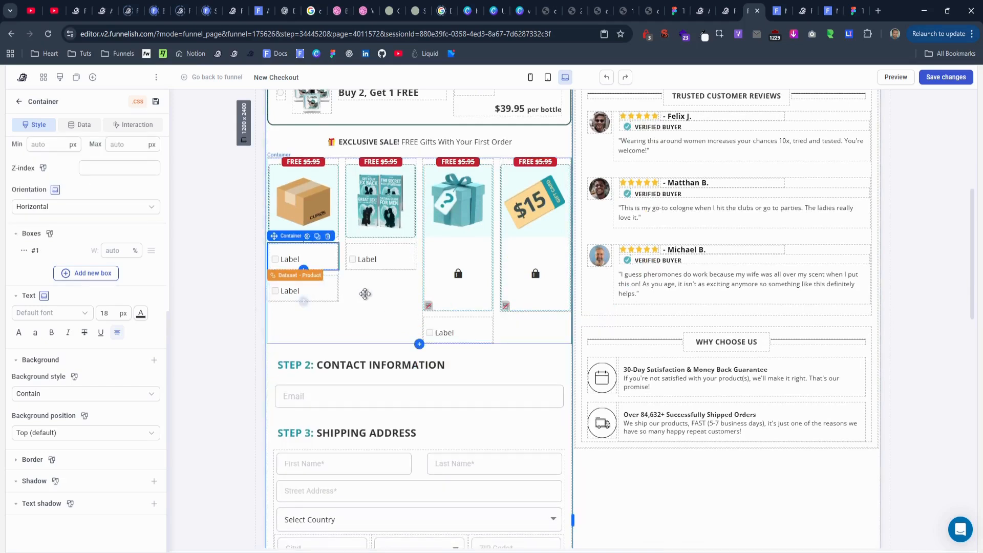
left_click(364, 294)
left_click(335, 276)
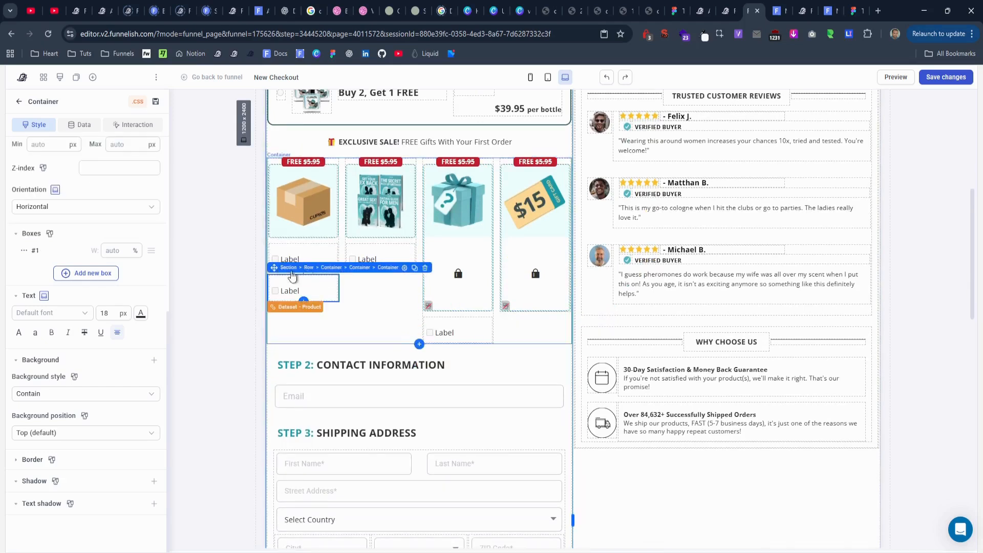
left_click_drag(283, 267, 511, 302)
left_click(511, 314)
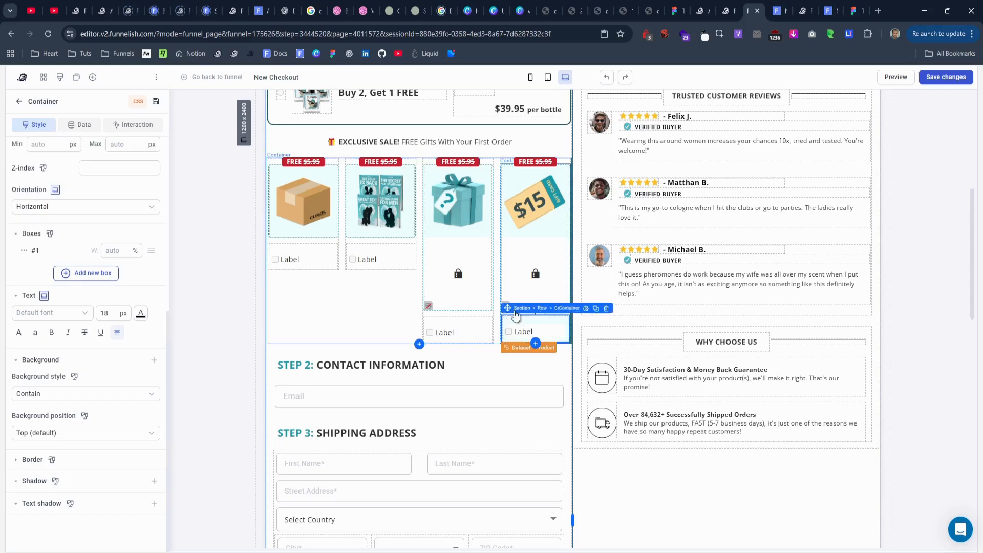
left_click_drag(513, 326, 512, 329)
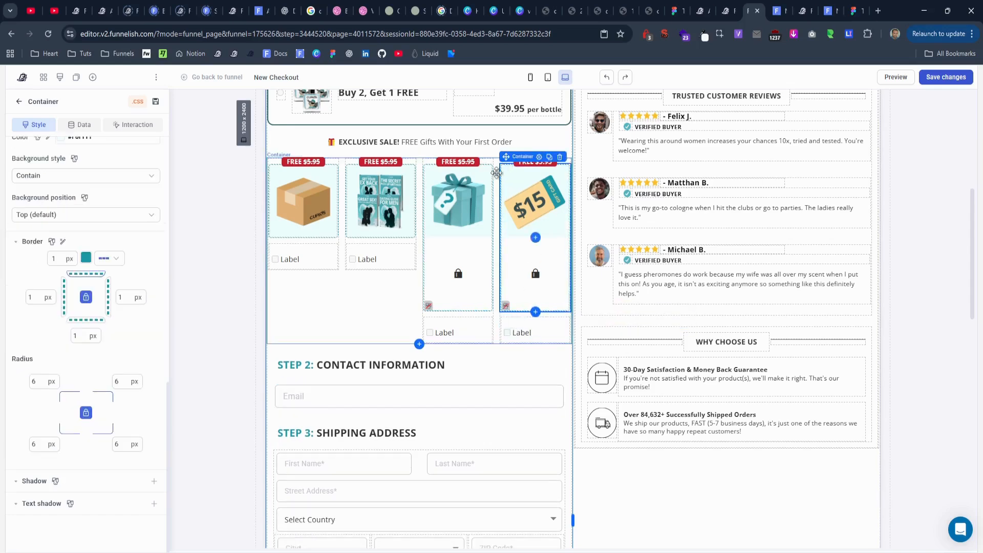
left_click(441, 319)
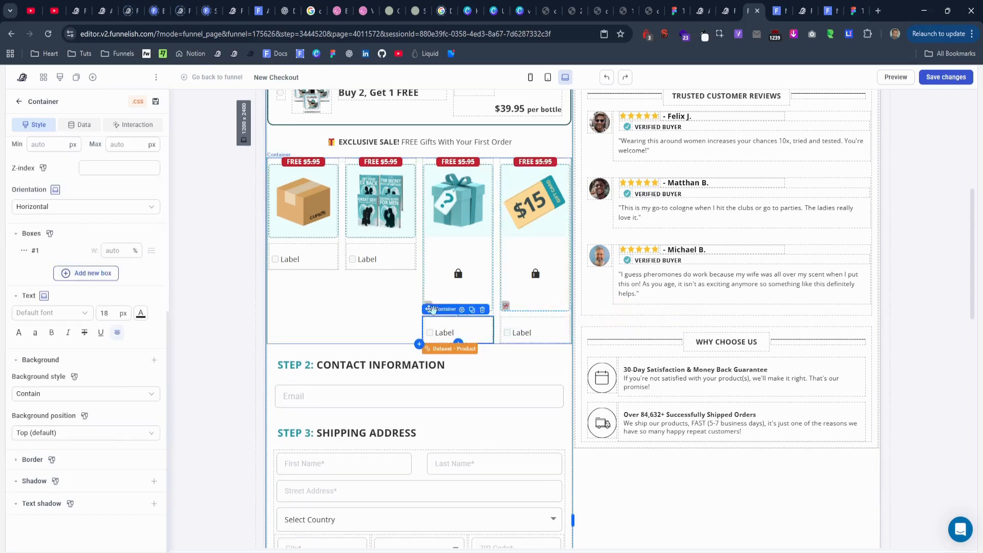
Change the dataset of the checkbox container under the playbooks to the 4 Attraction Playbooks product.
left_click(352, 244)
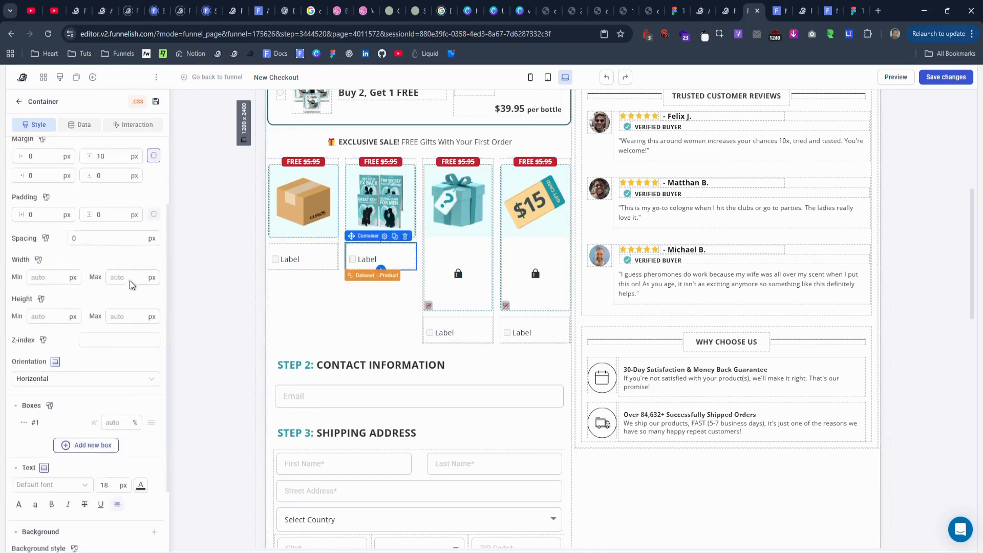
left_click(84, 135)
left_click(82, 246)
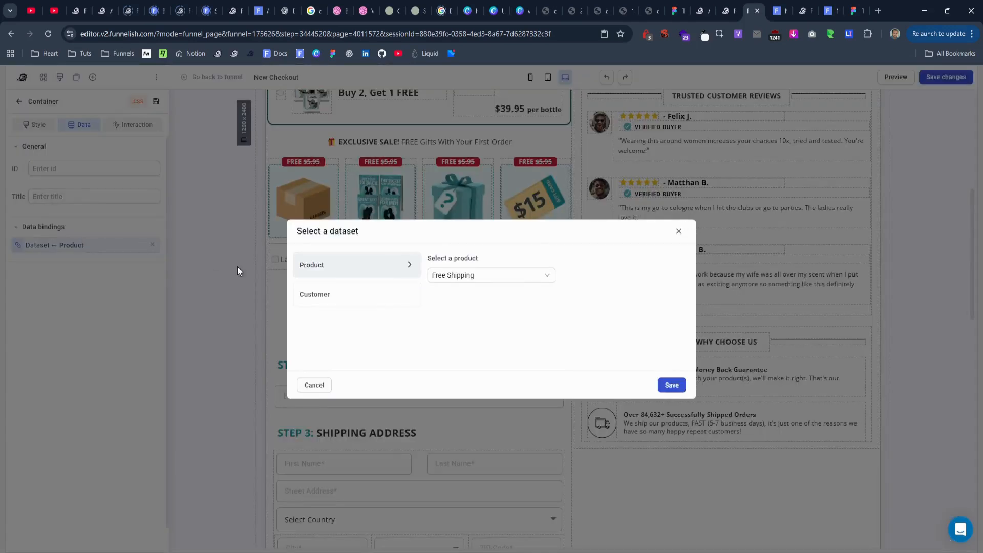
left_click(548, 278)
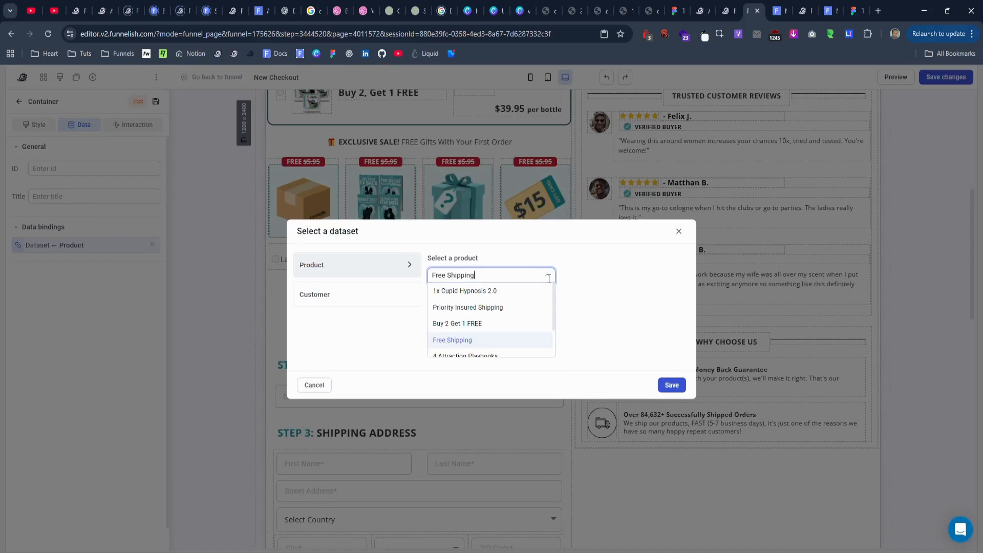
scroll(526, 322, "down", 2)
left_click(493, 317)
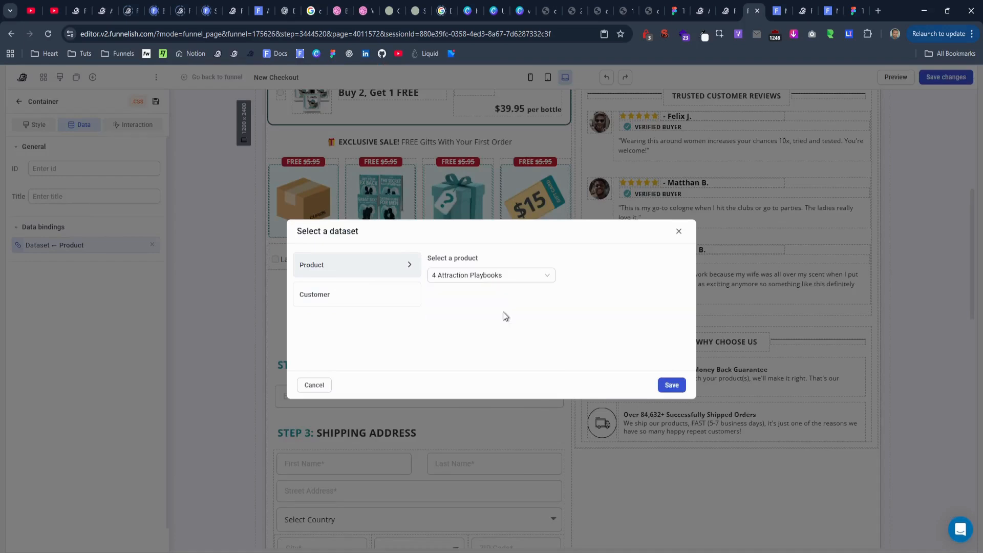
left_click(671, 385)
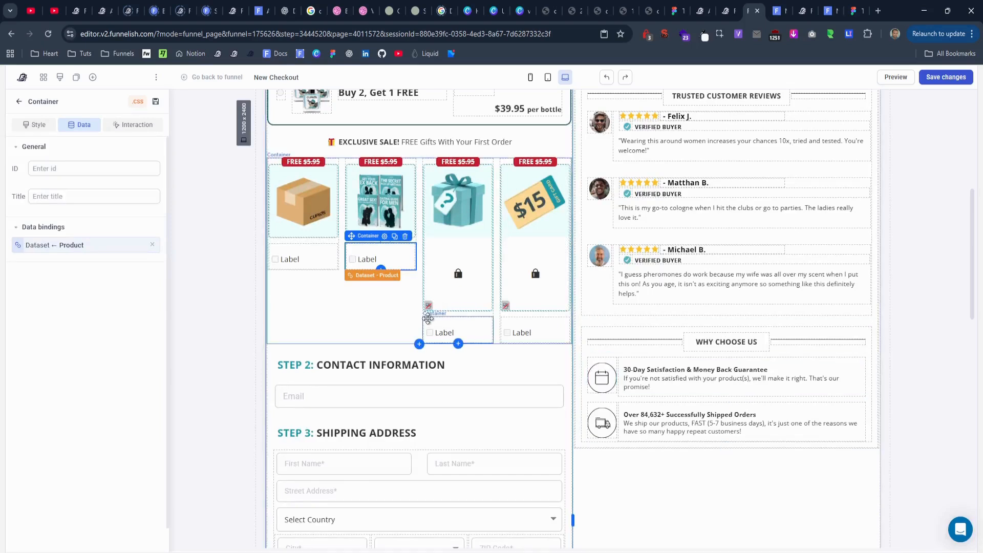
Change the dataset of the checkbox container under the mystery gift to the $60 Mystery Gift product.
left_click(429, 320)
left_click(81, 246)
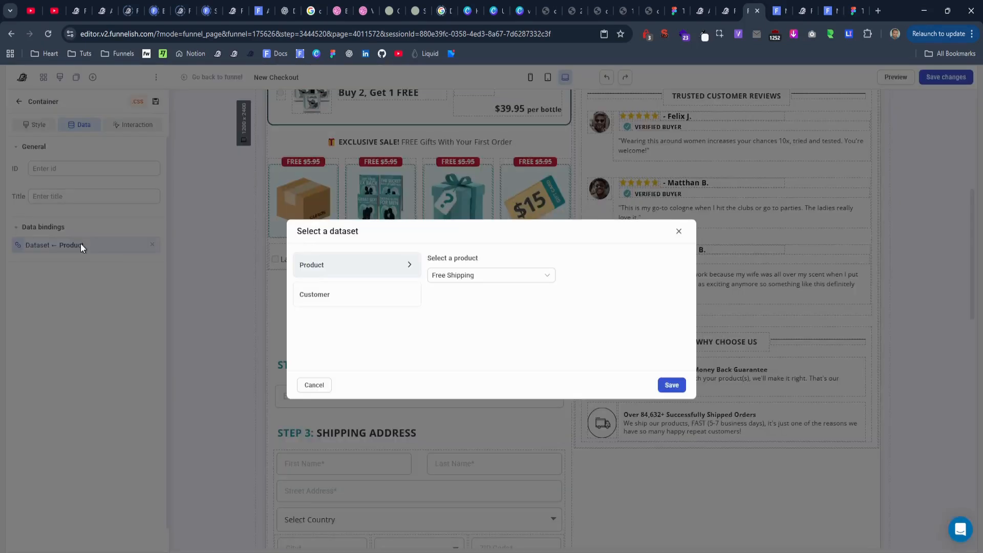
left_click(496, 275)
scroll(498, 307, "down", 2)
left_click(489, 342)
left_click(664, 386)
Change the dataset of the checkbox container under the gift card to the $15 Gift Card product.
left_click(512, 328)
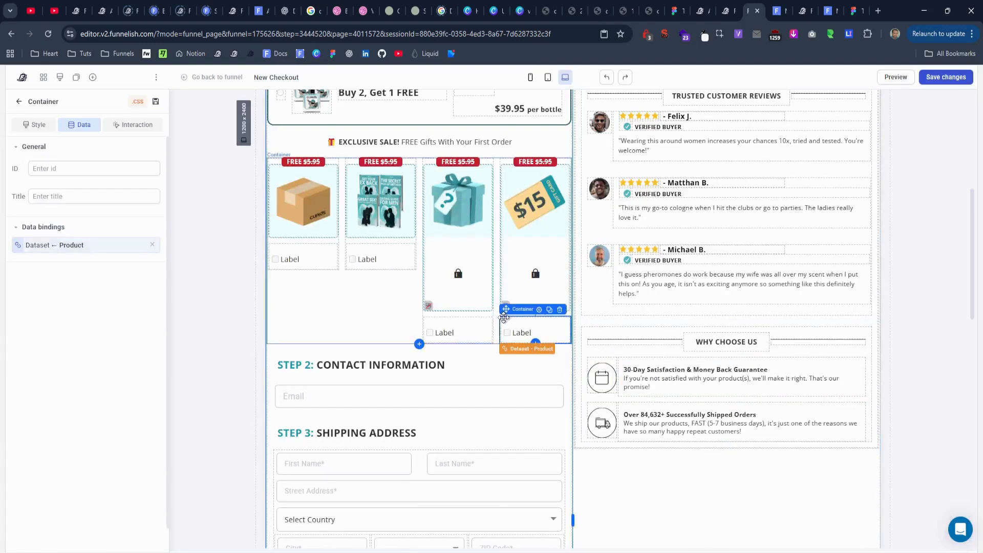
left_click(81, 245)
left_click(514, 277)
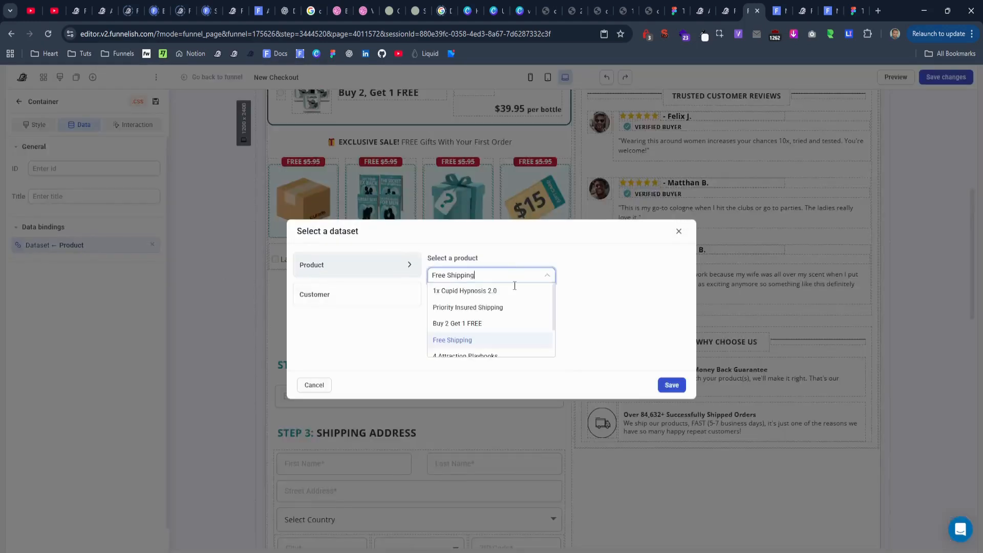
scroll(515, 324, "down", 2)
left_click(498, 333)
left_click(515, 275)
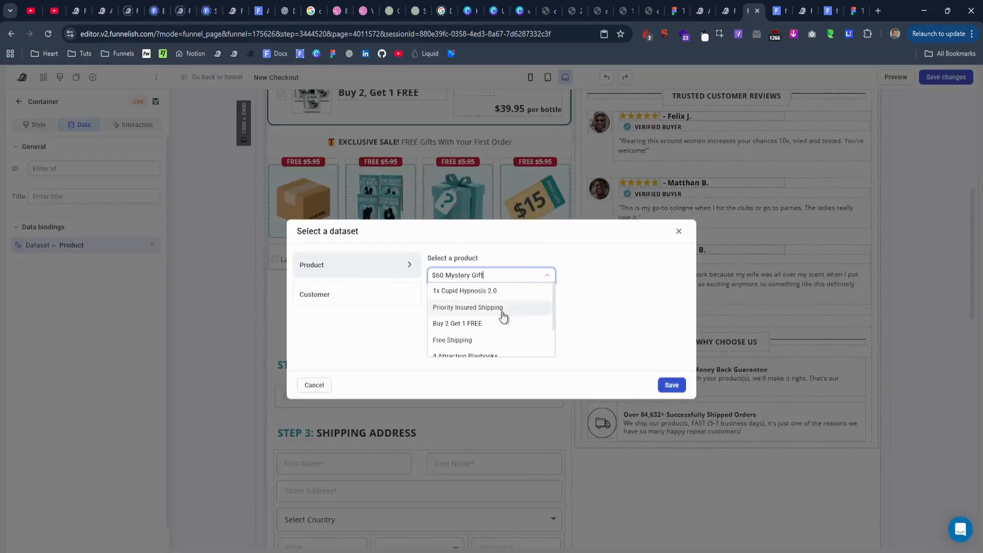
scroll(499, 317, "down", 2)
left_click(483, 347)
left_click(669, 385)
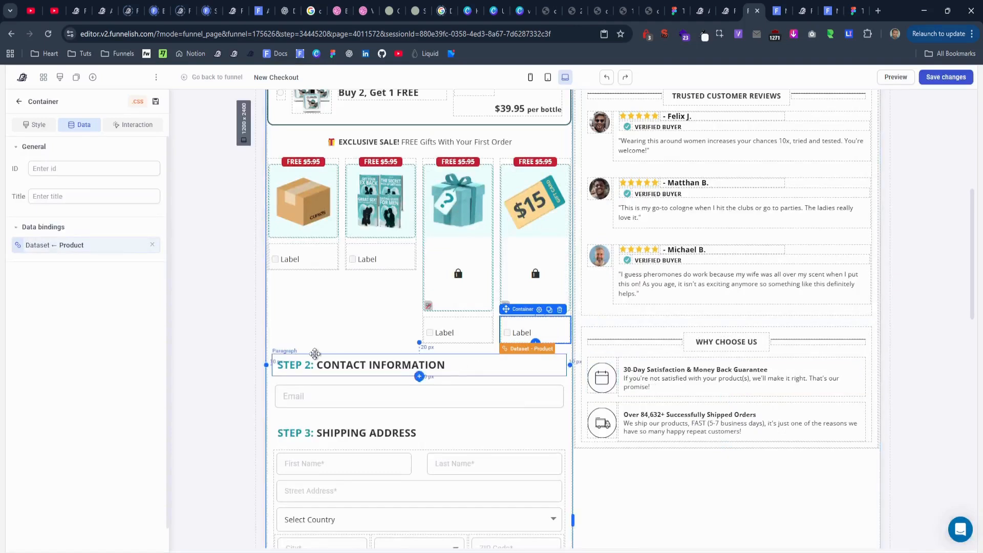
Hide the checkbox containers under the shipping box and the playbooks on desktop, tablet and mobile, but keep them on the editor.
left_click(279, 258)
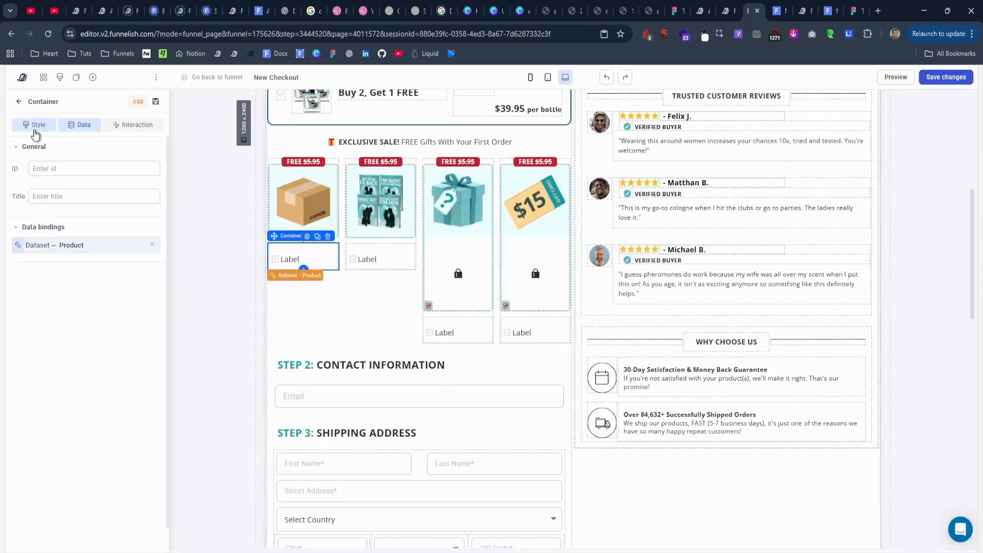
left_click(35, 126)
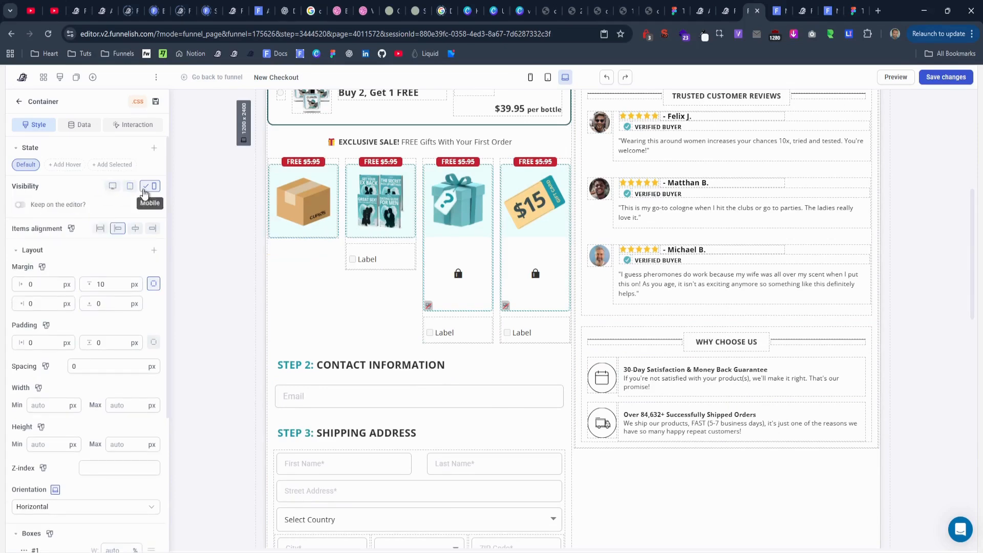
left_click(105, 186)
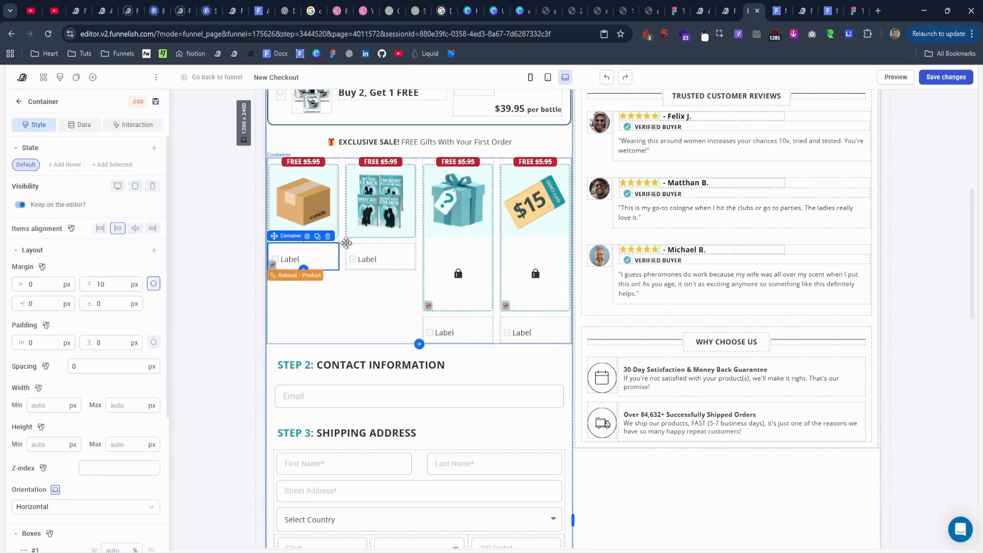
left_click(366, 257)
left_click(105, 186)
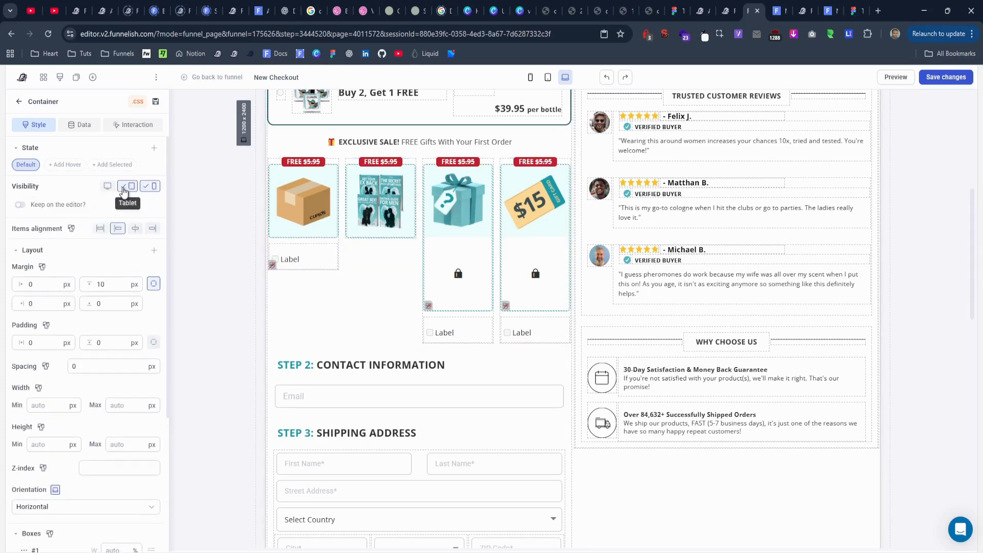
left_click(129, 187)
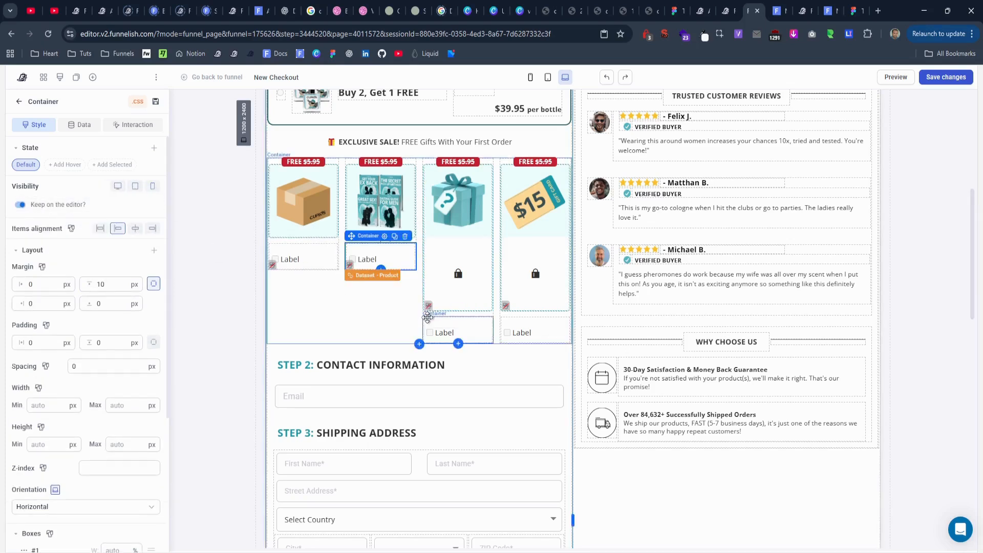
Hide the checkbox containers under the mystery gift and the gift card on all devices, but keep them on the editor.
left_click(445, 331)
left_click(106, 186)
left_click(128, 187)
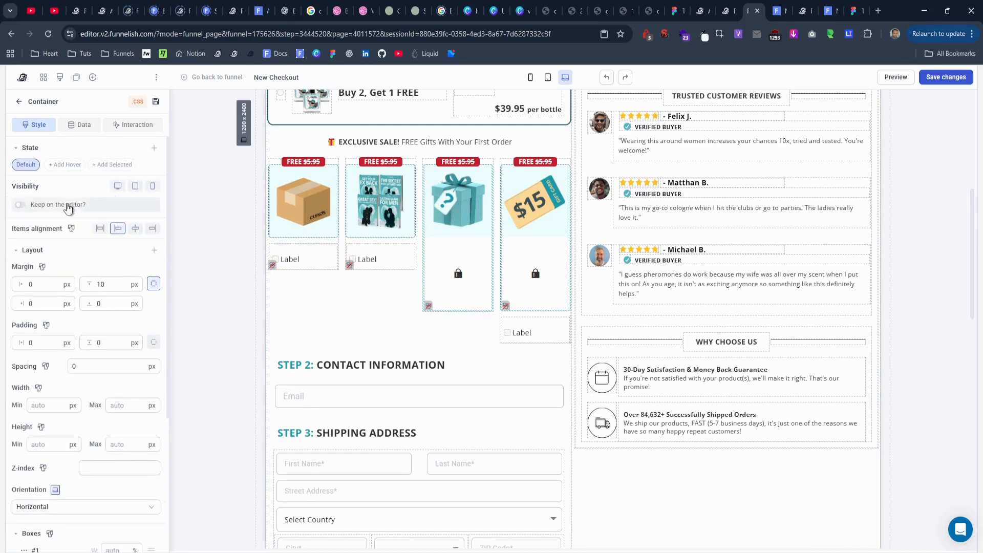
left_click(499, 318)
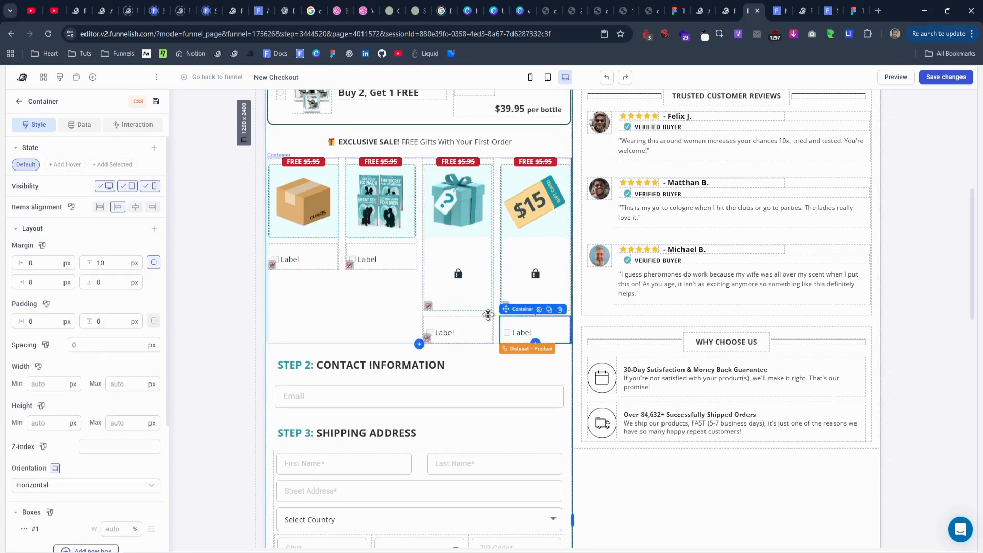
left_click(113, 186)
left_click(130, 186)
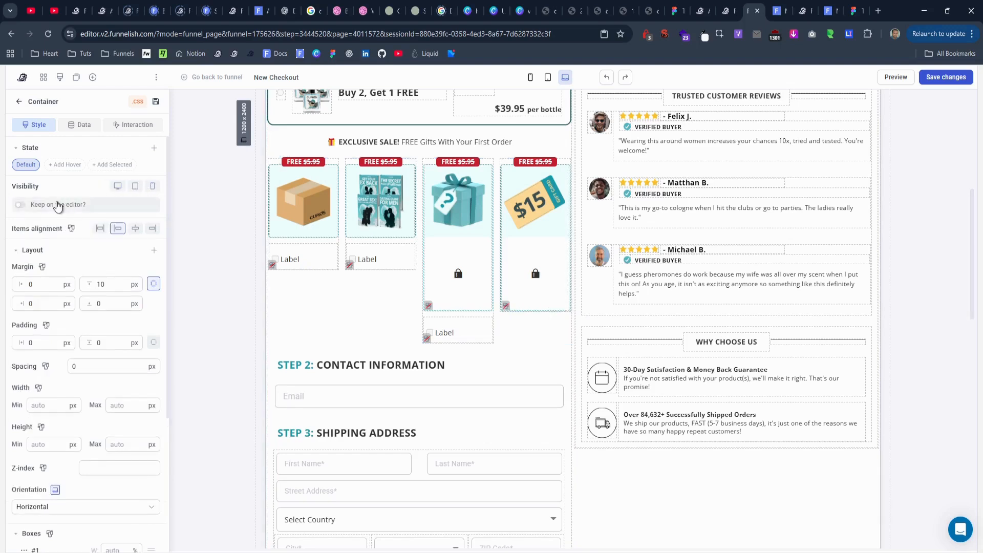
left_click(60, 204)
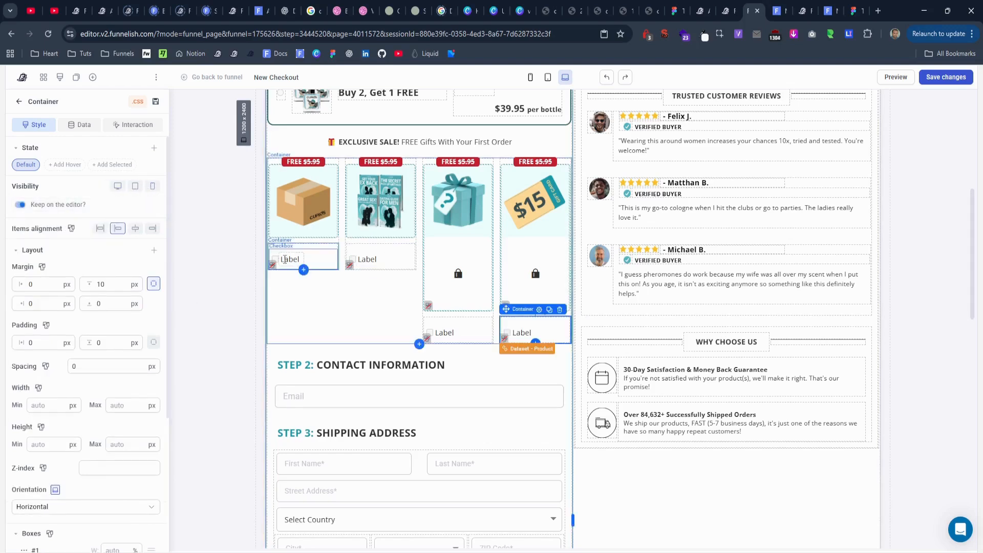
Check the shipping box checkbox's value and set the playbooks checkbox's value to 3412158, copied from the 4 Attraction Playbooks product page.
left_click(274, 258)
scroll(73, 387, "down", 5)
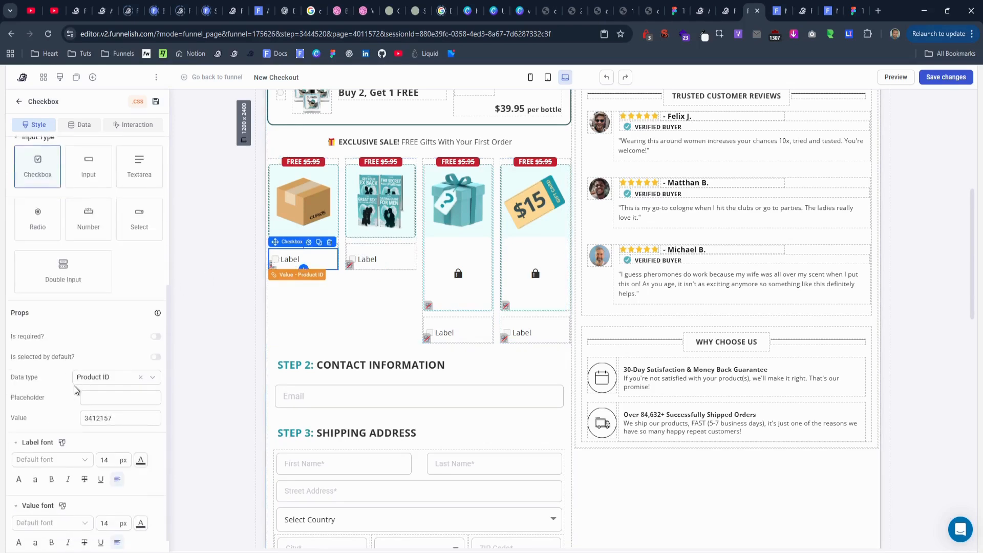
double_click(100, 417)
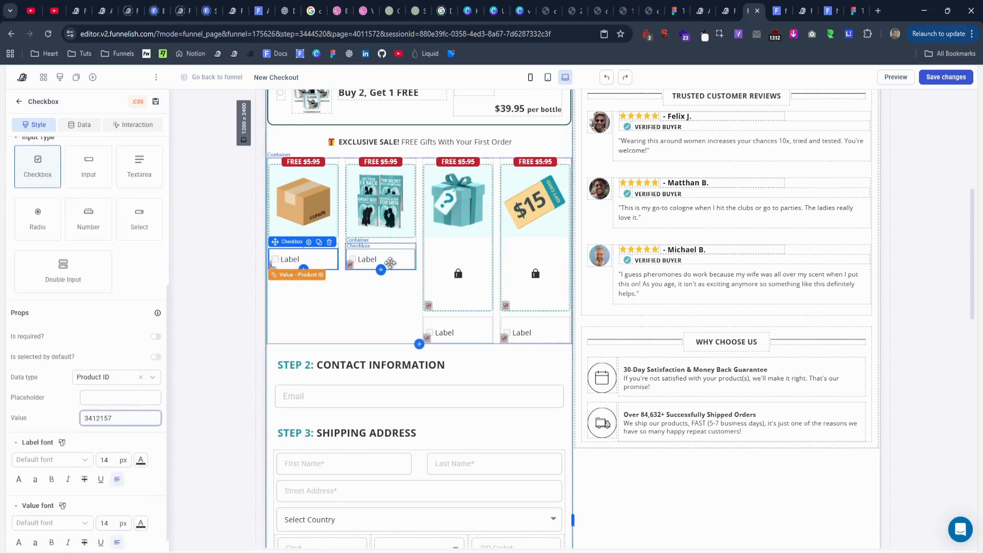
left_click(391, 264)
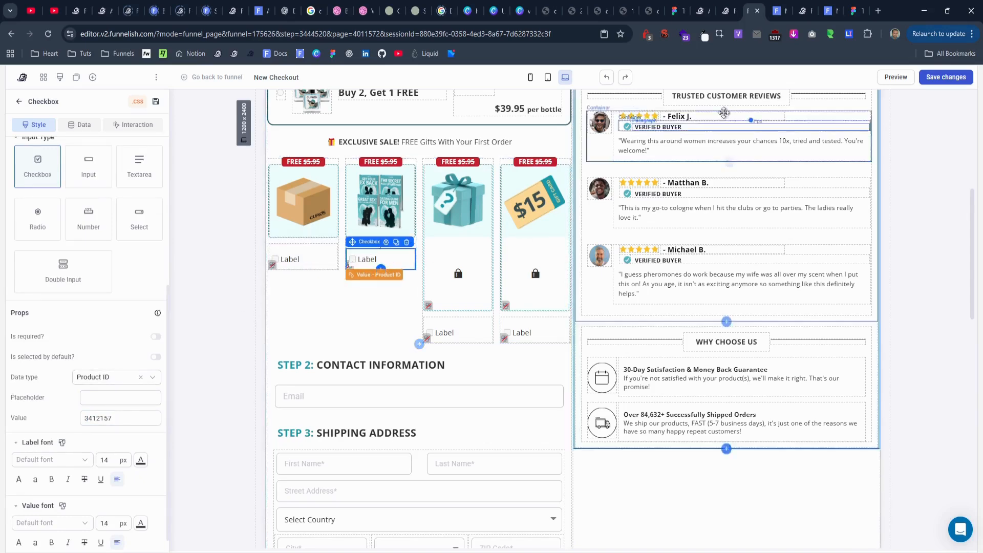
left_click(729, 12)
left_click(575, 192)
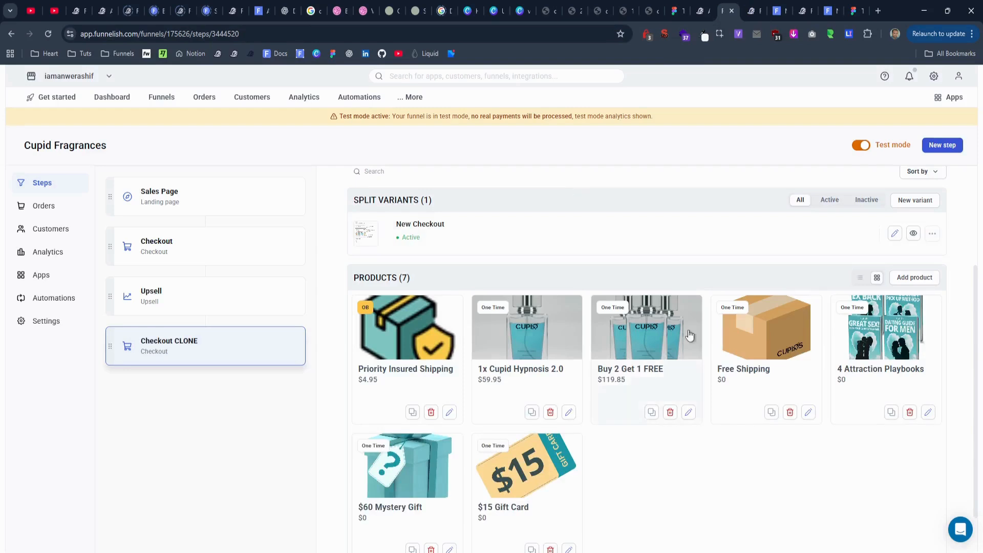
left_click(903, 352)
left_click(294, 34)
left_click(293, 33)
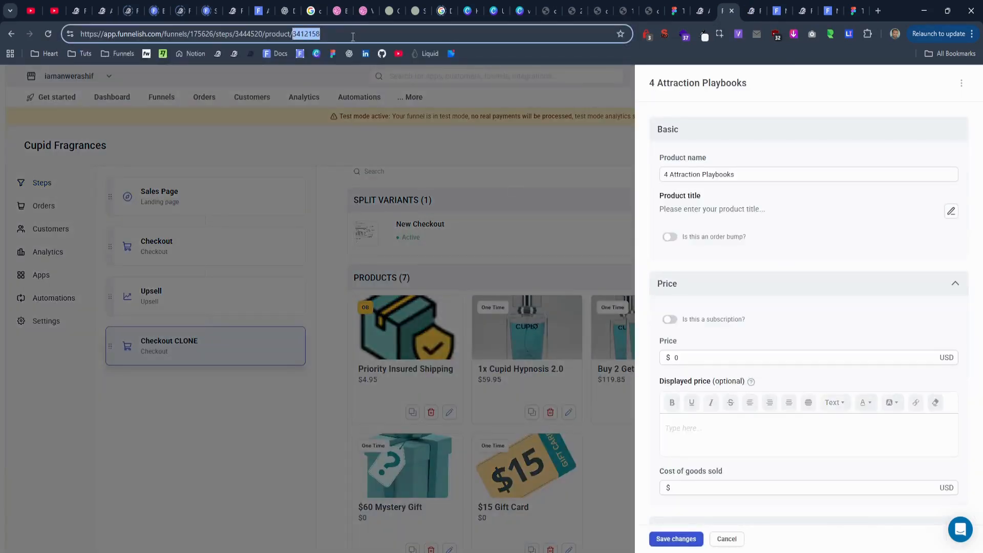
left_click(748, 11)
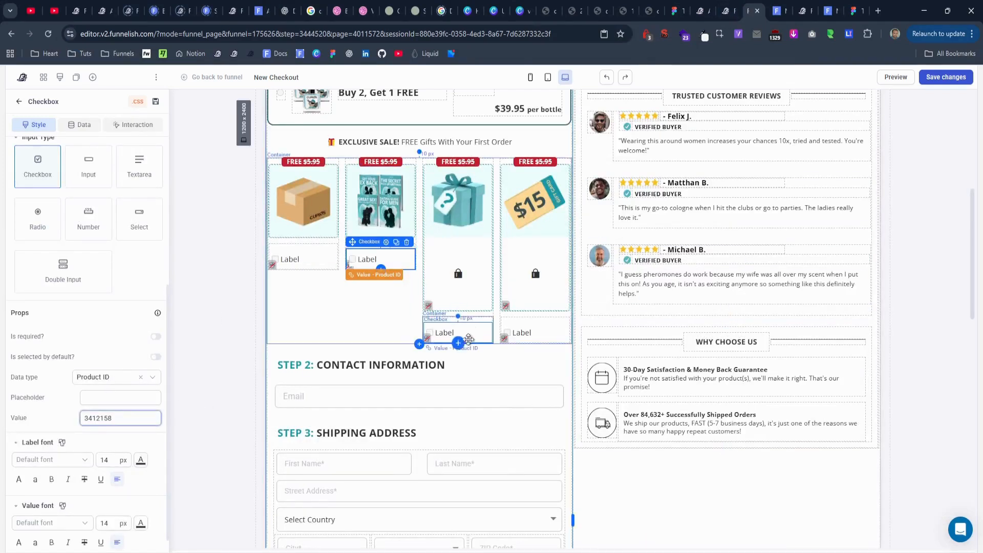
Set the mystery gift checkbox's value to 3412159, copied from the $60 Mystery Gift product page.
left_click(453, 334)
left_click(728, 11)
left_click(583, 469)
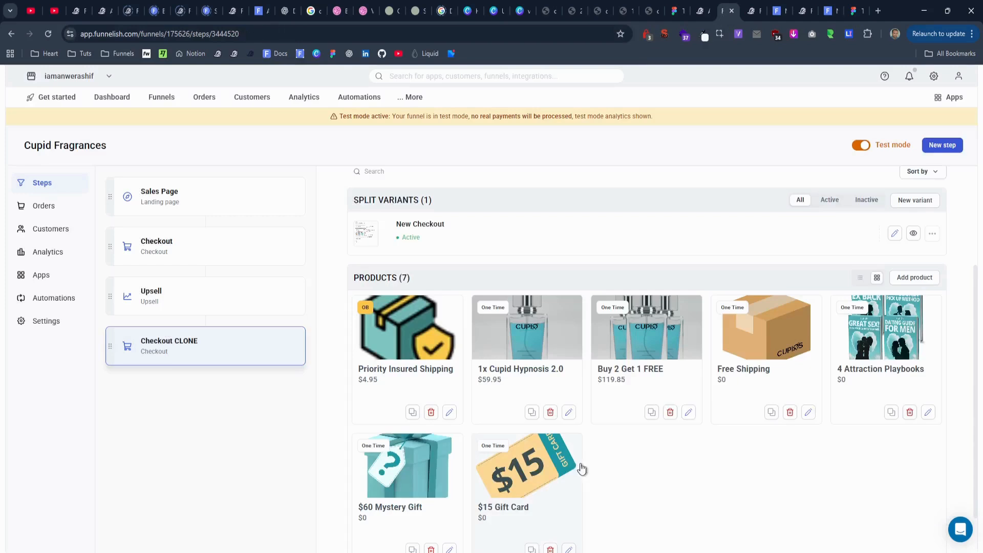
left_click(399, 485)
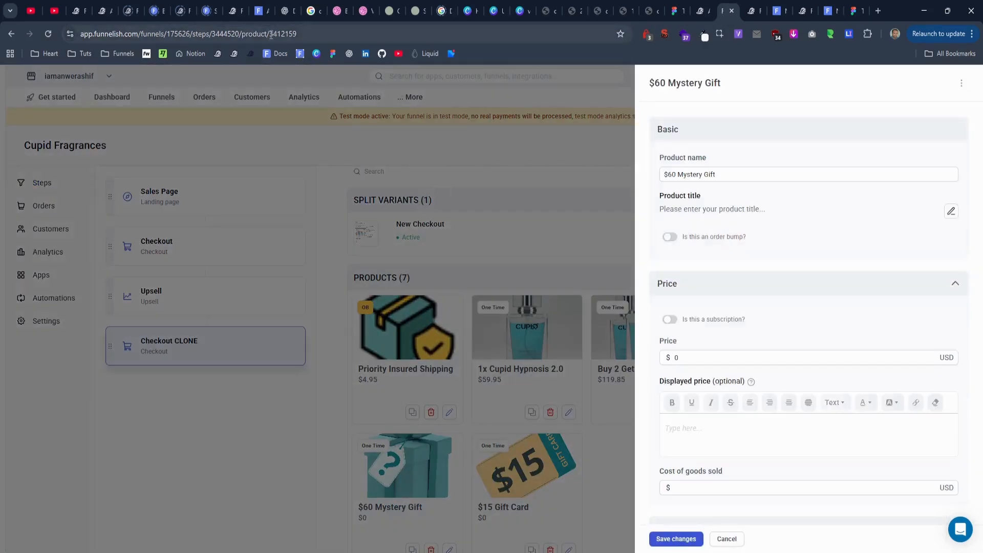
left_click_drag(270, 33, 385, 39)
key("ctrl+c")
left_click(753, 11)
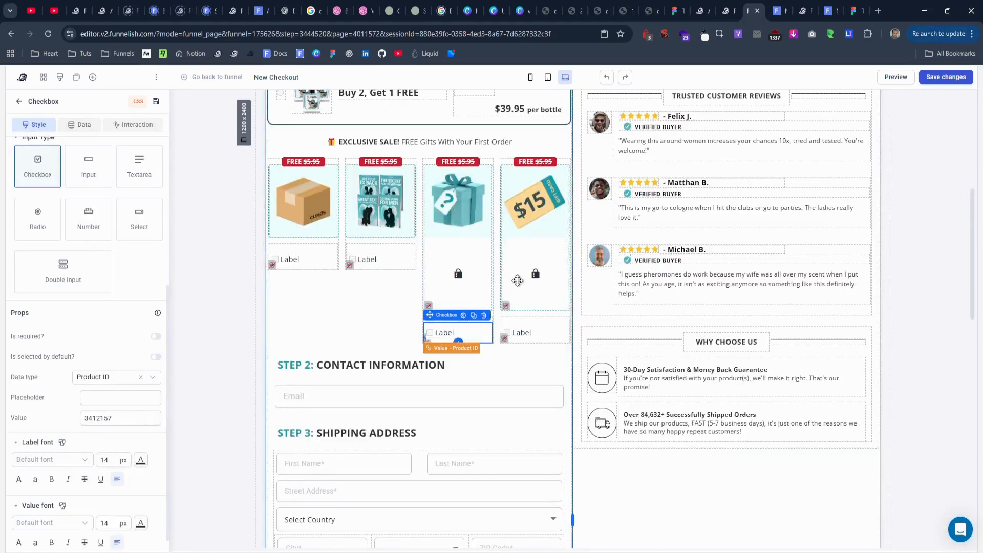
double_click(127, 419)
key("ctrl+v")
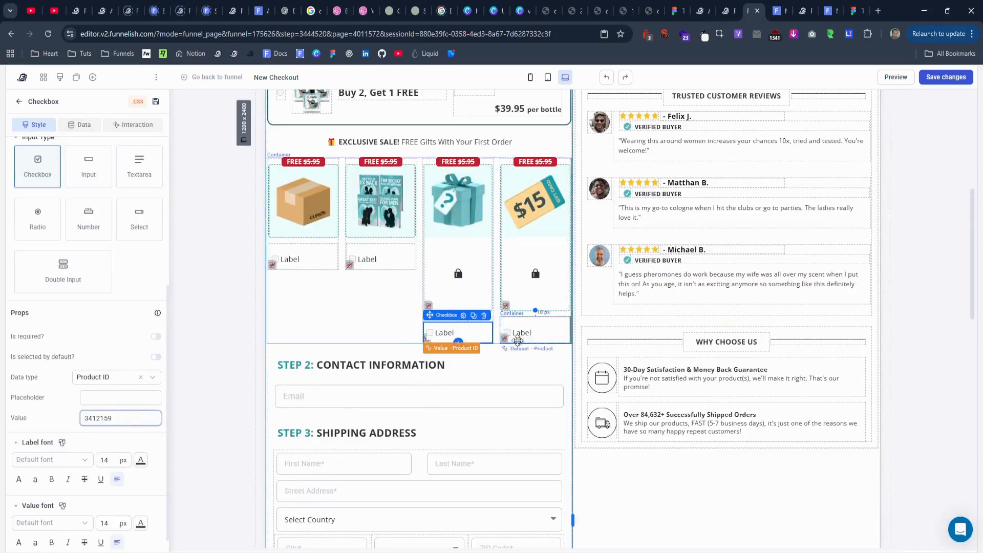
Set the gift card checkbox's value to 3412160, copied from the $15 Gift Card product page.
left_click(548, 332)
left_click(727, 11)
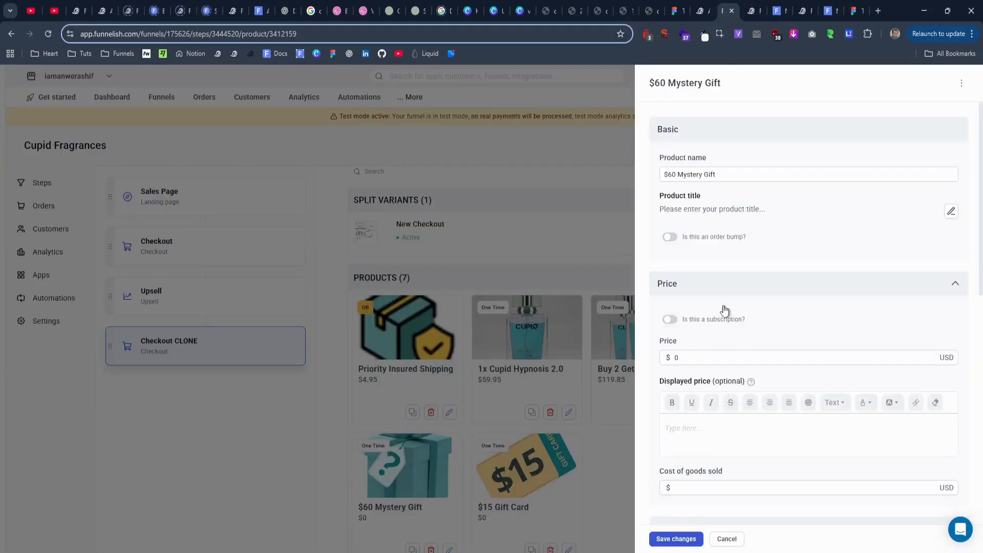
left_click(591, 461)
left_click(556, 458)
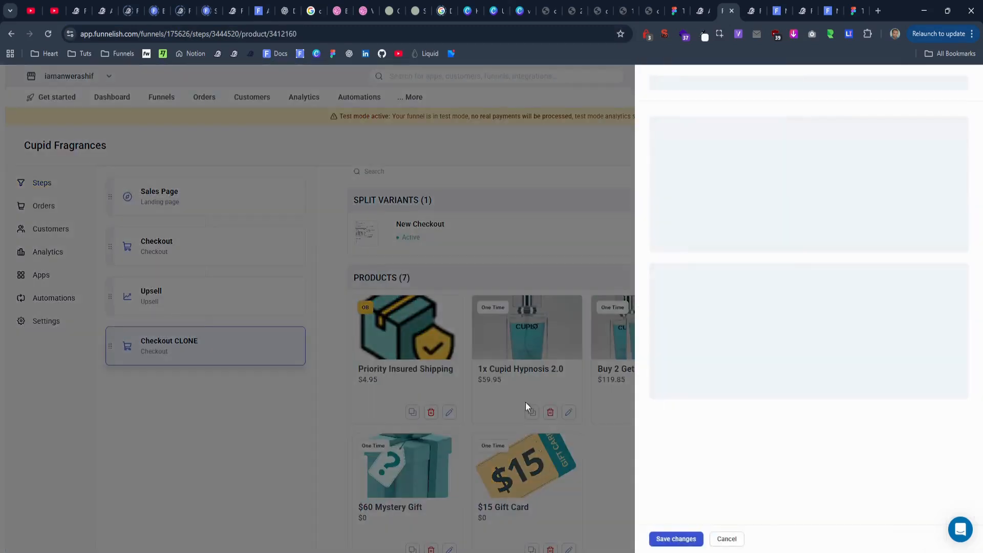
double_click(275, 40)
key("ctrl+c")
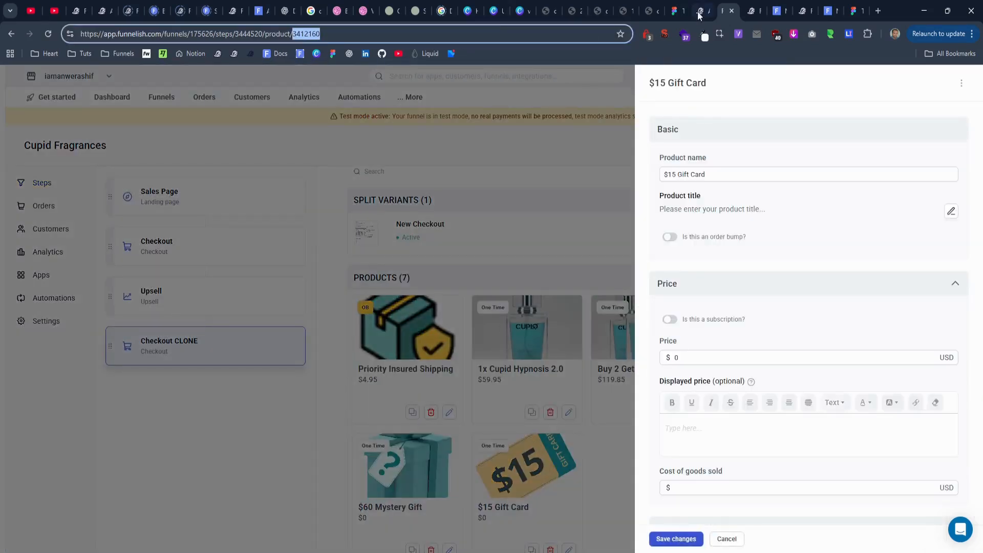
left_click(753, 11)
double_click(109, 417)
key("ctrl+v")
left_click(107, 399)
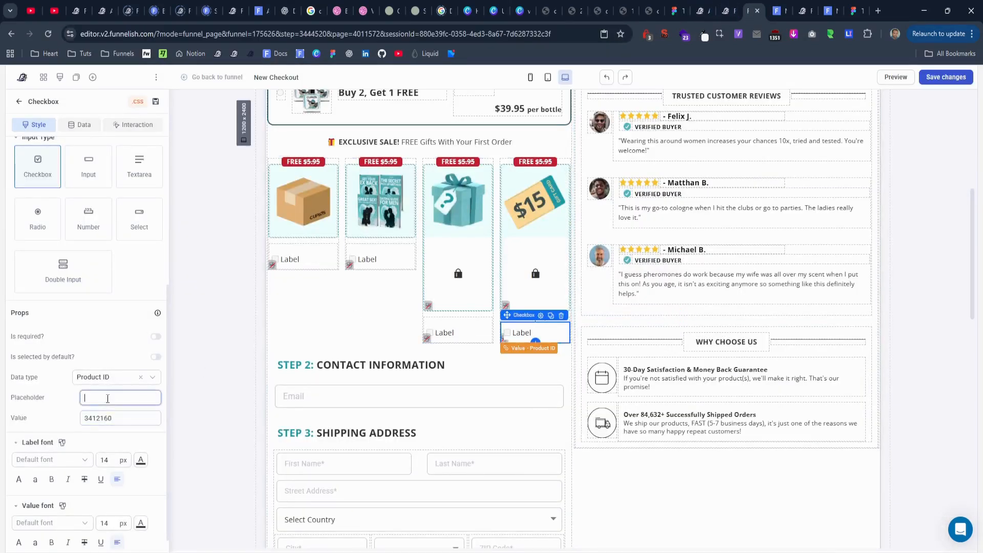
double_click(119, 420)
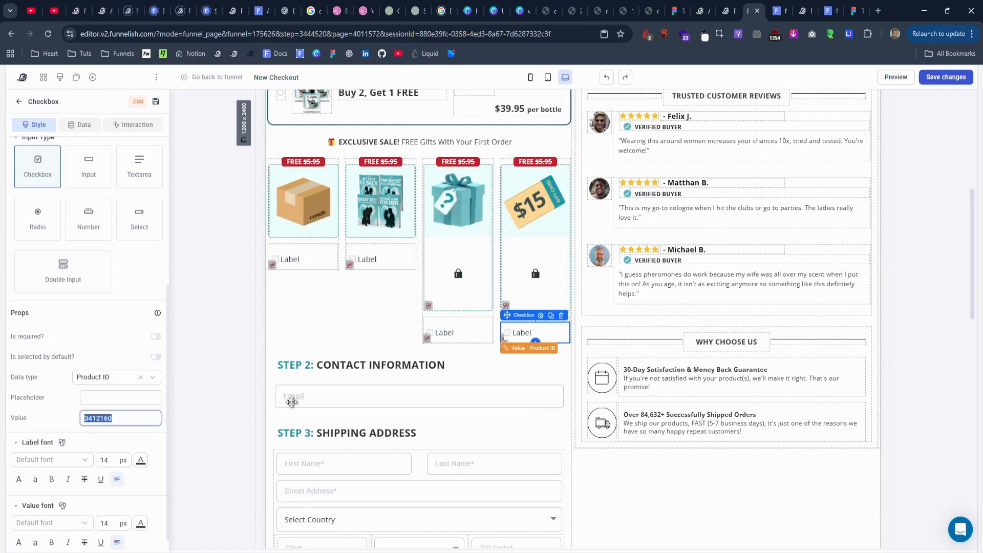
Check the values of the four gift checkboxes and save the page changes.
left_click(467, 333)
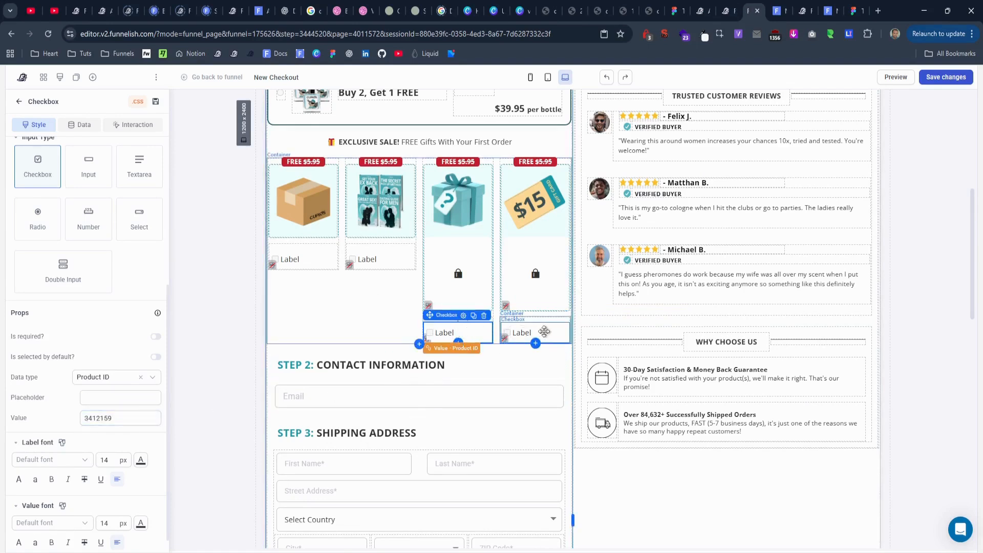
left_click(544, 331)
left_click(385, 259)
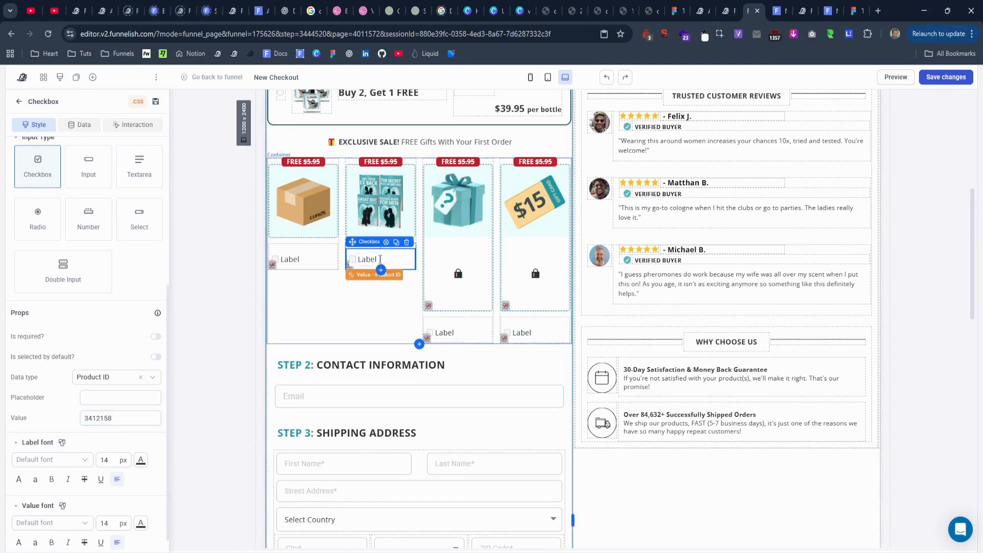
left_click(309, 256)
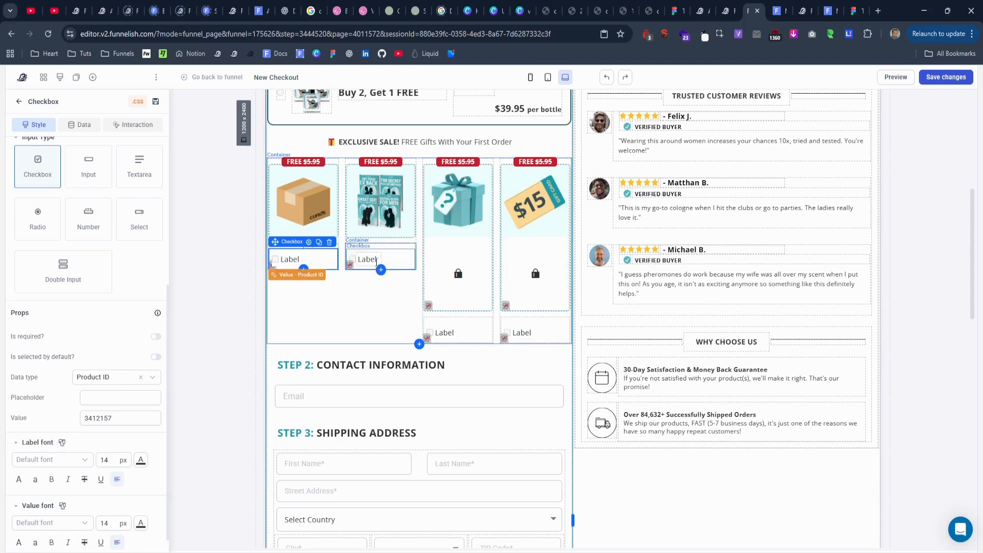
scroll(108, 353, "up", 1)
scroll(108, 353, "up", 5)
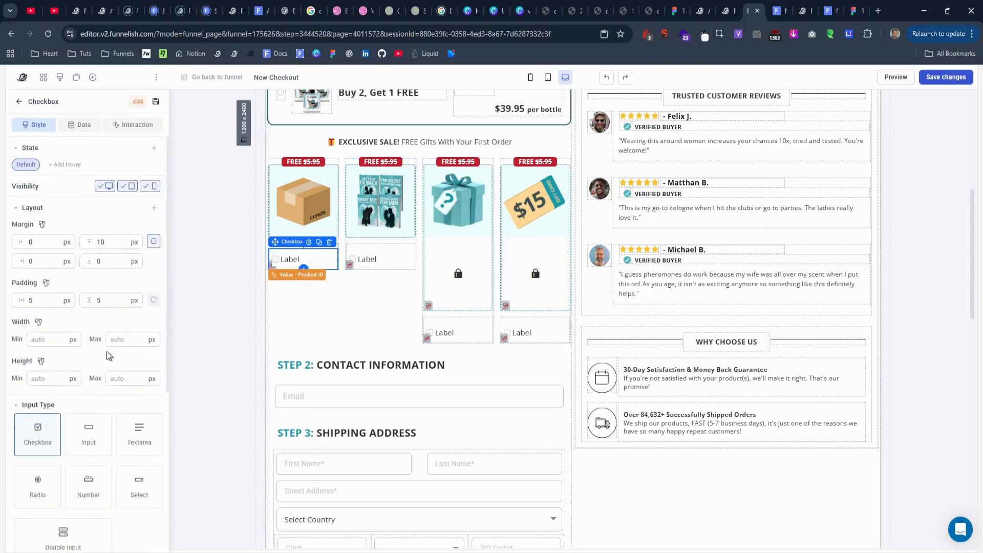
left_click(936, 77)
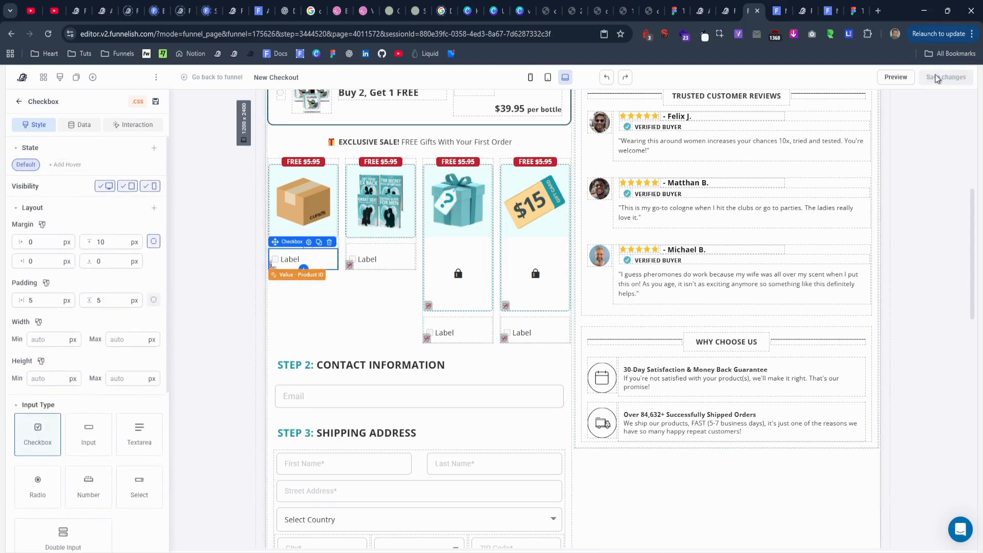
Copy the Free Shipping caption from the reference checkout and place it under the shipping box's checkbox.
left_click(802, 17)
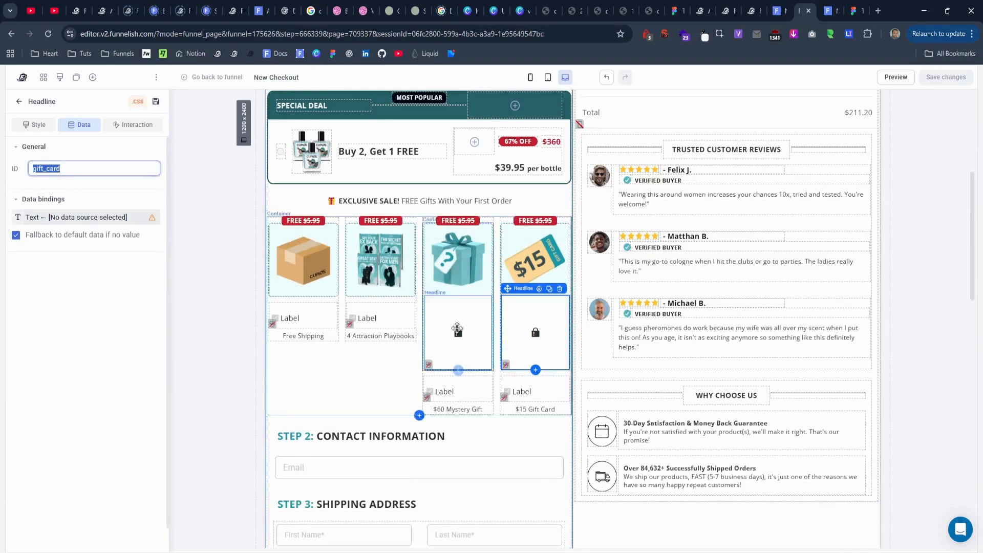
left_click(284, 336)
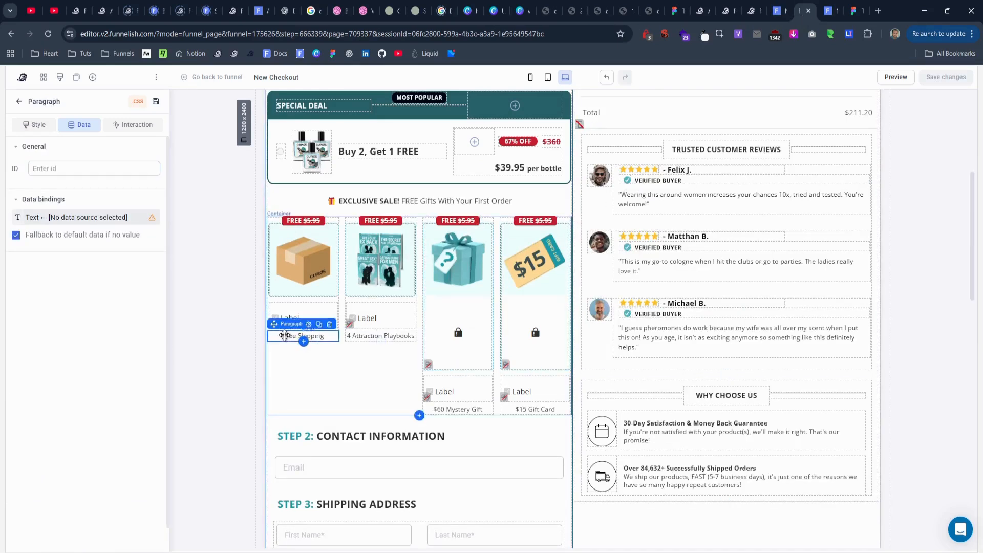
left_click(753, 12)
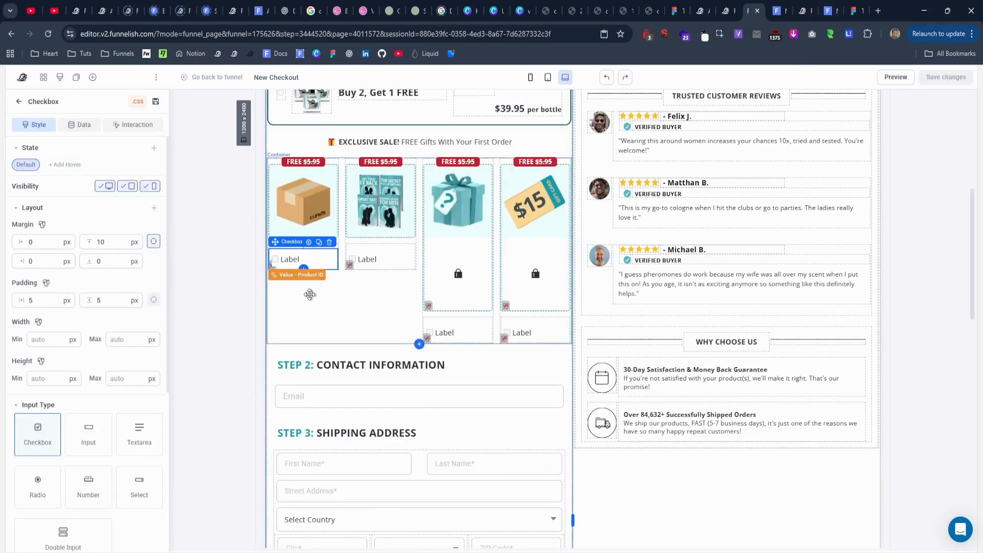
type("Free Shipping")
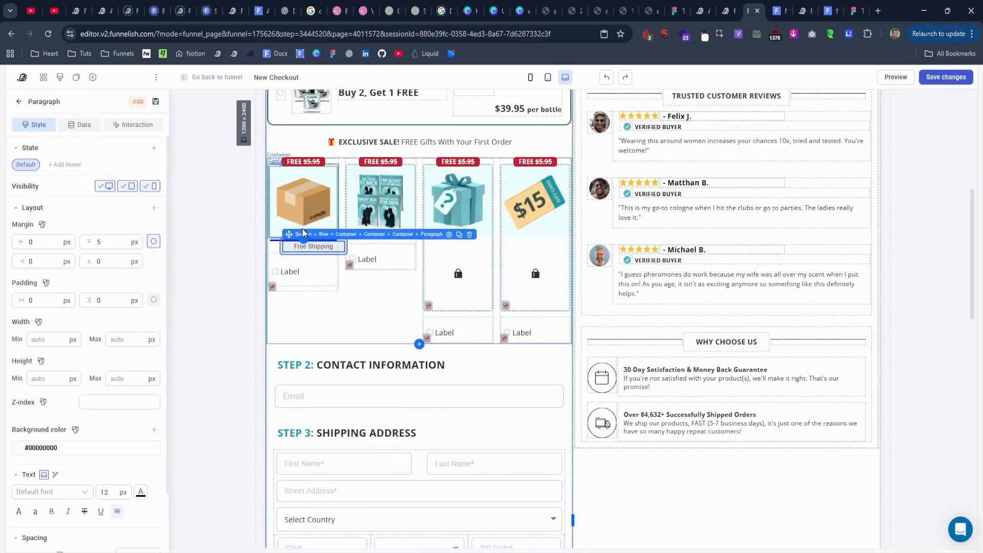
left_click_drag(302, 233, 328, 278)
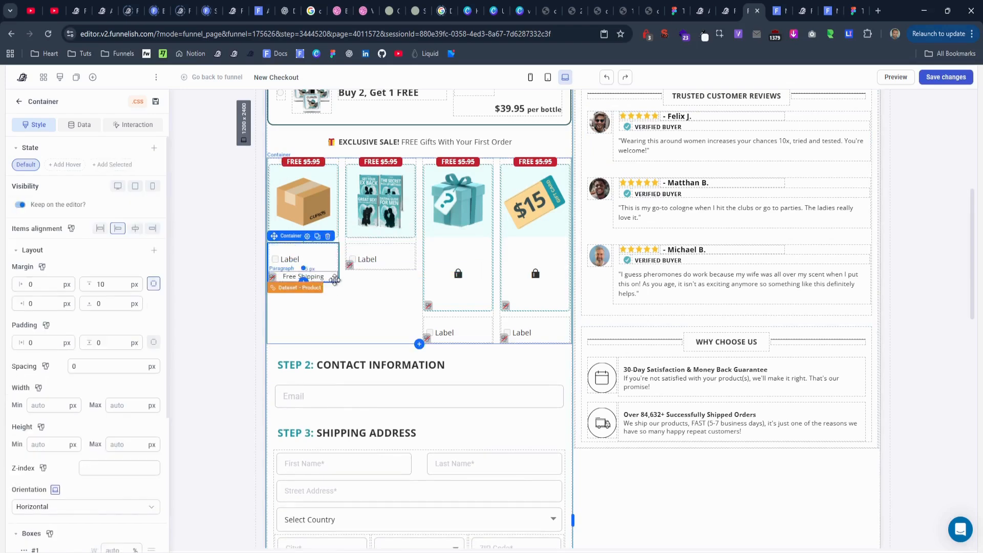
Move the Free Shipping caption out of the hidden checkbox container so it sits directly below that container.
left_click(330, 277)
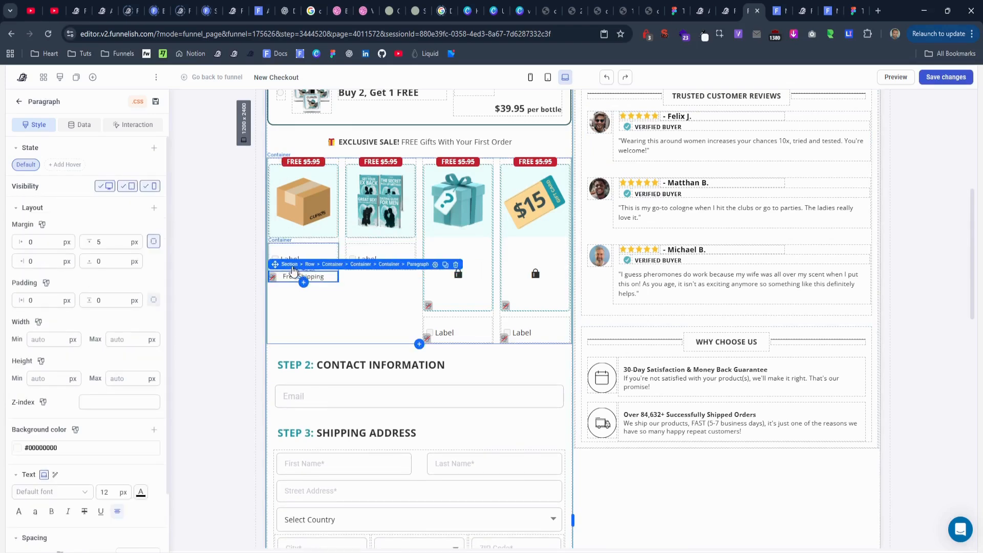
left_click(315, 313)
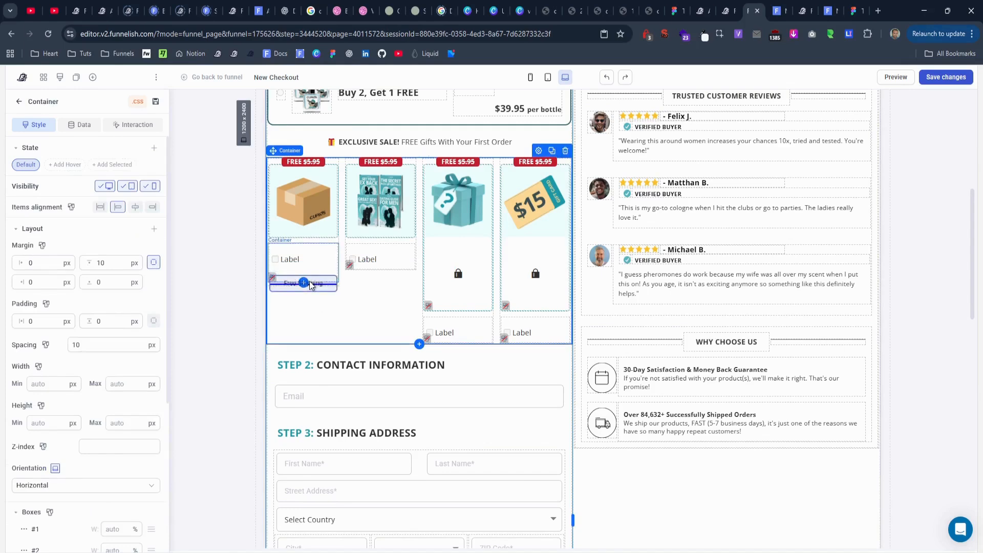
left_click_drag(309, 277, 323, 308)
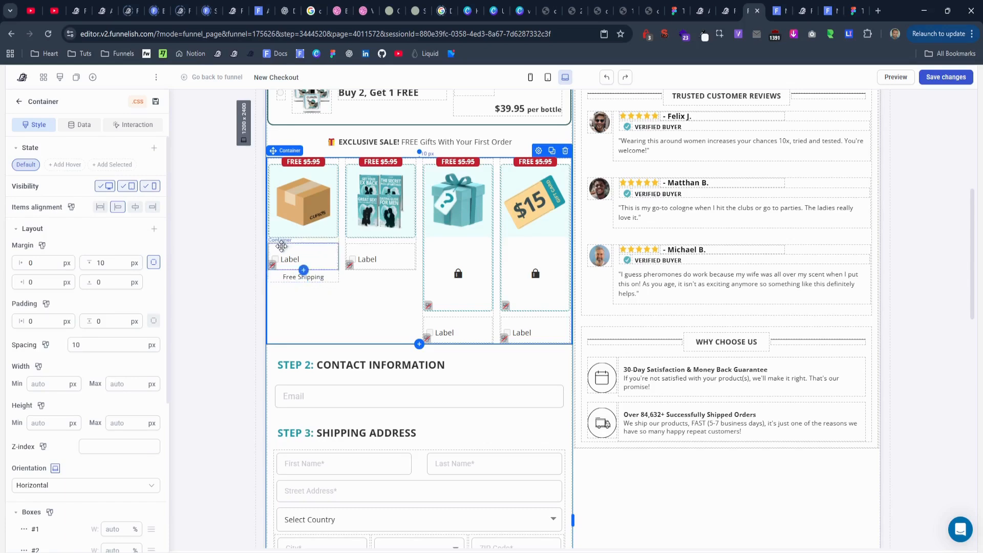
left_click(322, 278)
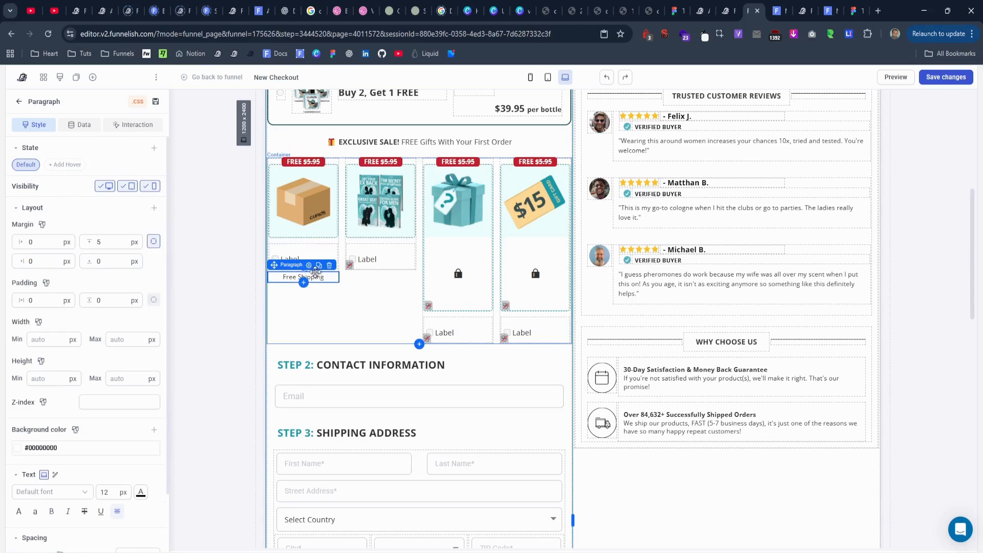
Copy the 4 Attraction Playbooks caption from the reference checkout and place it below the playbooks' checkbox container.
left_click(804, 11)
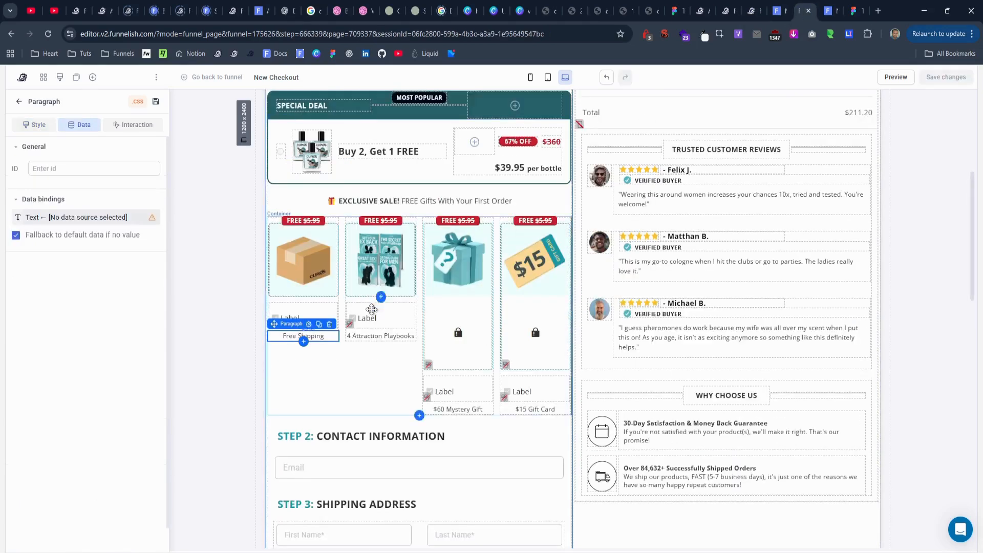
left_click(774, 13)
left_click(730, 10)
left_click(755, 11)
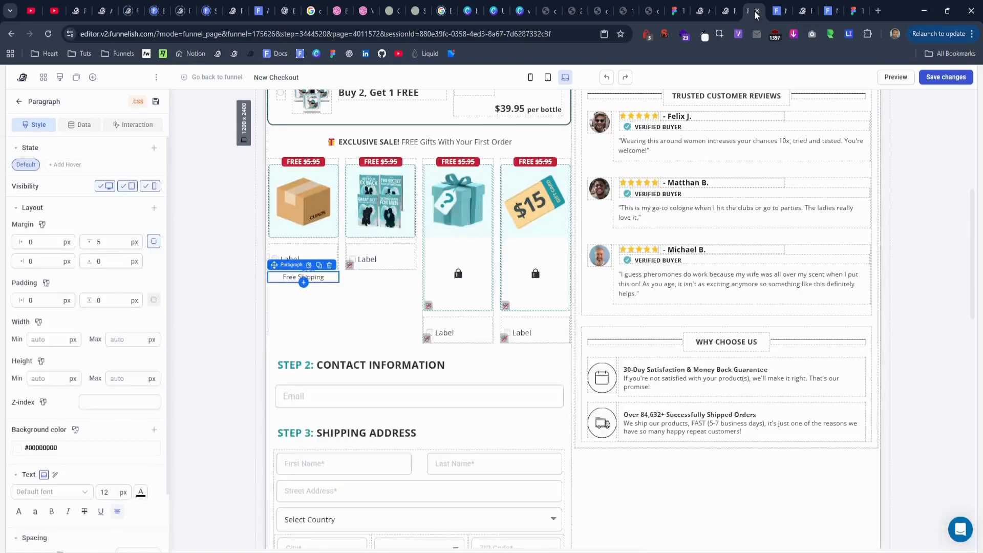
left_click(392, 241)
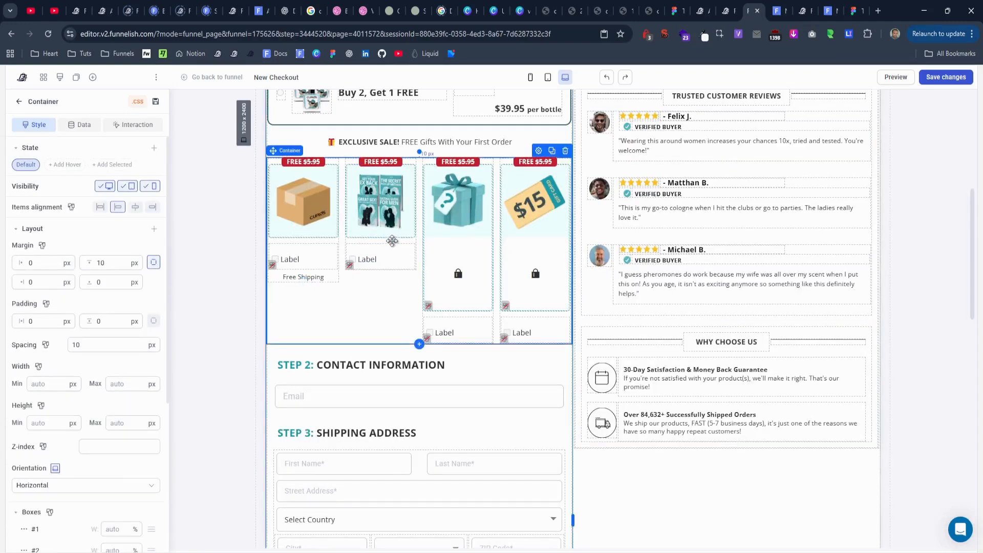
left_click(384, 239)
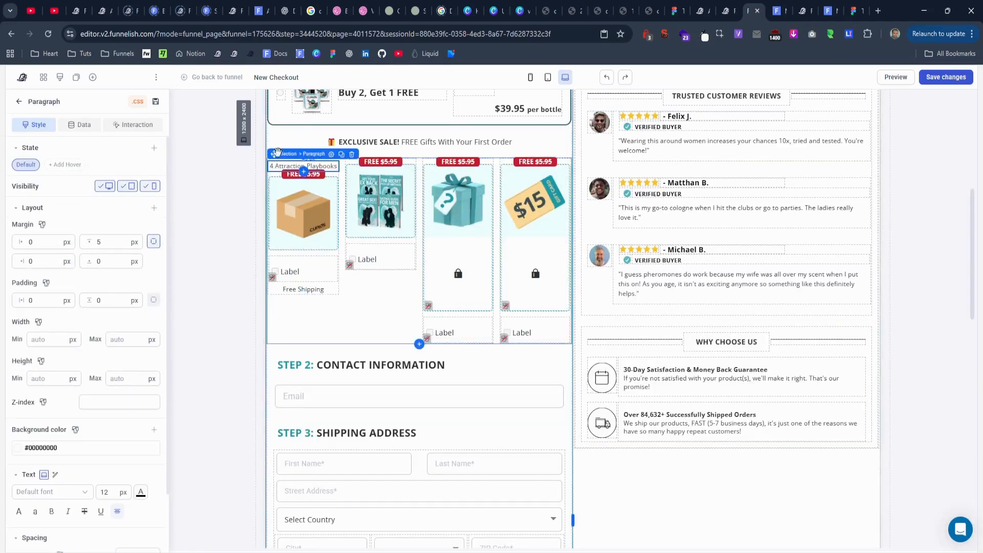
left_click_drag(383, 239, 374, 290)
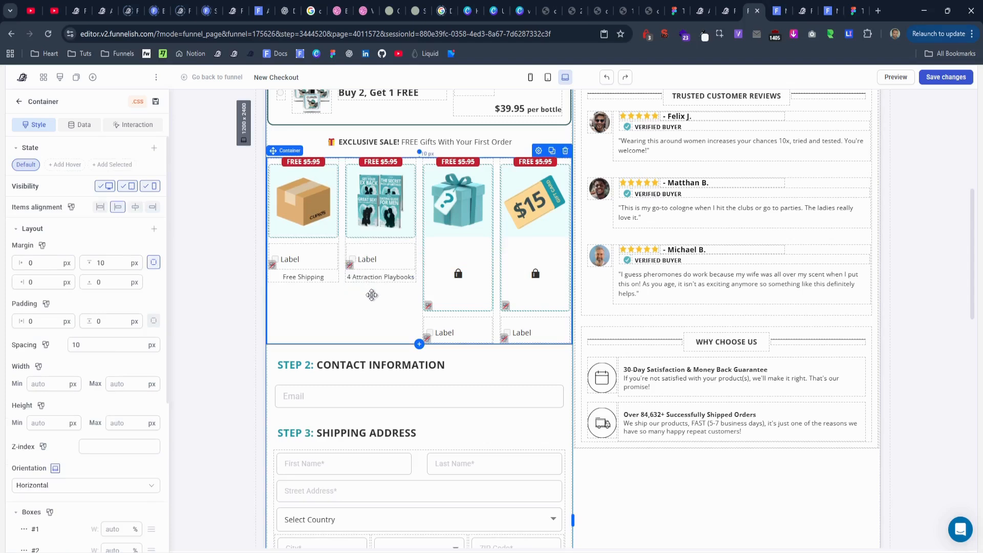
Clone the 4 Attraction Playbooks caption twice and place the copies below the mystery gift and gift card checkbox containers.
left_click(392, 276)
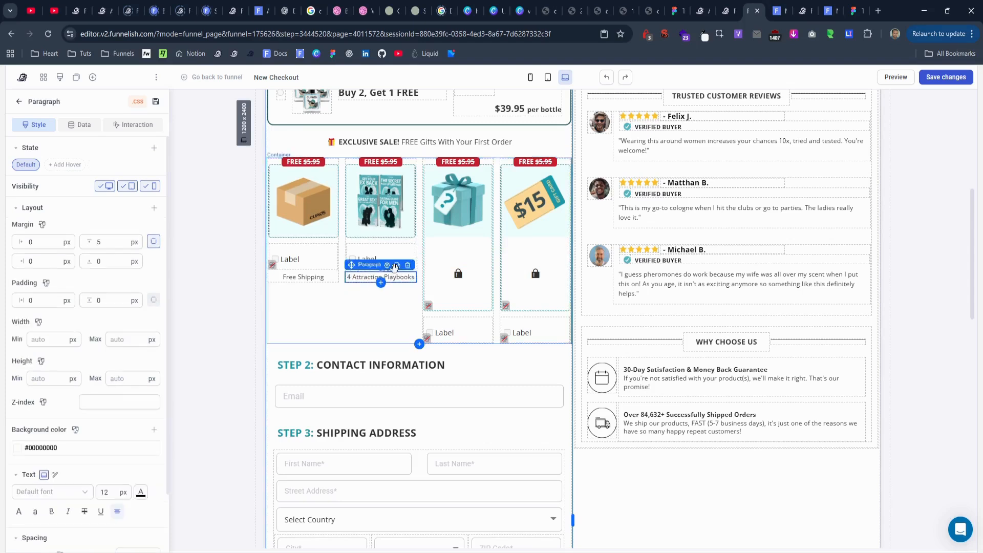
left_click(493, 266)
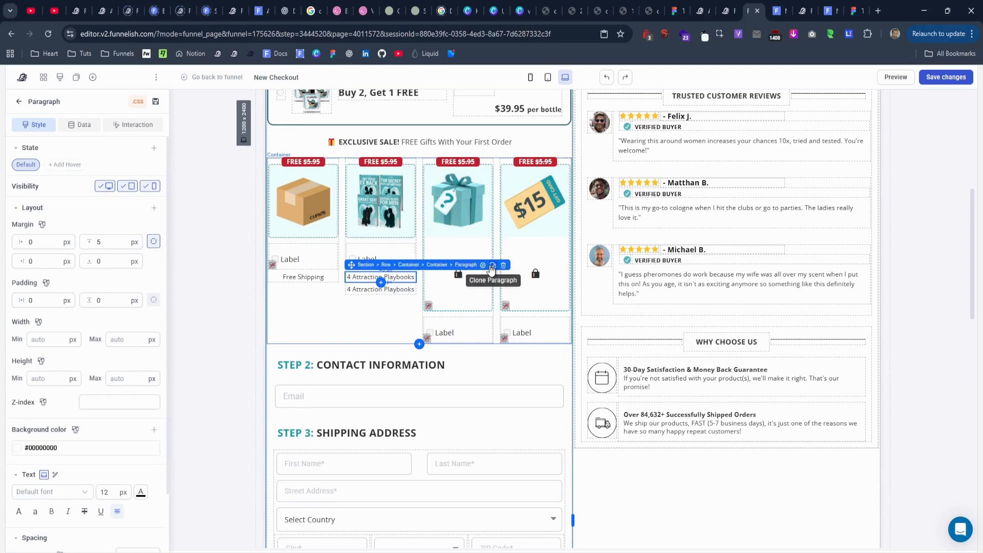
left_click(492, 266)
left_click_drag(366, 291, 451, 352)
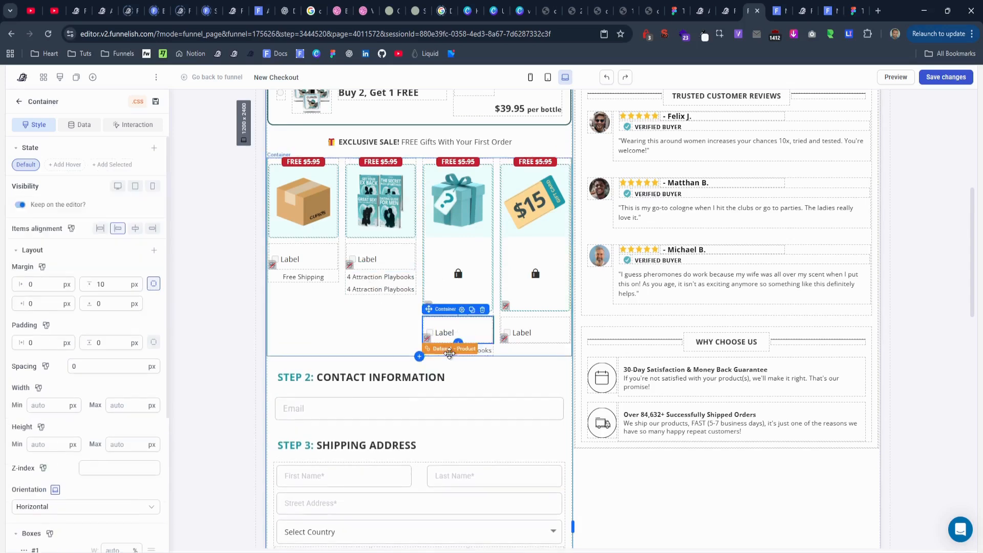
left_click_drag(382, 296, 528, 353)
left_click(473, 351)
left_click(934, 330)
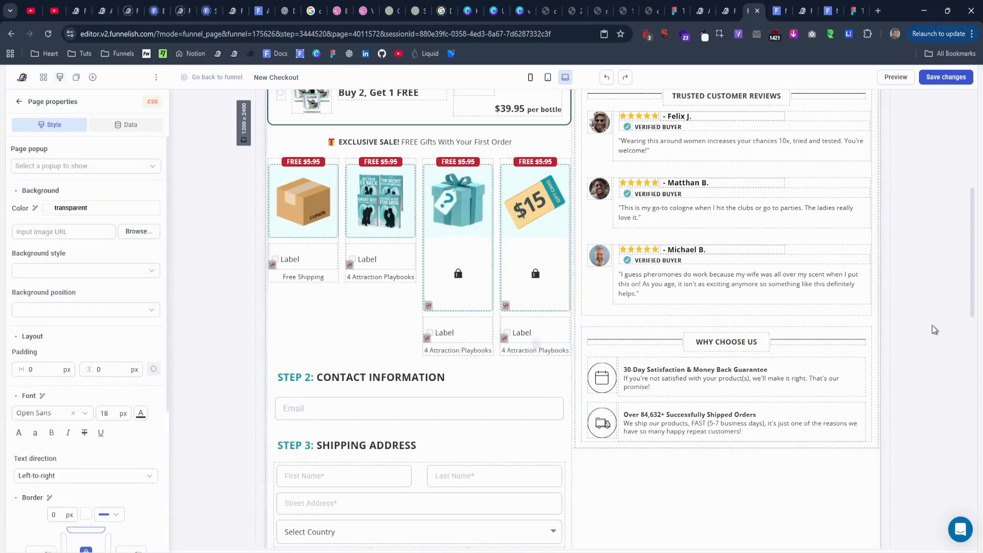
Replace the caption under the mystery gift with "$60 Mystery Gift", copied from the reference checkout.
left_click(803, 10)
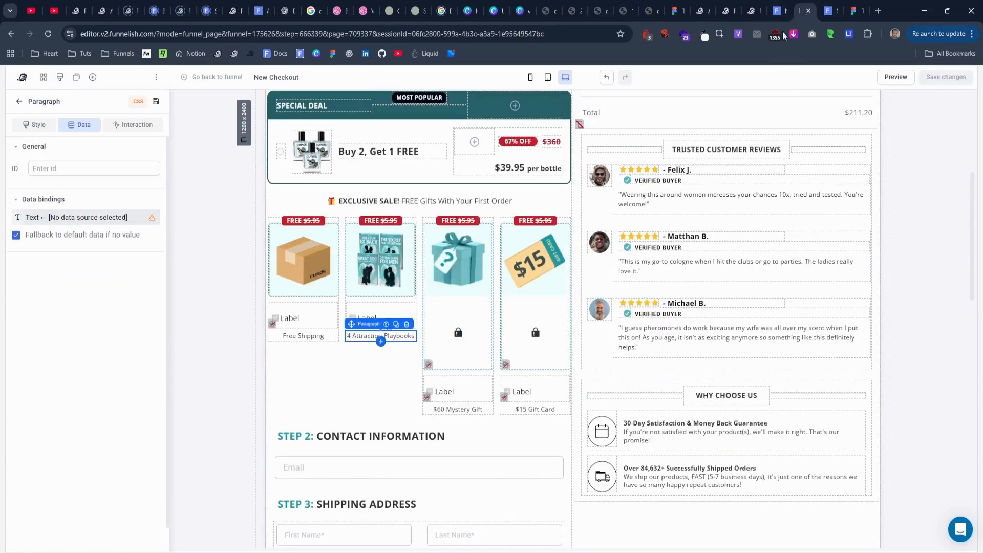
double_click(458, 409)
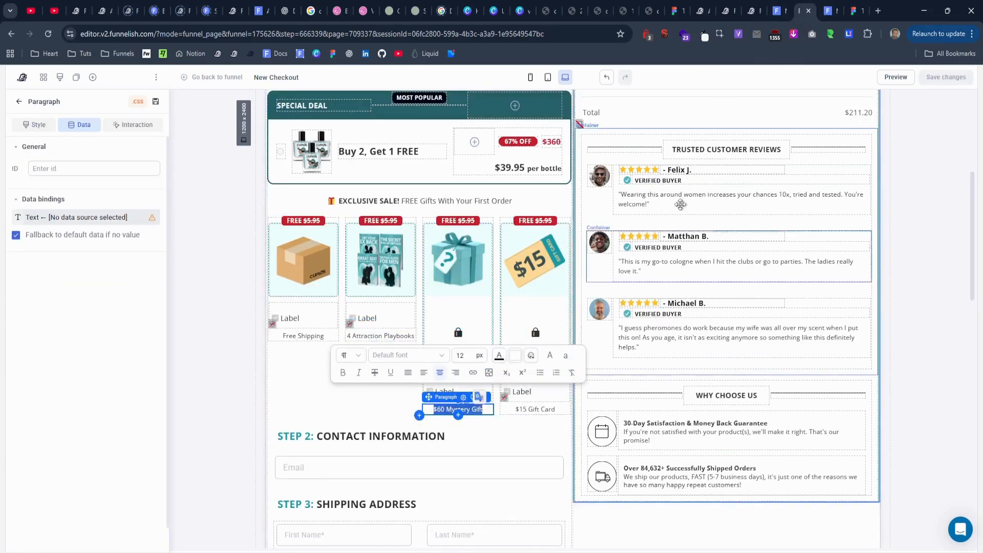
left_click(778, 11)
left_click(753, 11)
double_click(458, 351)
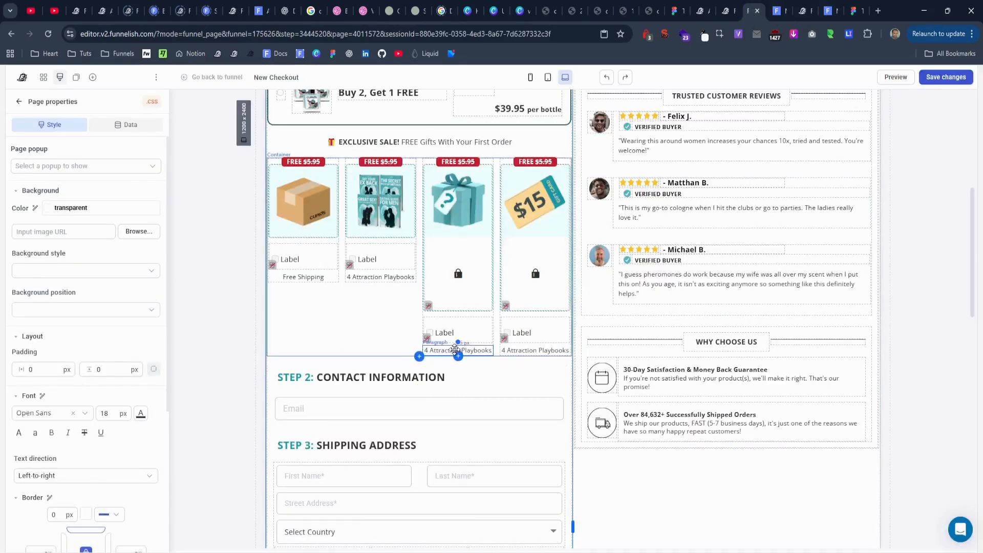
type("$60 Mystery Gift")
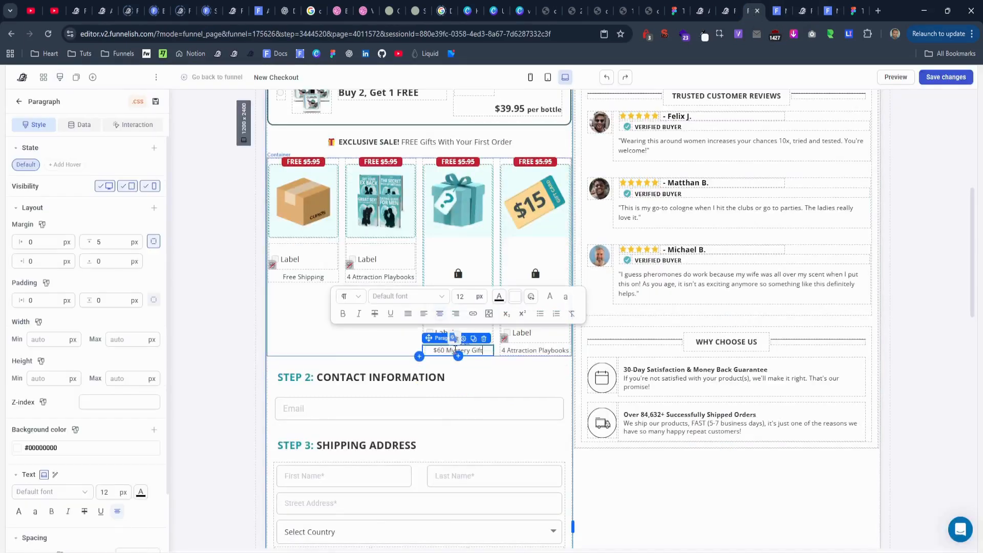
Replace the caption under the gift card with "$15 Gift Card", copied from the reference checkout, and save the page.
left_click(803, 11)
double_click(517, 407)
key("ctrl+c")
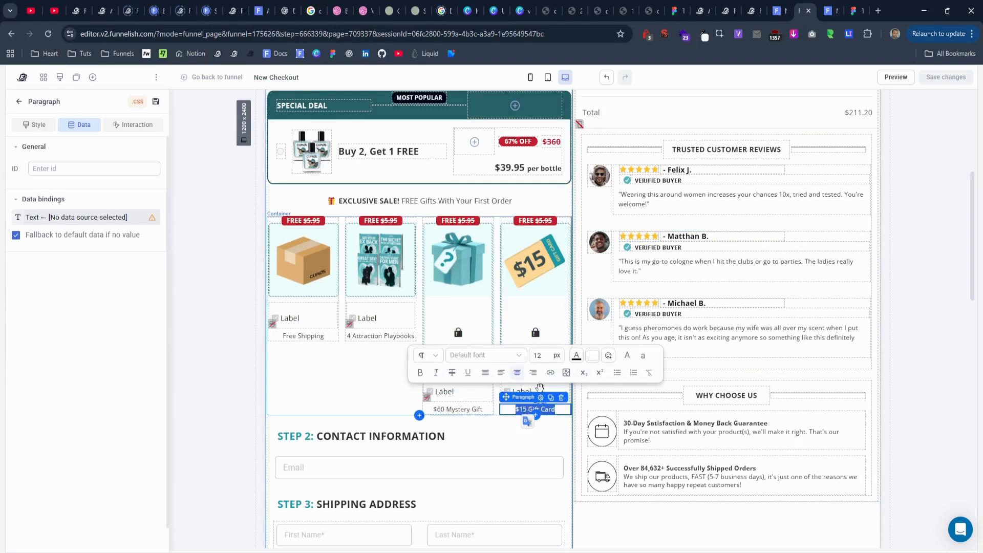
left_click(753, 11)
double_click(527, 351)
key("ctrl+v")
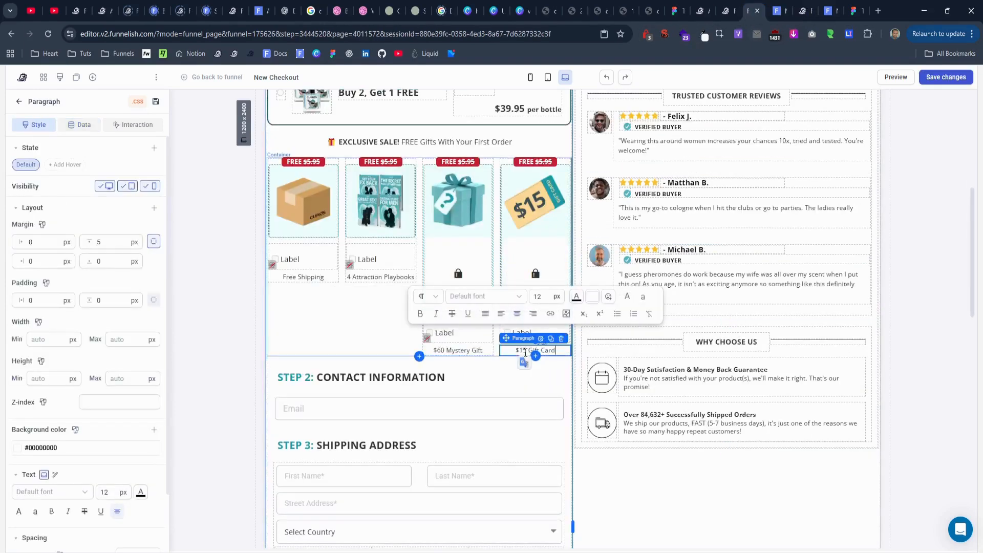
left_click(941, 77)
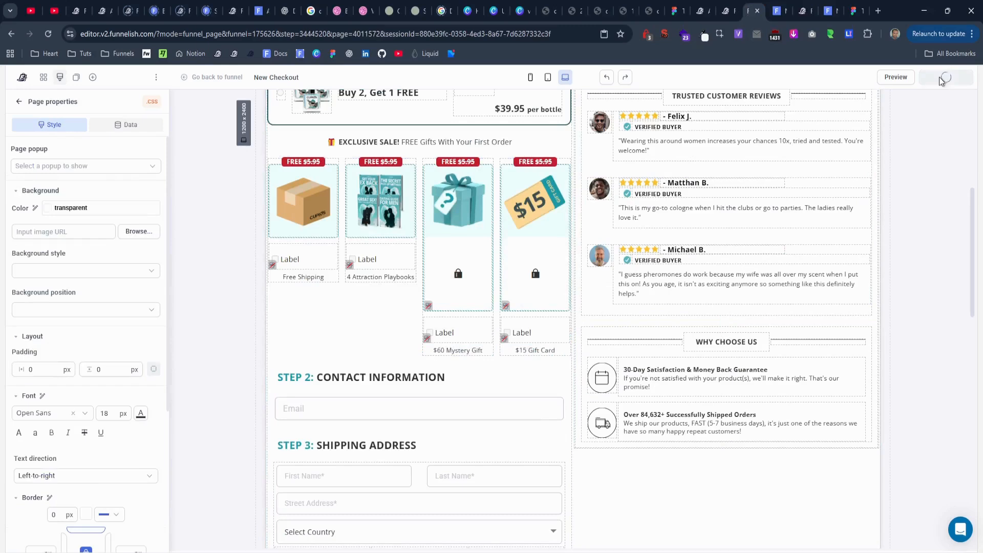
Check the free-gift section in the live checkout preview while alternating between the 1x Hypnosis 2.0 and Buy 2, Get 1 FREE bundles.
left_click(778, 11)
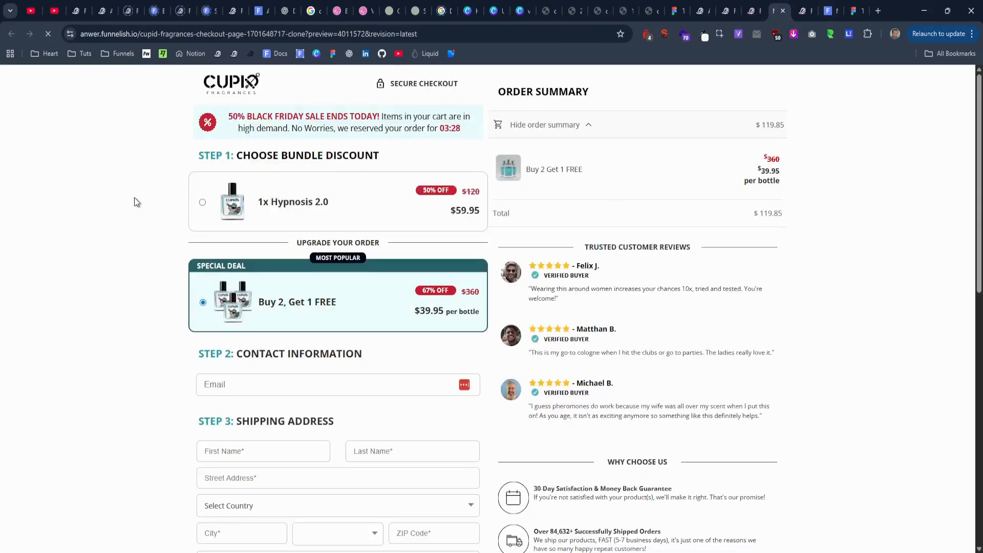
scroll(137, 297, "down", 3)
scroll(137, 295, "up", 3)
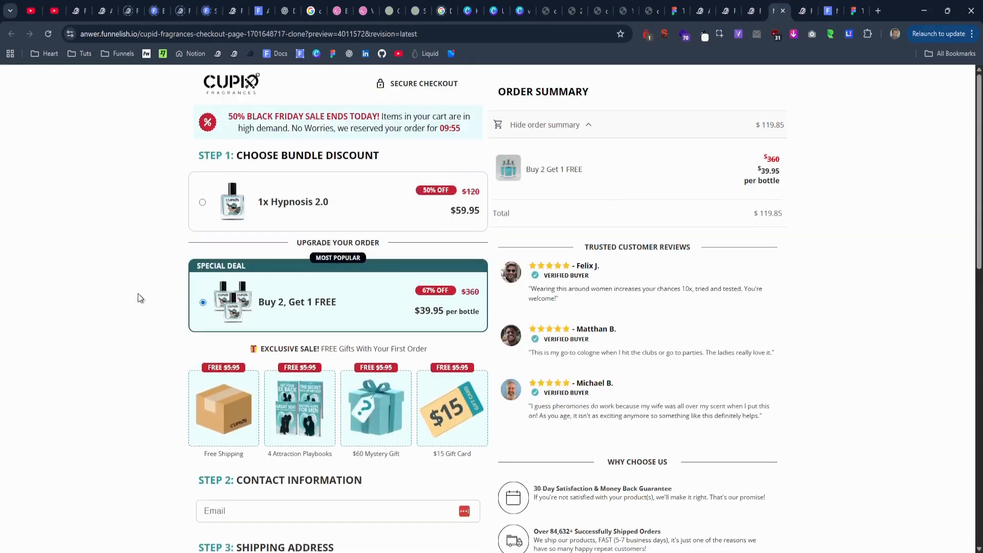
left_click(308, 221)
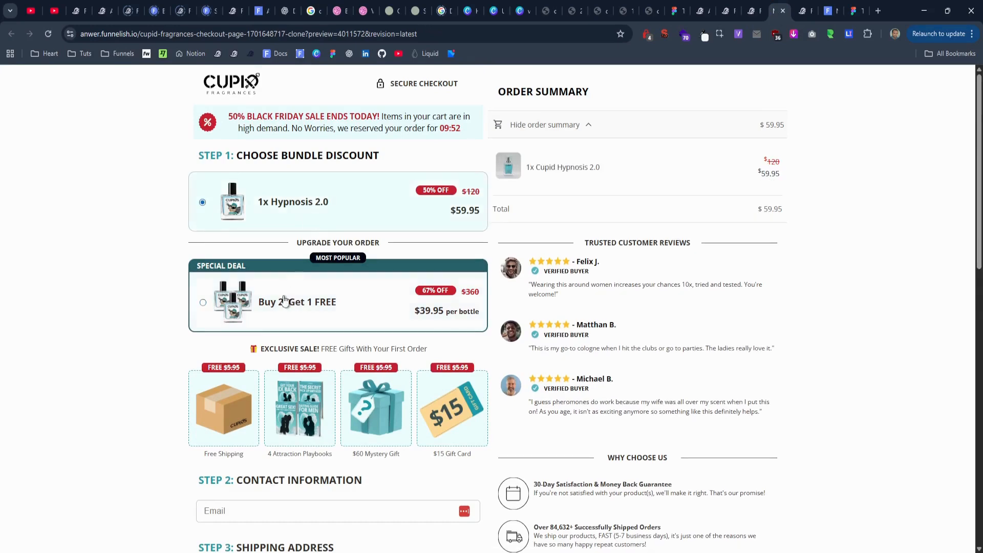
left_click(285, 325)
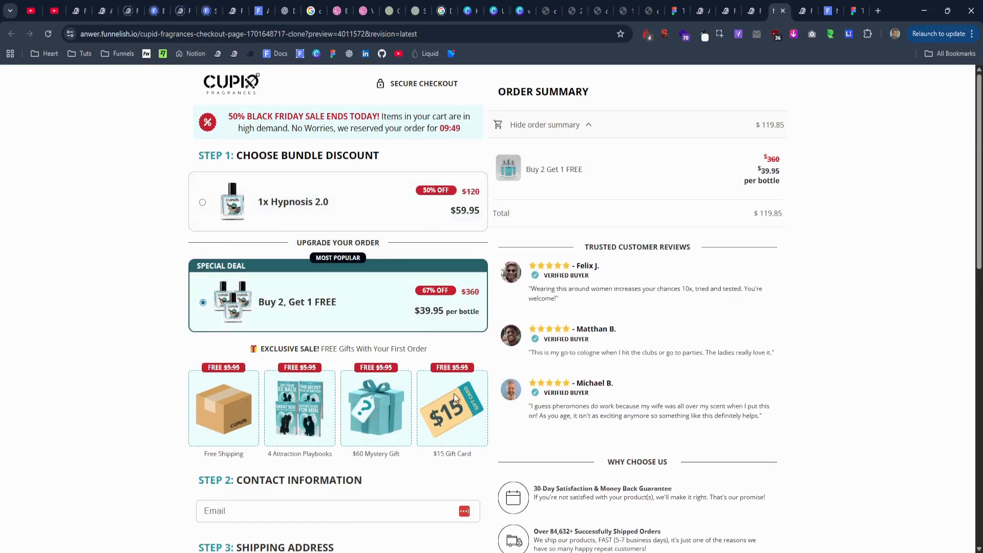
left_click(375, 203)
left_click(374, 302)
left_click(369, 215)
left_click(369, 303)
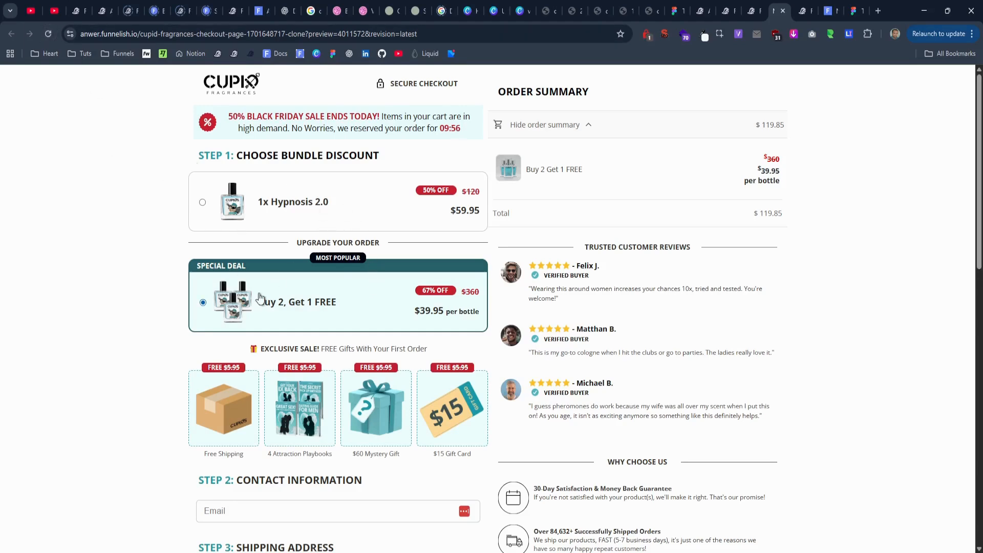
Review the Buy 2 Get 1 FREE product's price and default-selection settings in the funnel's product list, then save the product.
left_click(753, 10)
left_click(727, 10)
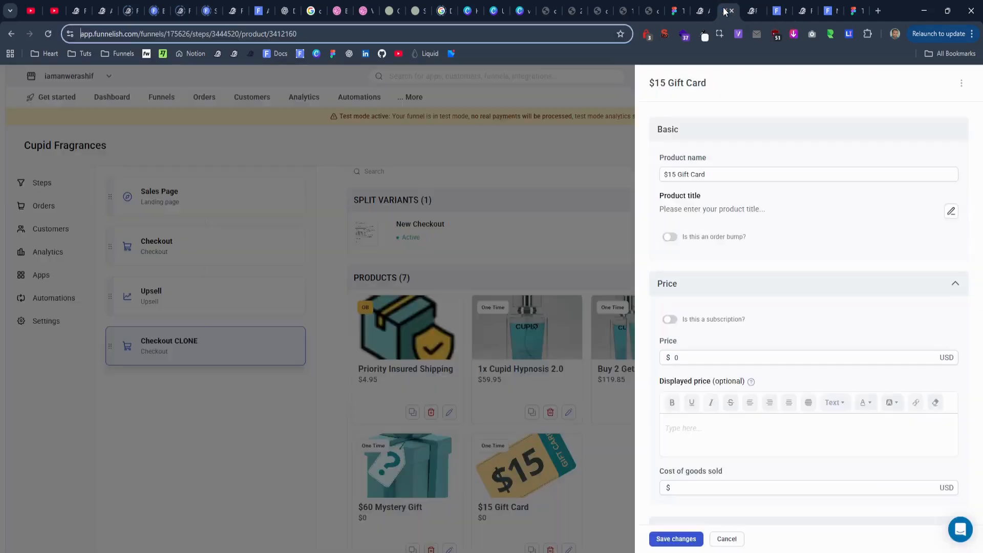
left_click(599, 220)
left_click(649, 338)
scroll(659, 426, "down", 5)
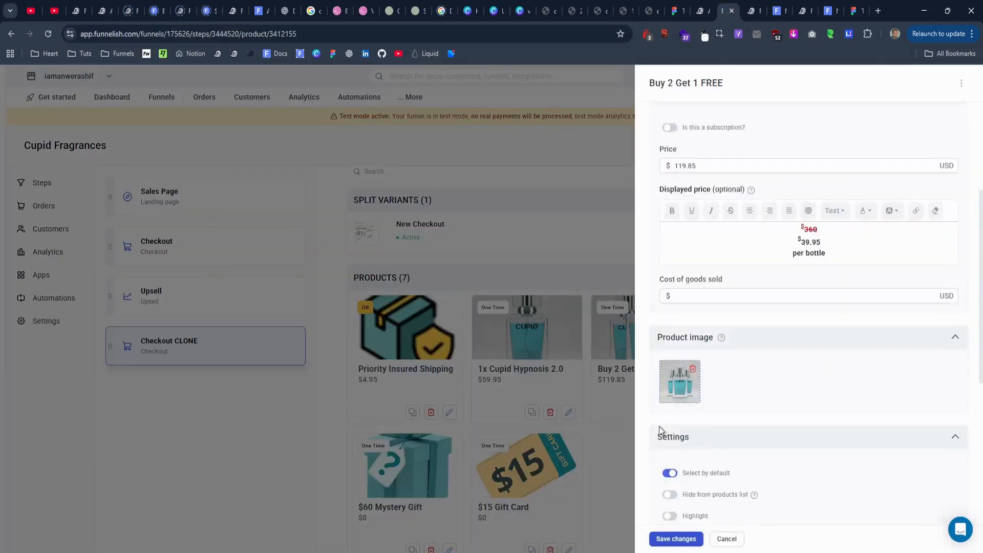
scroll(751, 364, "up", 5)
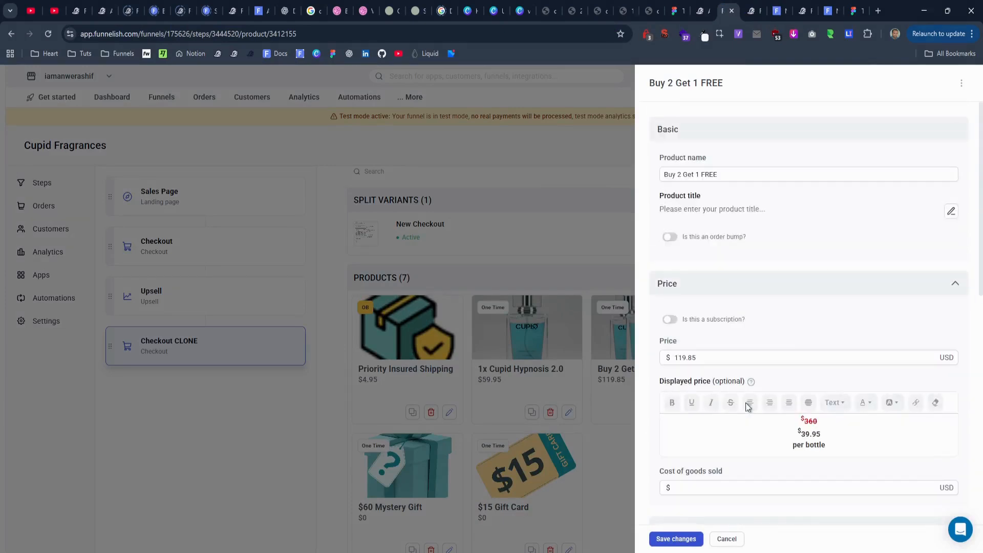
scroll(748, 405, "down", 5)
left_click(679, 539)
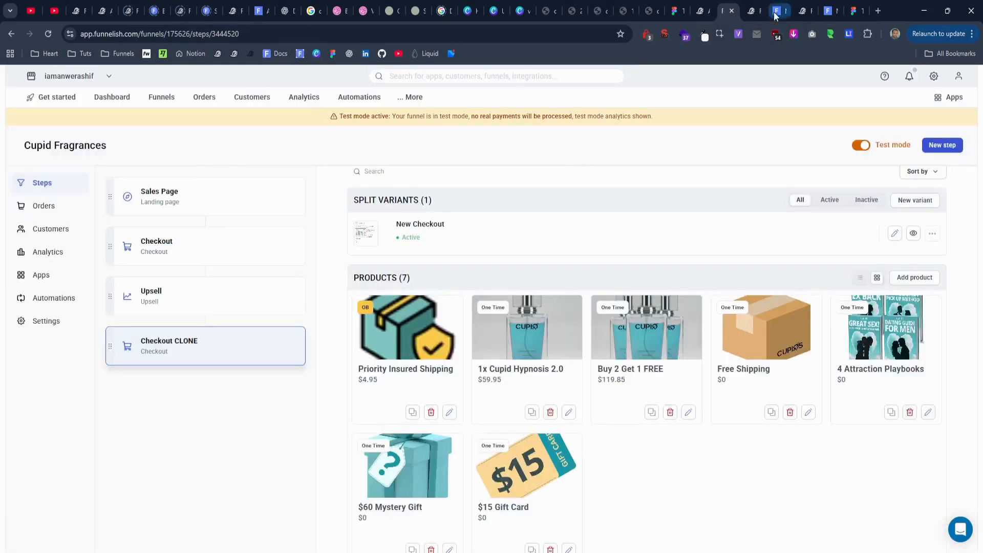
Reload the checkout preview and check which products the order summary lists.
left_click(776, 11)
left_click(48, 33)
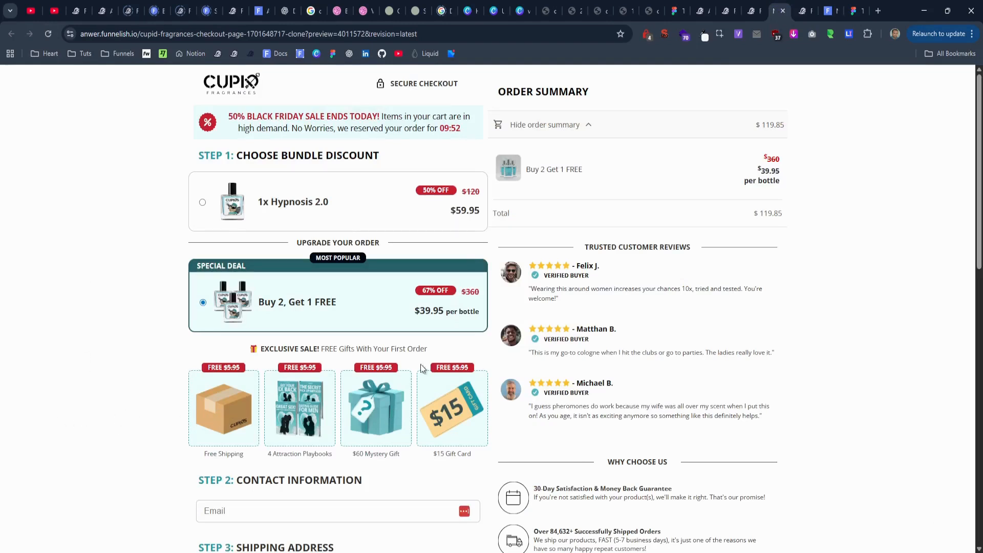
left_click_drag(580, 190, 515, 170)
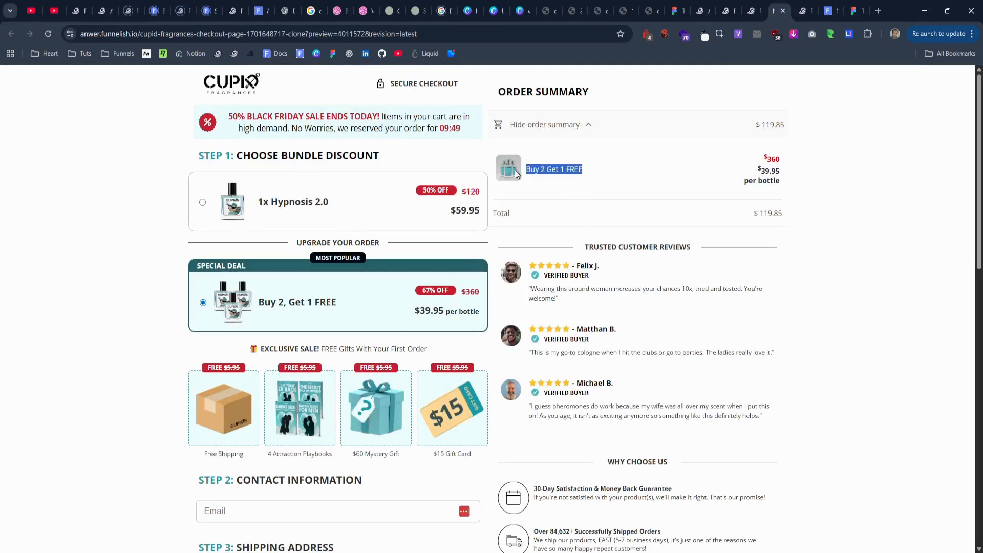
left_click(566, 198)
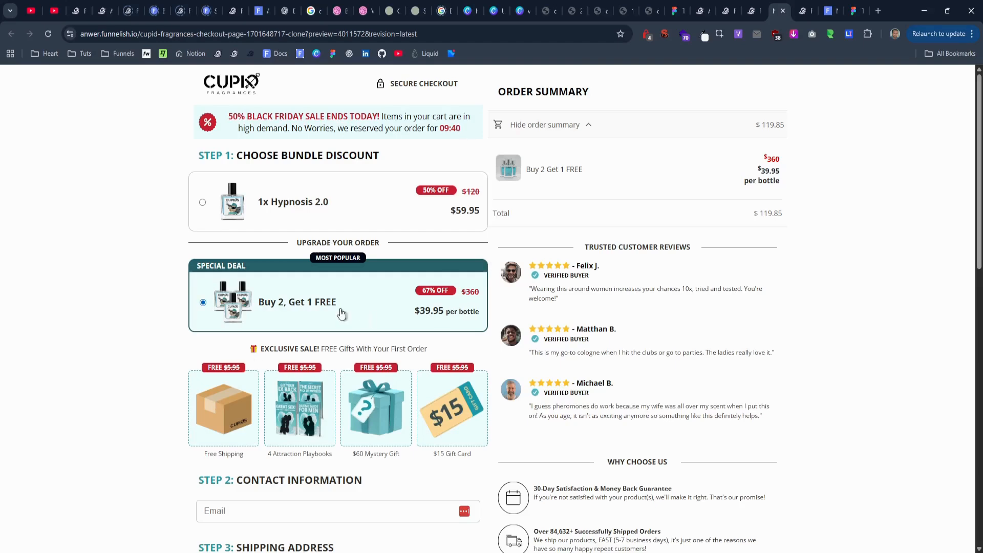
Set the shipping, playbooks, mystery gift and gift card checkboxes to be selected by default, and save the page.
left_click(753, 11)
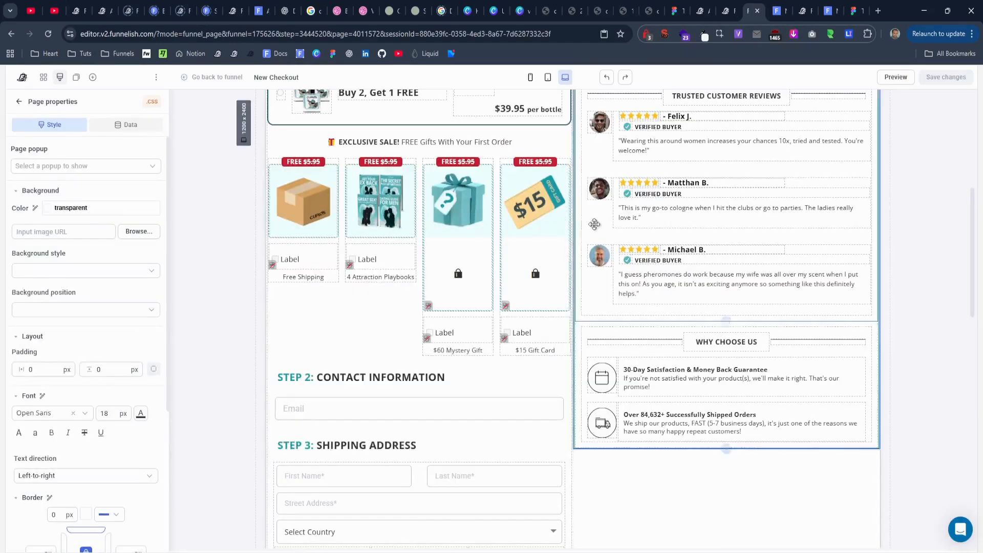
left_click(307, 259)
scroll(105, 409, "down", 6)
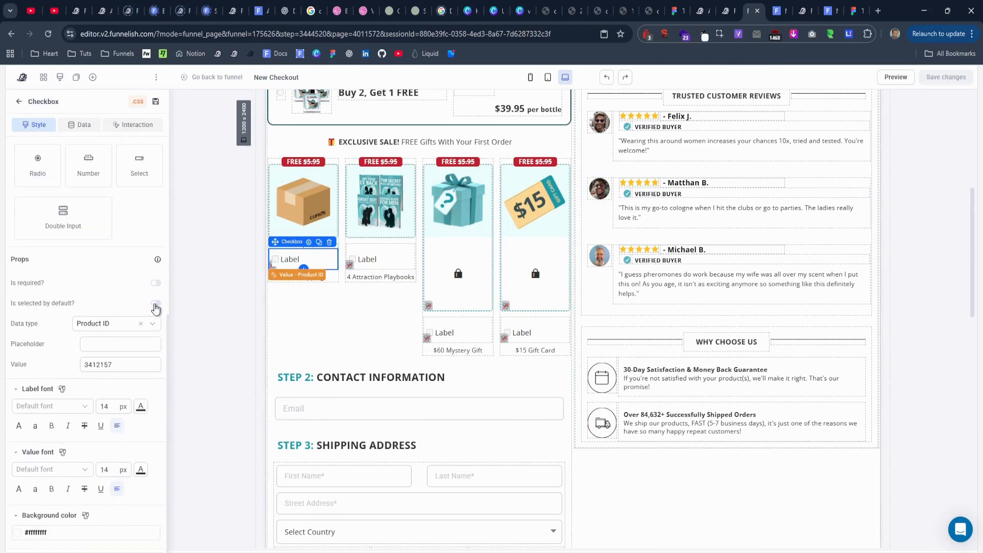
left_click(384, 259)
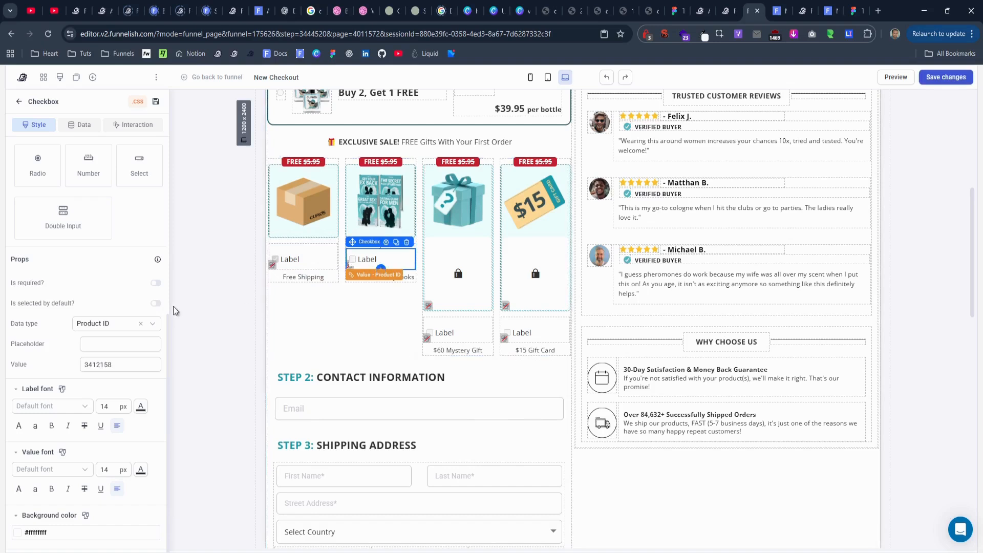
left_click(442, 333)
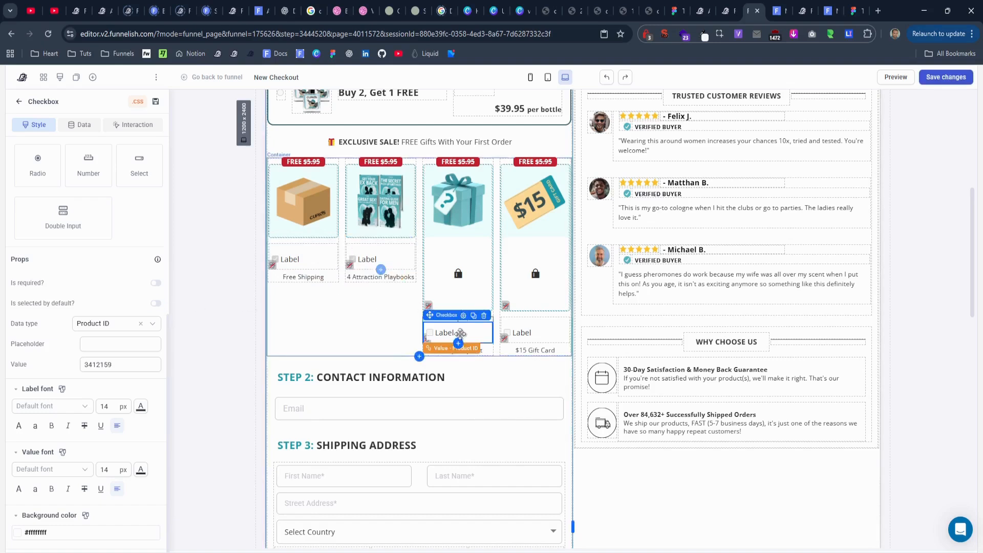
left_click(155, 303)
left_click(537, 334)
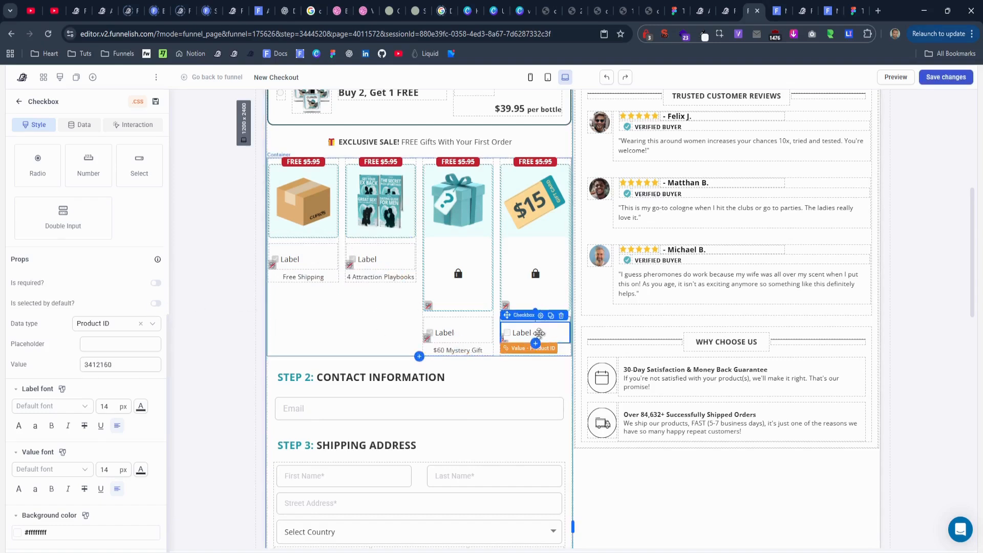
left_click(155, 304)
left_click(945, 78)
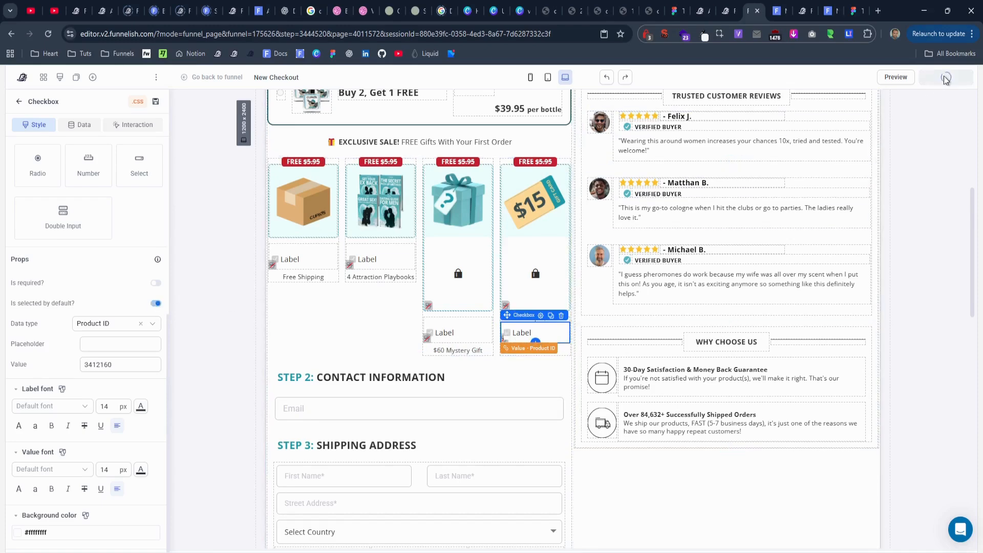
Reload the checkout preview and check the free-gift lines in the order summary.
left_click(896, 77)
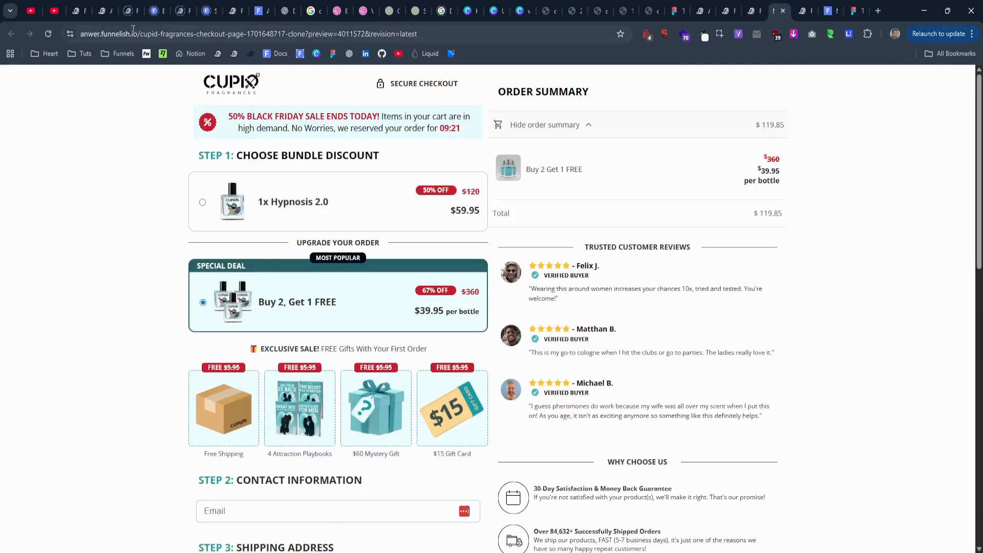
left_click(48, 34)
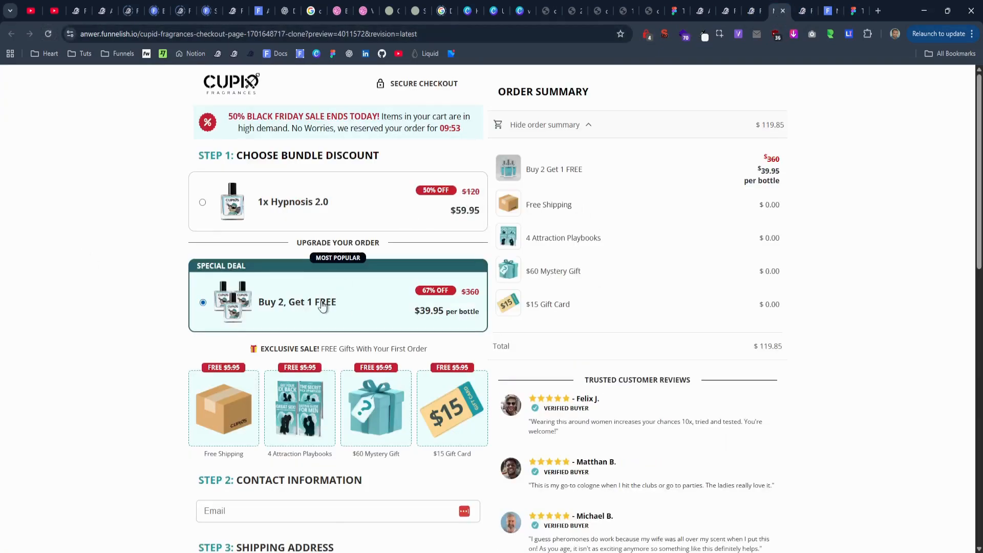
left_click_drag(532, 205, 579, 301)
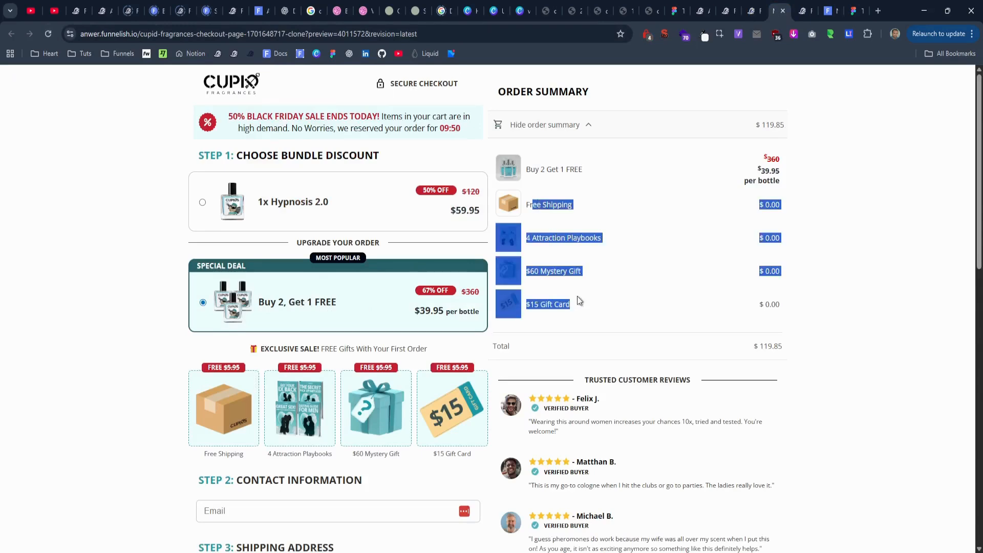
left_click(603, 299)
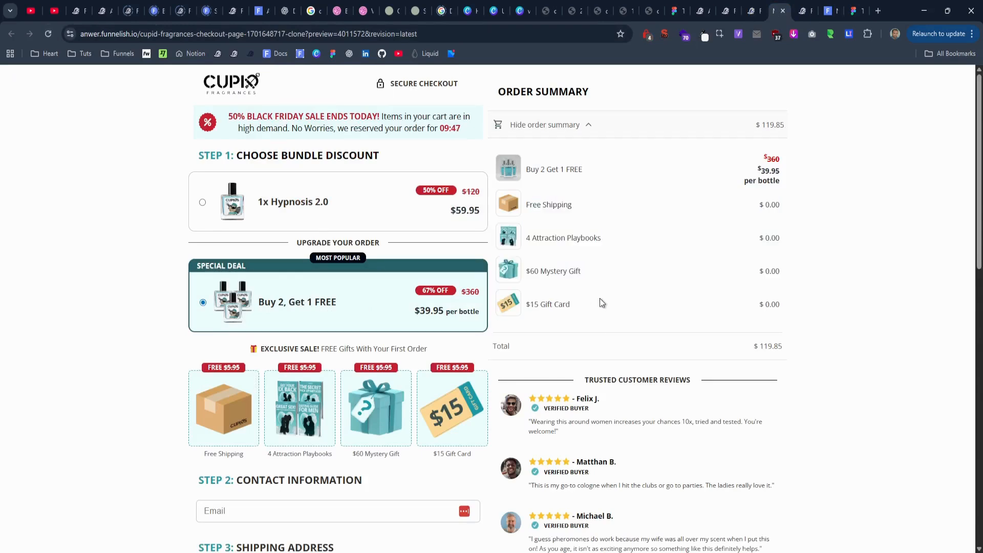
left_click_drag(598, 297, 512, 208)
Alternate between the two bundles, ending on 1x Hypnosis 2.0, and inspect the mystery gift and gift card lines in the order summary.
left_click(325, 212)
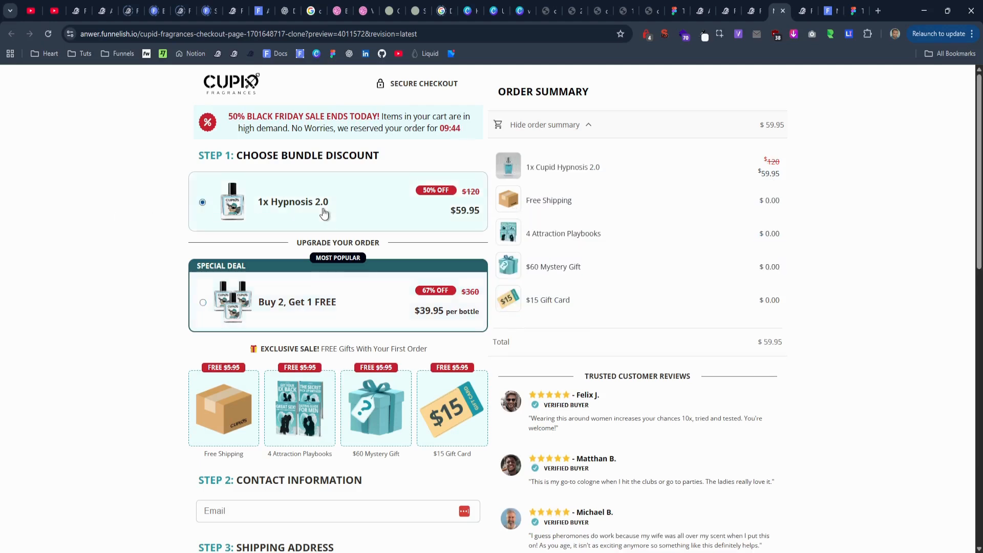
left_click(323, 308)
left_click(324, 210)
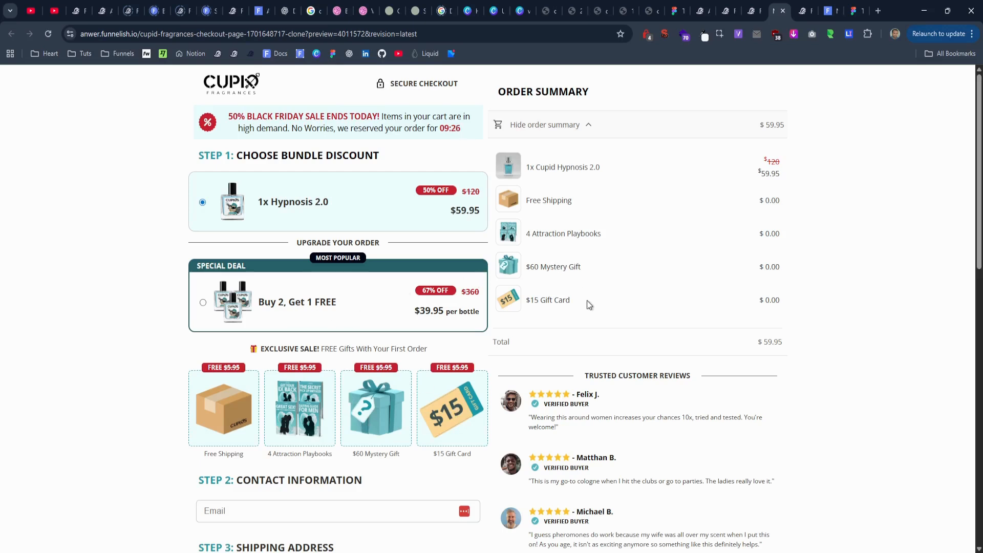
left_click_drag(553, 285, 527, 272)
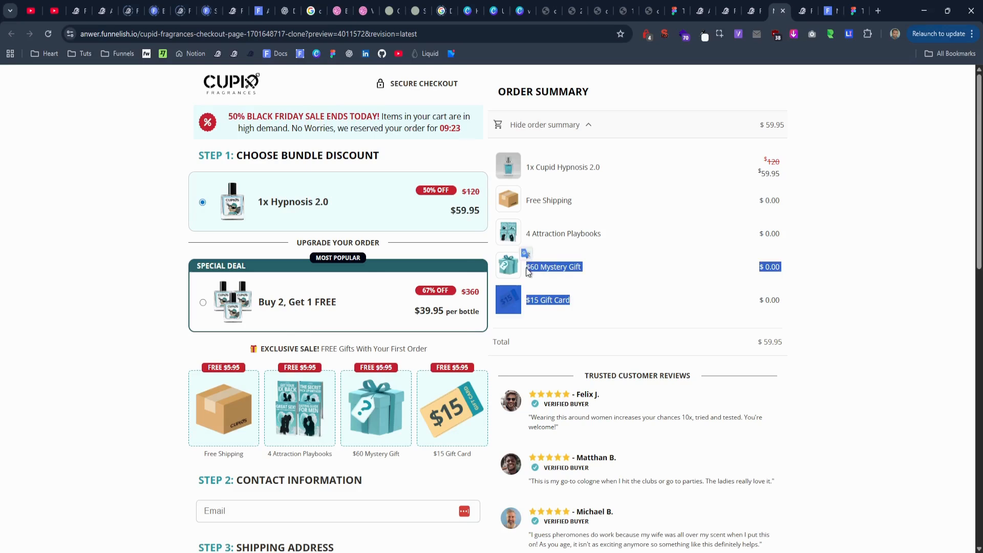
left_click(639, 299)
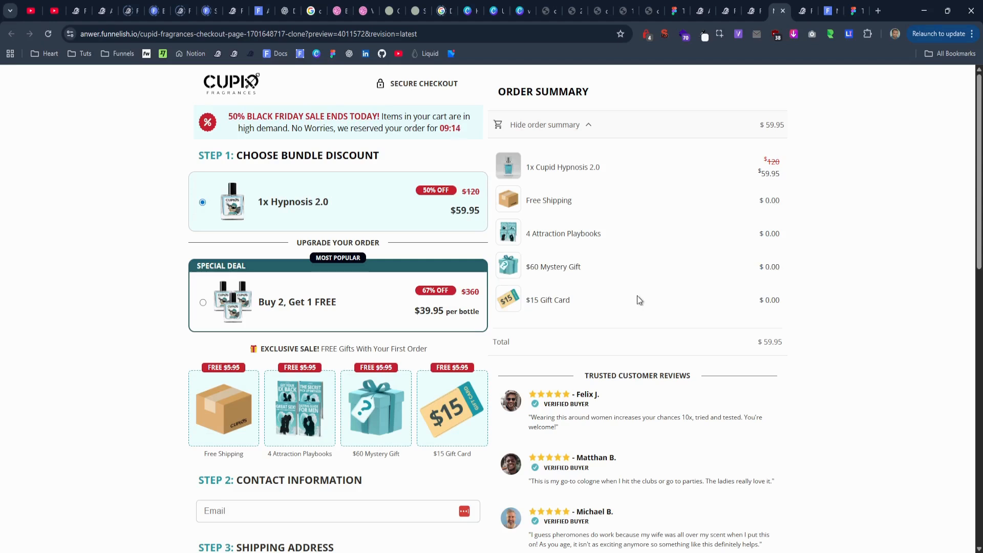
Make the product containers holding the four gift checkboxes visible on desktop in the page editor, and save the page.
left_click(756, 12)
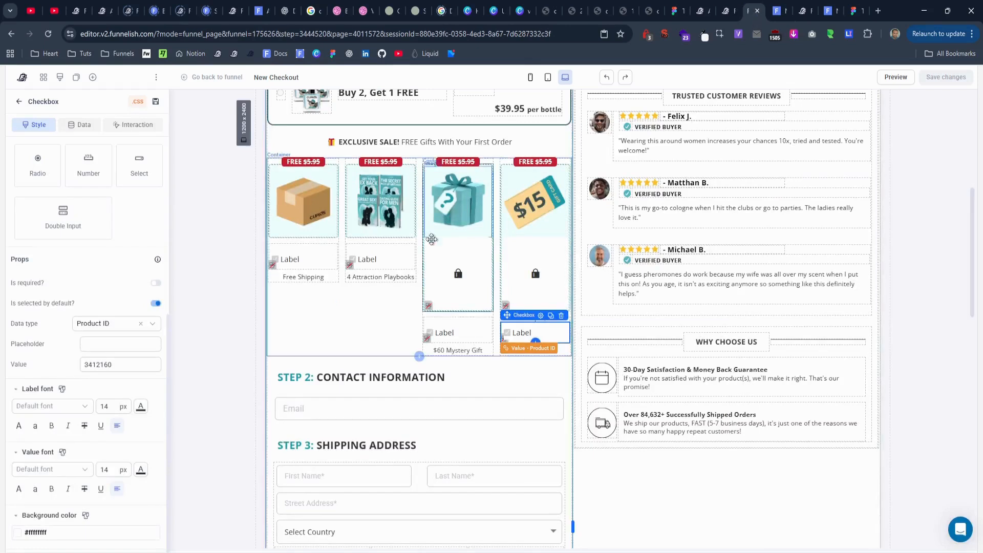
left_click(292, 245)
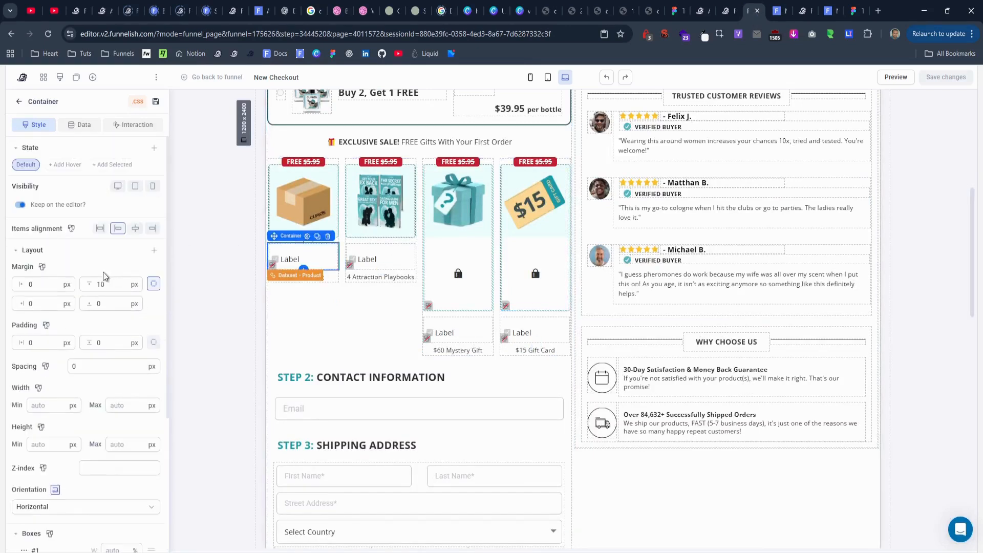
left_click(118, 186)
left_click(351, 247)
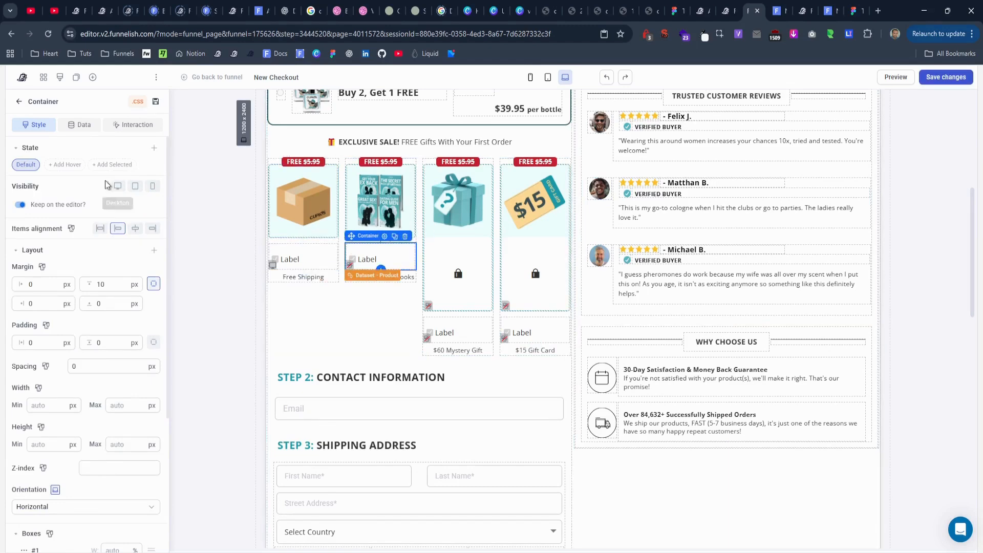
left_click(427, 319)
left_click(122, 190)
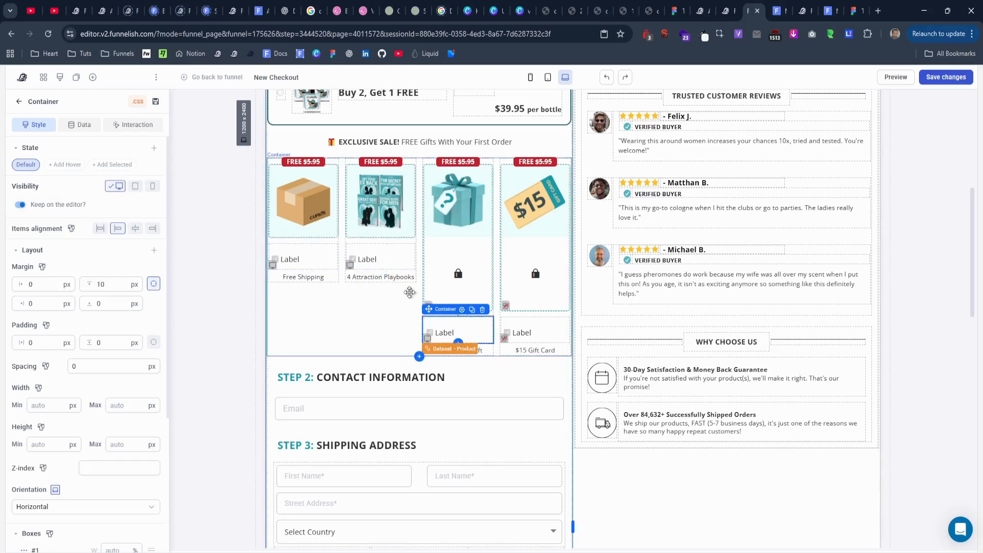
left_click(504, 318)
left_click(116, 188)
left_click(933, 77)
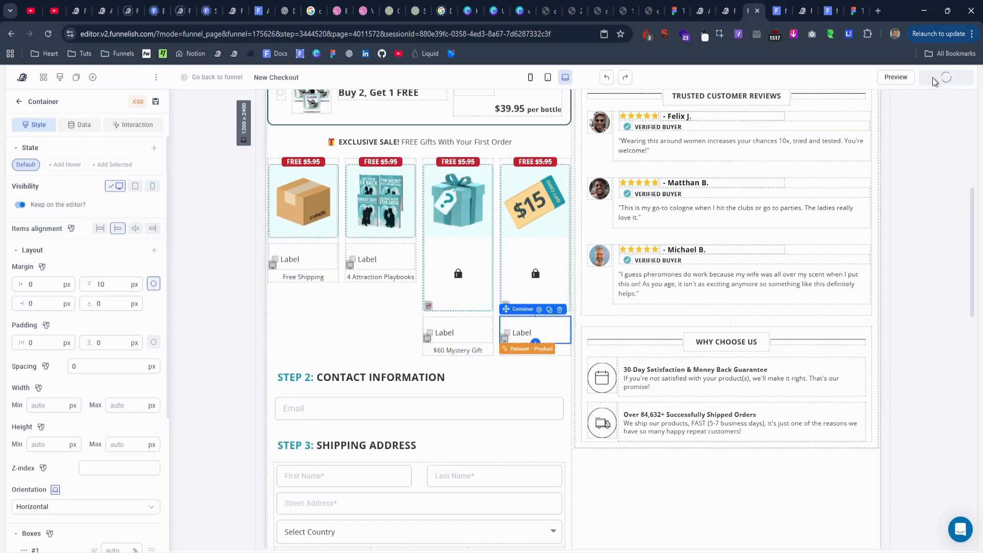
Reload the checkout preview, select the 1x Hypnosis 2.0 bundle and check the gift checkboxes against the order summary.
left_click(776, 10)
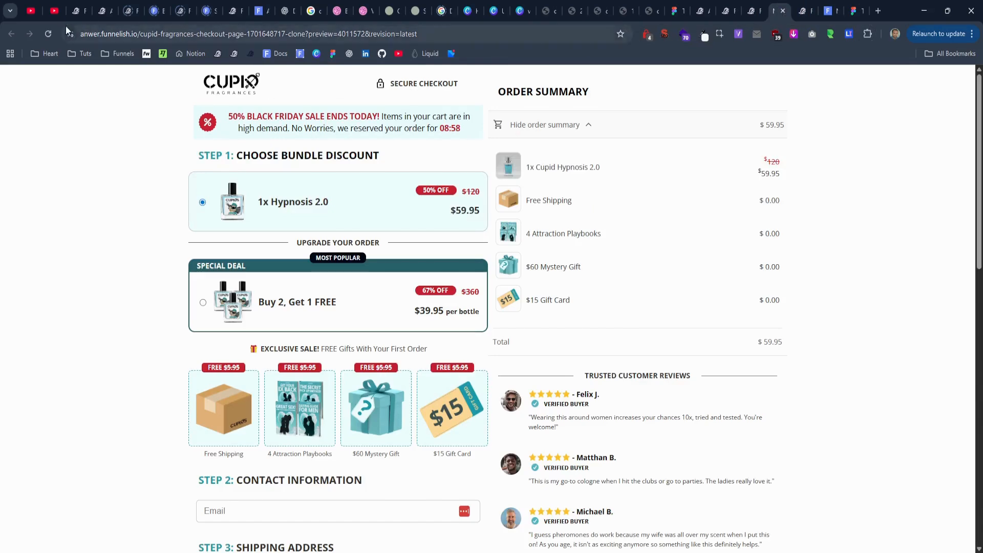
left_click(49, 34)
scroll(108, 239, "down", 1)
scroll(108, 238, "up", 1)
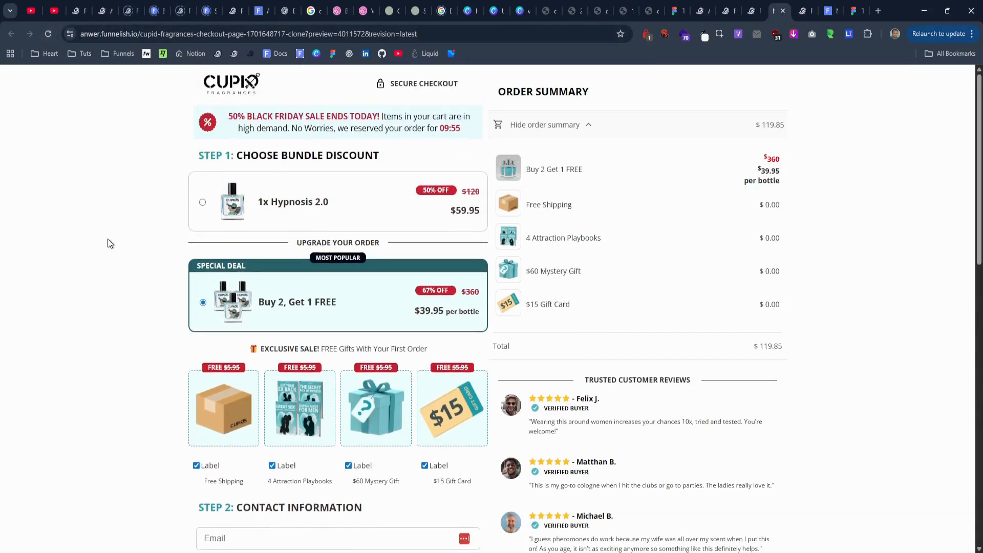
scroll(107, 239, "down", 3)
scroll(108, 238, "up", 3)
left_click(316, 201)
scroll(348, 367, "down", 2)
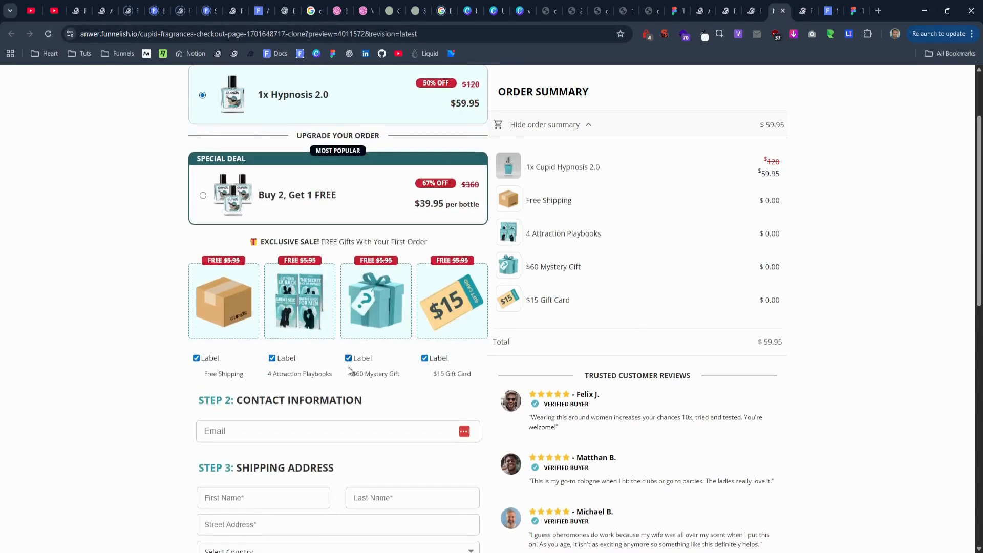
scroll(369, 362, "up", 1)
Test the mystery gift and gift card checkboxes by unticking both and ticking them again while watching the order summary.
left_click(356, 414)
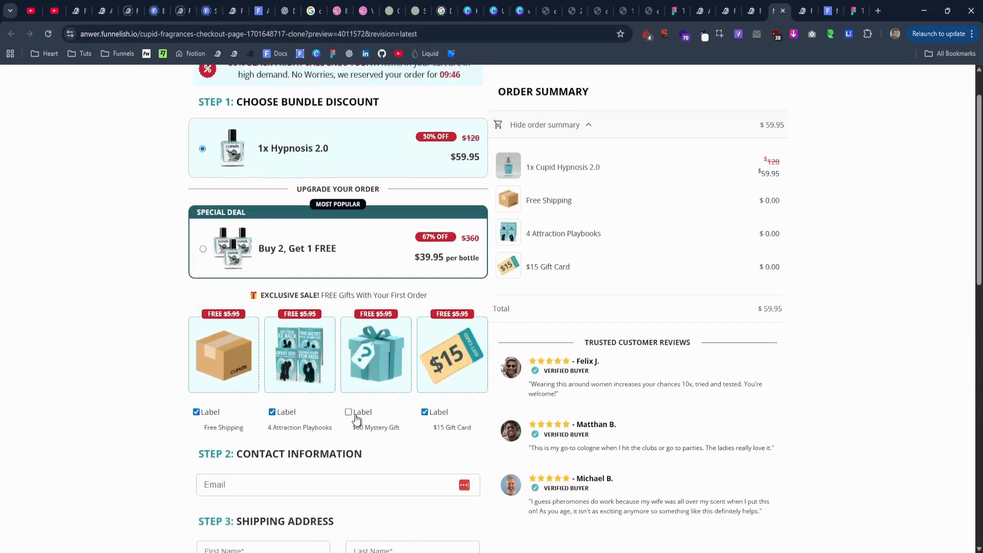
left_click(437, 414)
left_click(371, 415)
left_click(438, 414)
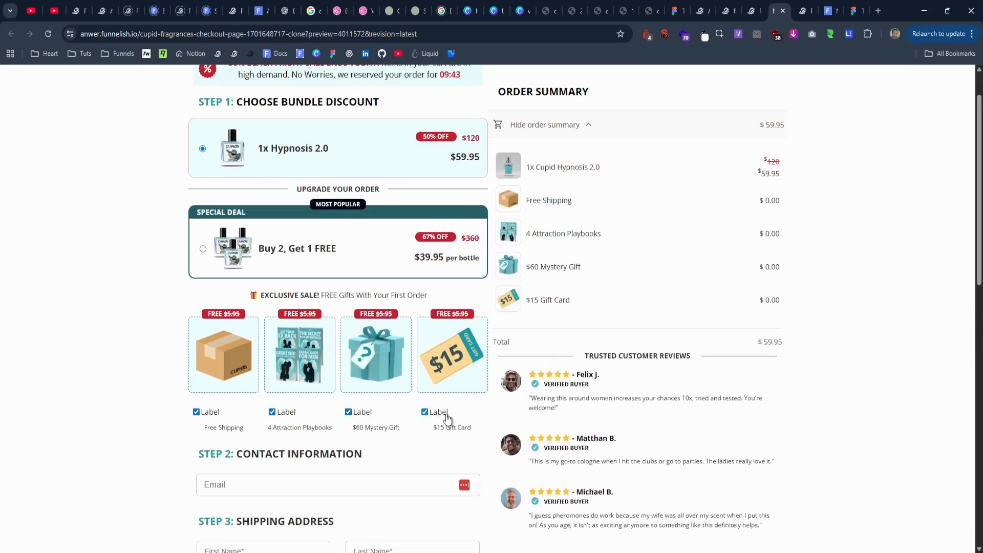
Inspect the mystery gift checkbox in the browser's developer tools, down to its input element.
right_click(381, 412)
left_click(408, 392)
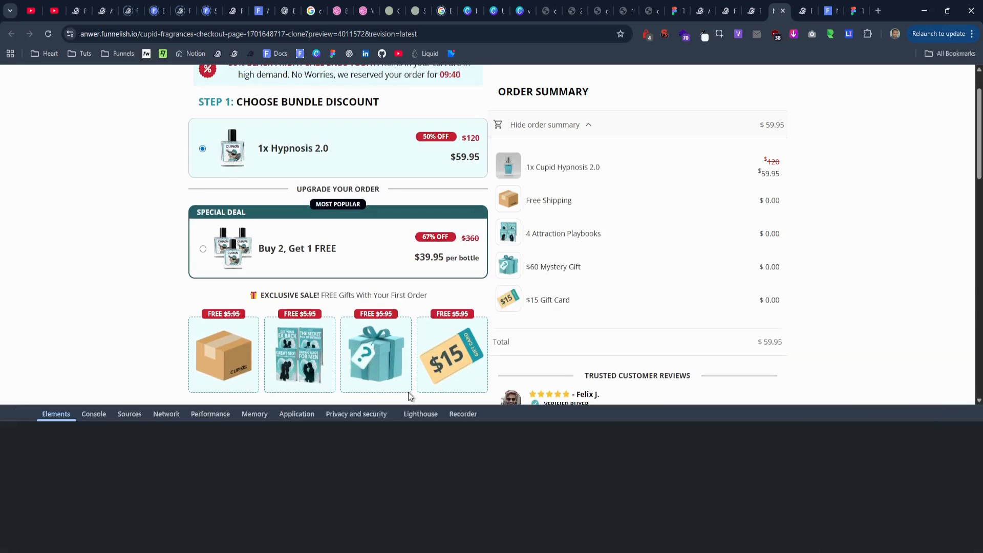
scroll(395, 330, "down", 2)
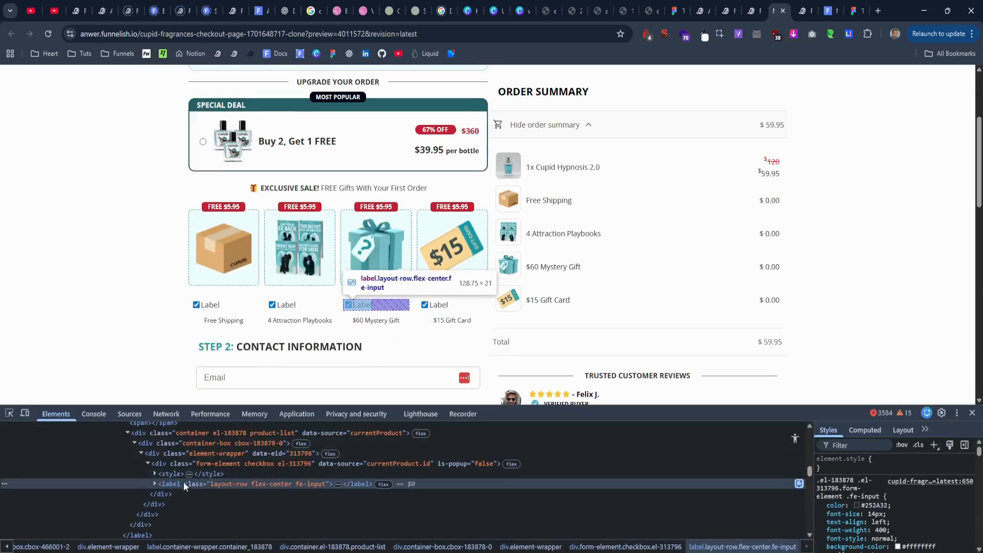
left_click(155, 484)
left_click(178, 493)
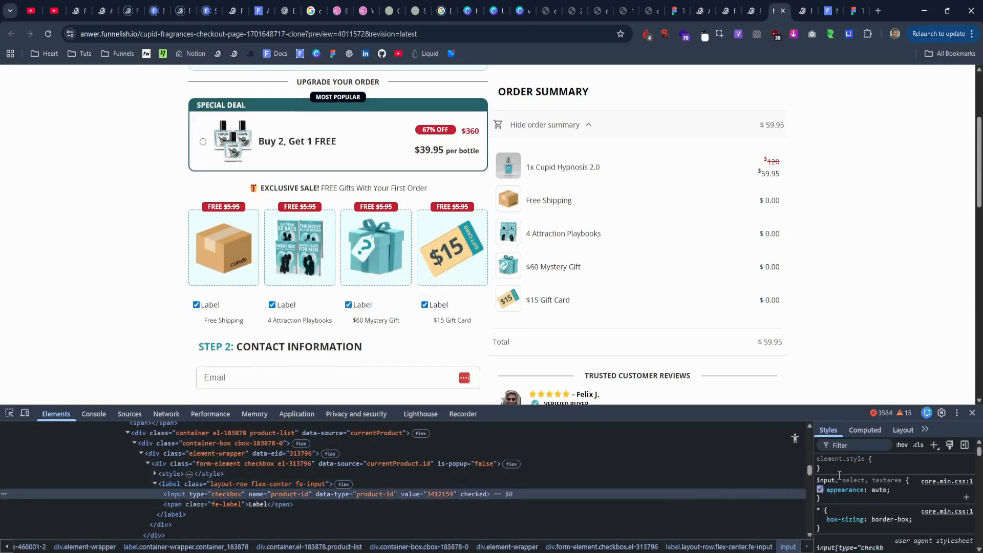
Build the CSS selector input[value="3412159"] for the mystery gift checkbox in a new style rule and copy it.
left_click(932, 445)
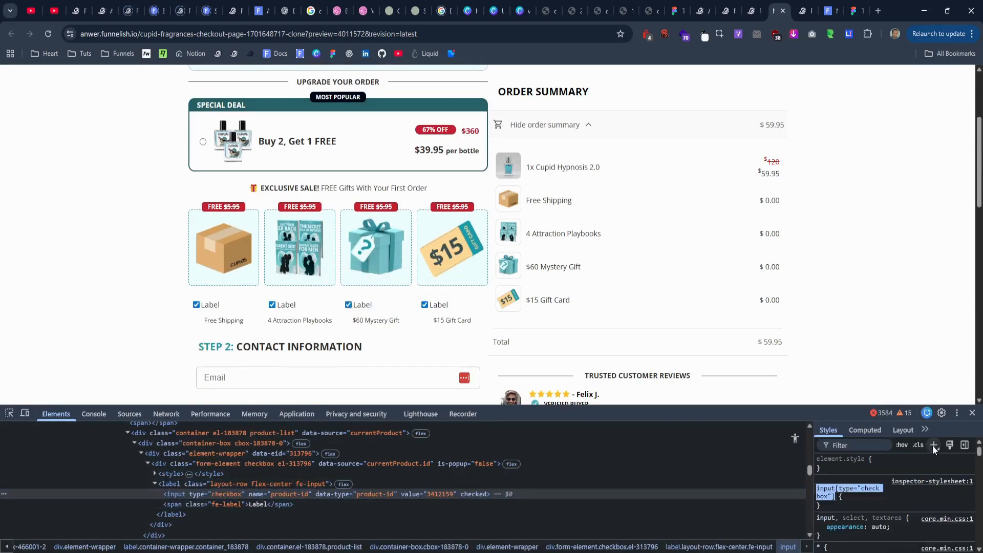
double_click(401, 494)
key("ctrl+c")
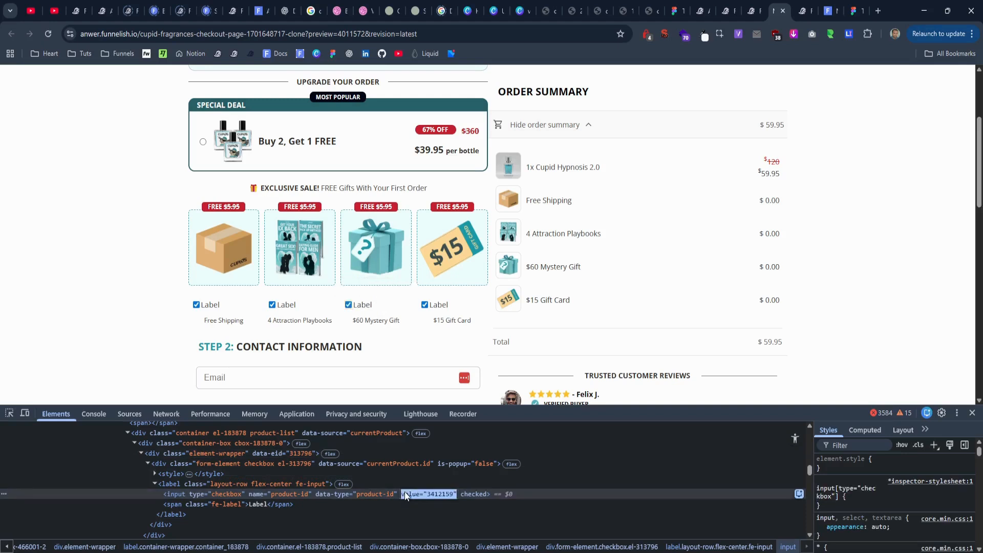
left_click(855, 490)
left_click(854, 491)
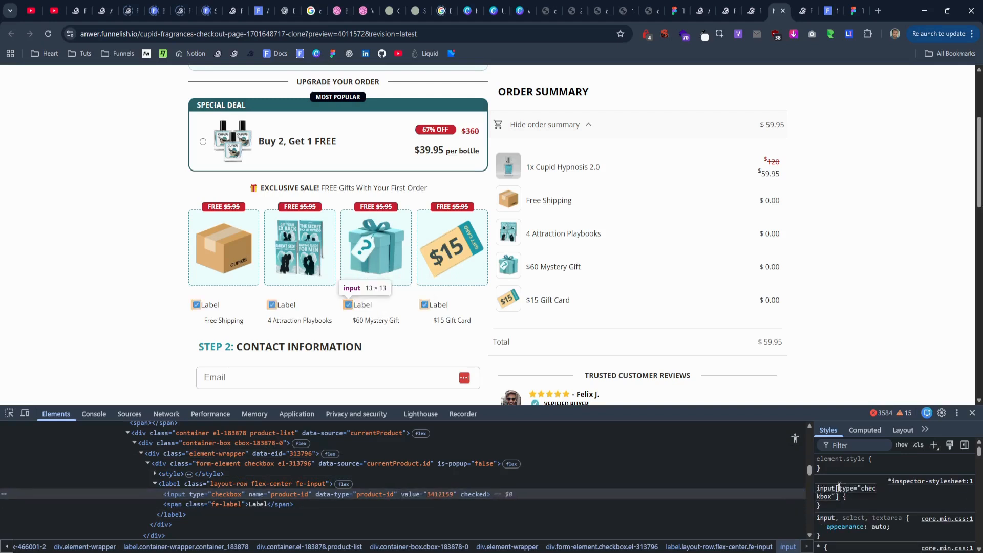
mouse_move(840, 487)
left_mouse_down()
mouse_move(870, 490)
mouse_move(833, 496)
left_mouse_up()
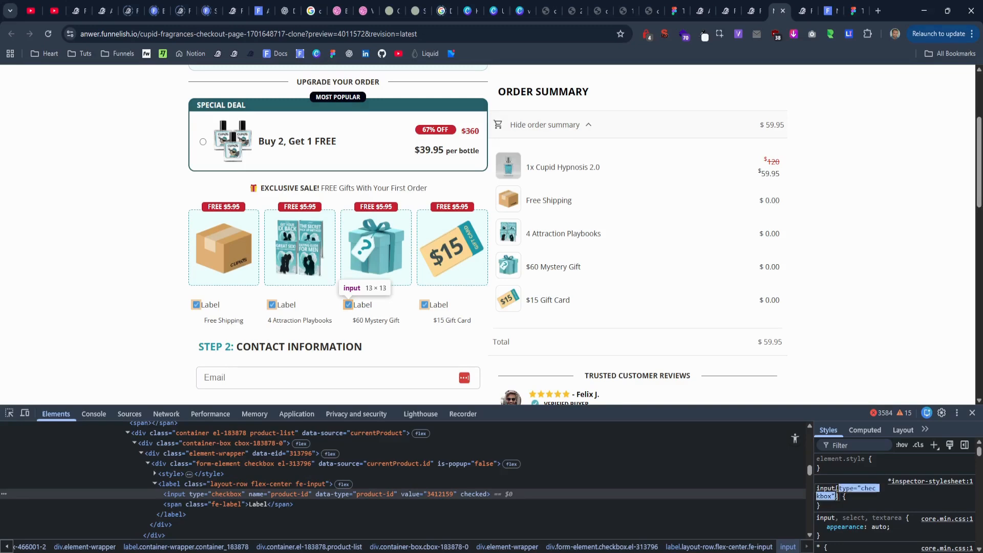
key("ctrl+v")
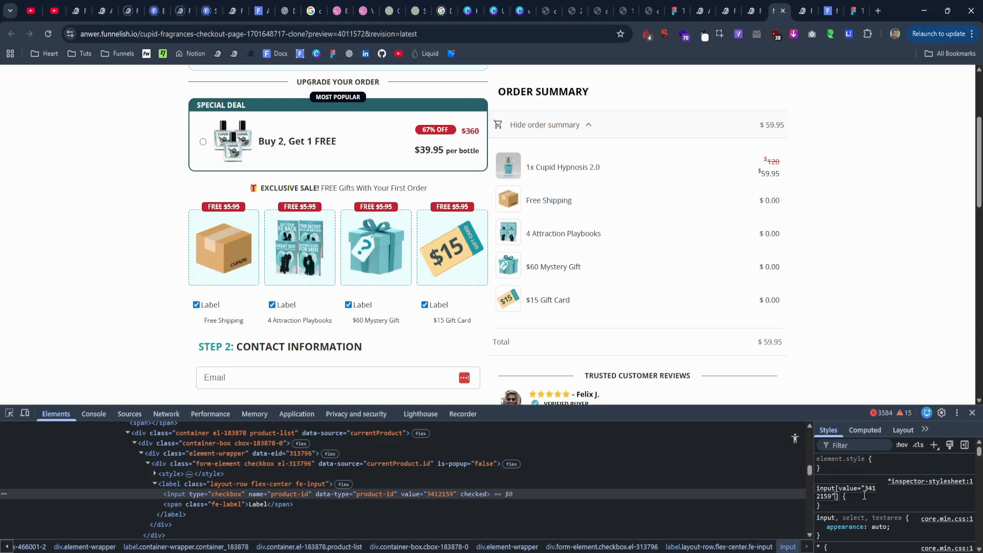
left_click(852, 488)
key("ctrl+c")
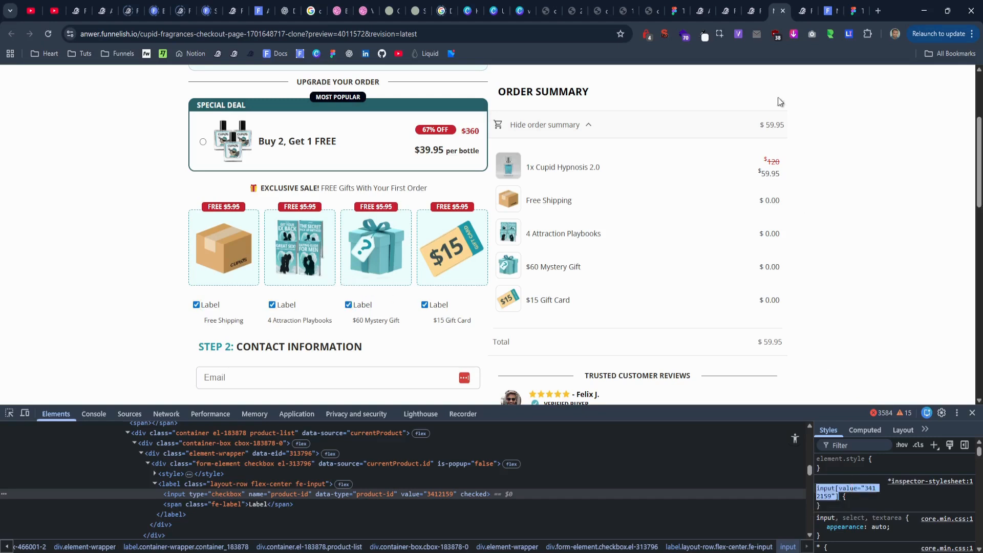
Give the 1x Hypnosis 2.0 container in the page editor a Run Javascript click interaction and open its code editor.
left_click(754, 11)
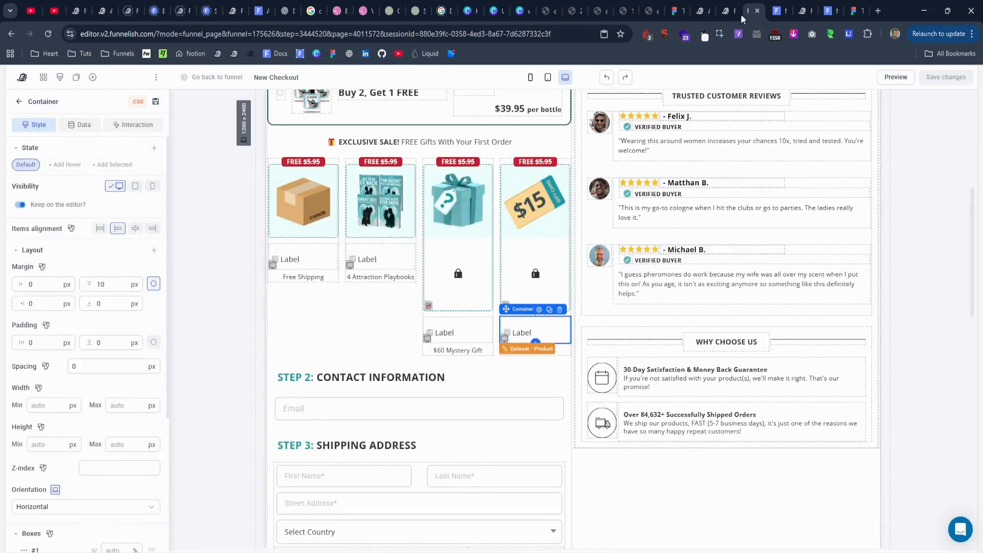
scroll(212, 286, "up", 6)
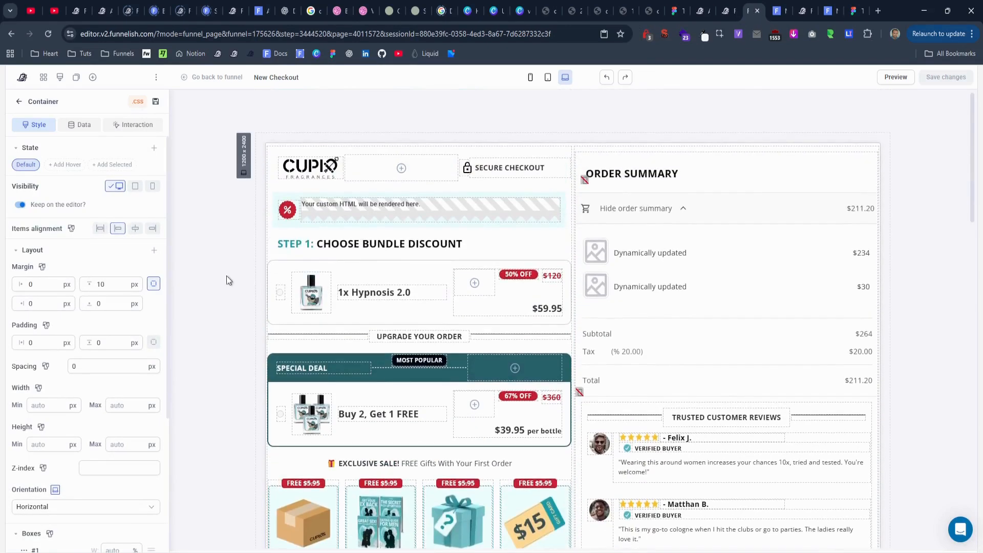
left_click(290, 264)
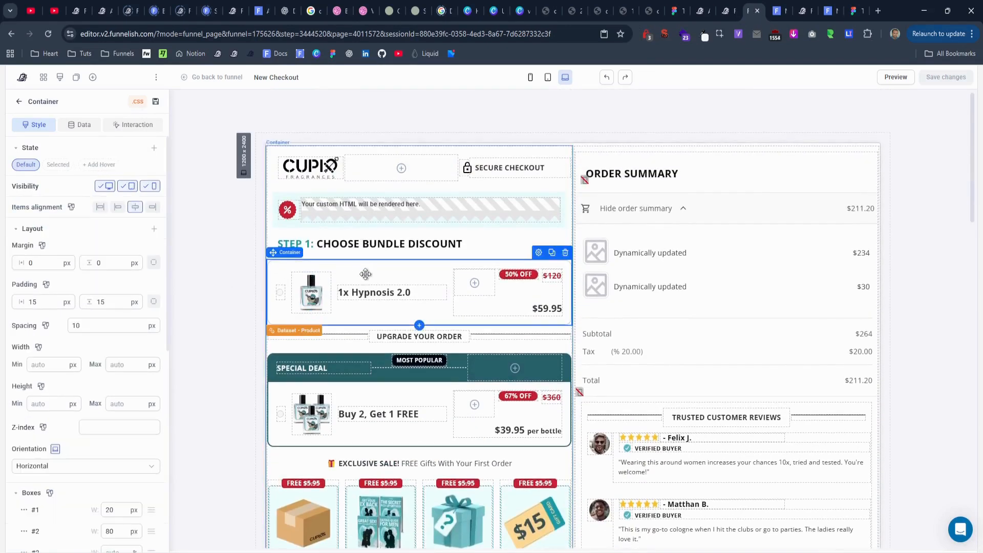
left_click(141, 132)
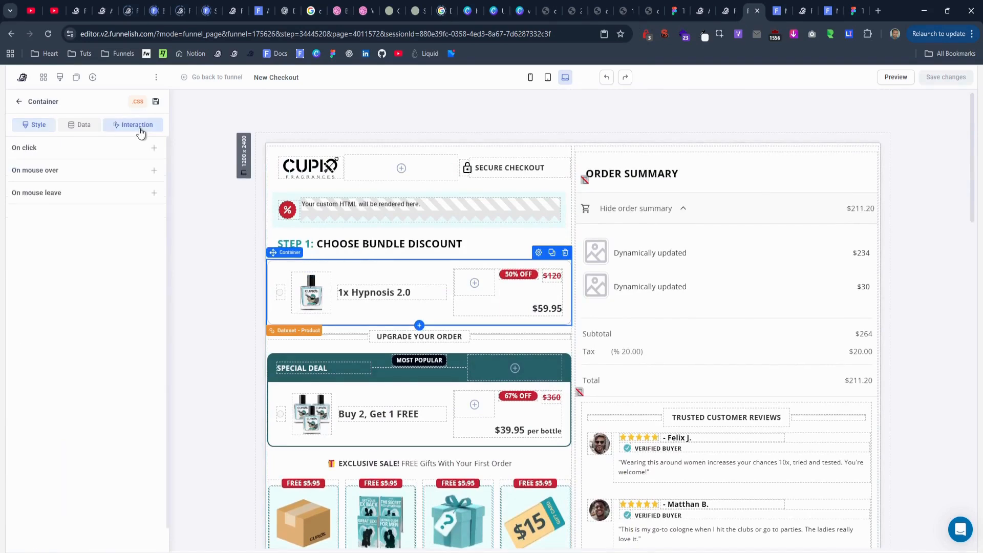
left_click(154, 150)
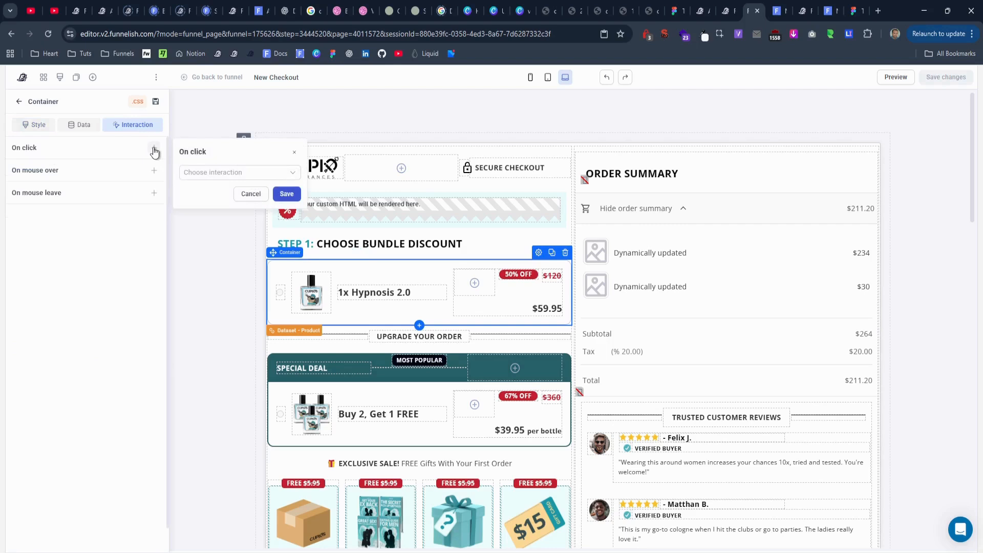
left_click(204, 173)
scroll(221, 214, "down", 3)
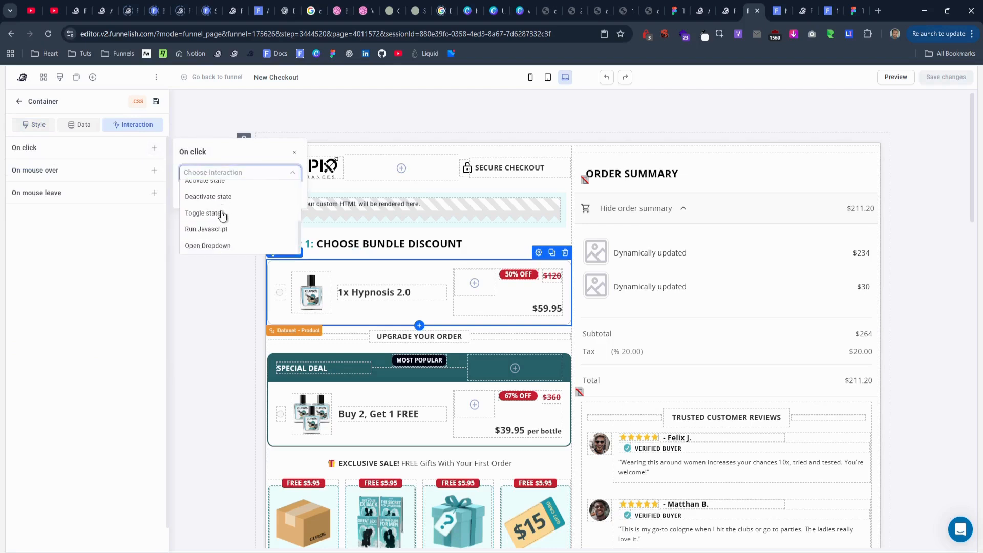
left_click(210, 229)
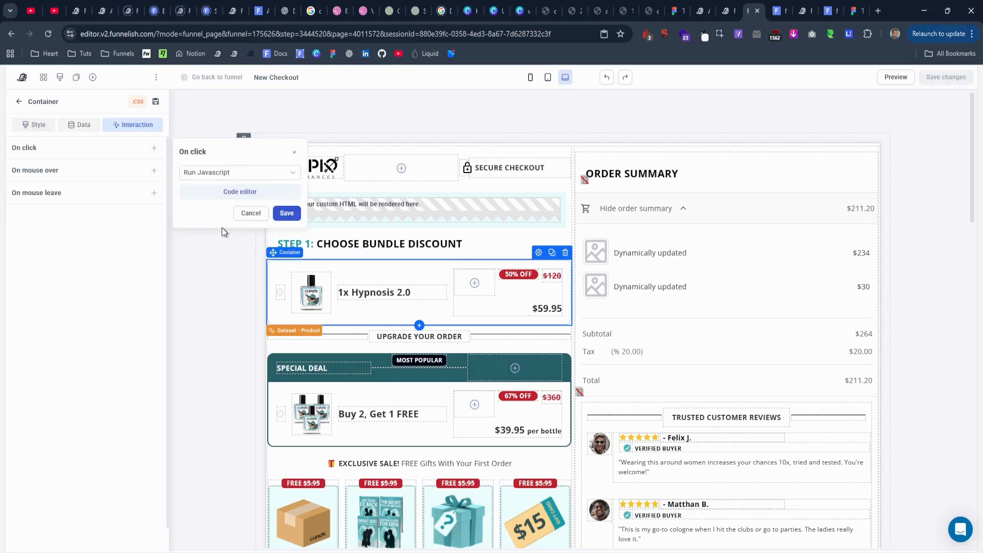
left_click(228, 197)
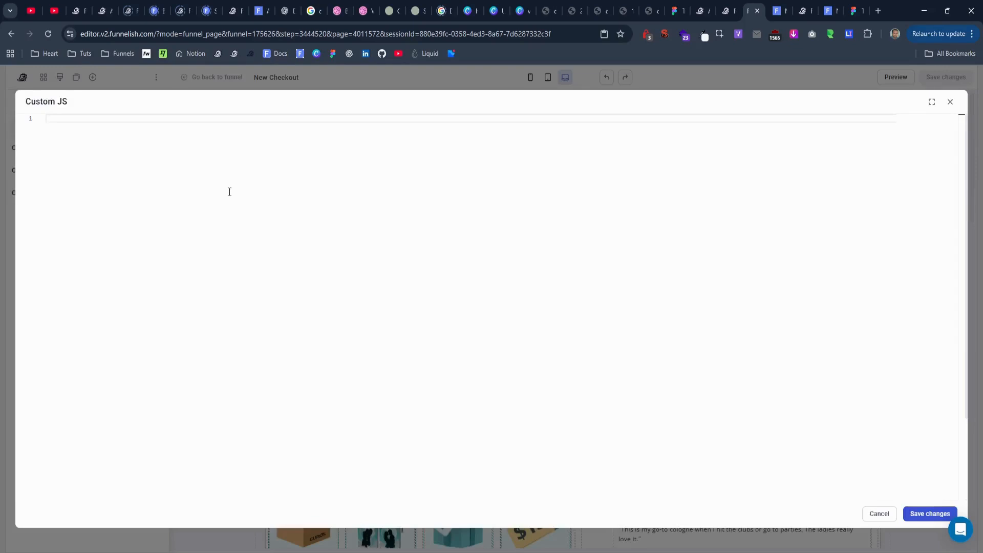
Write the statement document.querySelector('input[value="3412159"]').checked = false; in the custom script.
type("doc")
key("Tab")
type(".quer")
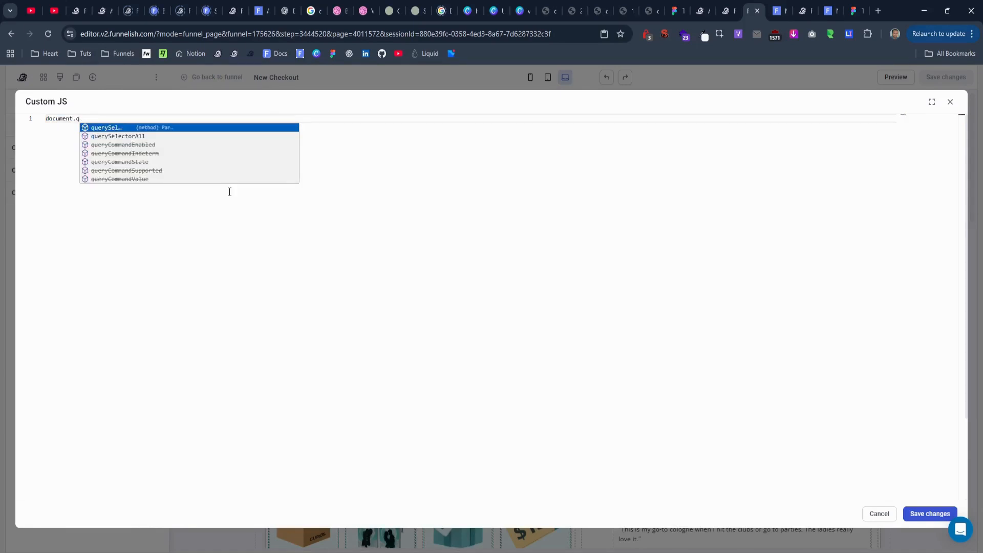
key("Tab")
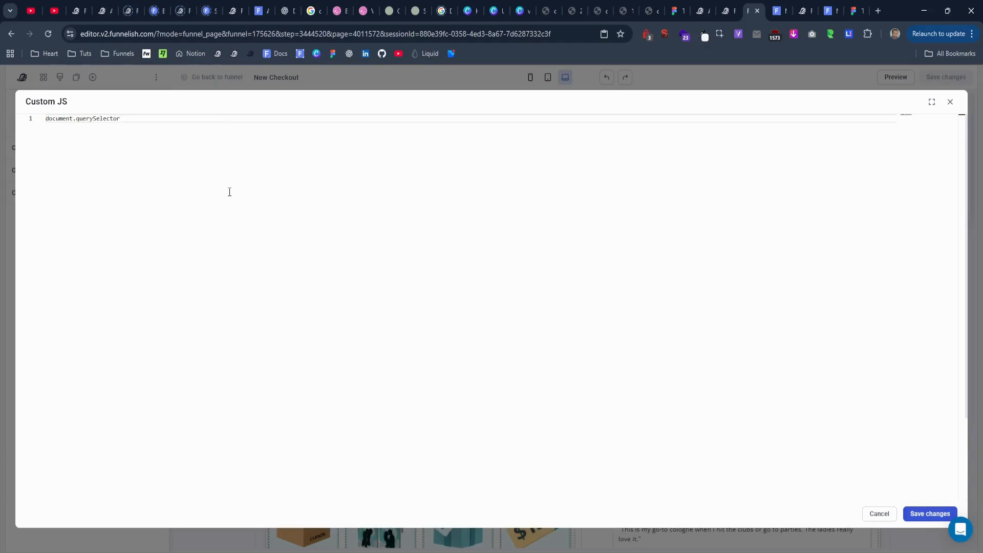
type("('")
key("ctrl+v")
type(".")
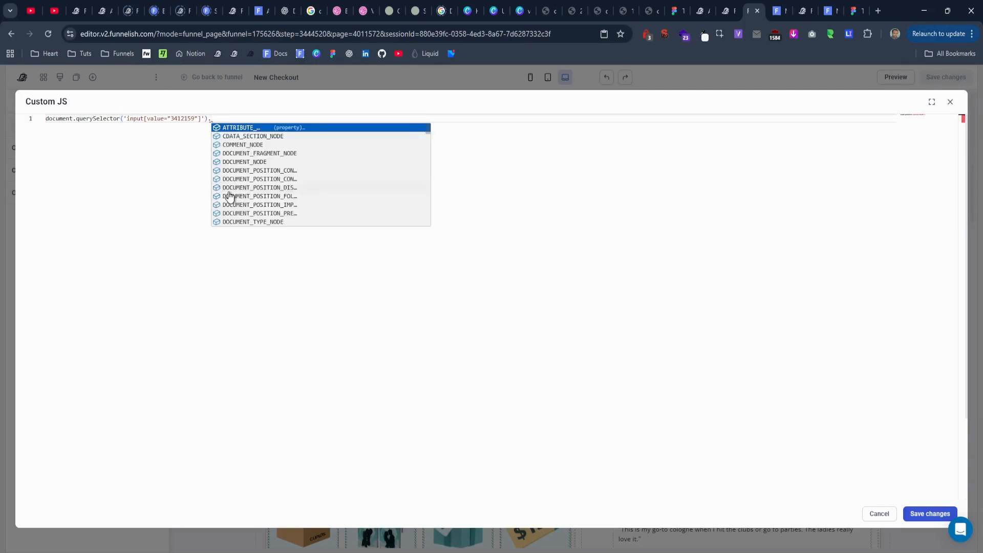
type("chec")
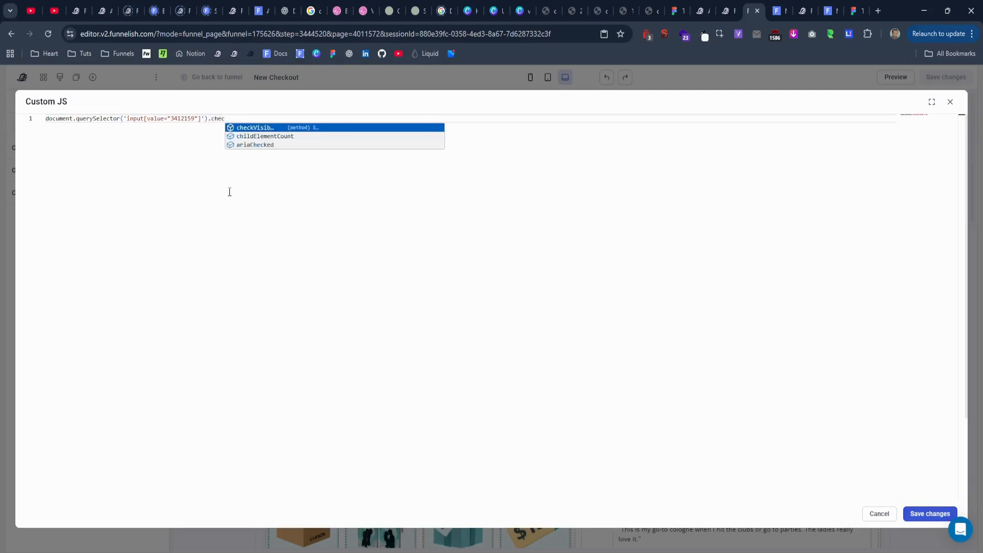
type("ked ")
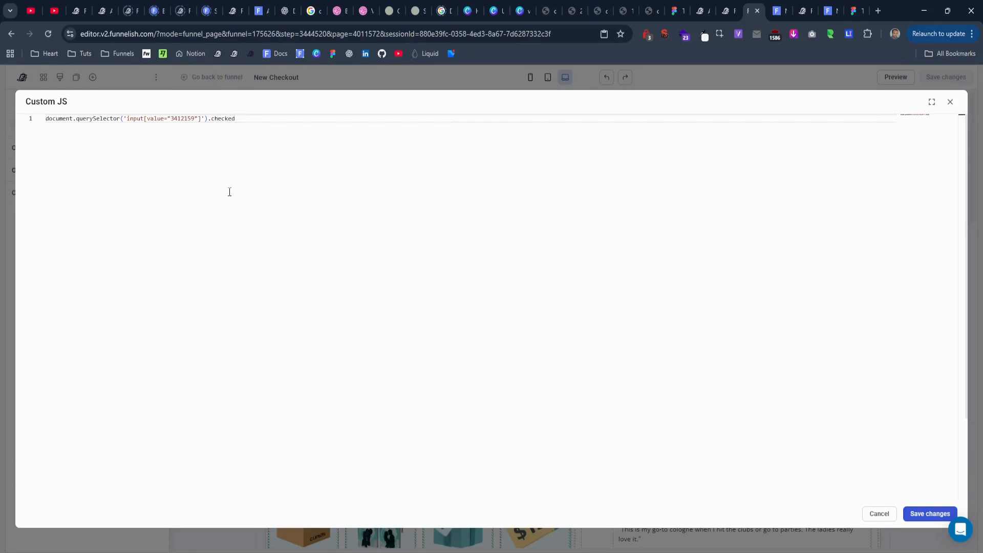
type("= fqa")
type("alse")
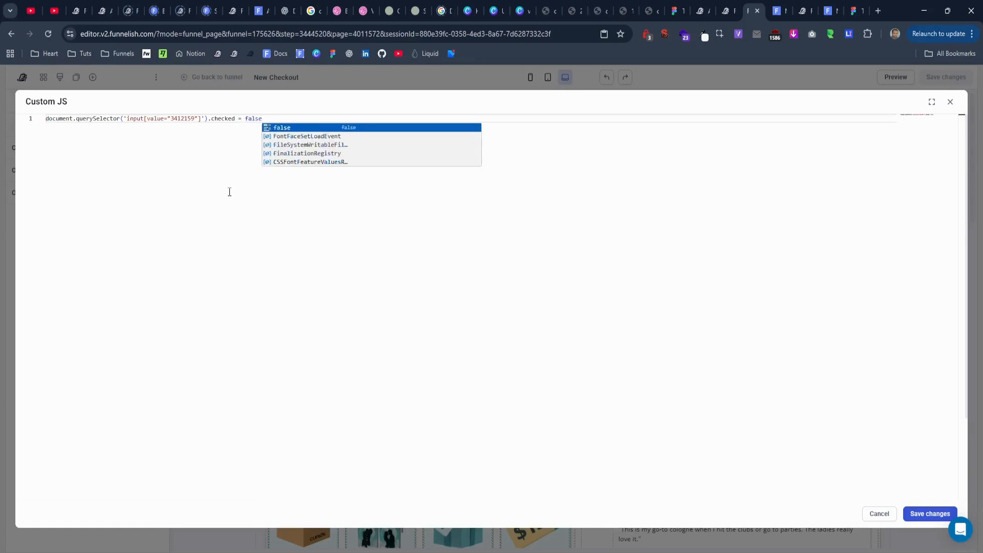
type(";")
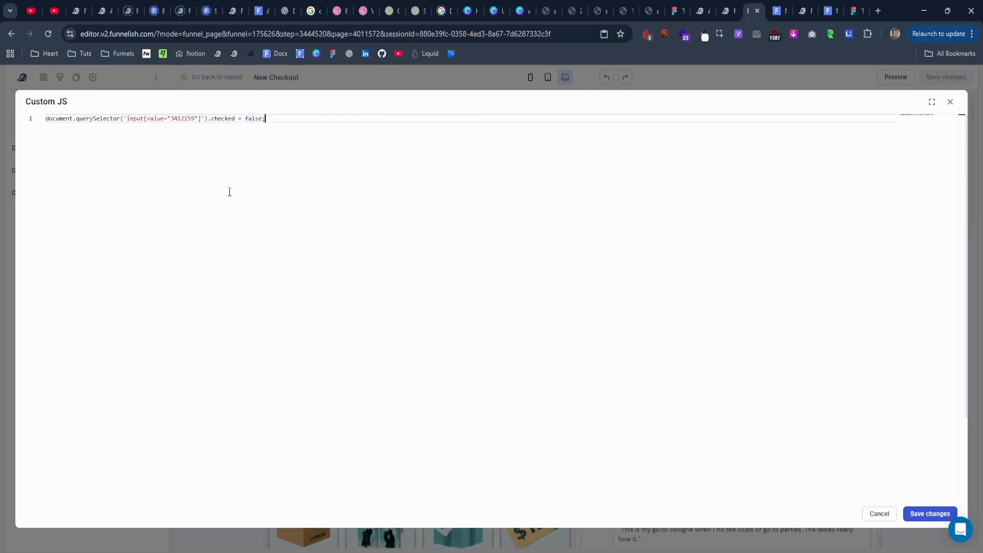
Copy the whole statement and duplicate it on a second line of the script.
key("ctrl+a")
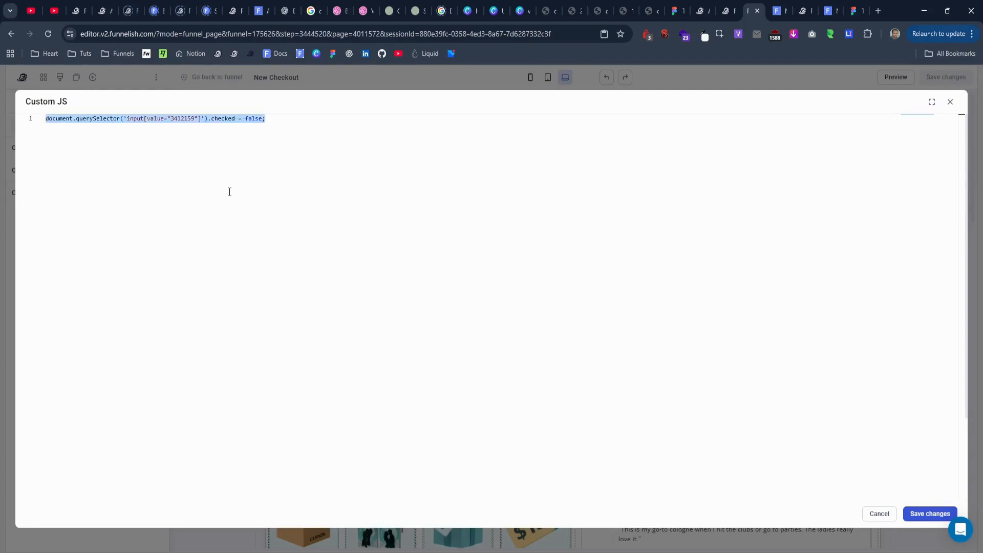
key("ctrl+c")
key("End")
key("Return")
key("ctrl+v")
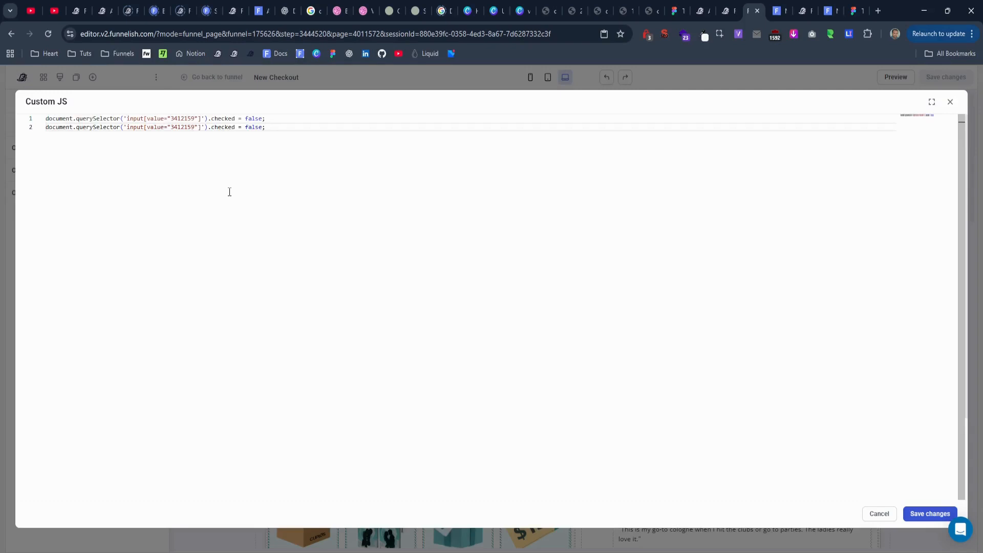
Copy the $15 Gift Card checkbox's input value 3412160 from the preview's developer tools into the second statement's selector, and save the script.
left_click(777, 14)
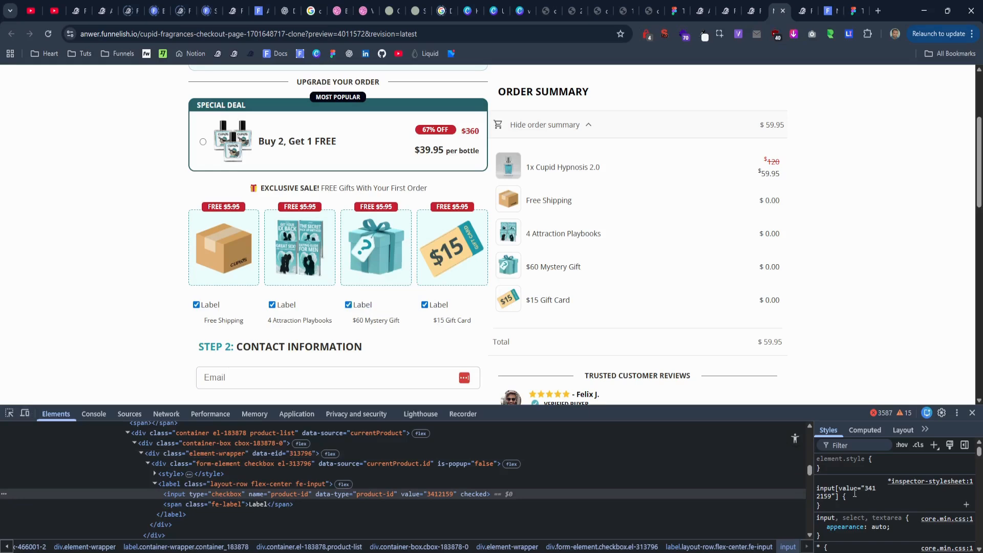
left_click(9, 412)
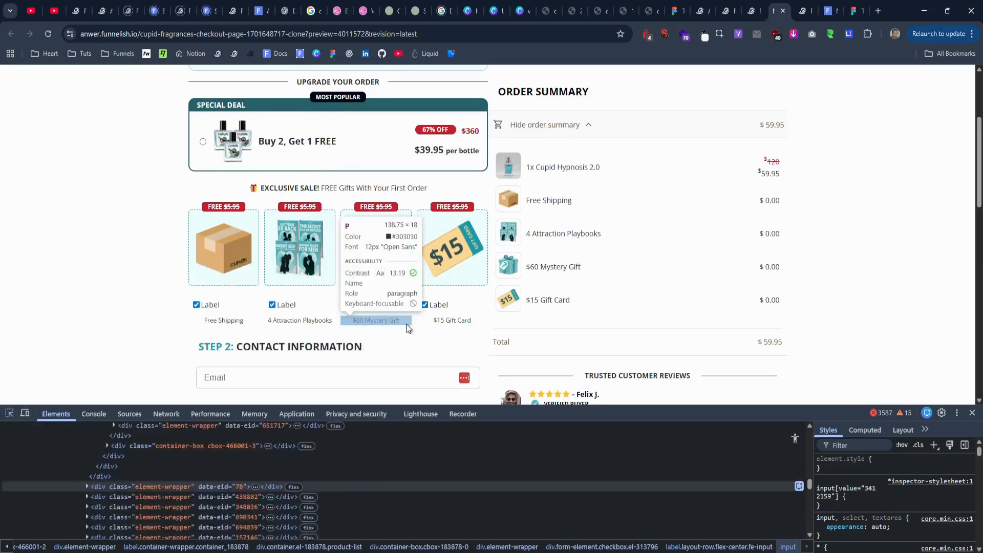
left_click(425, 305)
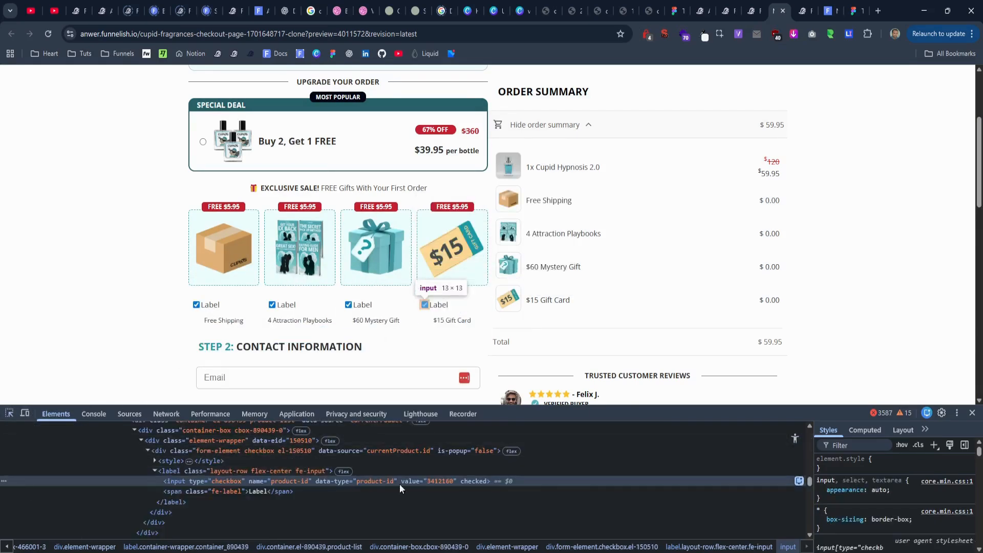
double_click(435, 482)
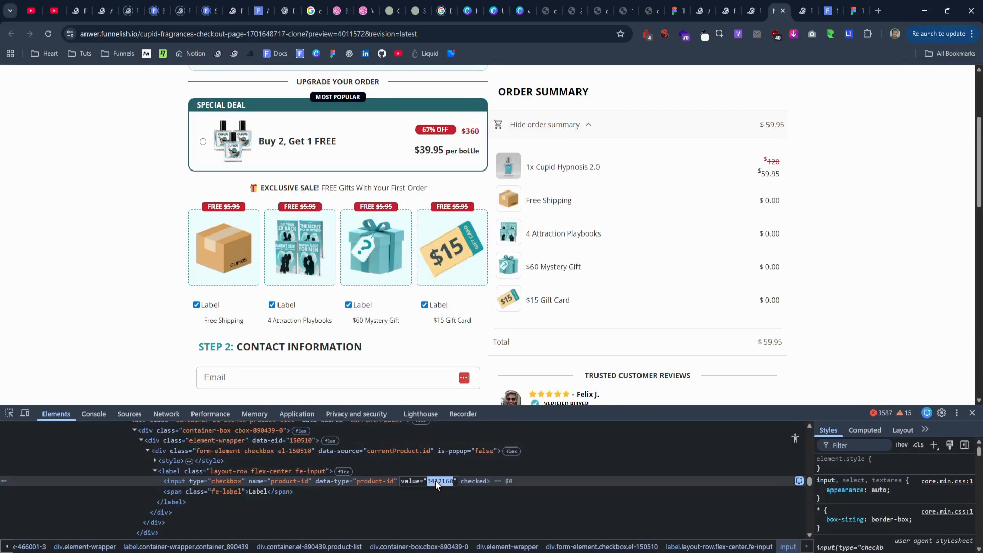
left_click(745, 11)
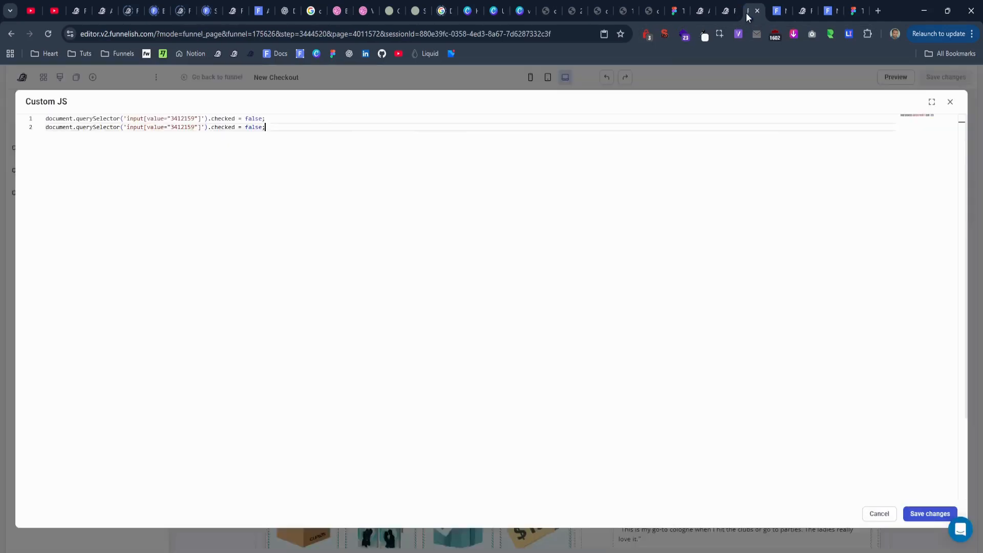
double_click(181, 127)
key("ctrl+v")
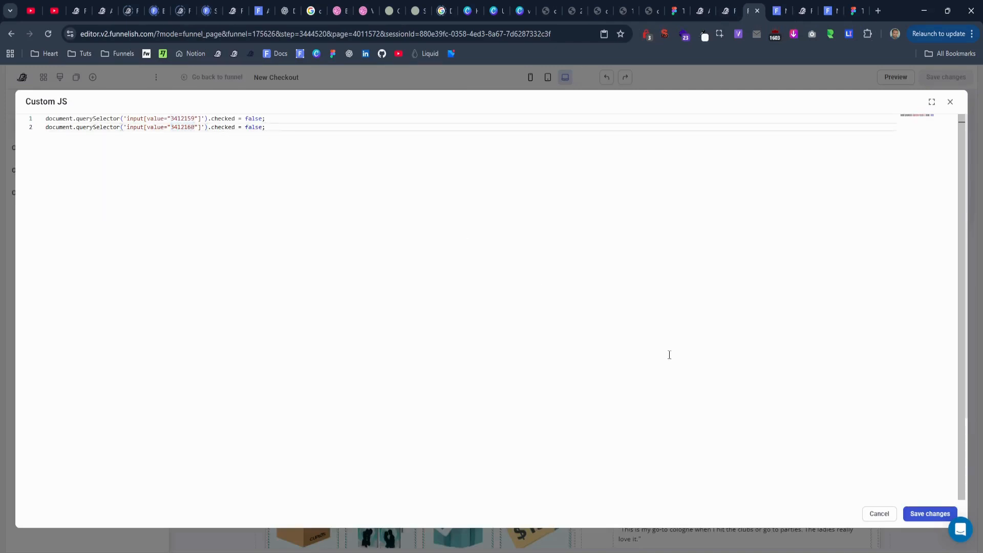
left_click(929, 513)
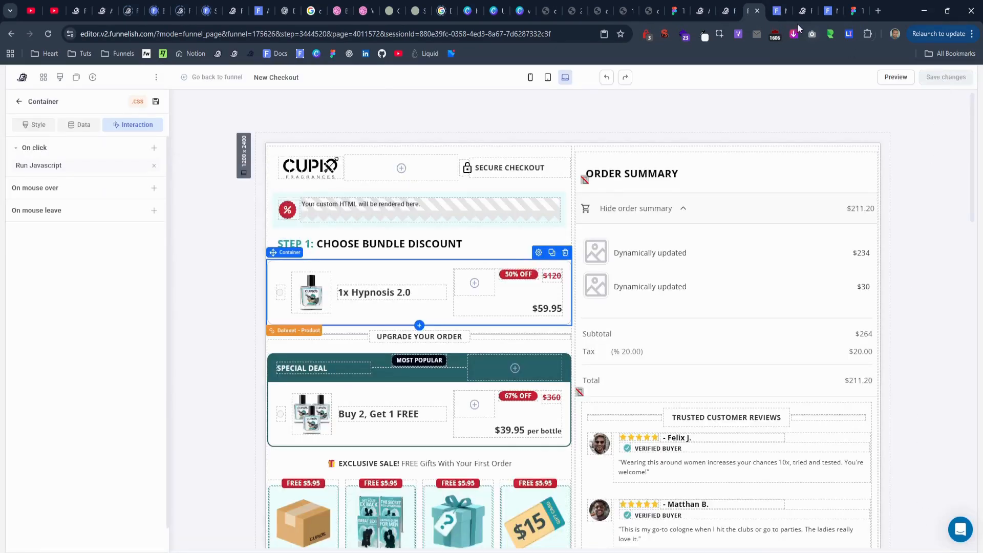
Reload the checkout preview without developer tools and test the 1x Hypnosis 2.0 and Buy 2, Get 1 FREE bundles against the order summary.
left_click(780, 11)
left_click(973, 413)
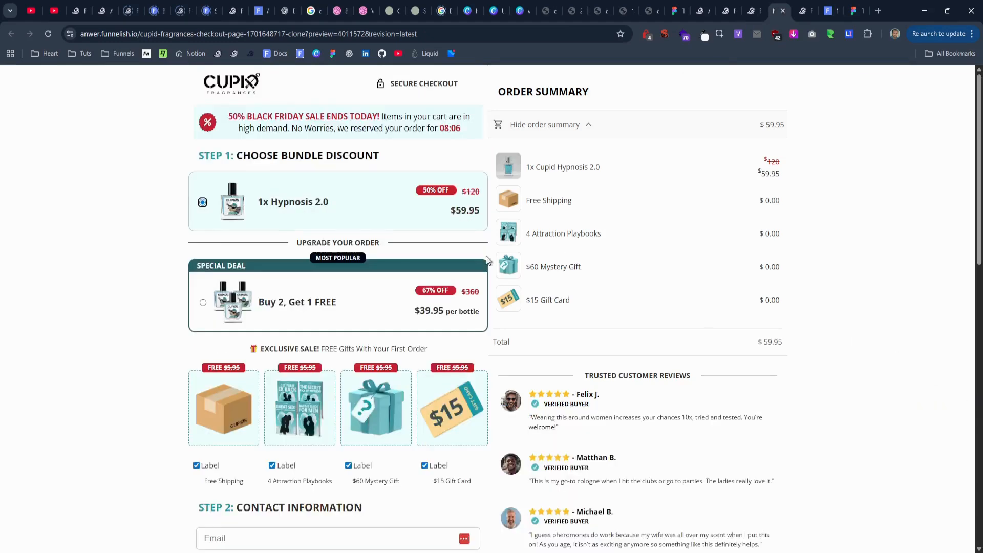
left_click(48, 34)
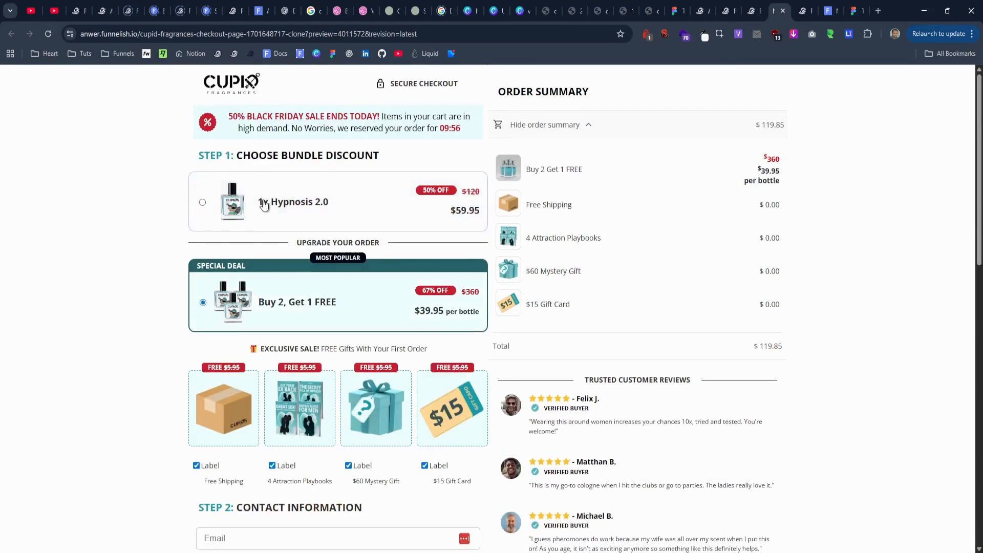
left_click(361, 205)
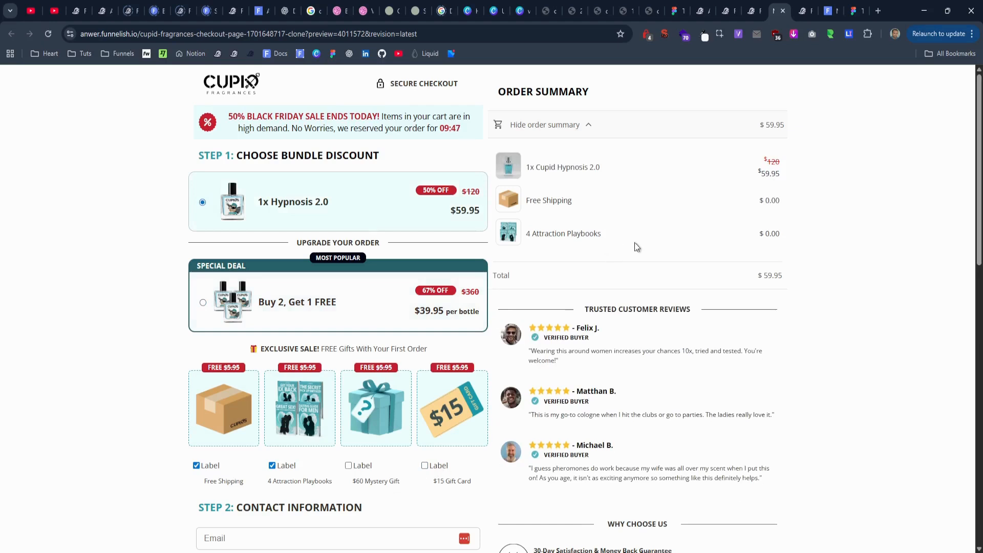
left_click_drag(635, 242, 536, 167)
left_click(332, 313)
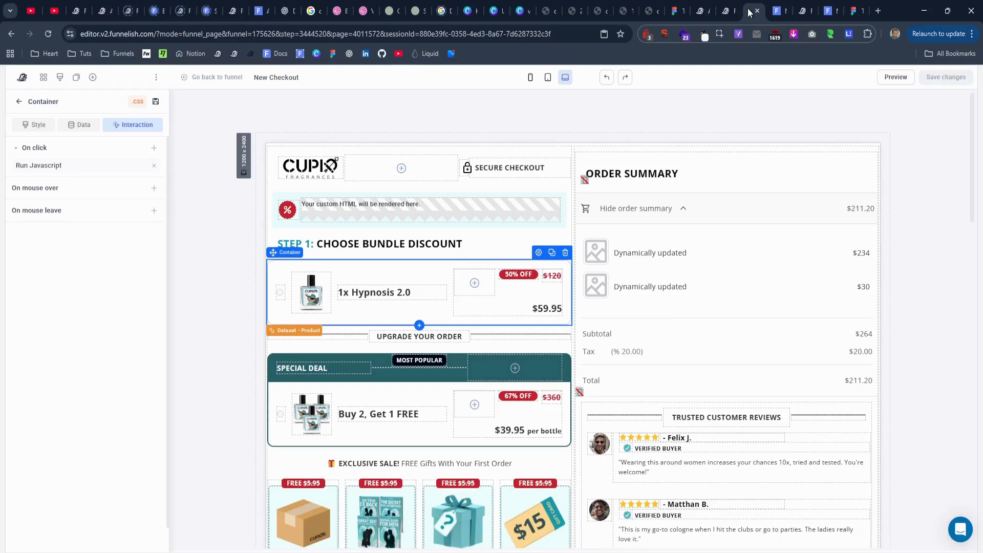
Reopen the 1x Hypnosis 2.0 container's click script in the page editor and copy both of its statements.
left_click(752, 10)
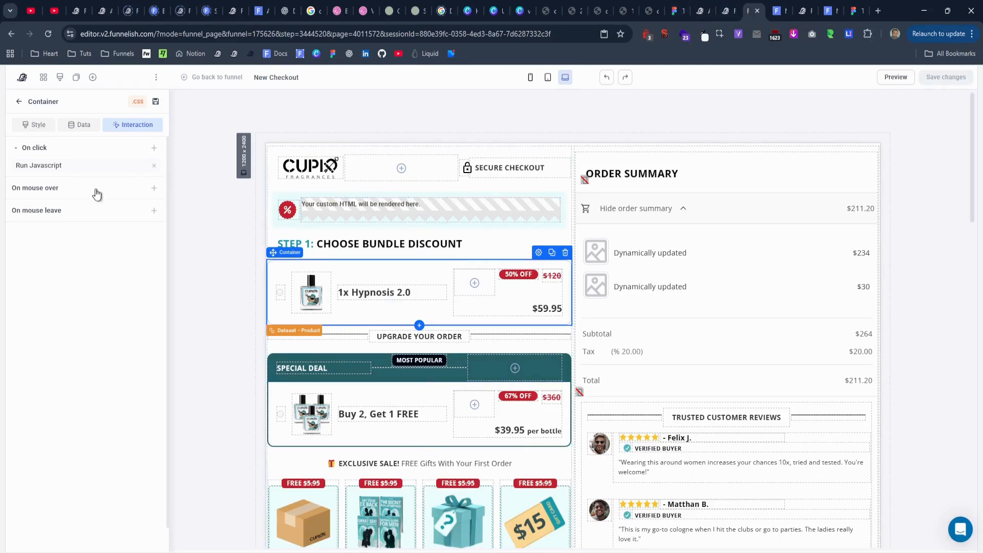
left_click(55, 170)
left_click(226, 206)
left_click(371, 200)
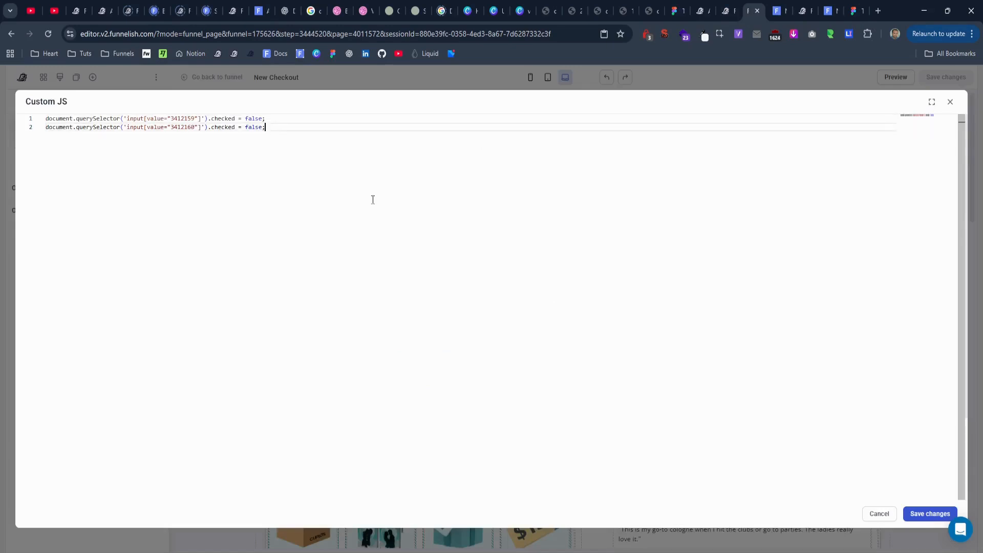
key("ctrl+a")
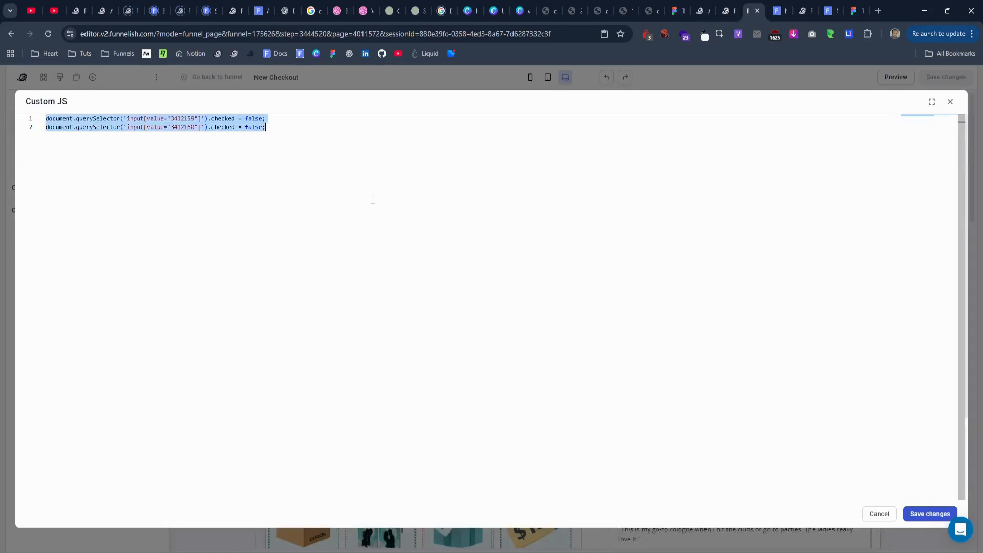
left_click(929, 513)
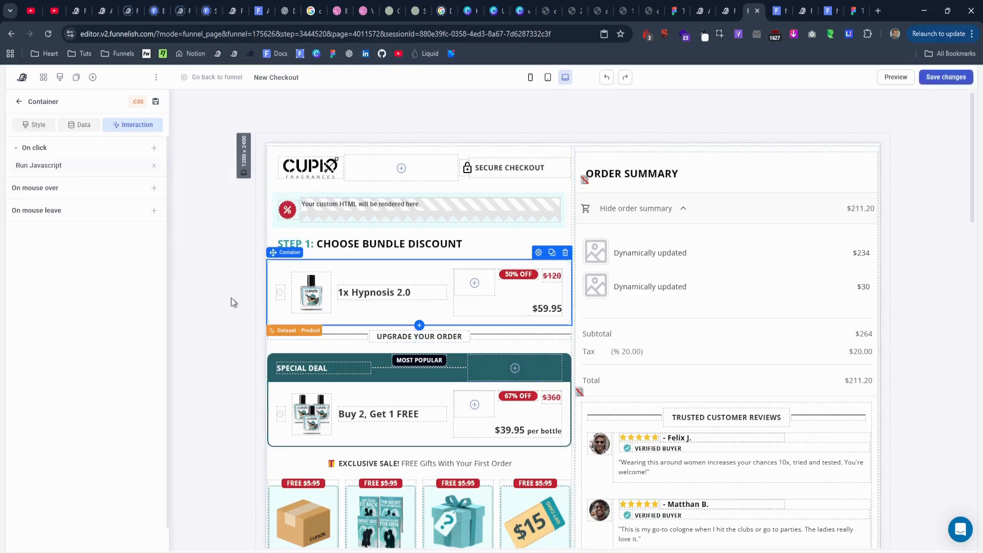
Give the Buy 2, Get 1 FREE container a Run Javascript click interaction and open its code editor.
left_click(279, 392)
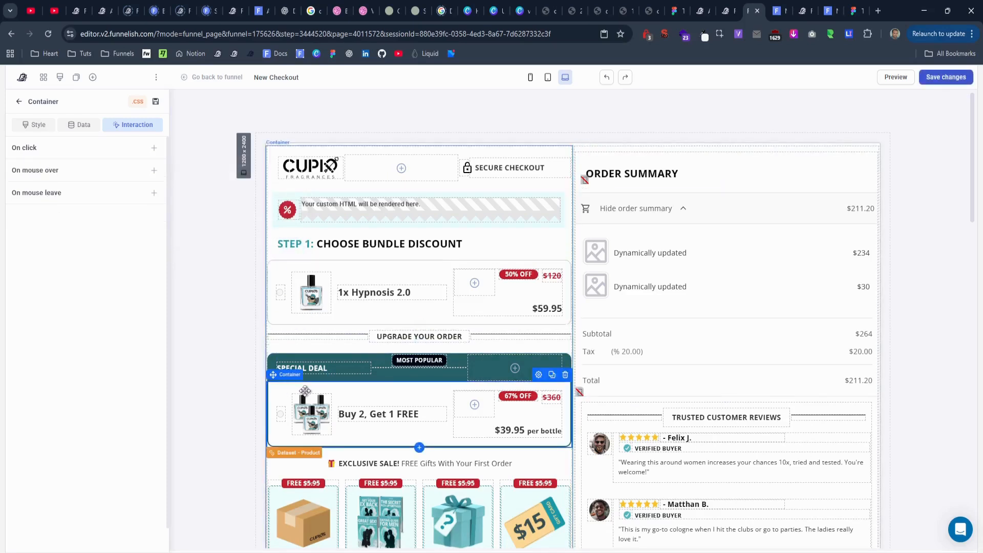
left_click(152, 148)
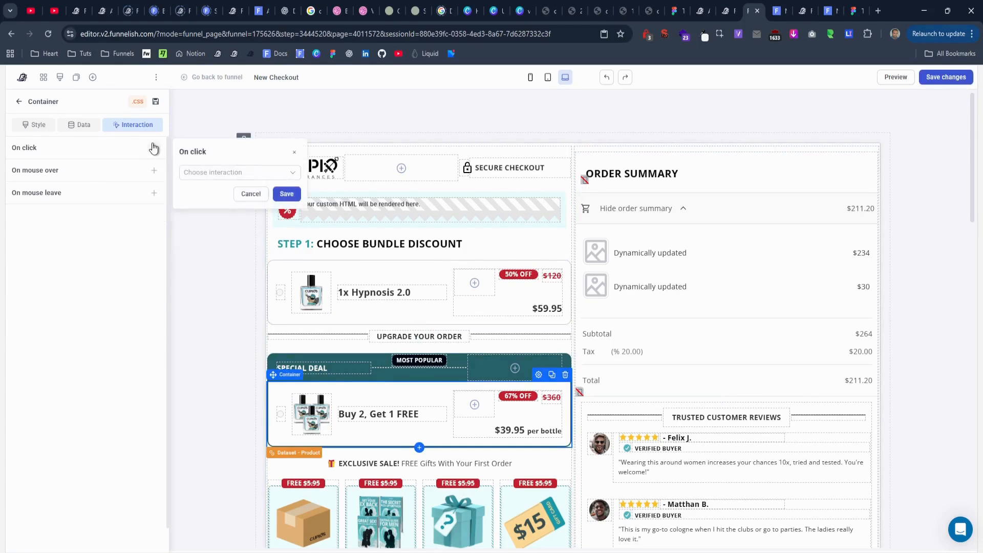
left_click(201, 175)
scroll(224, 213, "down", 2)
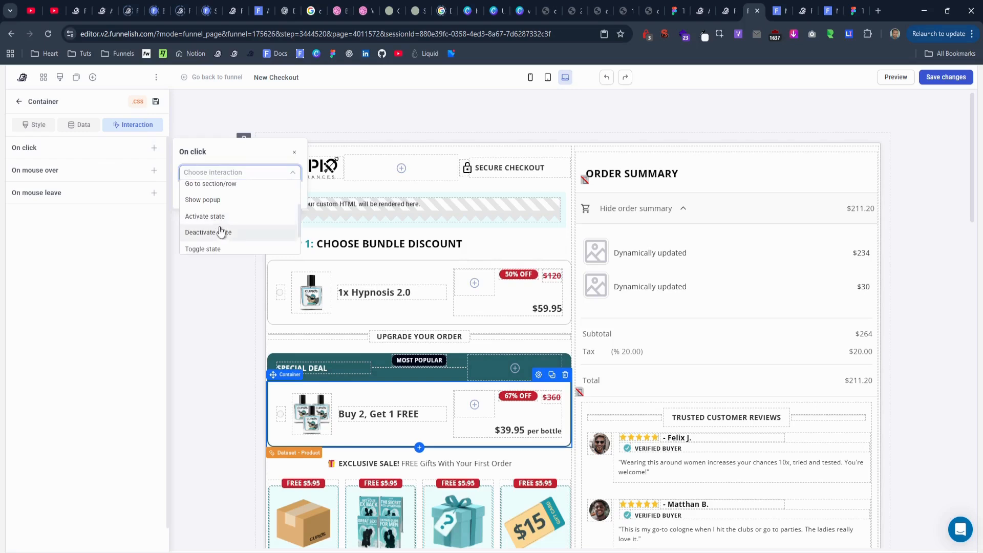
scroll(226, 220, "down", 2)
left_click(233, 226)
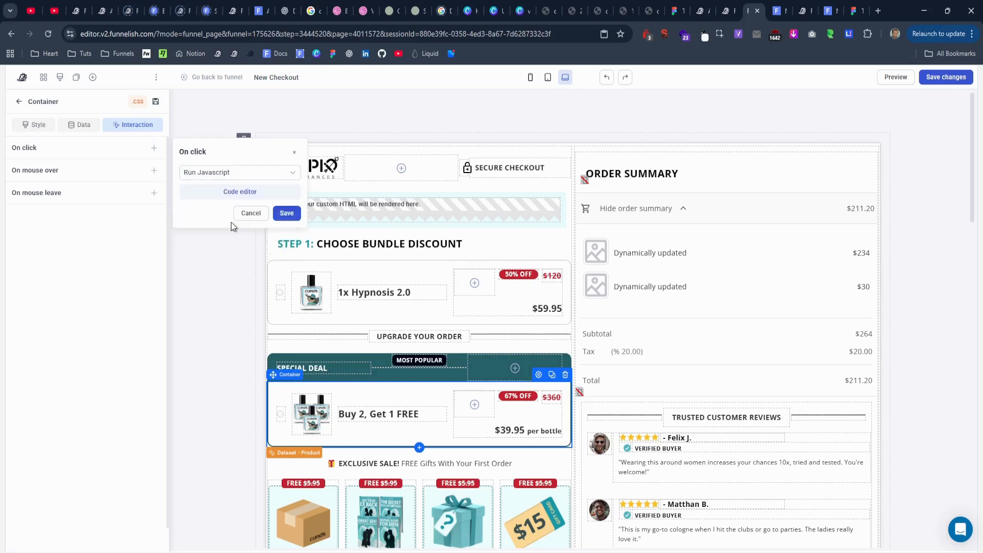
left_click(250, 192)
Paste the two copied statements, set checked to true in both lines, and save the script and the page.
key("ctrl+v")
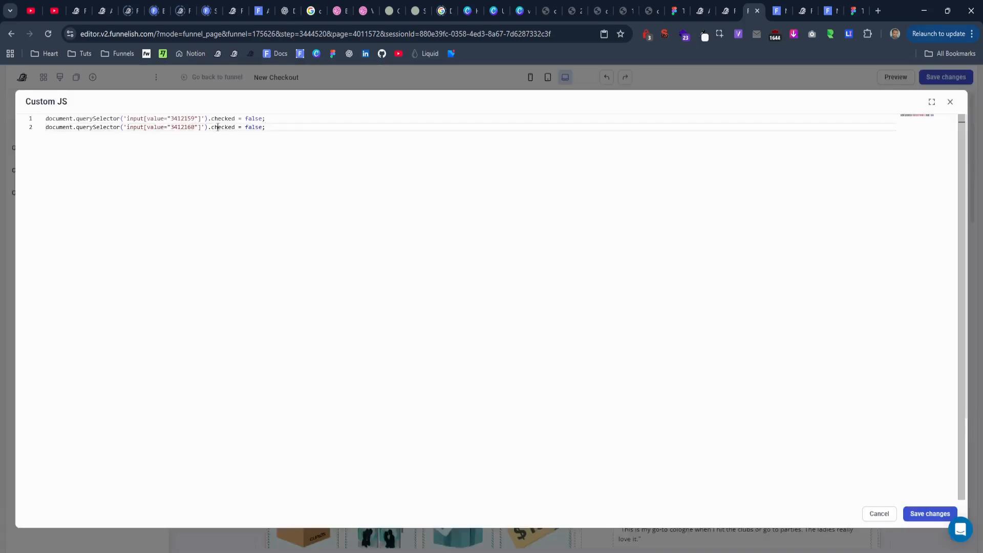
double_click(254, 119)
type("tru")
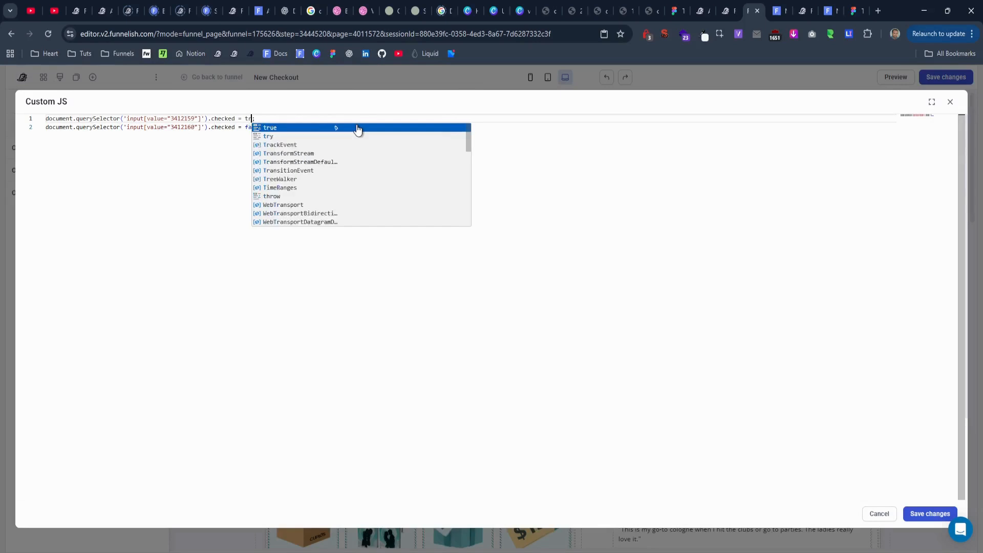
left_click(358, 128)
double_click(252, 117)
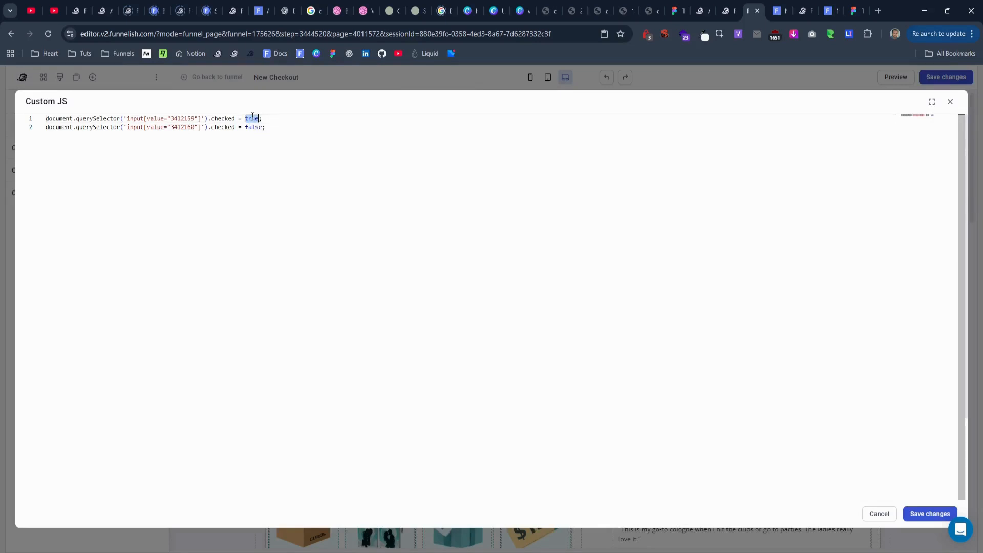
double_click(251, 127)
key("ctrl+v")
left_click(928, 514)
left_click(942, 79)
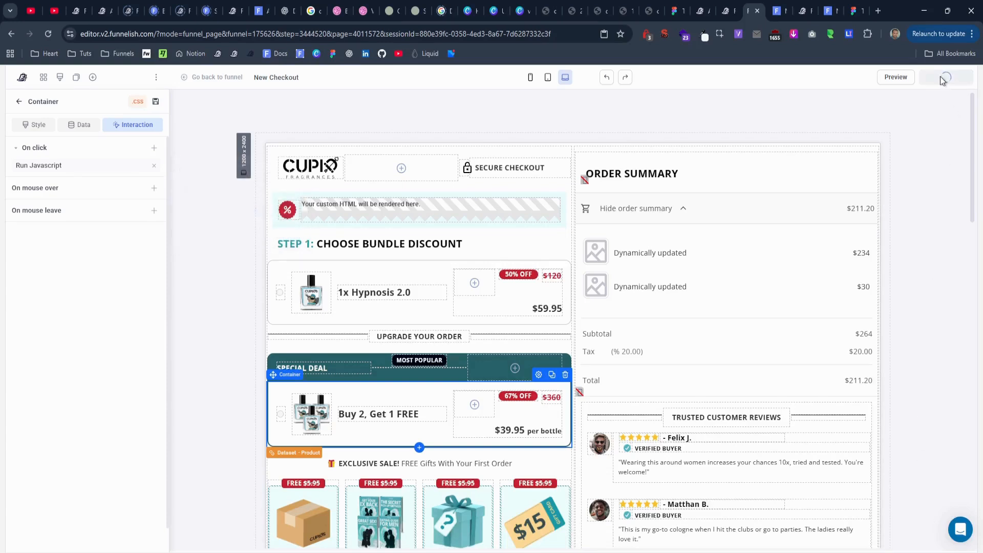
Reload the checkout preview and choose the 1x Hypnosis 2.0 bundle to check the gift checkboxes and order summary.
left_click(896, 77)
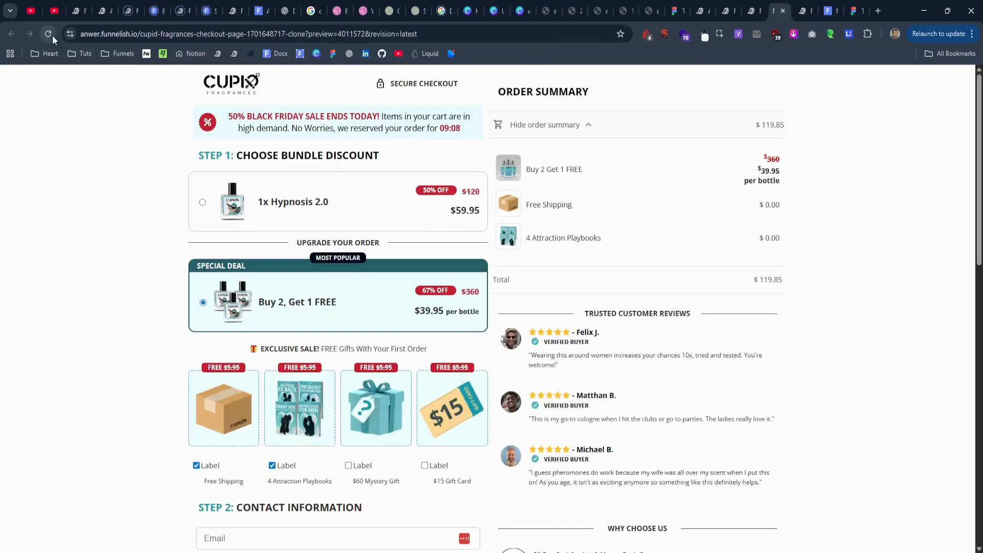
left_click(51, 35)
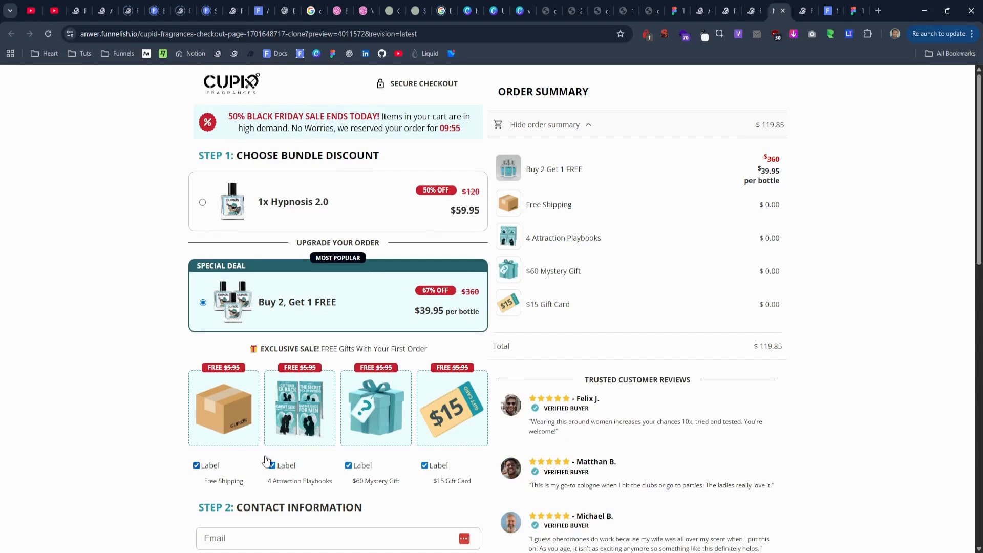
left_click(322, 206)
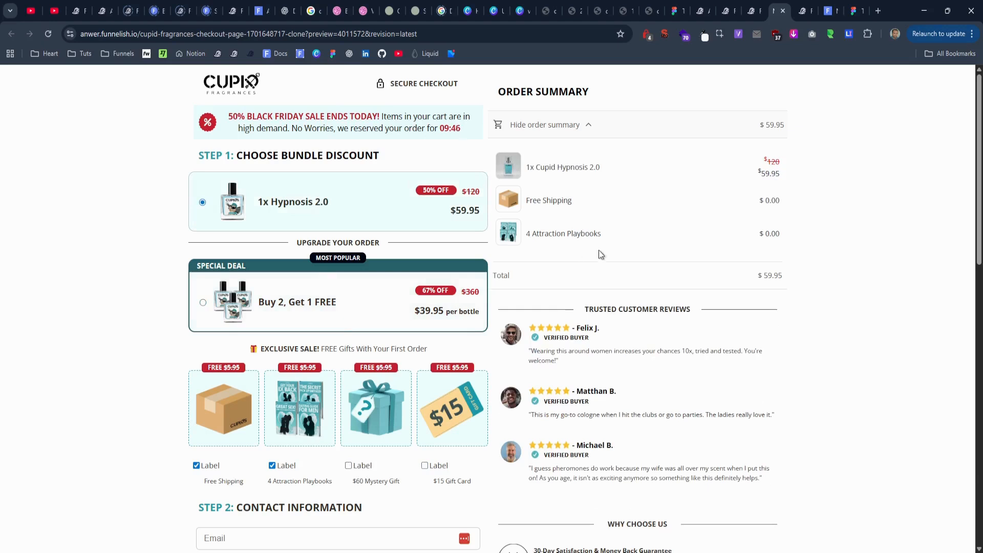
Inspect the order summary's items and total for the 1x Hypnosis 2.0 bundle and for Buy 2, Get 1 FREE.
left_click_drag(601, 255, 503, 145)
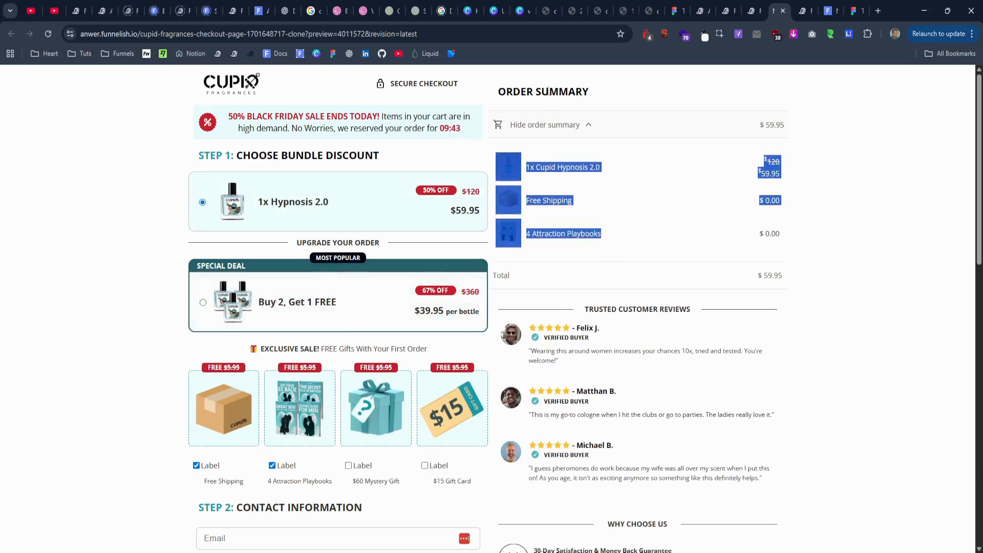
left_click_drag(794, 281, 755, 277)
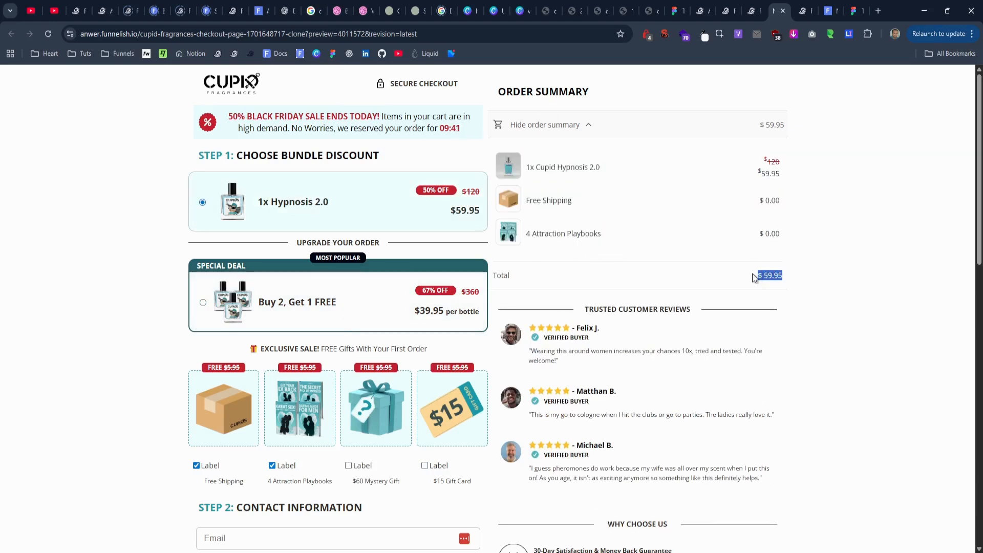
left_click(353, 315)
left_click_drag(601, 315, 531, 214)
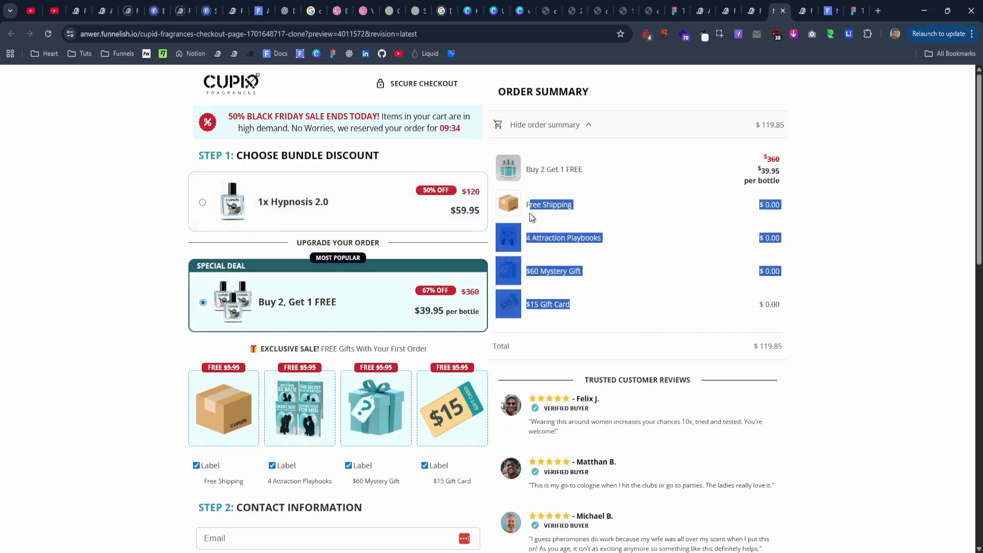
left_click(802, 302)
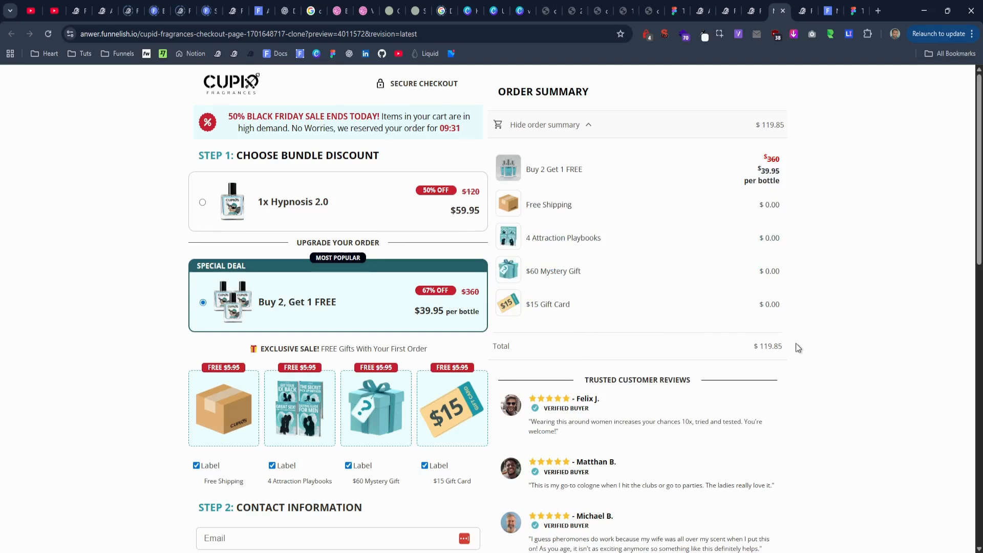
left_click_drag(796, 344, 757, 347)
Alternate repeatedly between the two bundles in the preview to test the automatic gift checkboxes, finishing on Buy 2, Get 1 FREE.
left_click(303, 199)
left_click(333, 303)
left_click(335, 212)
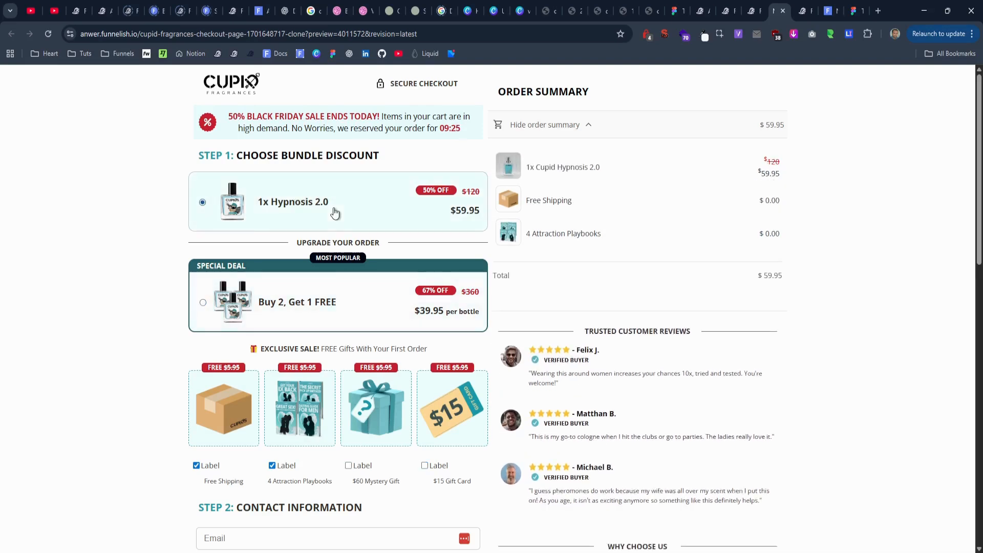
left_click(336, 289)
left_click(336, 212)
left_click(336, 290)
scroll(427, 420, "down", 2)
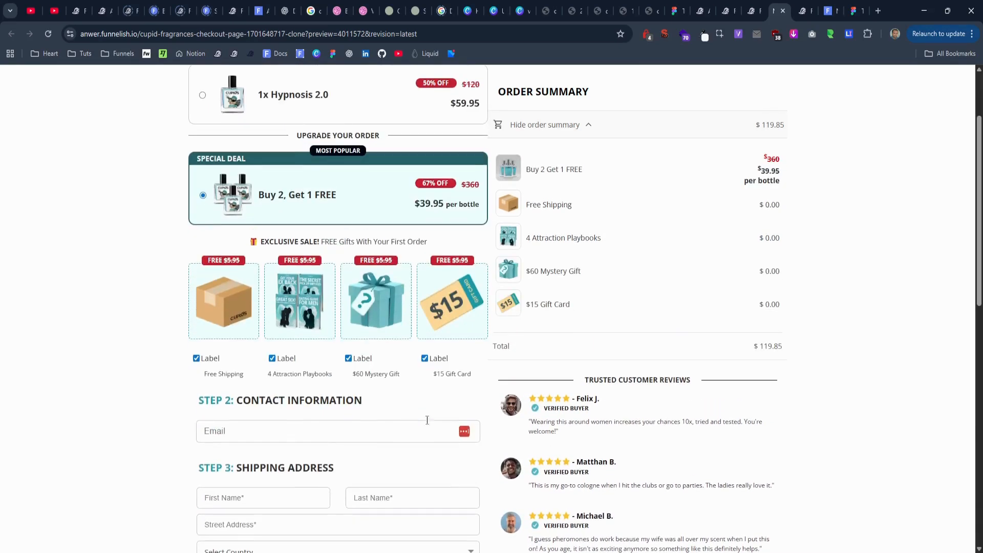
Untick and re-tick the four gift checkboxes in various orders to test how the order summary's gift lines follow them.
left_click_drag(464, 364, 195, 357)
left_click(137, 352)
left_click(196, 358)
left_click(272, 358)
left_click(349, 358)
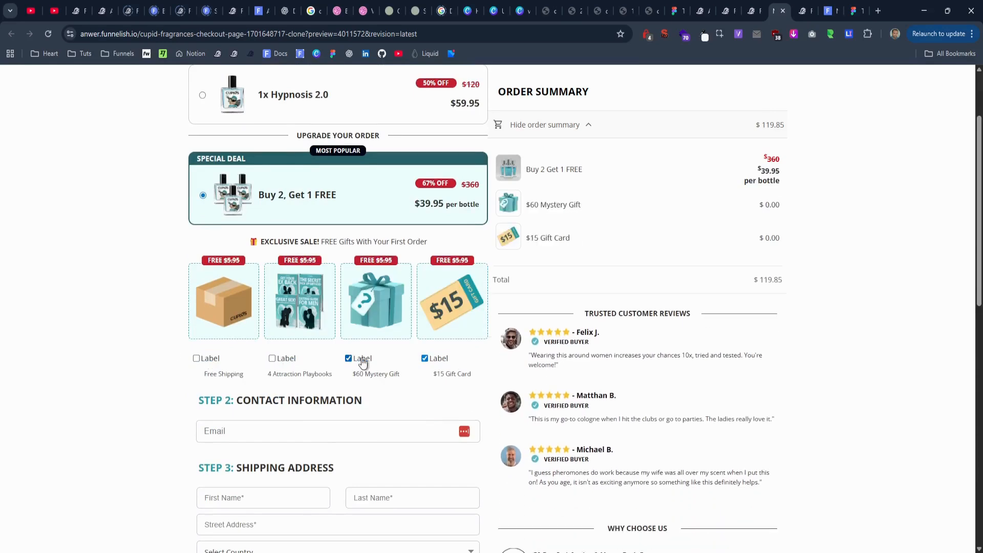
left_click(421, 358)
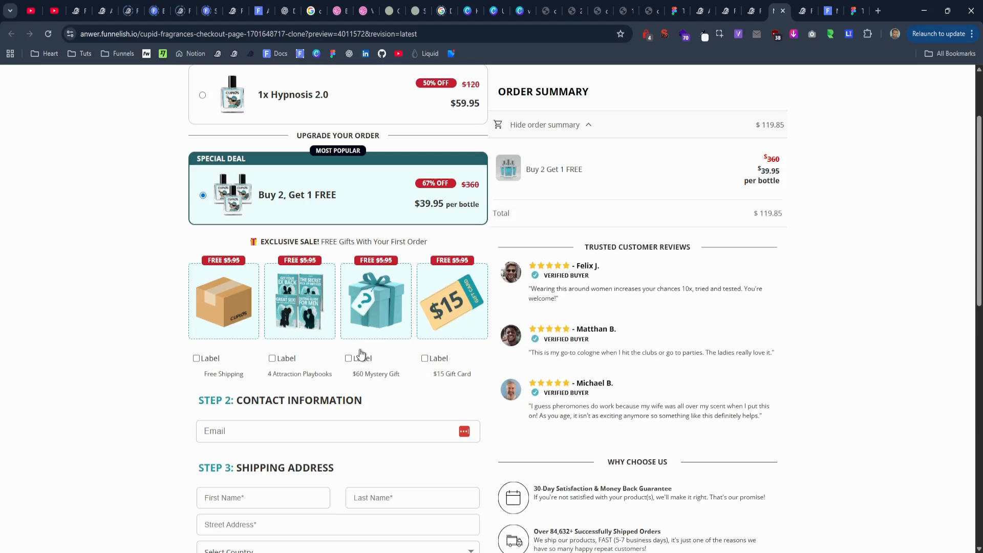
left_click(272, 358)
left_click(196, 358)
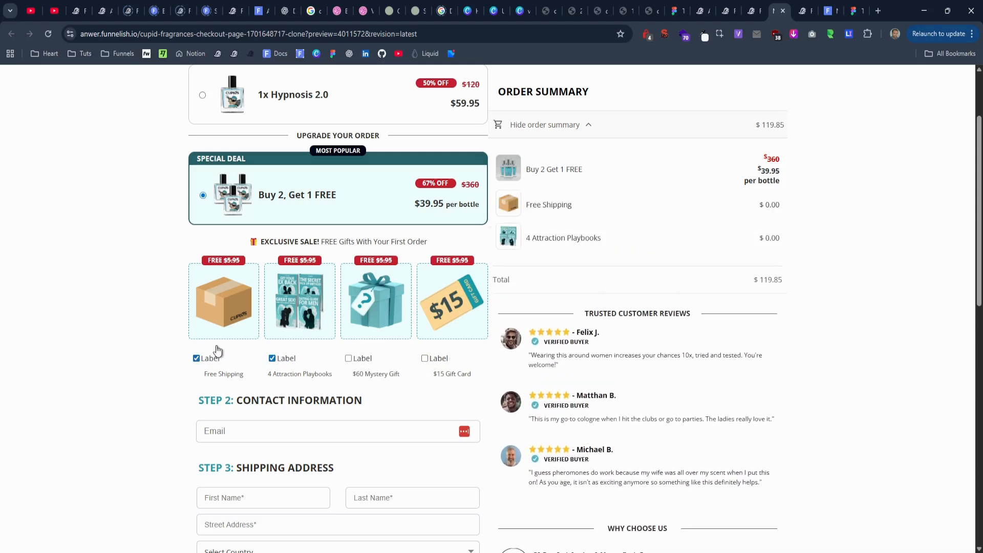
left_click(349, 358)
left_click(424, 358)
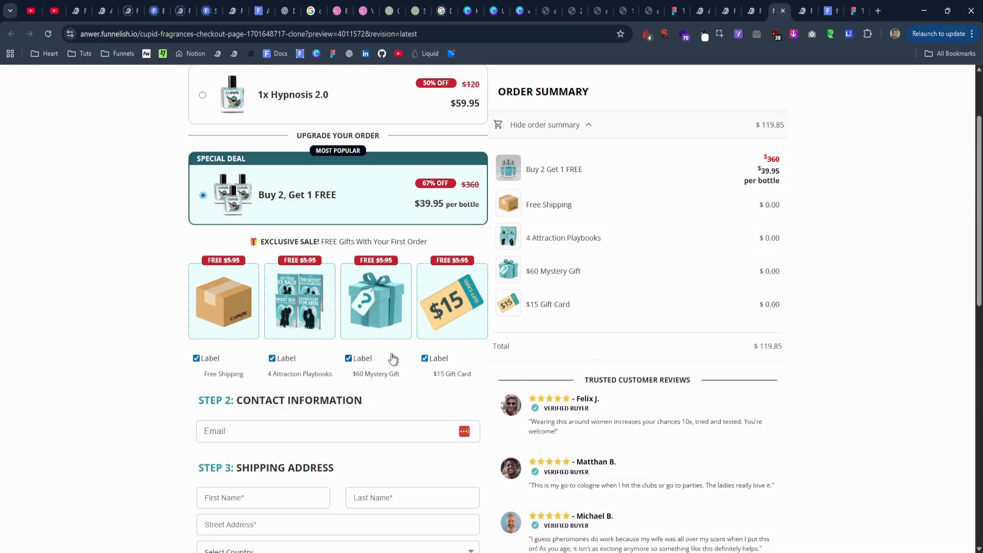
left_click(349, 358)
left_click(272, 358)
left_click(196, 358)
left_click(272, 358)
left_click(349, 358)
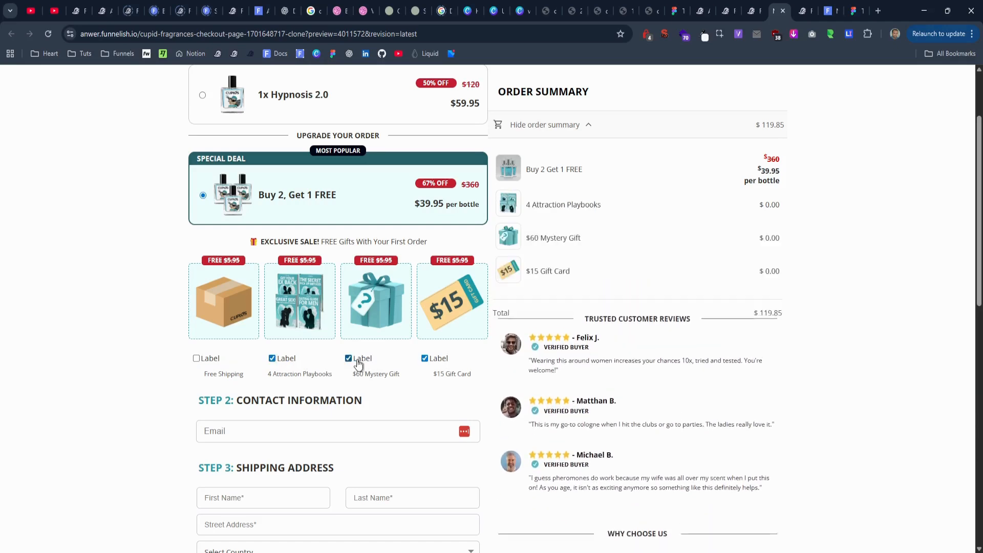
left_click(424, 358)
left_click(272, 358)
left_click(196, 358)
left_click(272, 357)
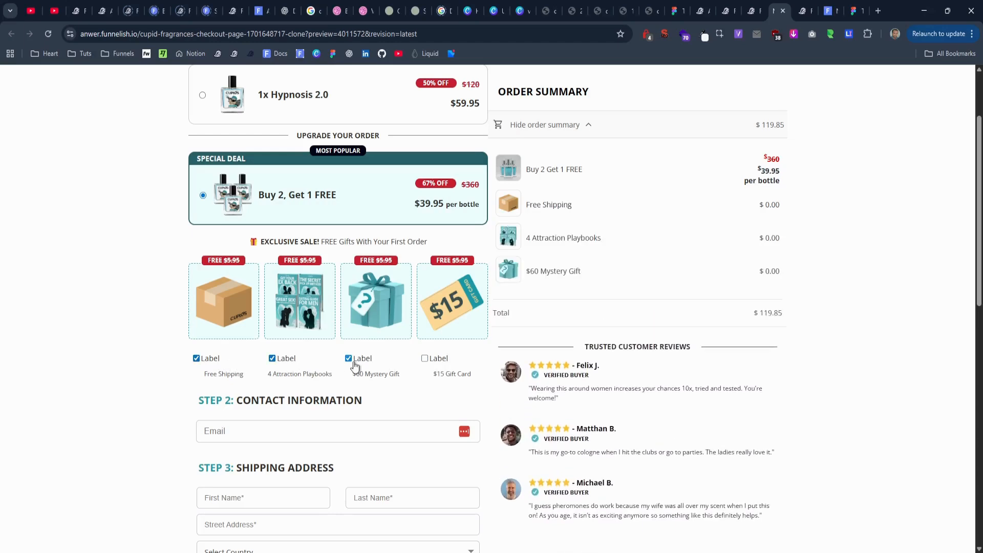
left_click(348, 358)
Turn off desktop visibility for the checkbox containers of all four gifts in the page editor and save the page.
left_click(753, 11)
scroll(387, 362, "down", 5)
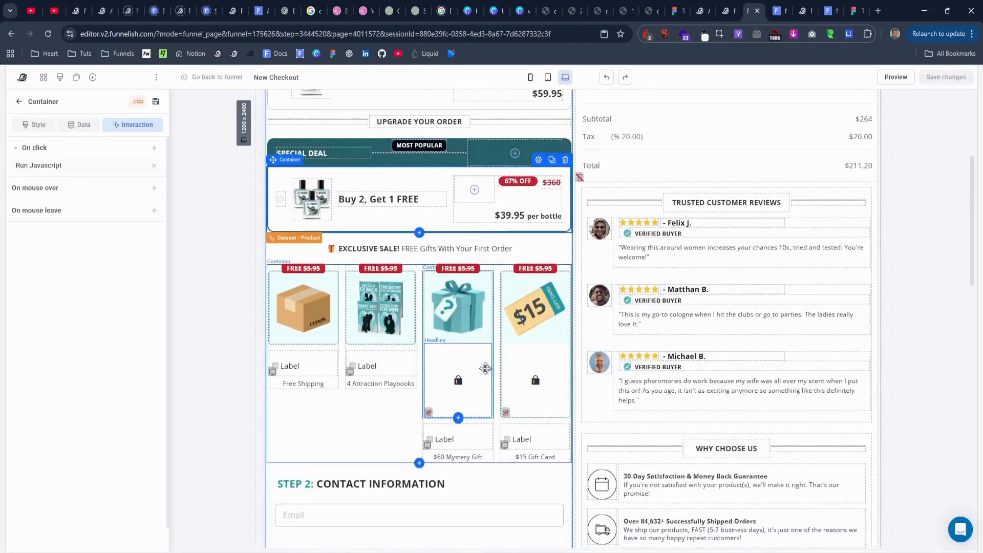
left_click(407, 304)
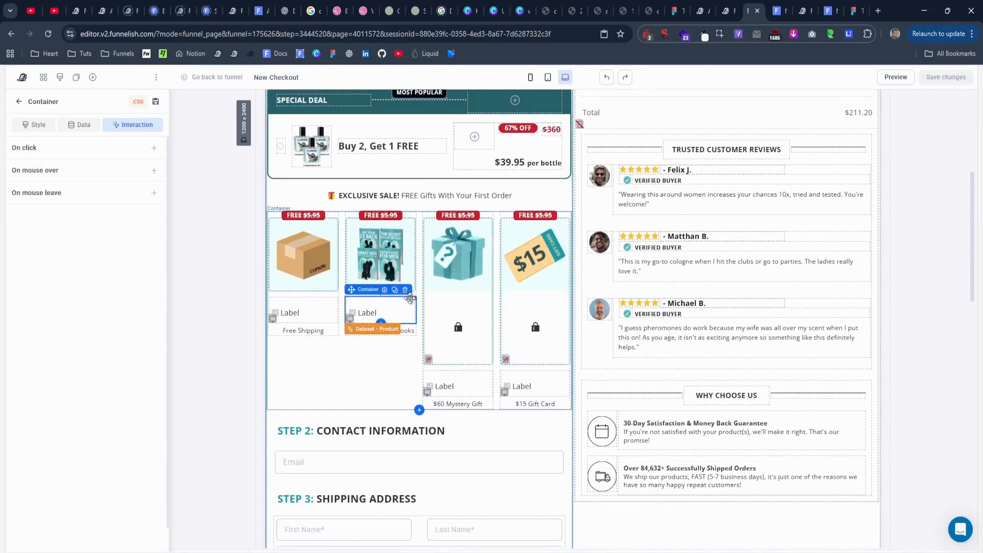
left_click(36, 125)
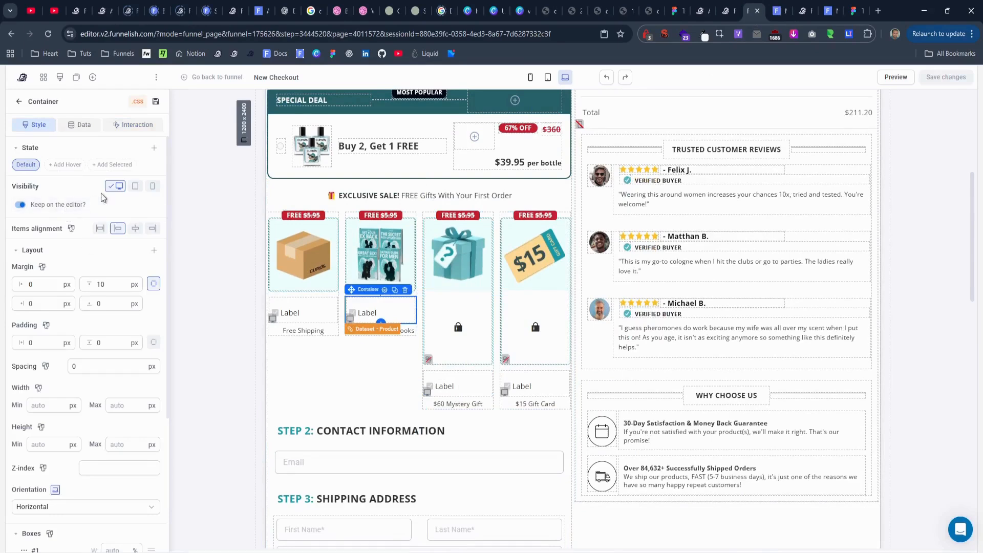
left_click(118, 186)
left_click(273, 299)
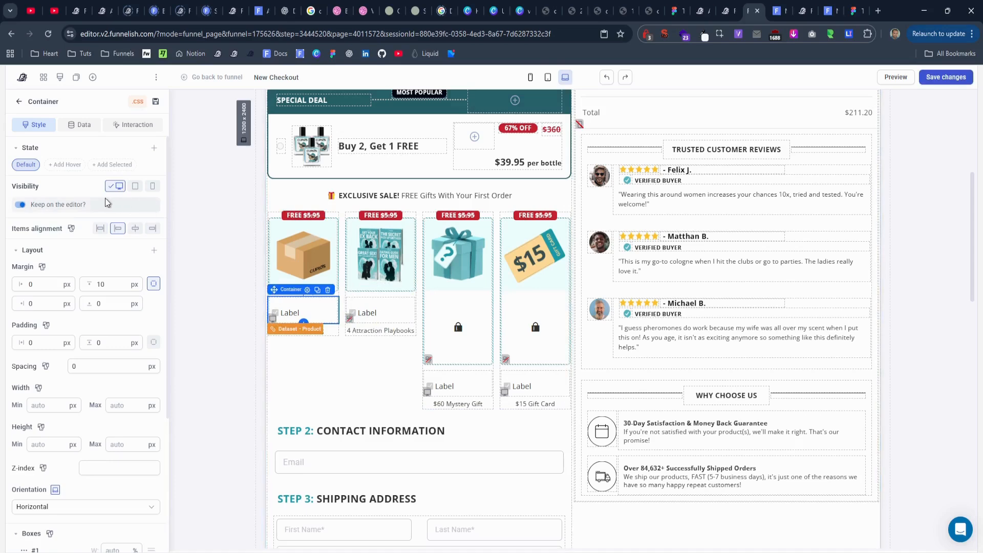
left_click(427, 374)
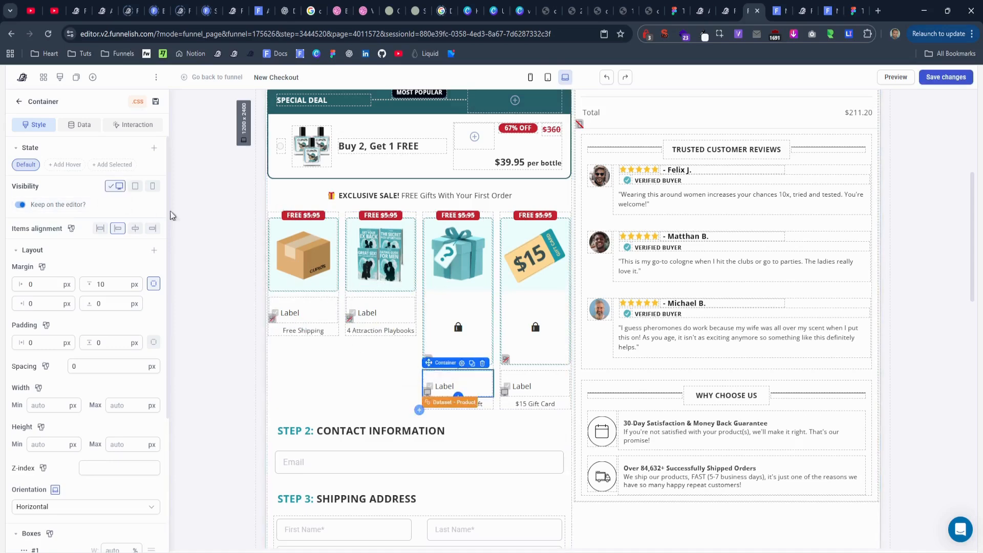
left_click(502, 371)
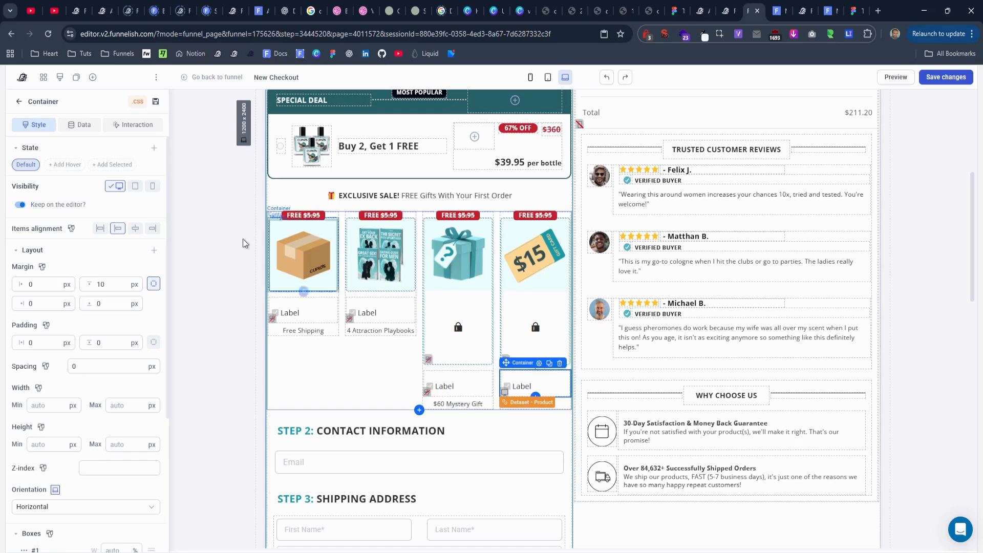
left_click(118, 186)
left_click(927, 78)
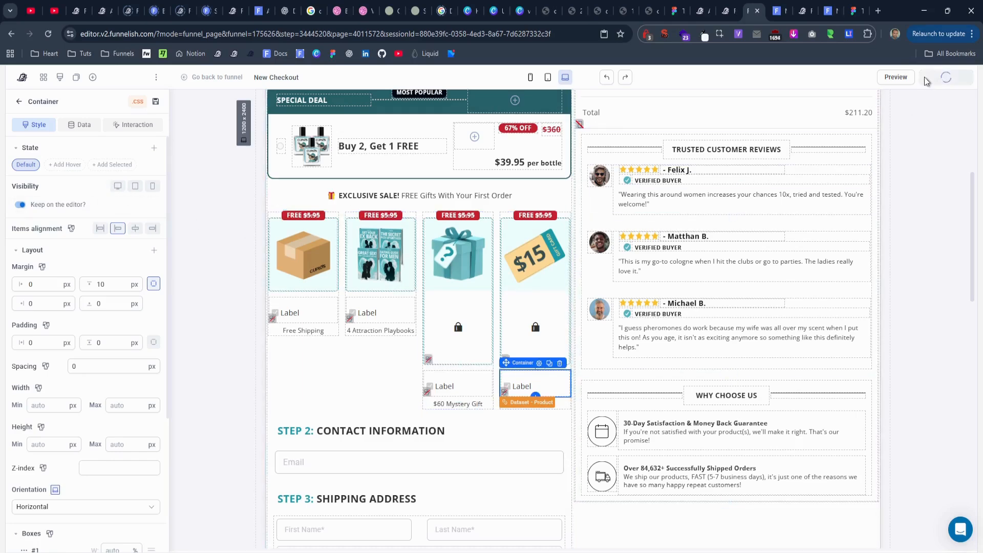
Preview the saved checkout and alternate between both bundles to check the gifts and order summary with the checkboxes hidden.
left_click(896, 77)
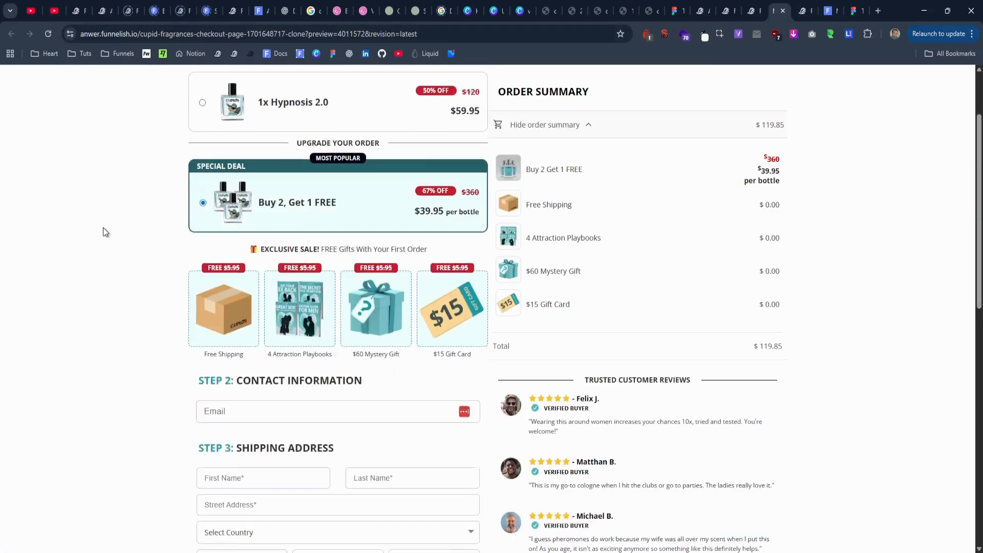
scroll(103, 228, "up", 2)
left_click(313, 215)
left_click(291, 305)
left_click(295, 220)
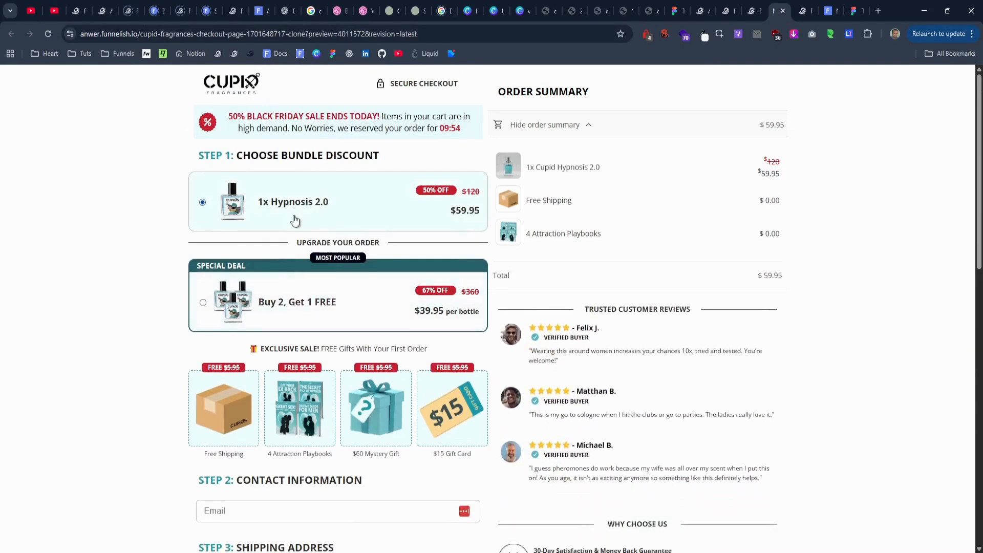
left_click(291, 294)
left_click(299, 220)
left_click(304, 296)
left_click(306, 219)
left_click(306, 305)
Switch to the original Cupid checkout page and alternate between its bundles to examine the locked look of the last two gifts.
left_click(827, 11)
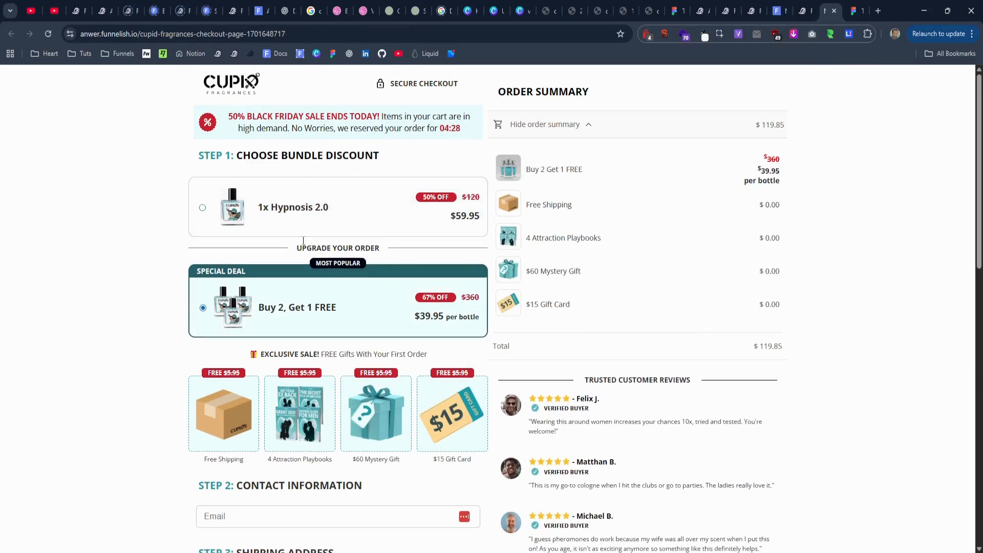
left_click(280, 210)
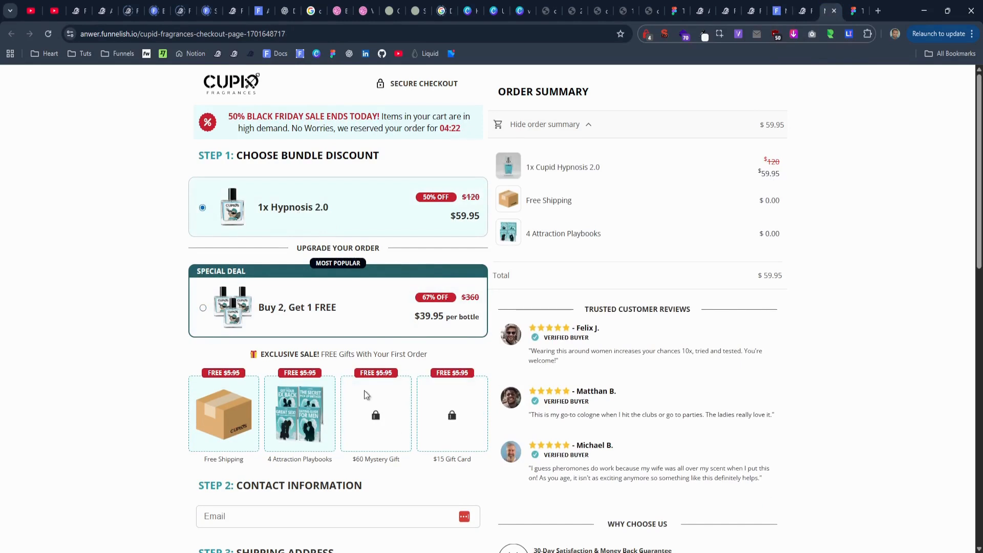
left_click(325, 307)
left_click(307, 222)
left_click(314, 307)
left_click(324, 214)
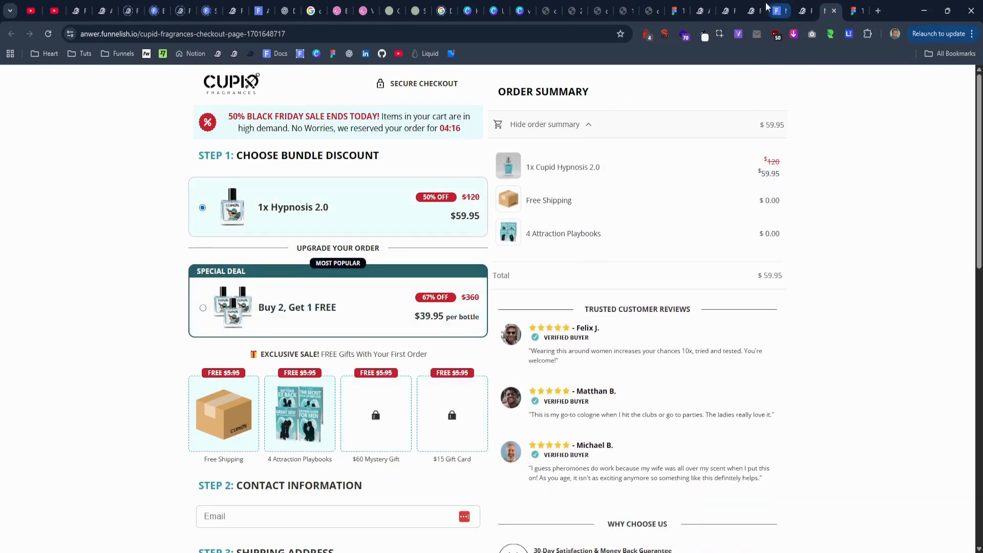
Add an Activate state click interaction to the 1x Hypnosis 2.0 container, setting Headline (#mystery) to Active, and save the interaction.
left_click(749, 11)
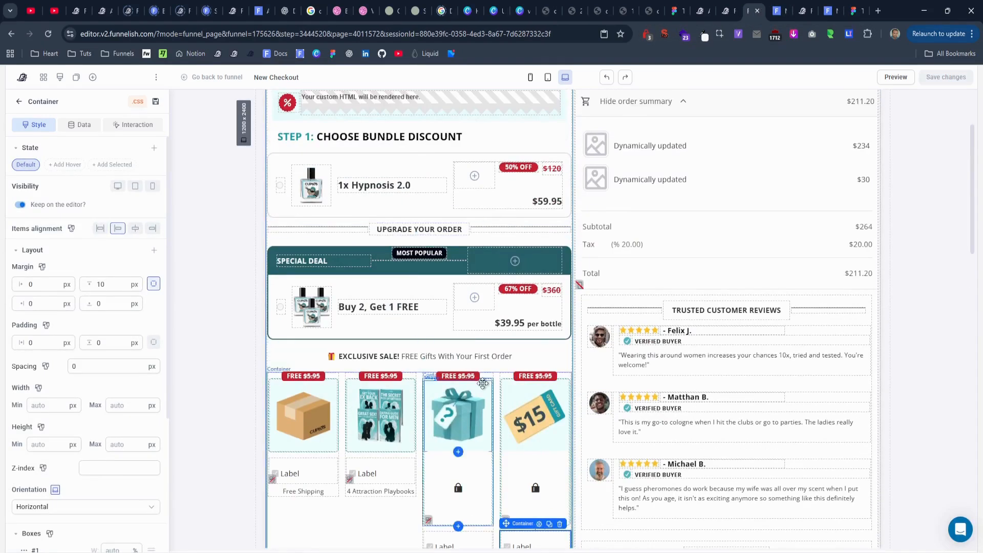
left_click(366, 206)
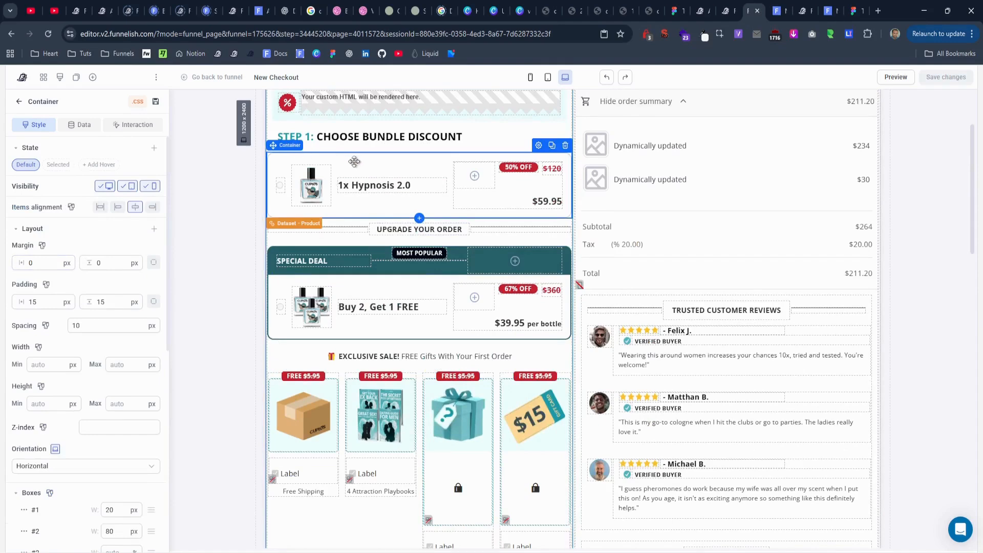
left_click(137, 126)
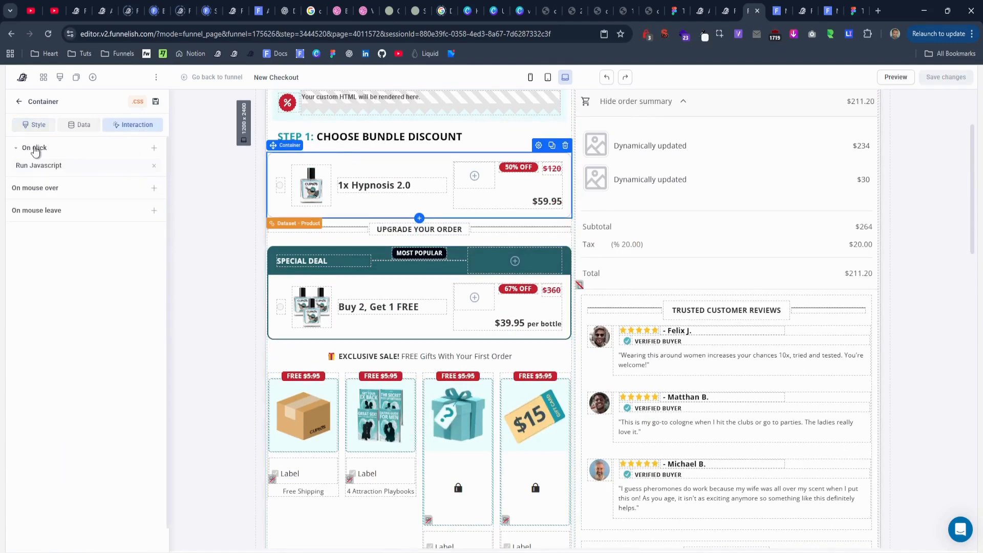
left_click(154, 148)
left_click(191, 191)
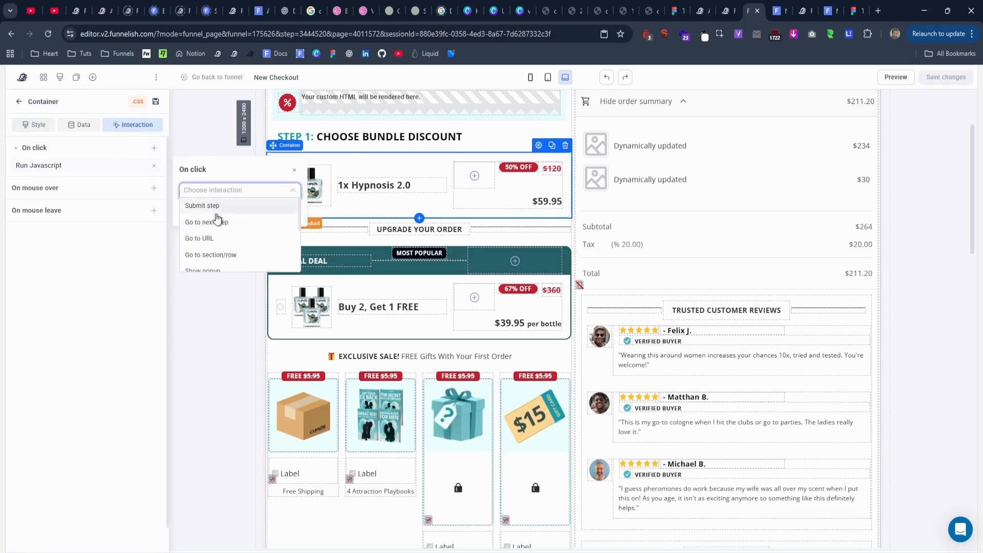
scroll(217, 223, "down", 2)
left_click(240, 232)
left_click(226, 210)
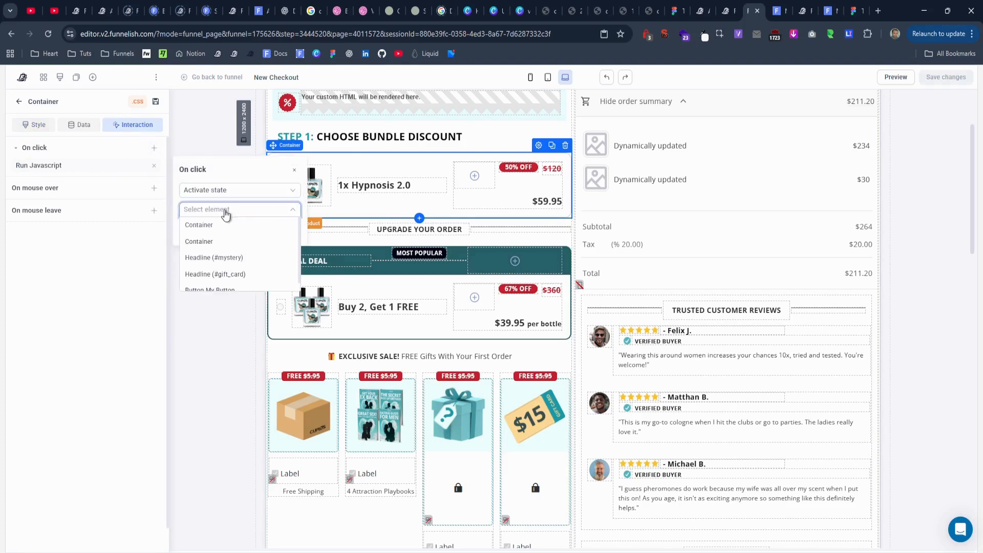
left_click(256, 261)
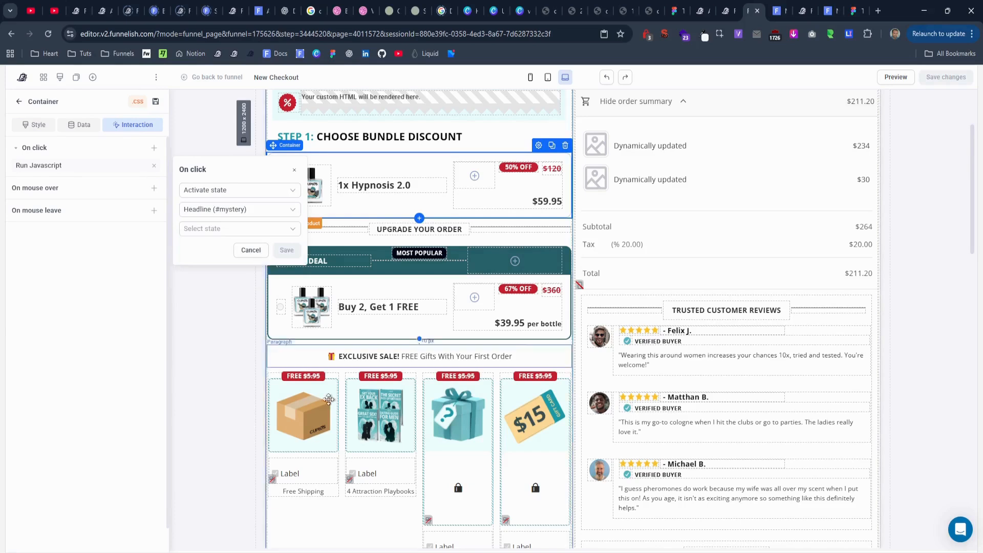
scroll(329, 398, "down", 2)
left_click(206, 230)
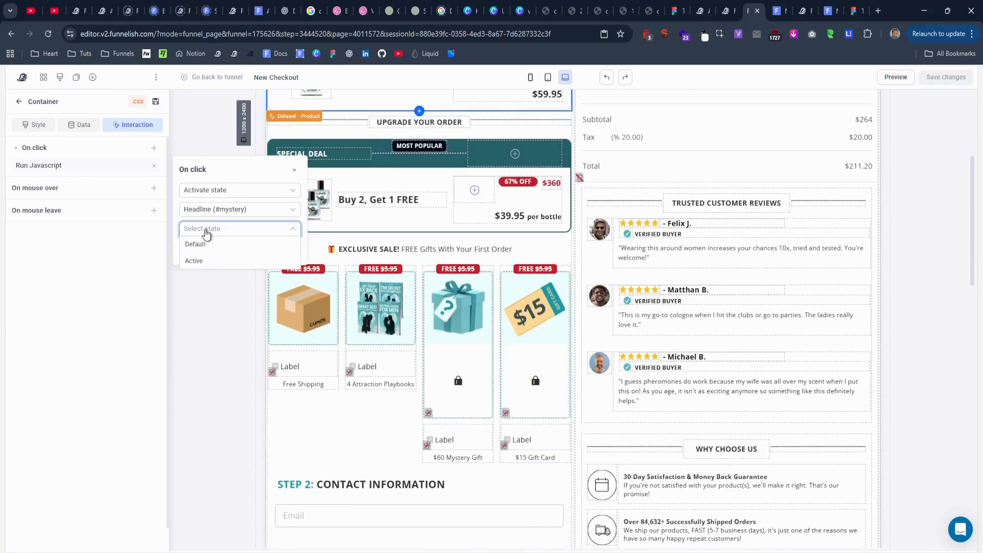
left_click(207, 261)
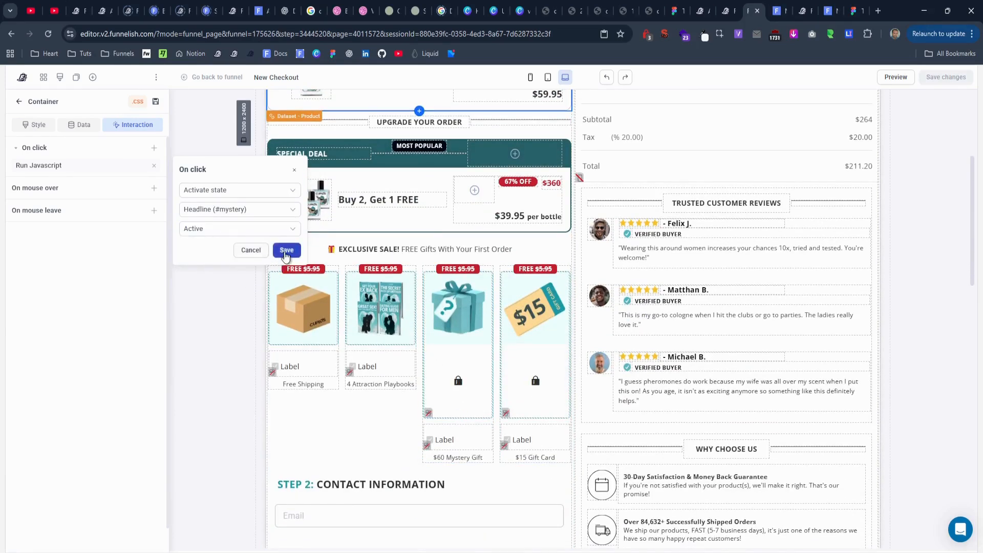
left_click(285, 249)
Add a second Activate state click interaction to the 1x Hypnosis 2.0 container, setting Headline (#gift_card) to Active, and save the page.
left_click(154, 149)
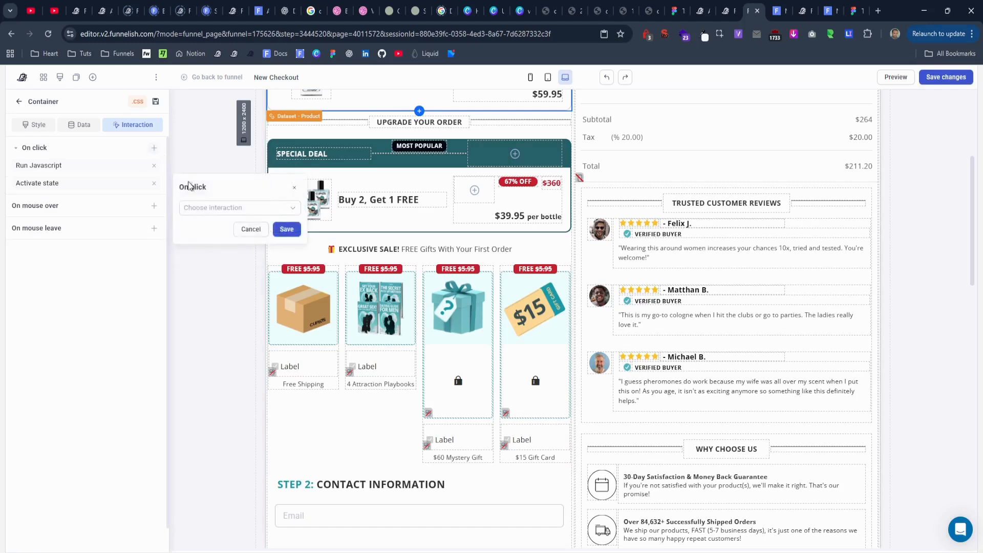
left_click(205, 208)
scroll(220, 245, "down", 3)
scroll(233, 249, "up", 1)
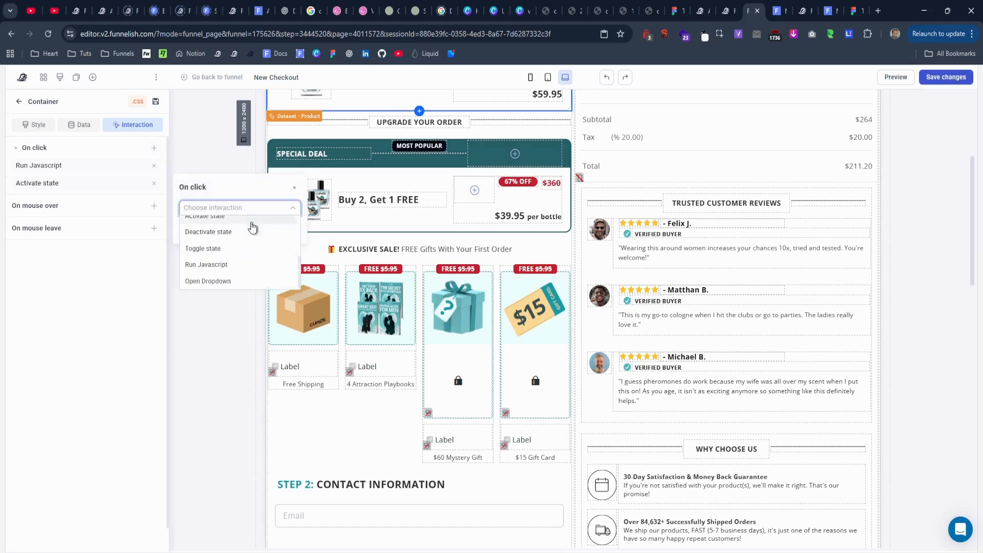
left_click(252, 225)
left_click(237, 229)
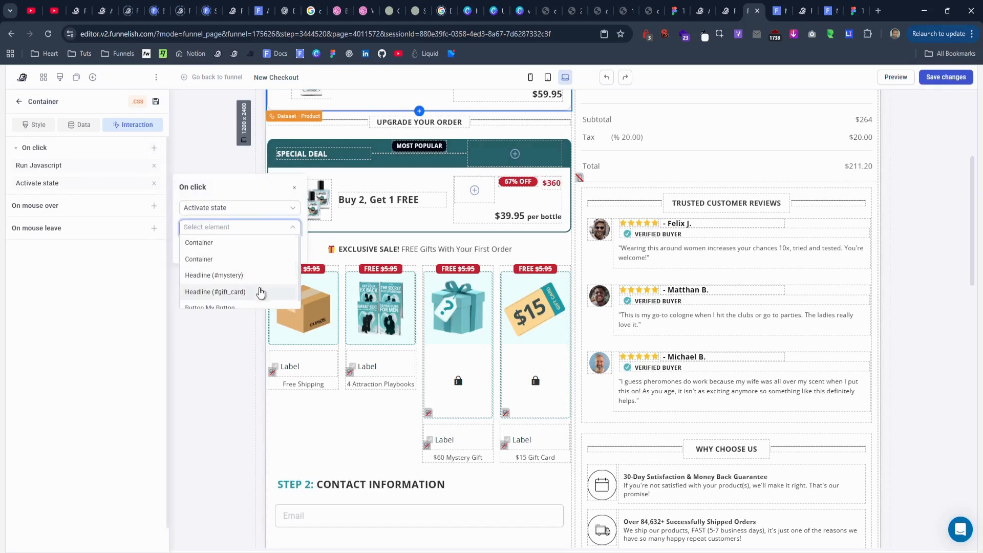
left_click(259, 292)
left_click(263, 246)
left_click(253, 276)
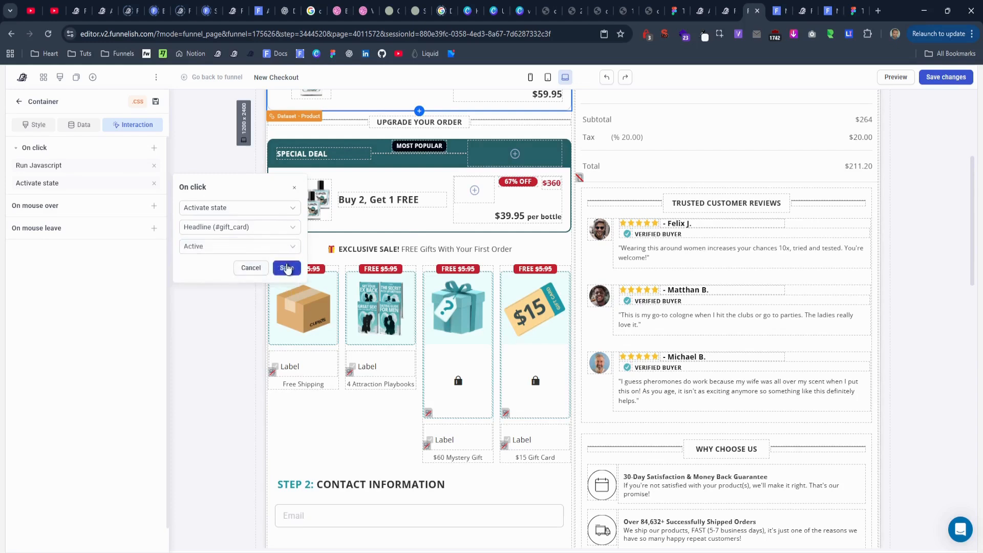
left_click(286, 267)
left_click(959, 81)
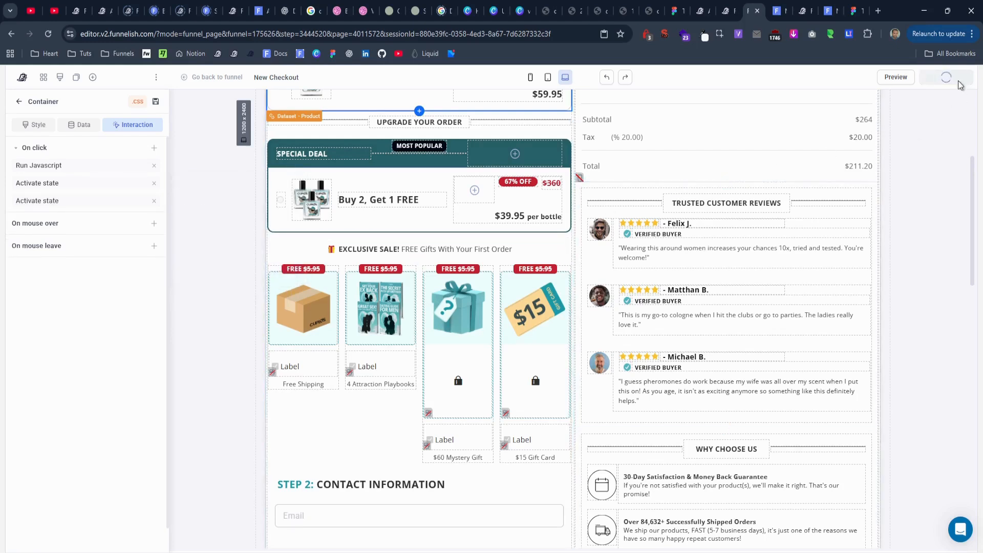
Reload the checkout preview, alternate between both bundles to check the lock overlays on the last two gifts, and return to the editor.
left_click(779, 13)
left_click(49, 35)
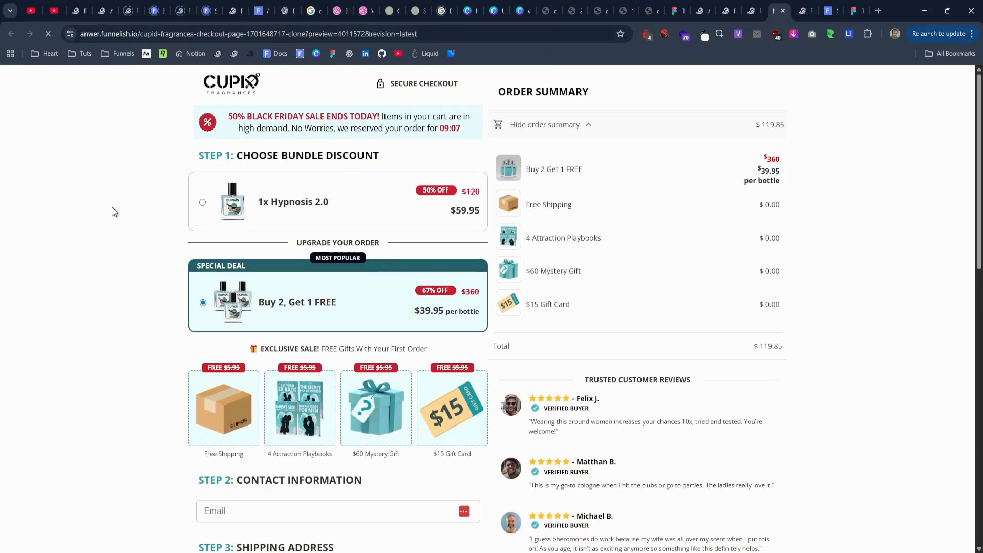
left_click(303, 212)
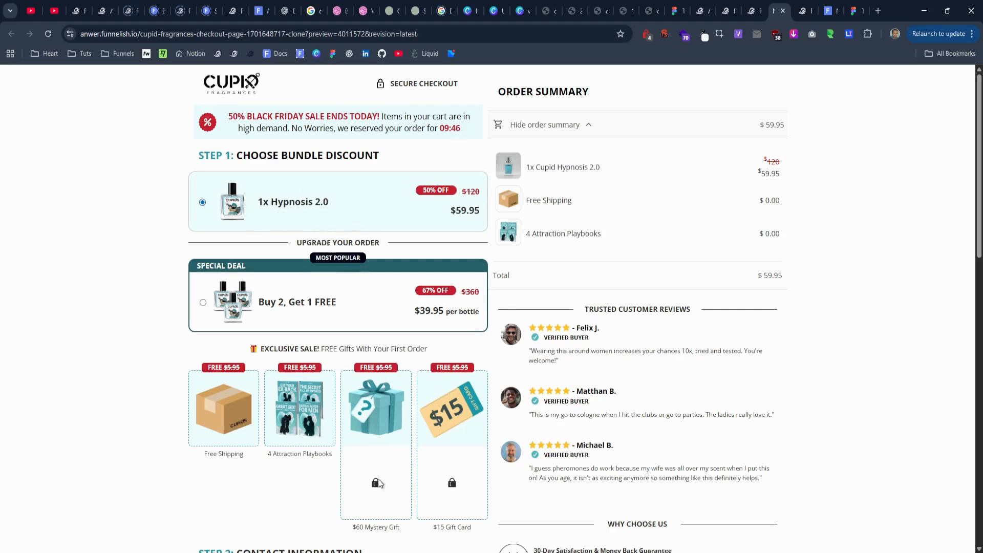
left_click(300, 320)
left_click(311, 227)
left_click(292, 298)
left_click(753, 11)
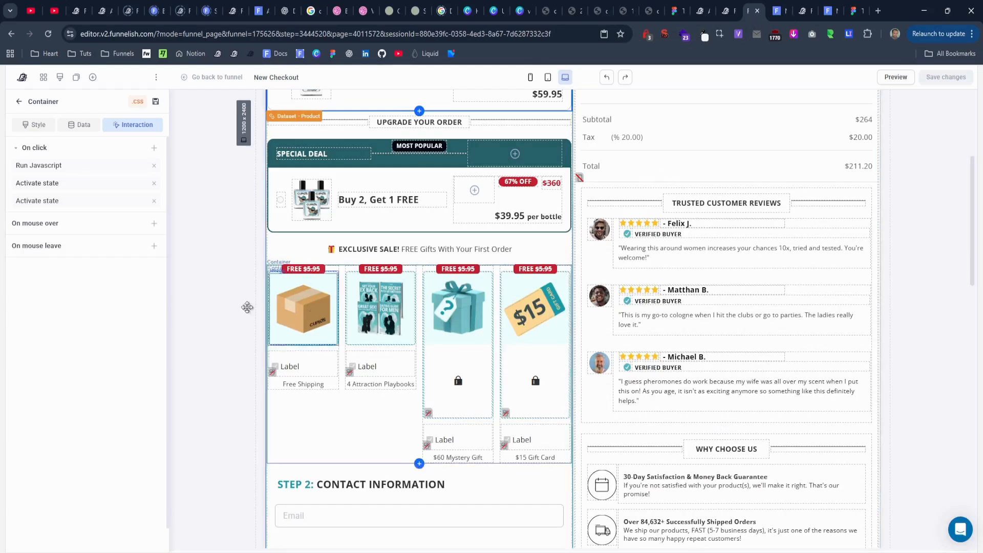
left_click(448, 374)
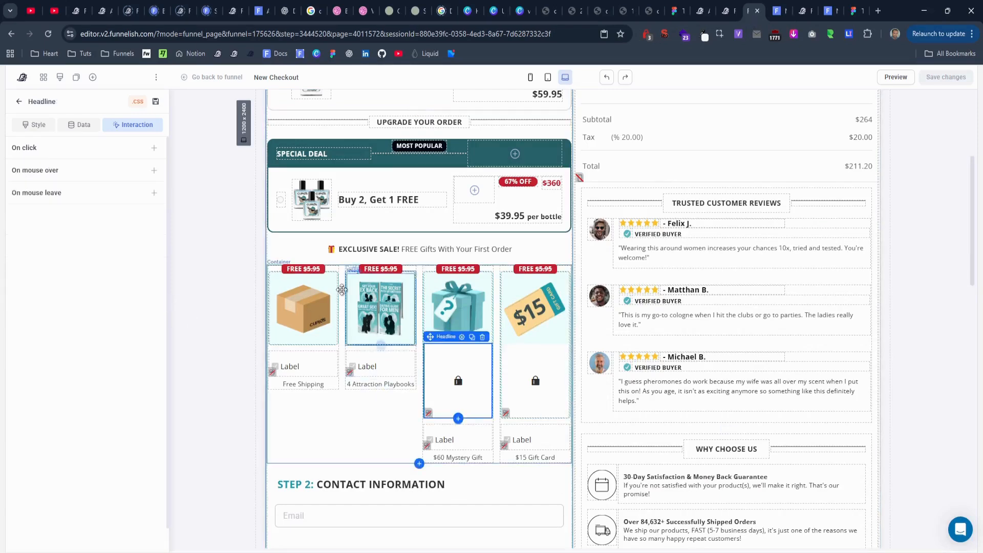
left_click(156, 152)
left_click(222, 174)
scroll(226, 219, "down", 2)
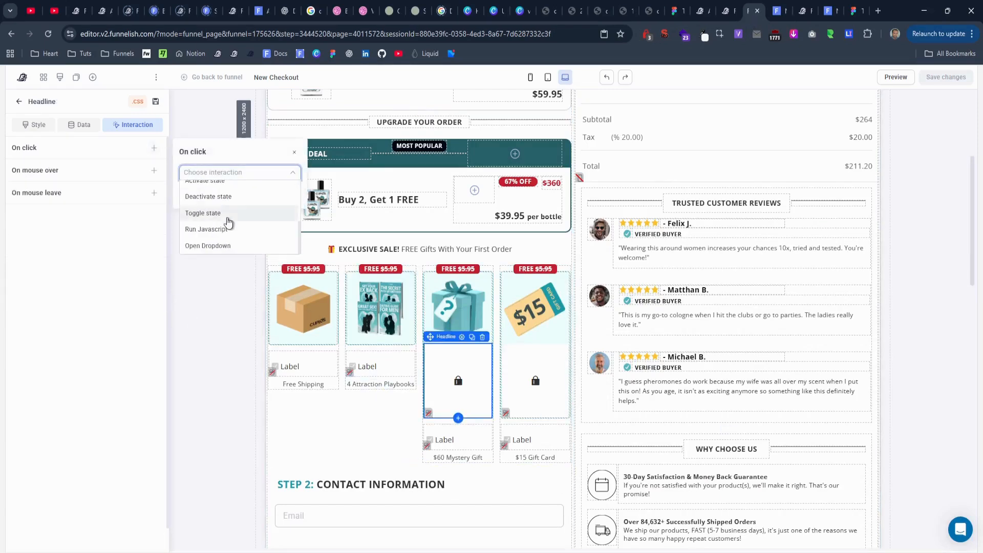
left_click(236, 200)
left_click(235, 197)
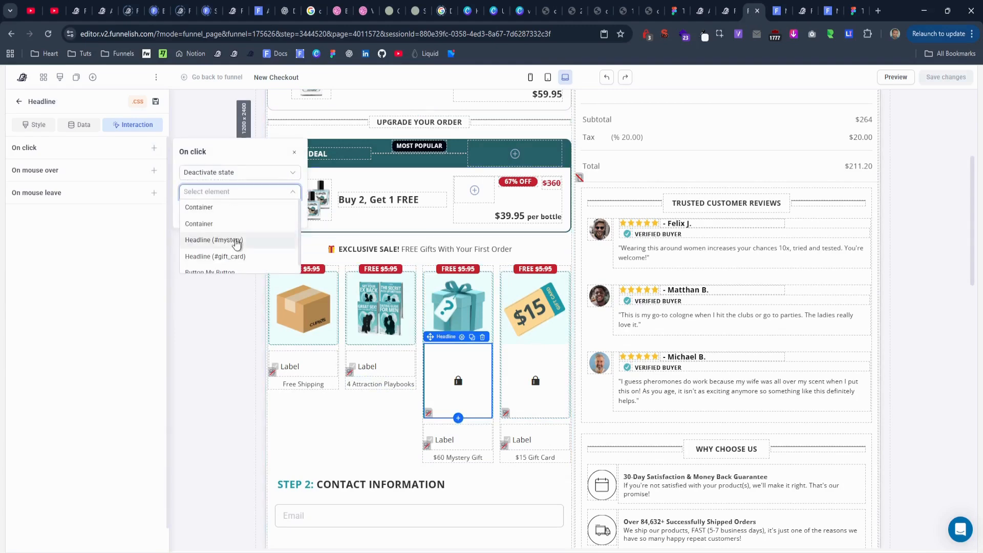
left_click(248, 241)
left_click(220, 212)
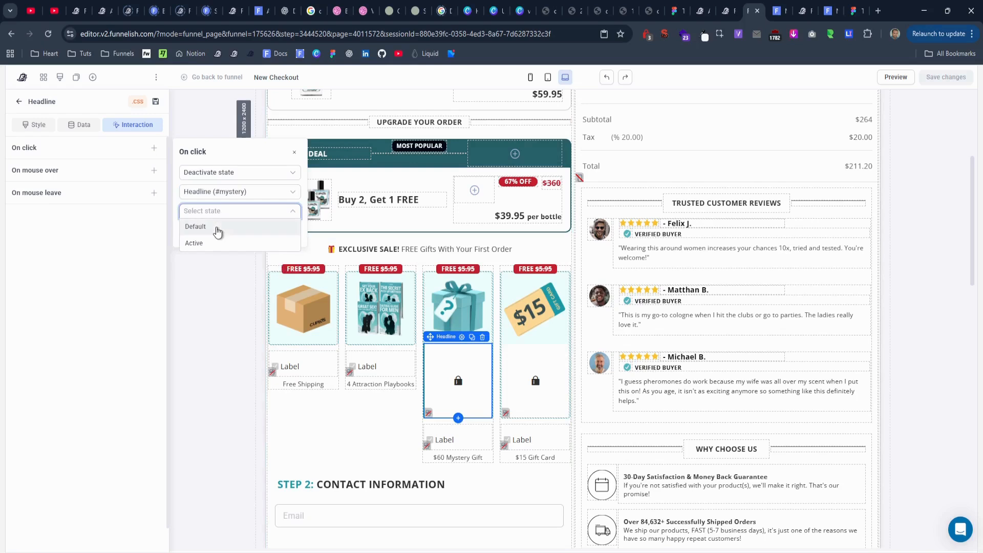
left_click(210, 242)
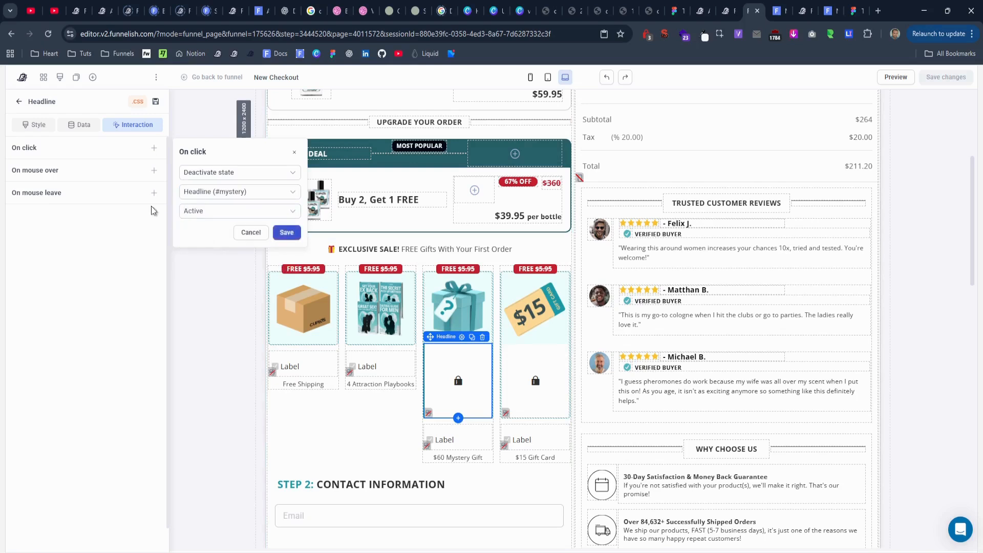
left_click(240, 235)
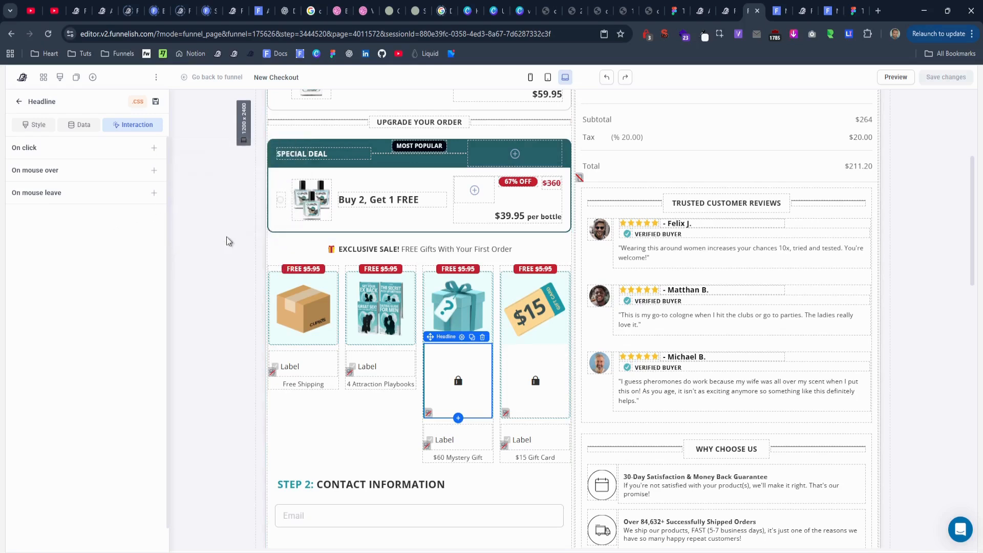
Add a Deactivate state click interaction to the Buy 2, Get 1 FREE container, targeting the Active state of Headline (#mystery), and save the interaction.
left_click(362, 221)
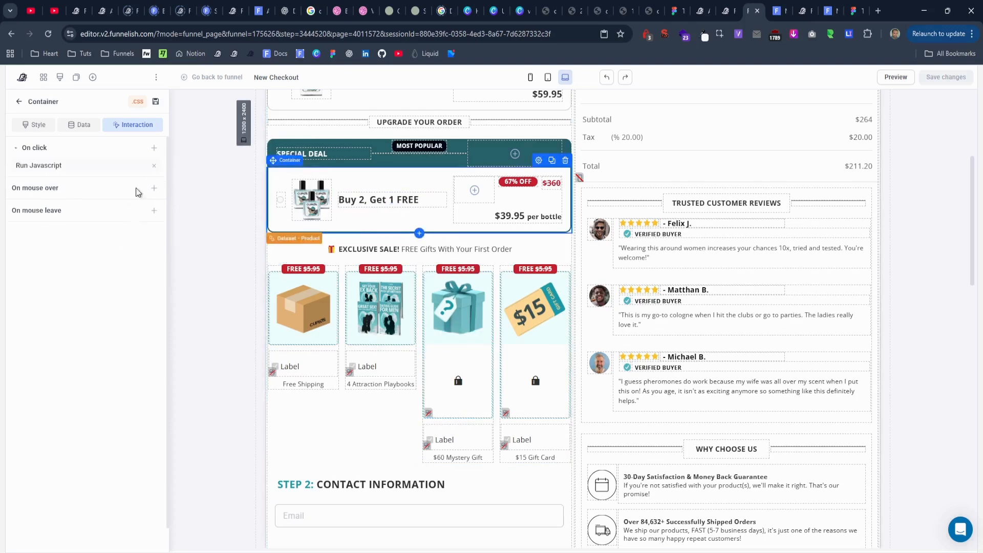
left_click(154, 148)
left_click(205, 188)
scroll(225, 228, "down", 2)
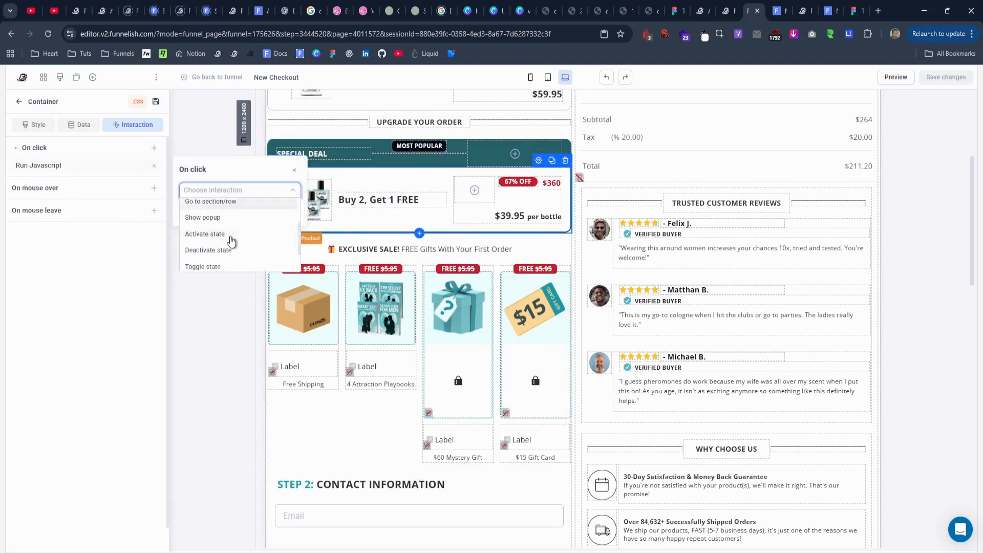
left_click(234, 250)
left_click(230, 209)
left_click(242, 256)
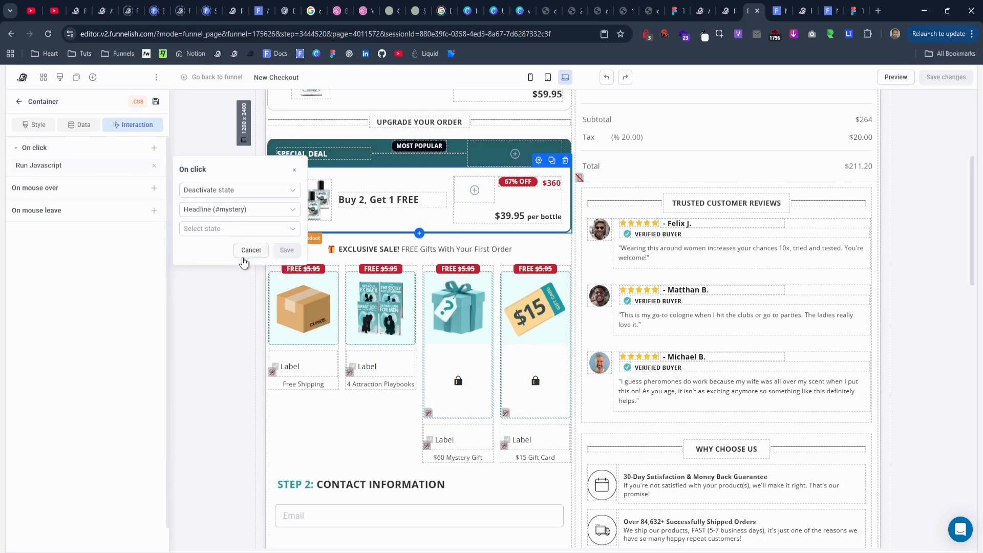
left_click(221, 229)
left_click(219, 260)
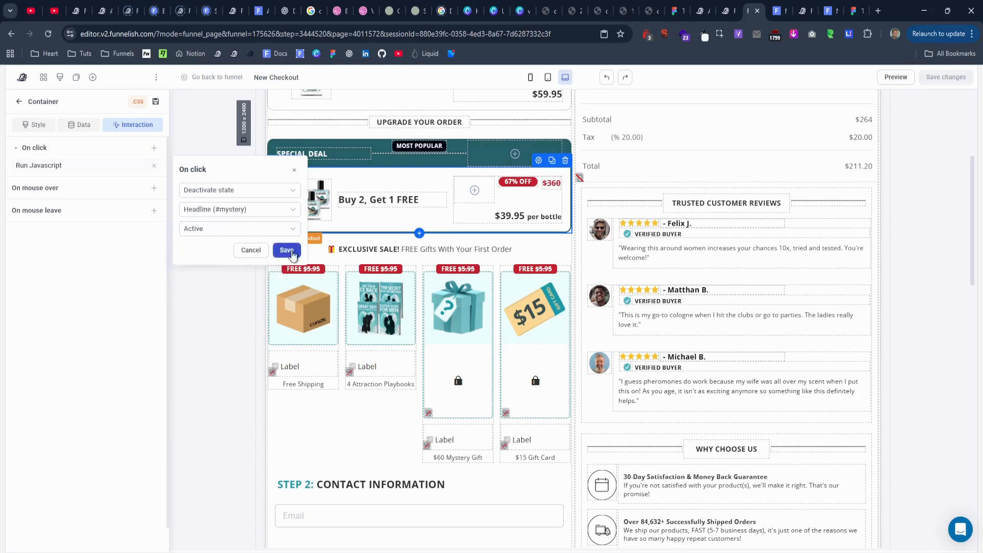
left_click(287, 251)
Add a second Deactivate state click interaction to the Buy 2, Get 1 FREE container for Headline (#gift_card)'s Active state, and save the page.
left_click(154, 148)
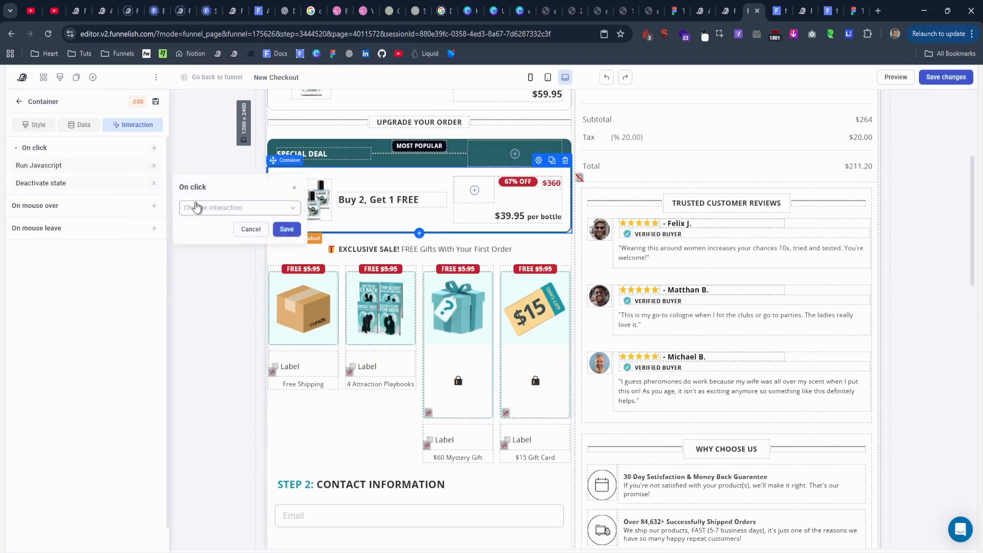
left_click(205, 208)
scroll(224, 245, "down", 1)
left_click(225, 268)
left_click(210, 227)
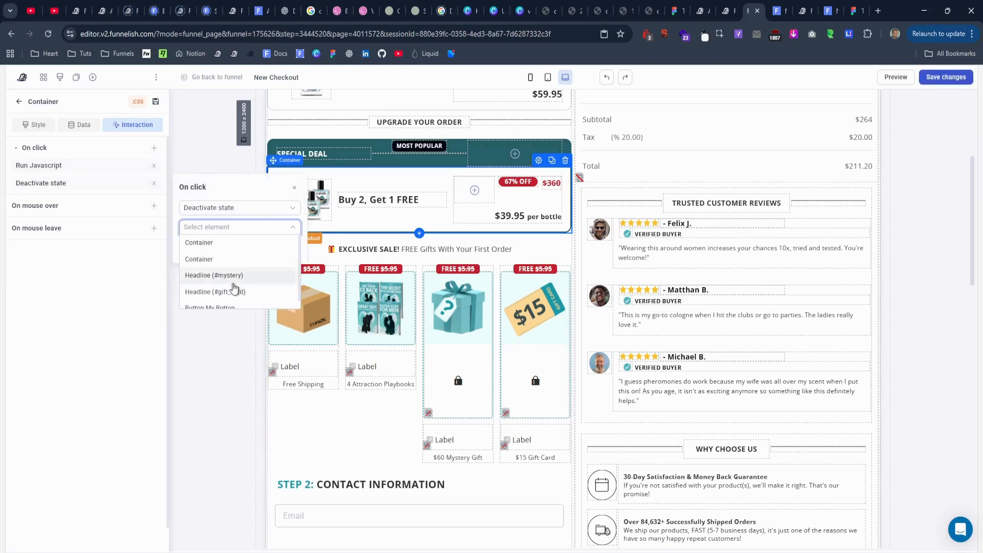
left_click(233, 281)
left_click(224, 246)
left_click(222, 277)
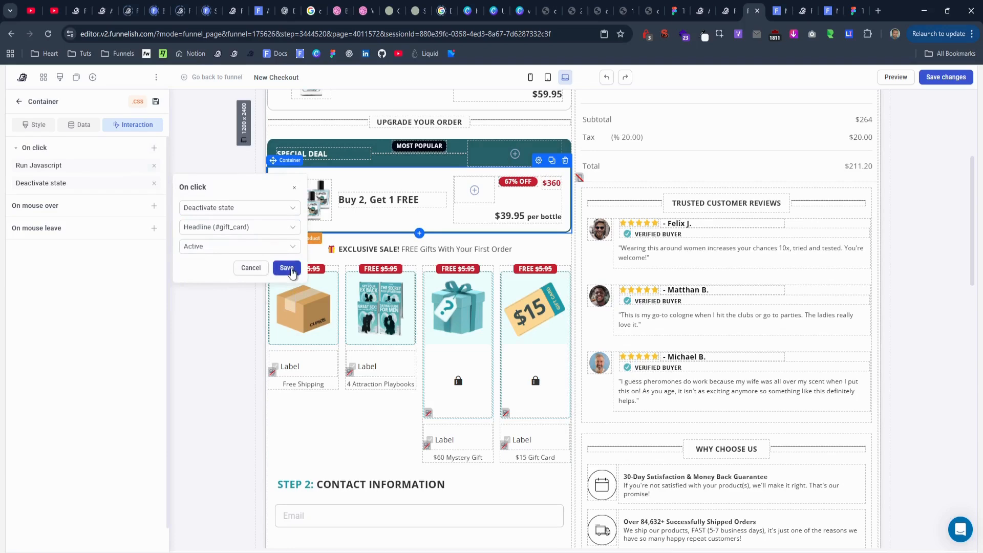
left_click(286, 267)
left_click(936, 79)
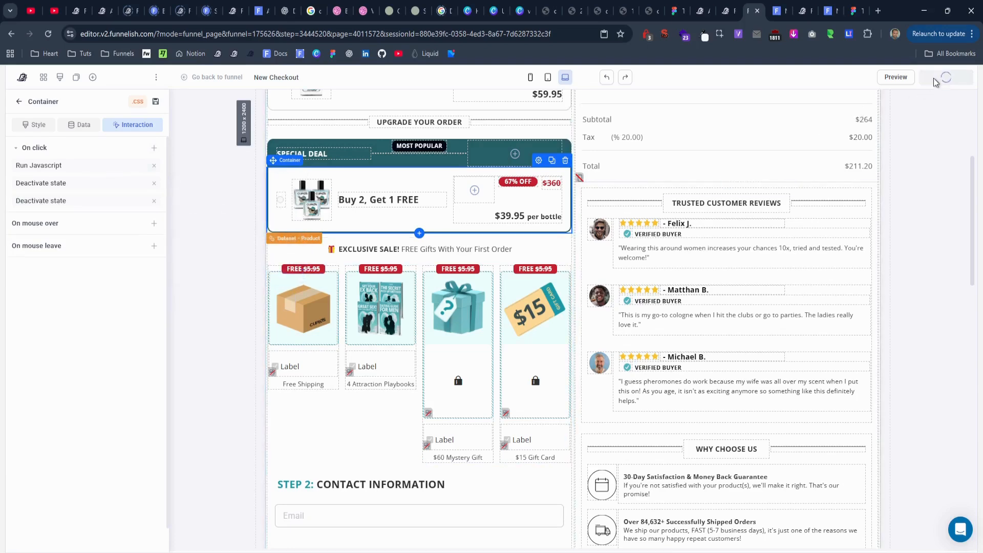
Reload the checkout preview and switch from 1x Hypnosis 2.0 to Buy 2, Get 1 FREE to check that the gift locks toggle.
left_click(777, 10)
left_click(49, 35)
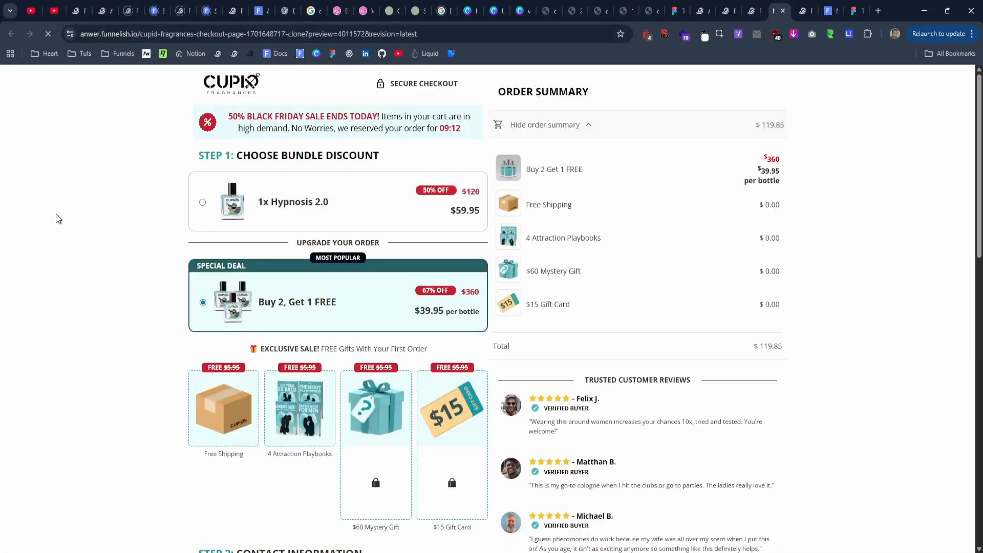
left_click(295, 200)
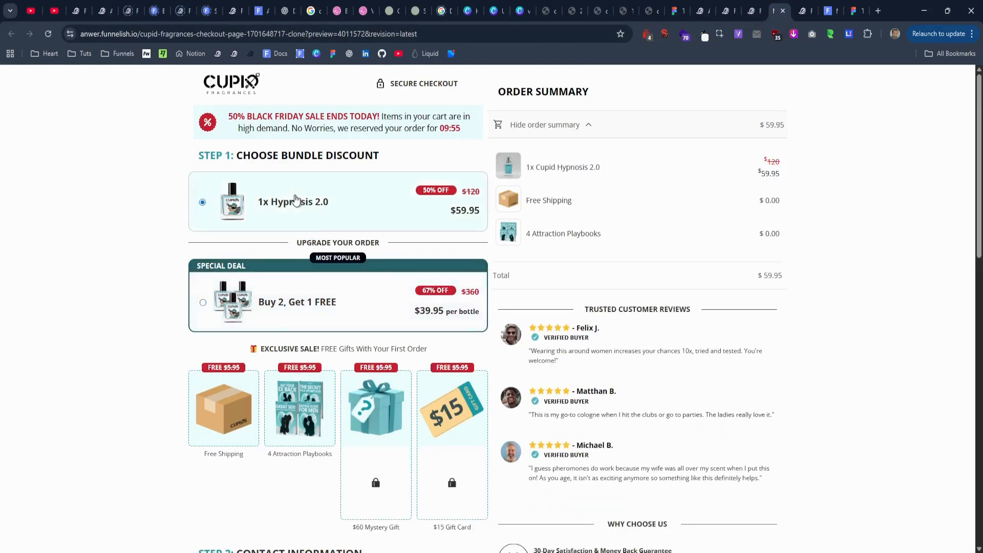
left_click_drag(387, 479, 462, 486)
left_click(434, 485)
left_click(284, 306)
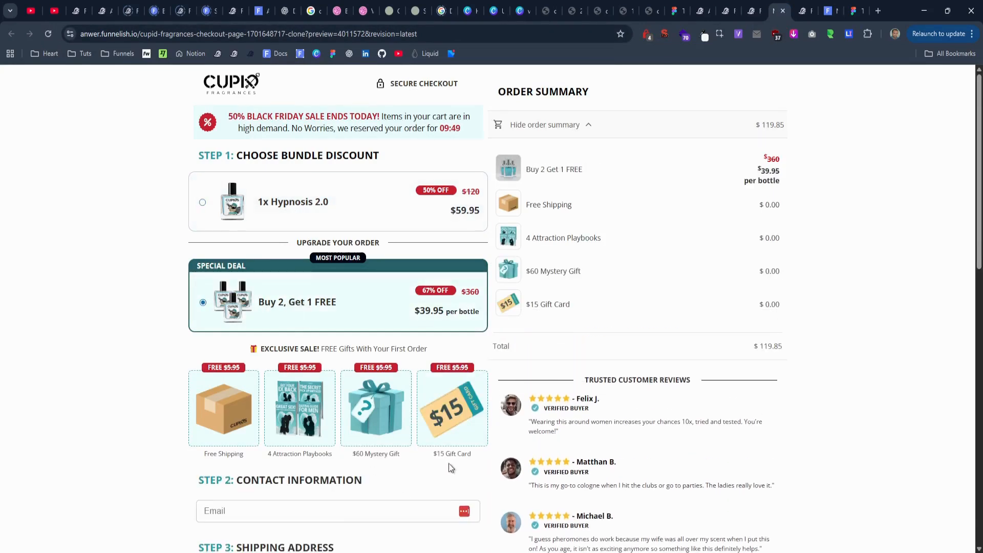
Back in the page editor, give the $60 Mystery Gift image the ID mysteryG and the $15 Gift Card image the ID giftC.
left_click(752, 16)
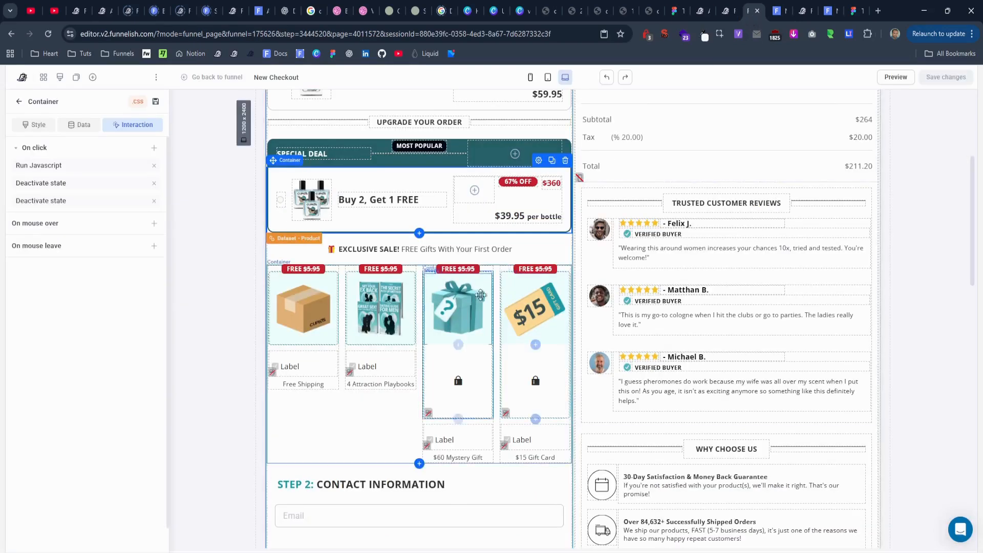
left_click(462, 302)
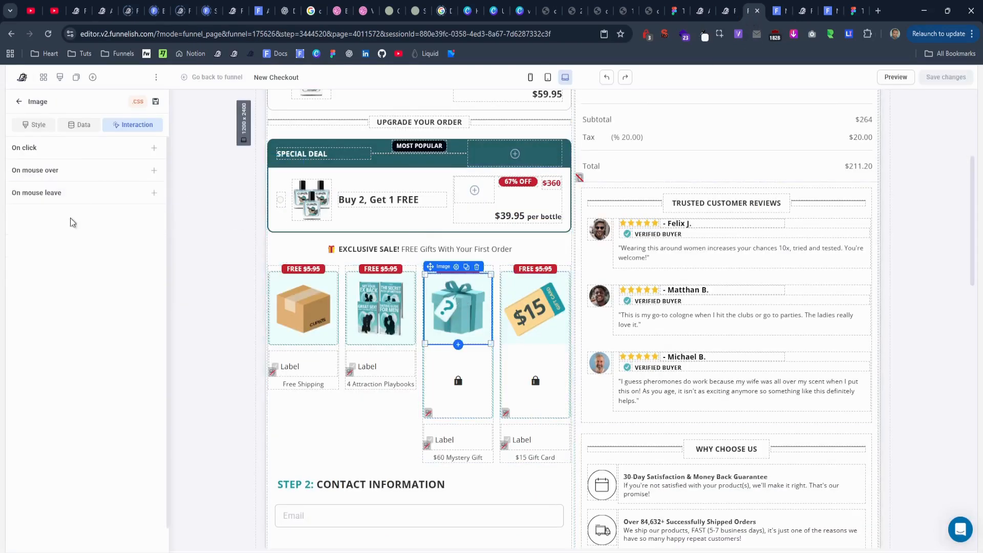
left_click(83, 124)
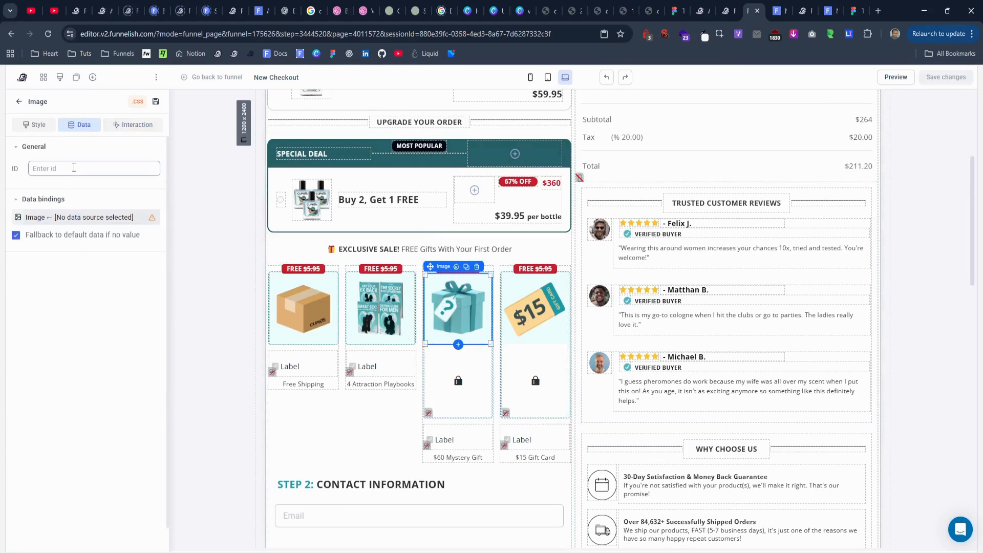
left_click(74, 167)
type("mysteryG")
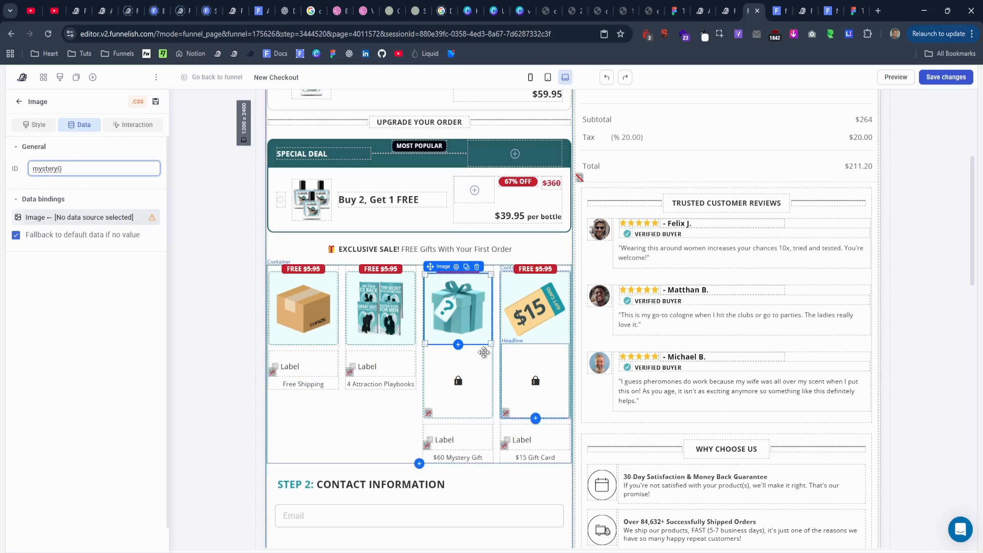
left_click(121, 362)
left_click(533, 309)
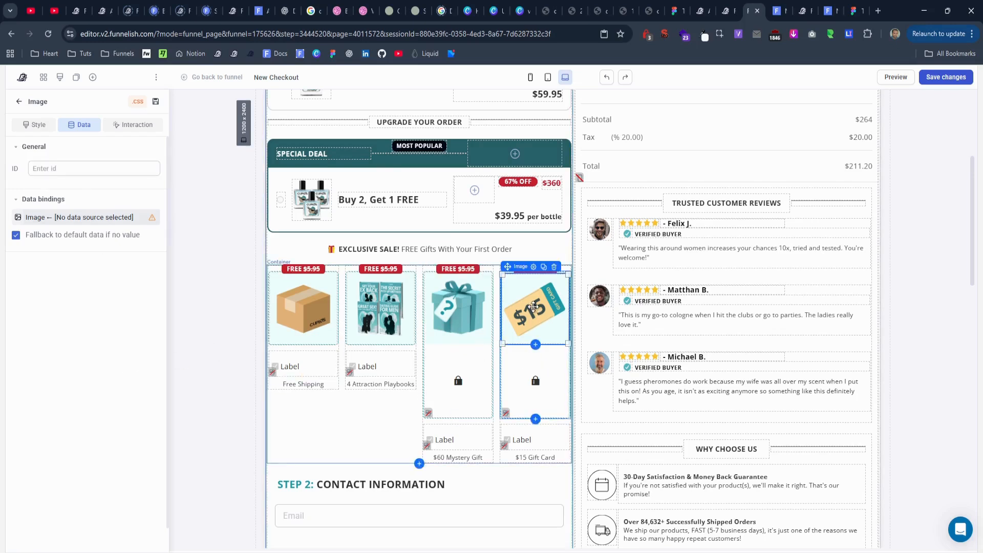
left_click(88, 168)
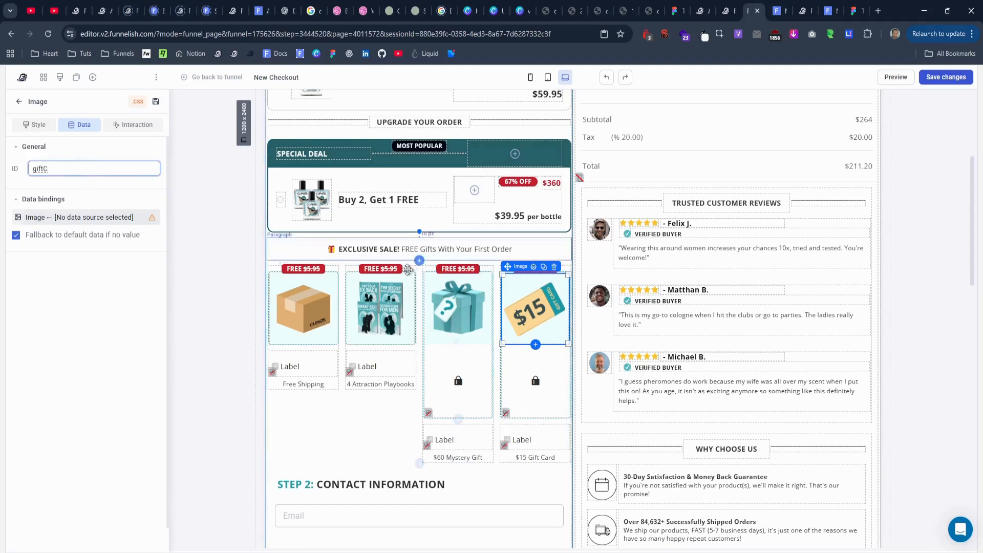
Add a custom state named Hide to the $15 Gift Card image.
left_click(35, 126)
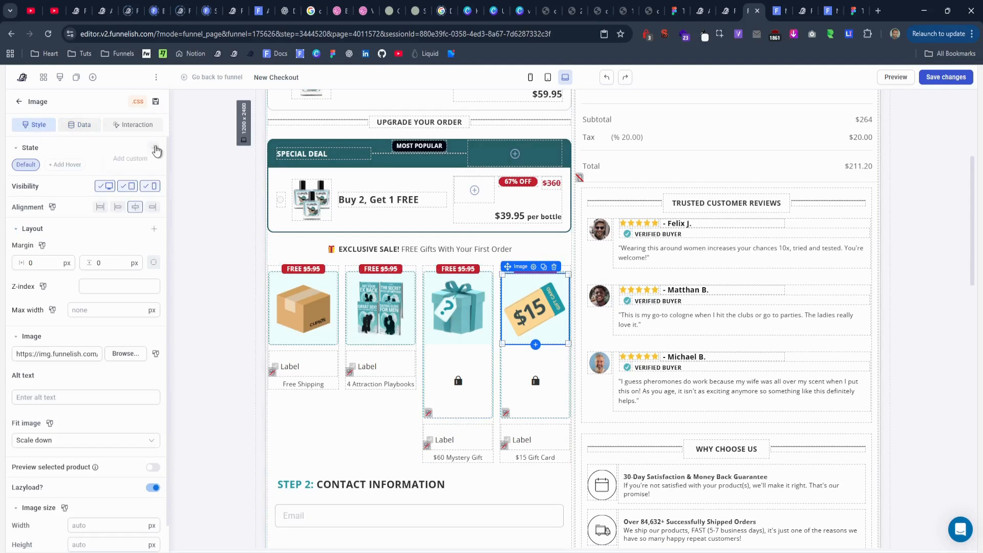
left_click(137, 158)
left_click(76, 162)
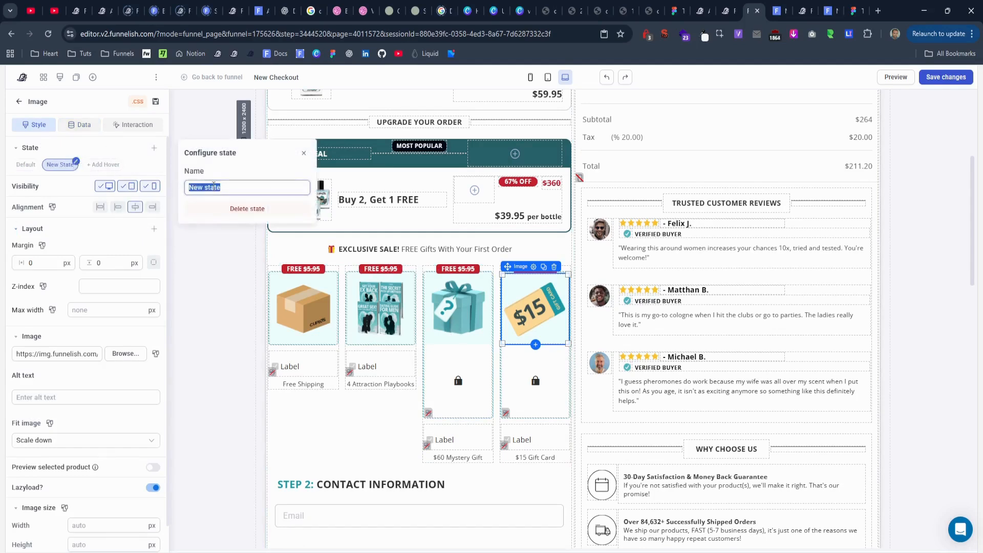
type("Hide")
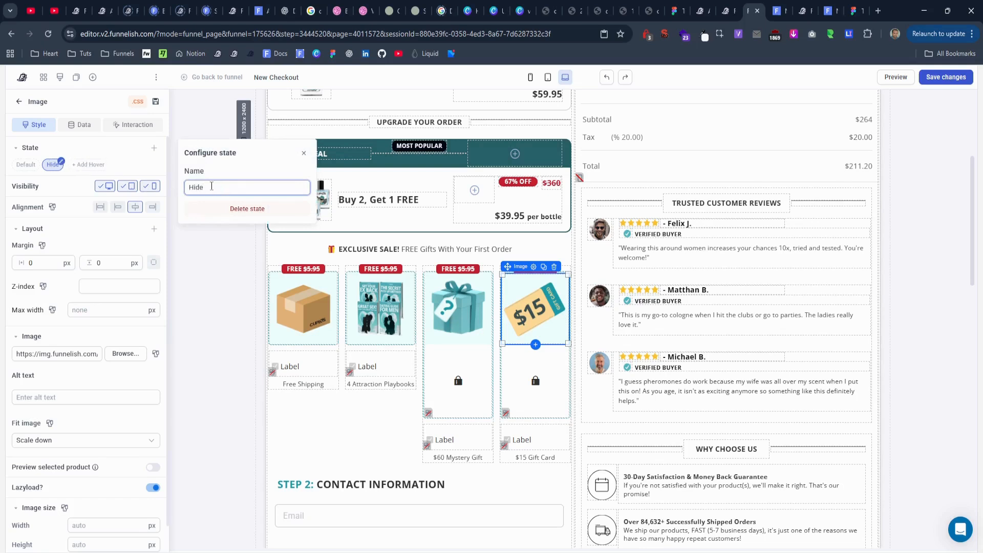
left_click(304, 153)
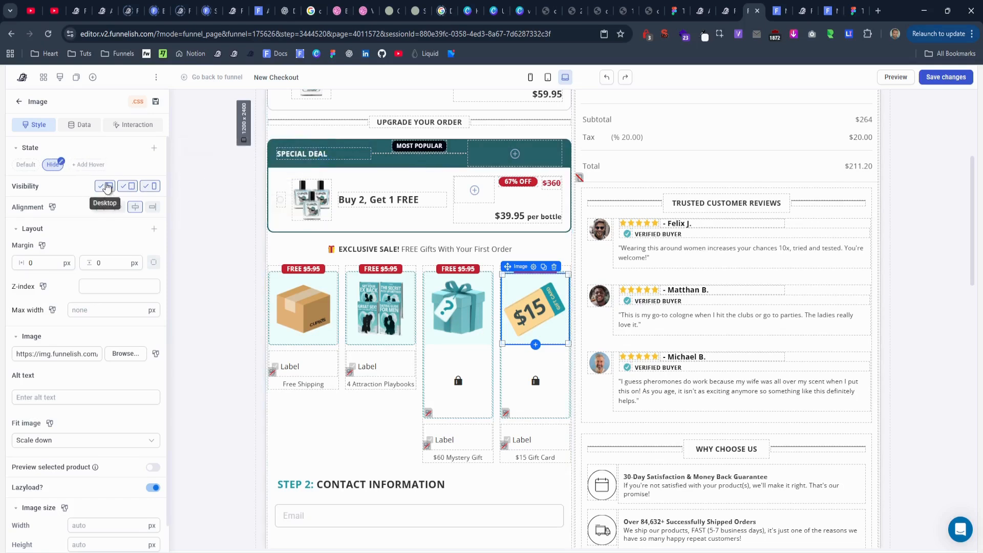
Turn off desktop, tablet and mobile visibility for the $15 Gift Card image's Hide state, while keeping it shown on the editor.
left_click(109, 186)
left_click(130, 187)
left_click(76, 204)
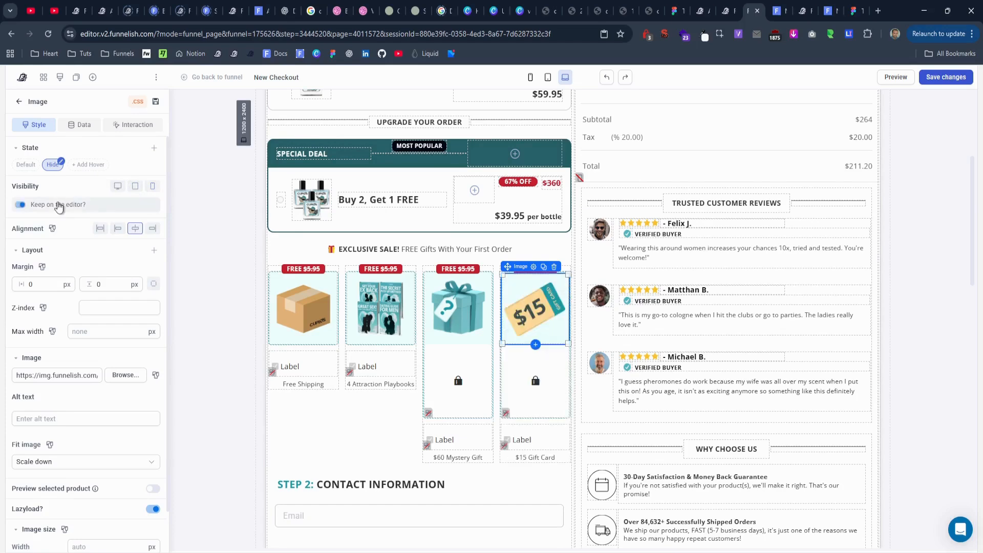
Add a custom state named Hide to the $60 Mystery Gift image.
left_click(442, 302)
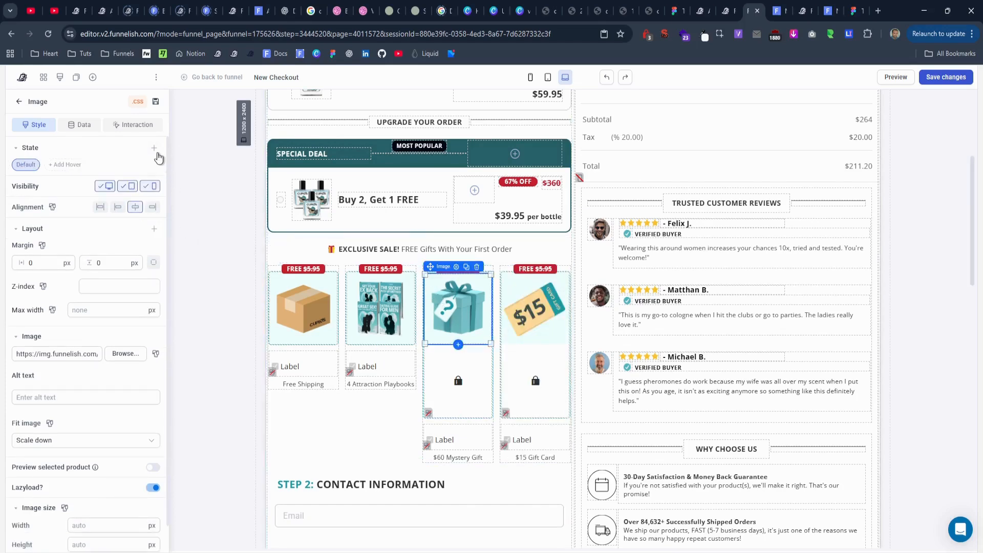
left_click(155, 149)
left_click(76, 161)
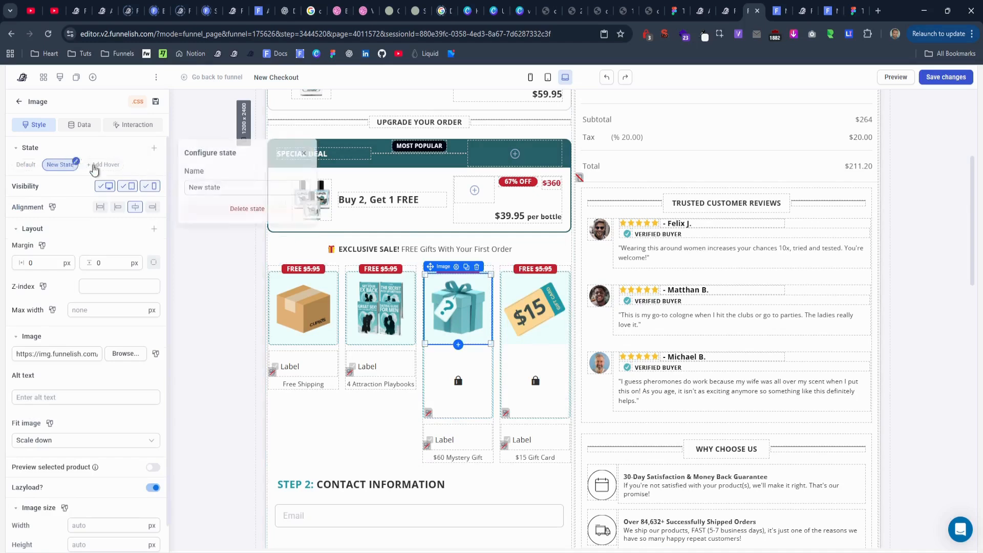
type("Hide")
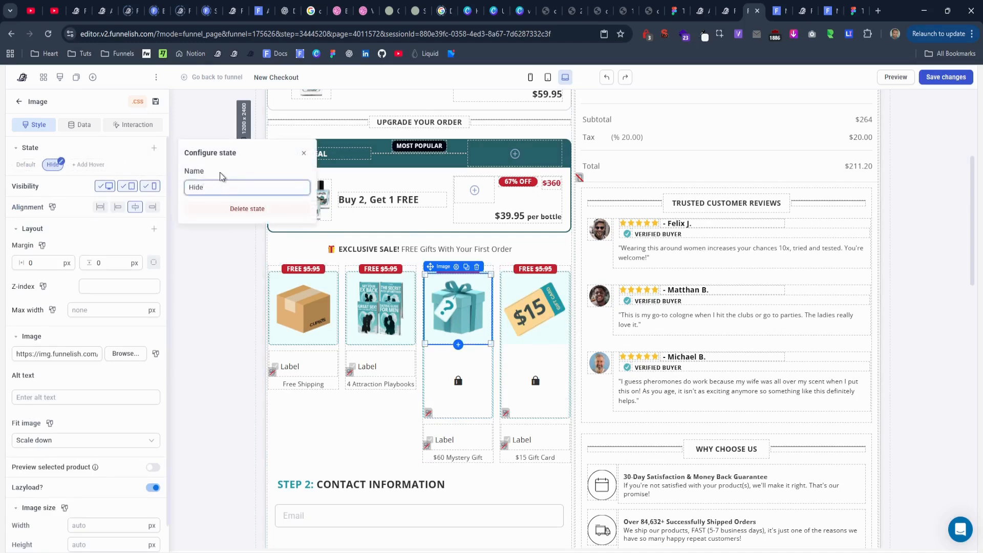
key("ctrl+a")
left_click(304, 152)
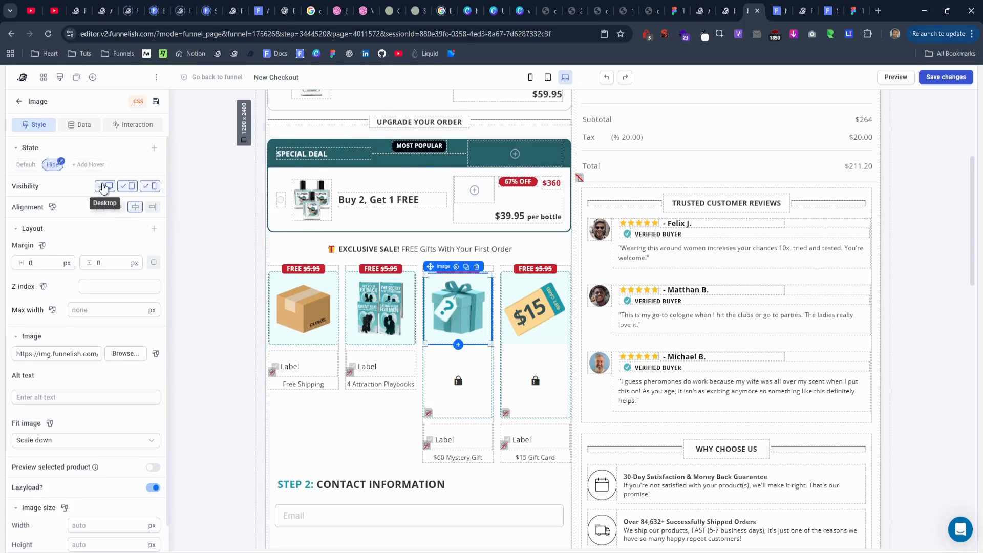
Turn off desktop, tablet and mobile visibility for the $60 Mystery Gift image's Hide state, while keeping it shown on the editor.
left_click(109, 185)
left_click(130, 186)
left_click(148, 190)
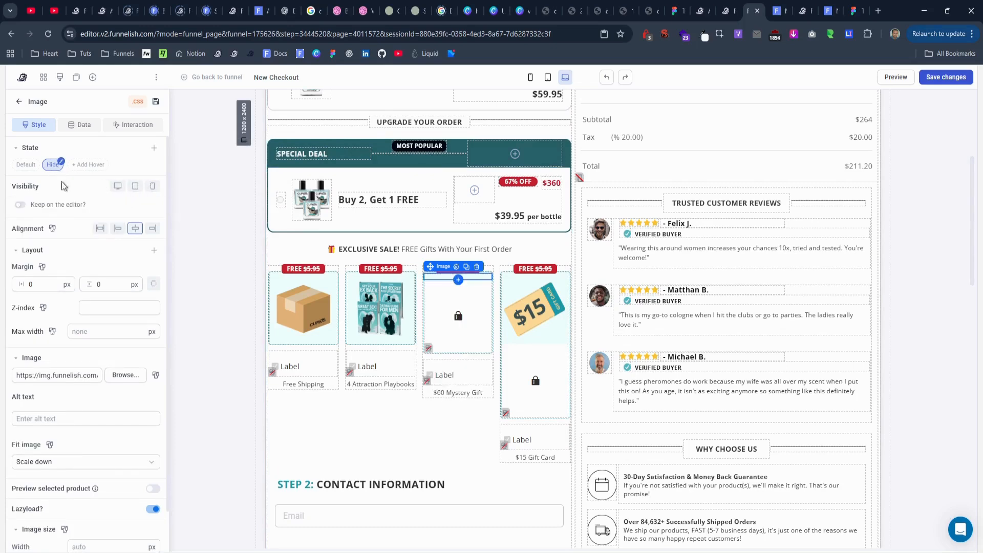
left_click(63, 204)
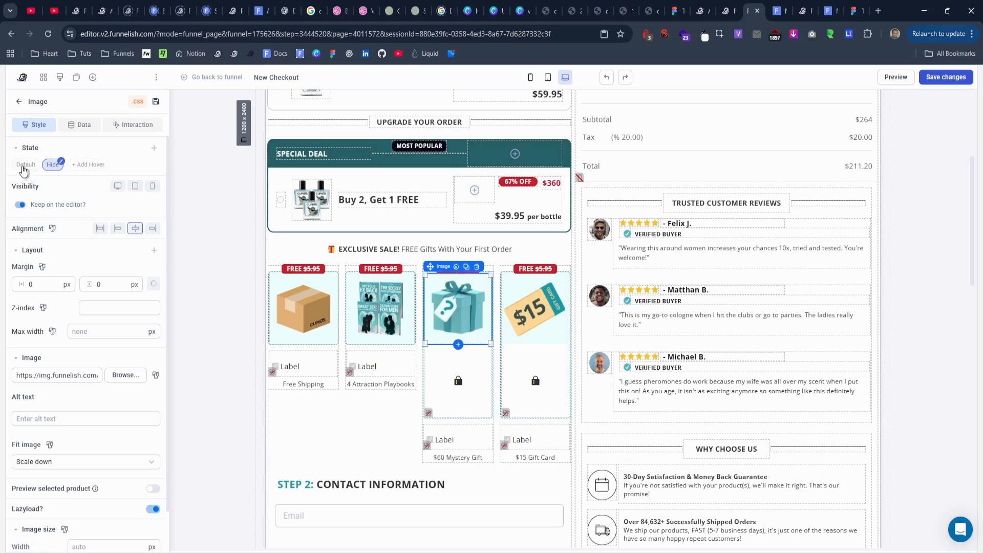
Switch the $60 Mystery Gift and $15 Gift Card images back to their Default state.
left_click(23, 170)
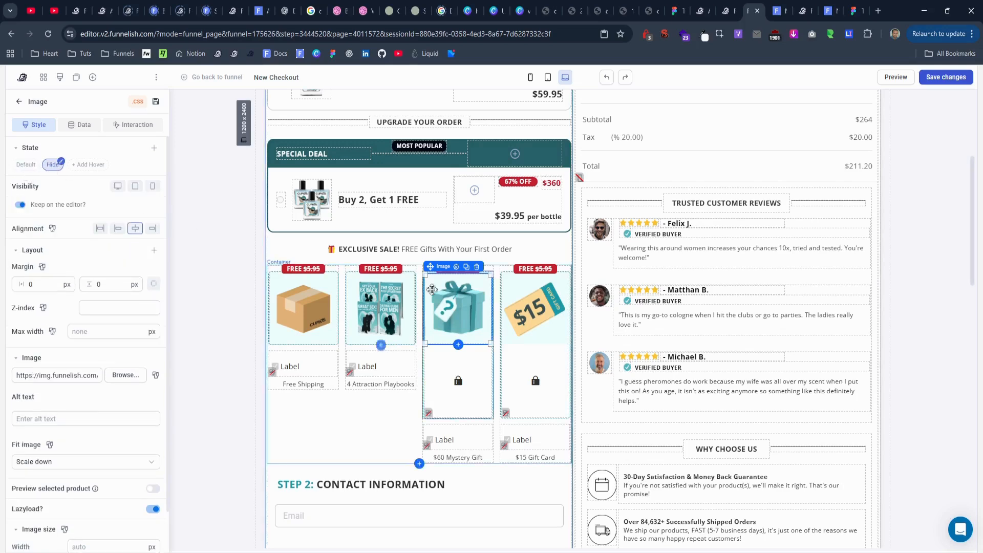
left_click(499, 299)
left_click(53, 166)
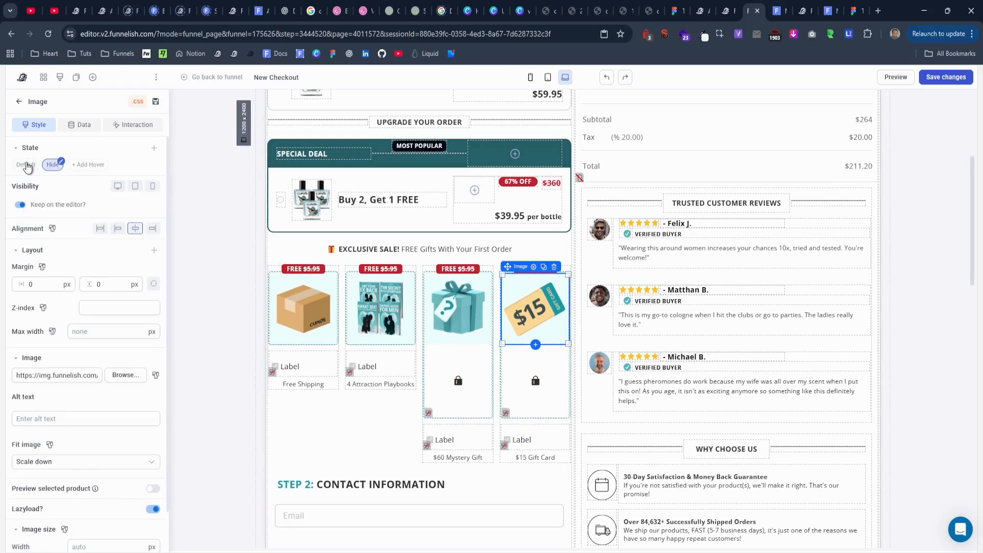
left_click(26, 166)
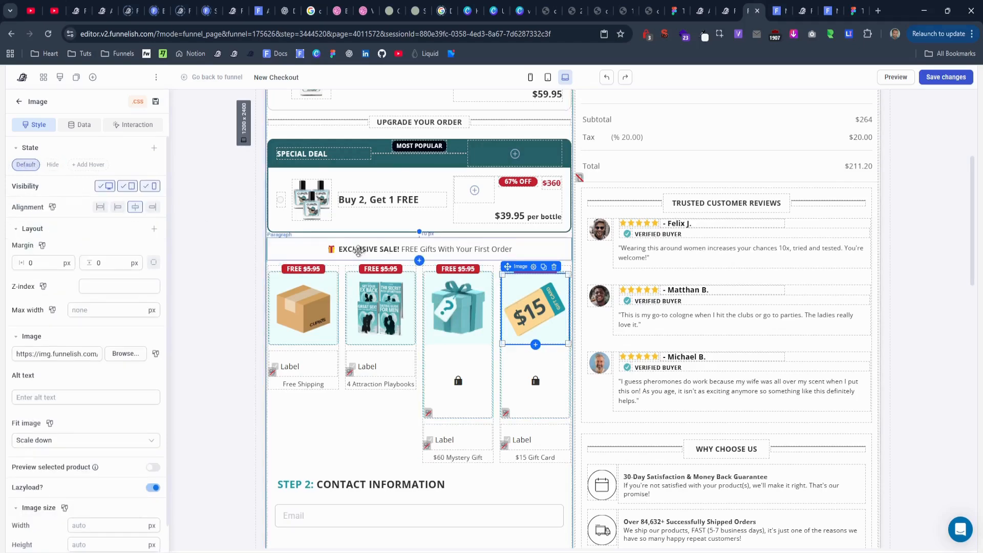
Add an Activate state click interaction to the 1x Hypnosis 2.0 container for Image (#mysteryG)'s Hide state.
scroll(359, 251, "up", 5)
left_click(344, 267)
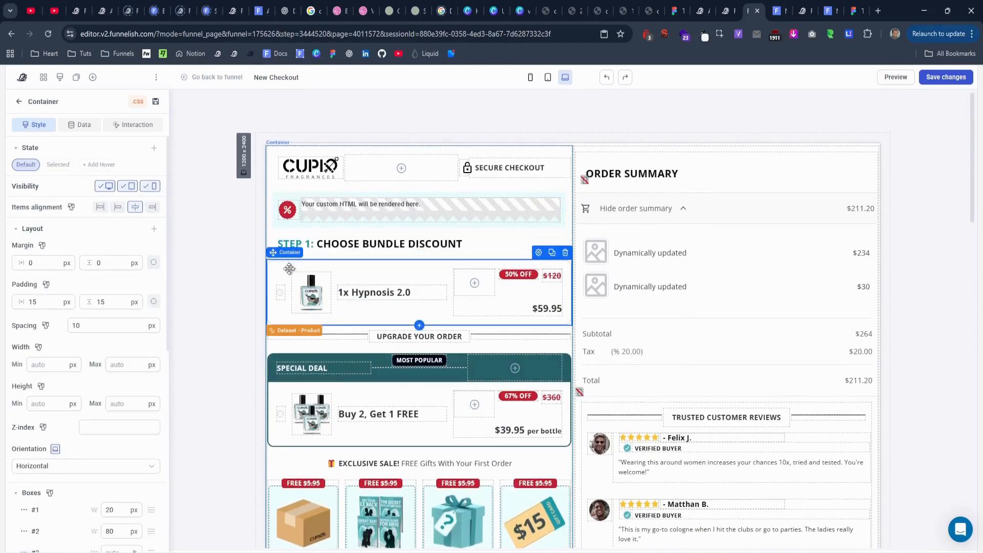
left_click(133, 124)
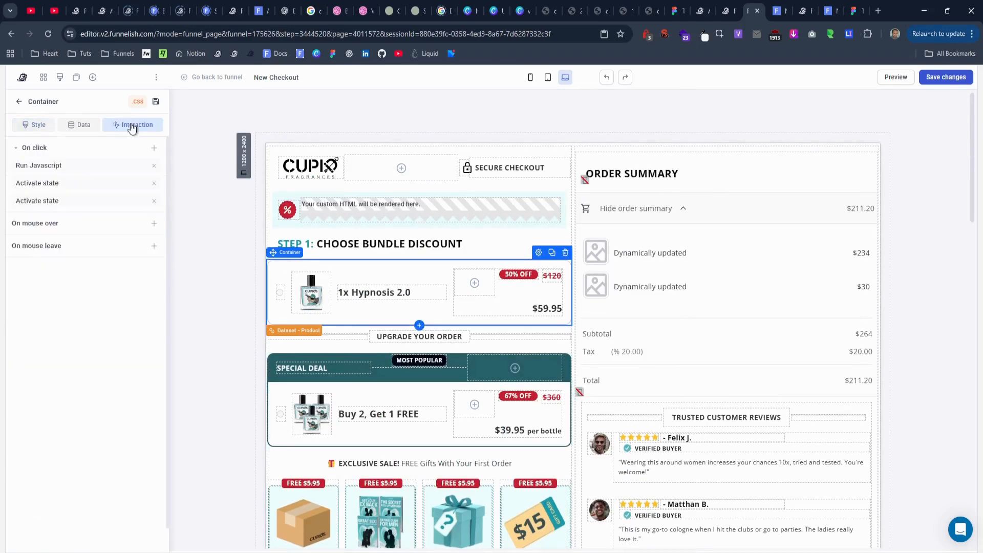
left_click(154, 148)
left_click(205, 226)
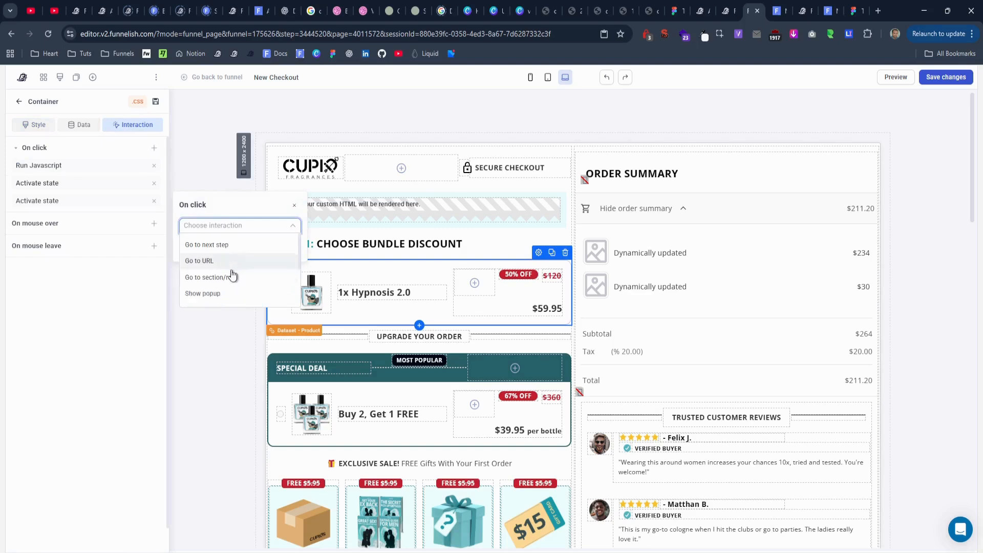
scroll(232, 275, "down", 2)
left_click(232, 275)
left_click(225, 244)
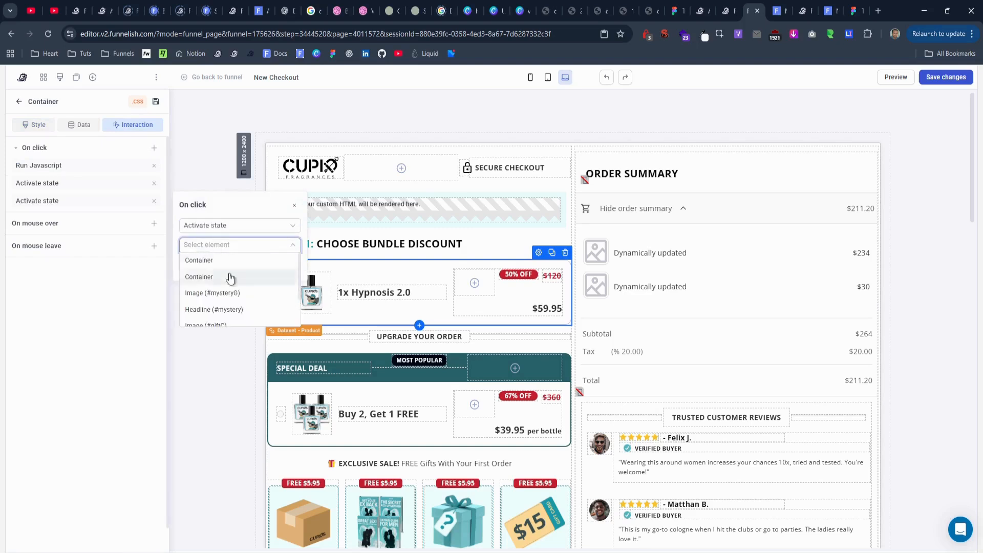
left_click(254, 292)
left_click(230, 264)
left_click(225, 295)
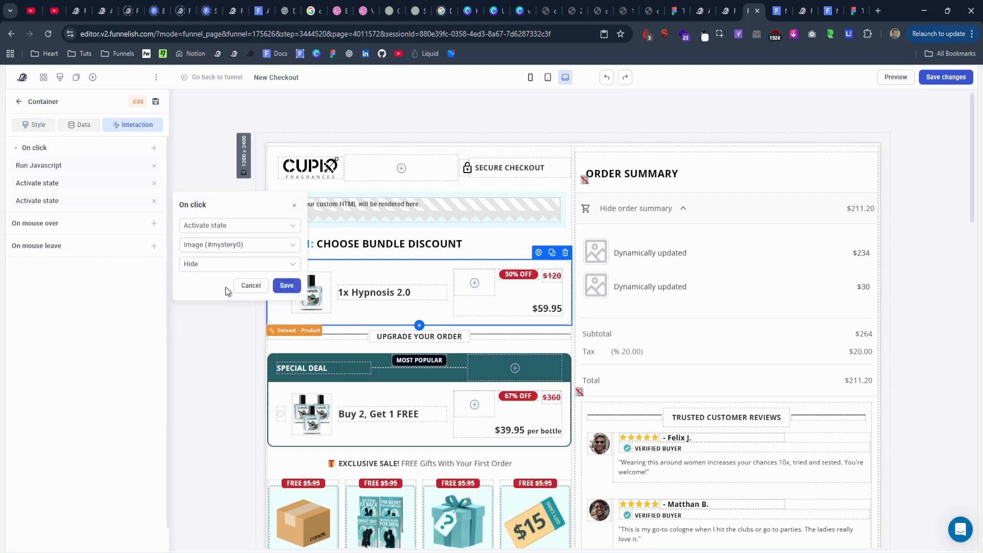
left_click(282, 286)
Add another Activate state click interaction to the 1x Hypnosis 2.0 container, targeting Image (#giftC)'s Hide state.
left_click(153, 147)
left_click(220, 243)
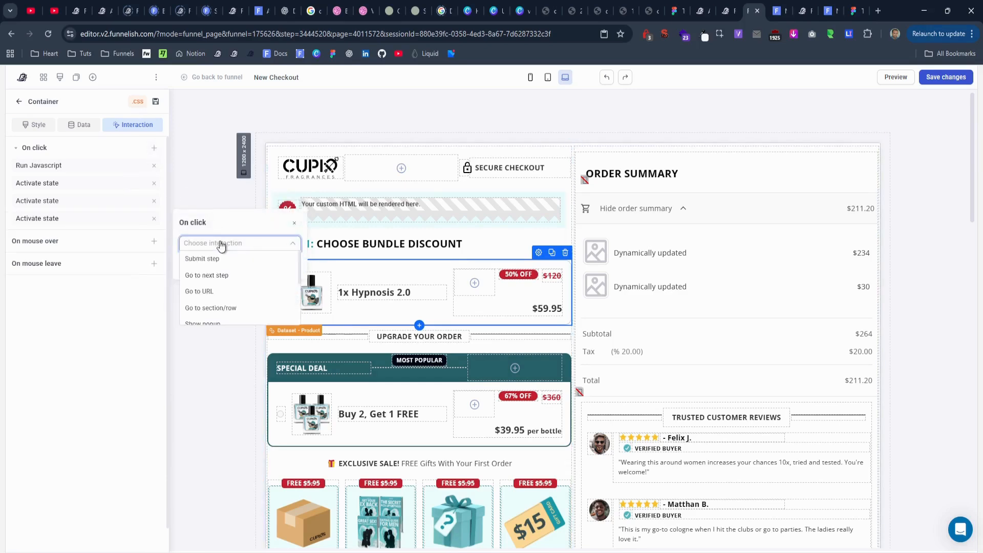
scroll(228, 270, "down", 3)
left_click(239, 257)
left_click(255, 263)
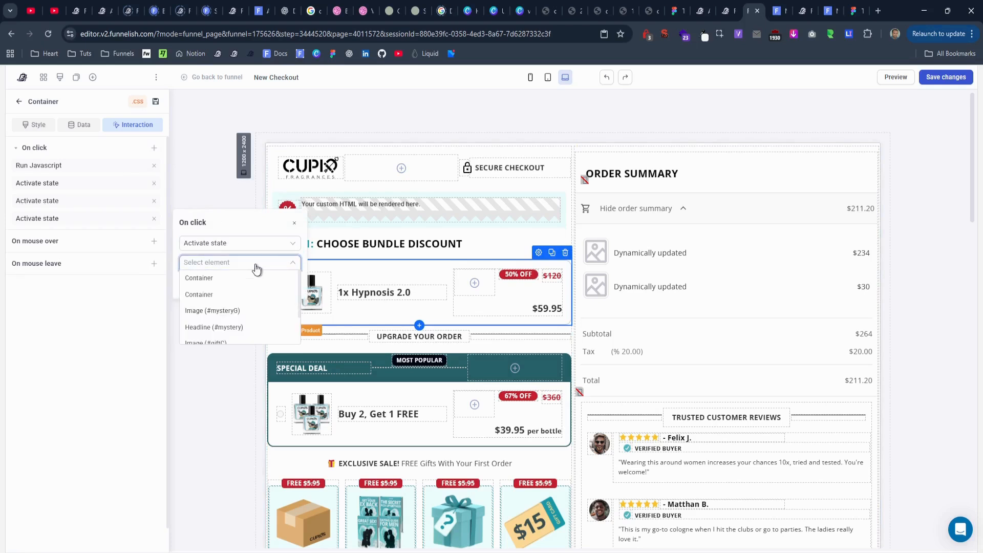
scroll(259, 320, "down", 2)
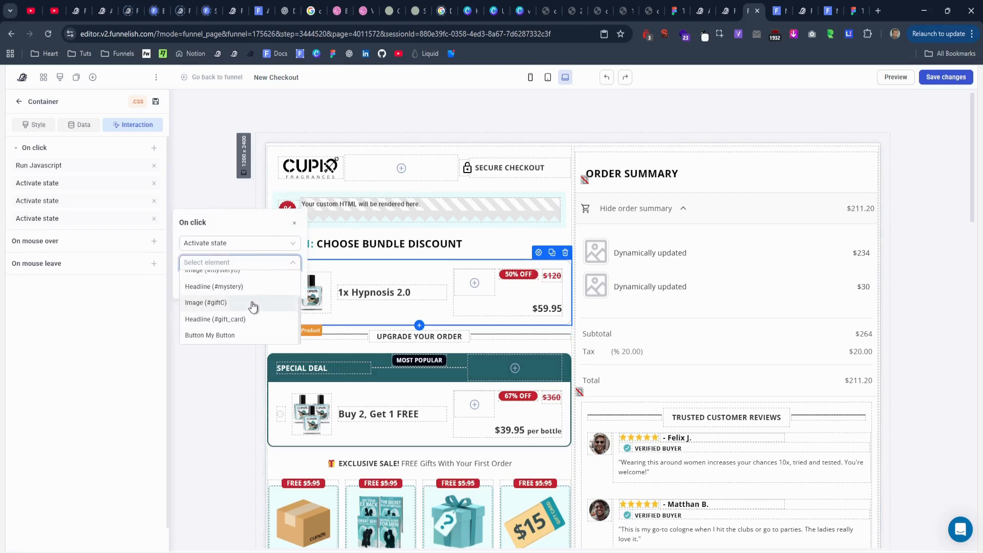
left_click(252, 304)
left_click(266, 283)
left_click(256, 312)
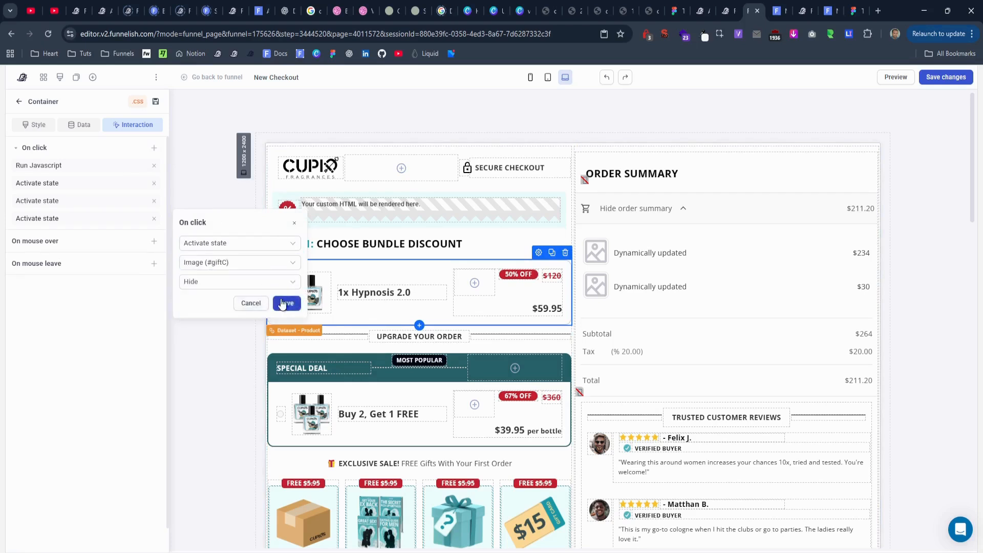
left_click(286, 303)
Add a Deactivate state click interaction to the Buy 2, Get 1 FREE container for Image (#mysteryG)'s Hide state.
scroll(357, 302, "down", 2)
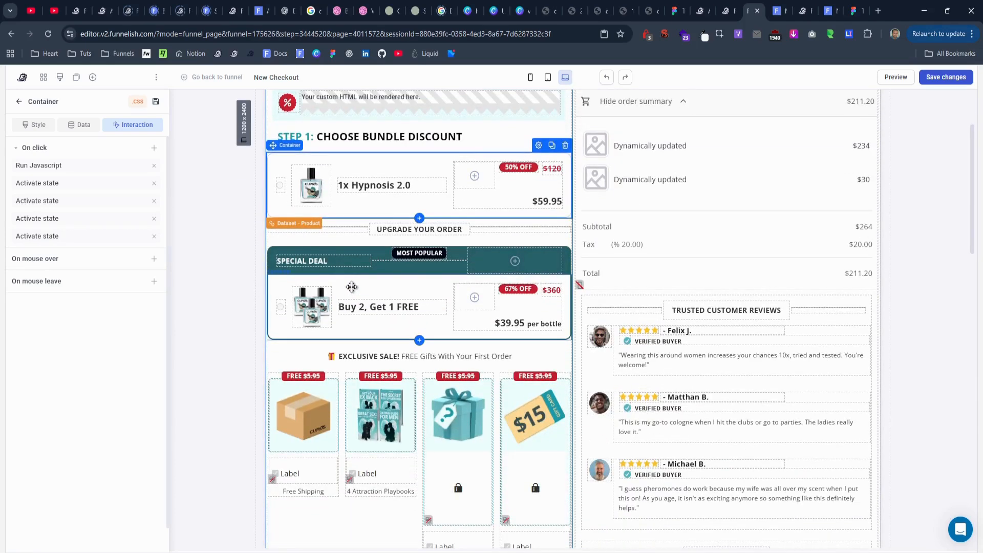
left_click(352, 287)
left_click(154, 148)
left_click(201, 225)
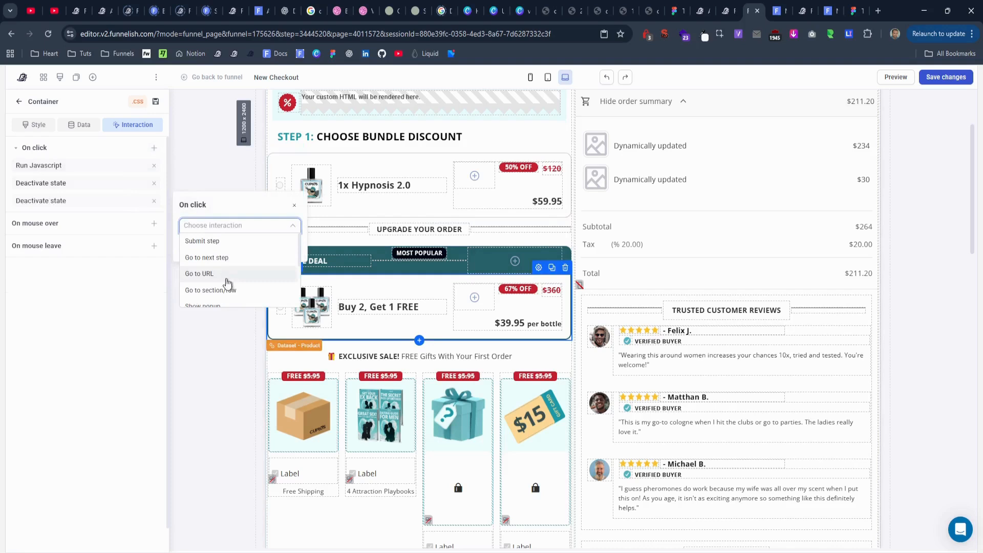
left_click(429, 291)
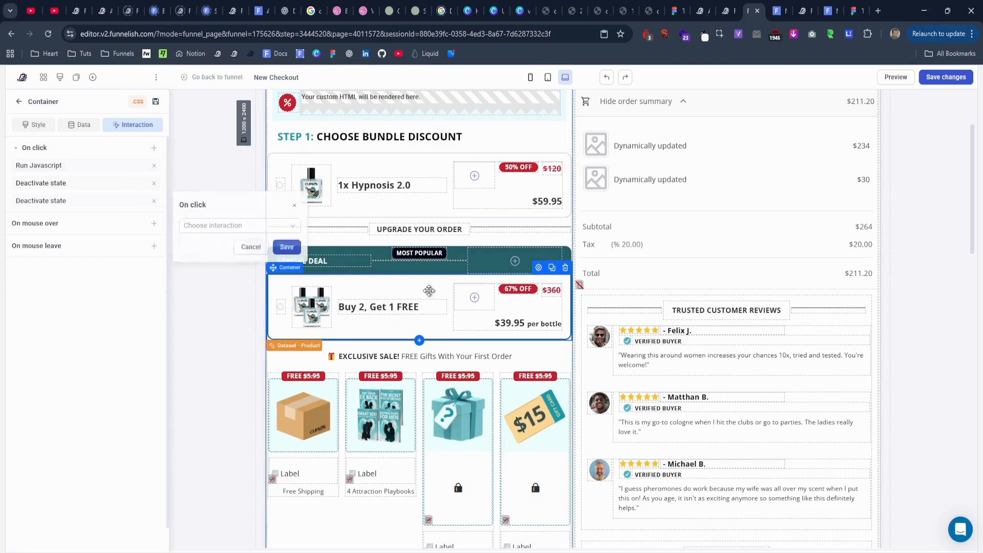
left_click(154, 147)
left_click(215, 226)
scroll(223, 267, "down", 2)
left_click(228, 284)
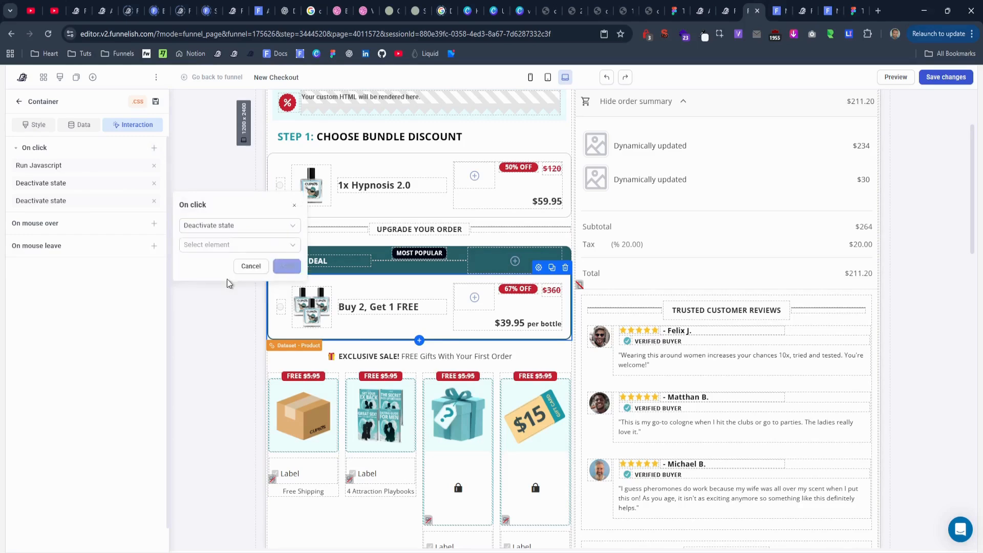
left_click(220, 245)
scroll(233, 294, "down", 3)
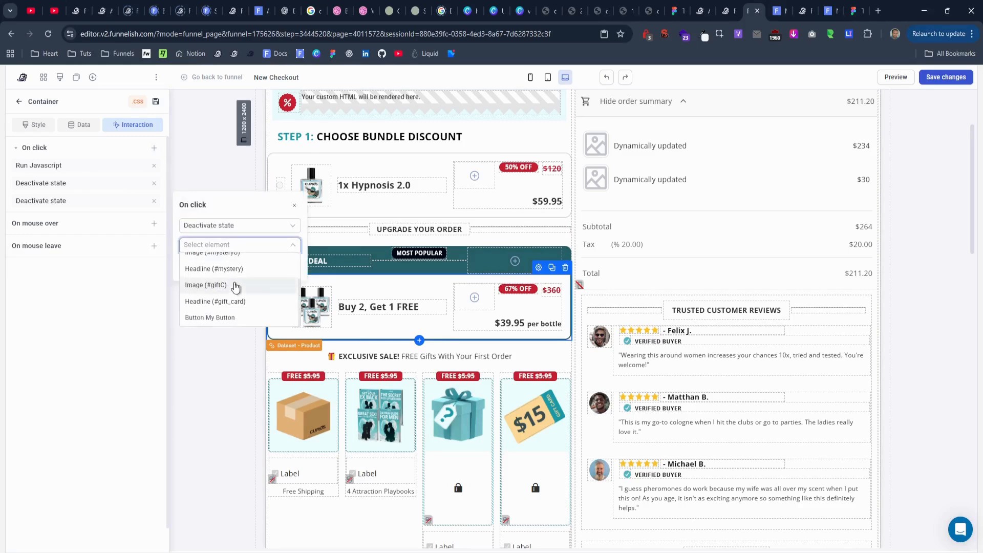
scroll(235, 287, "up", 1)
left_click(235, 289)
left_click(228, 264)
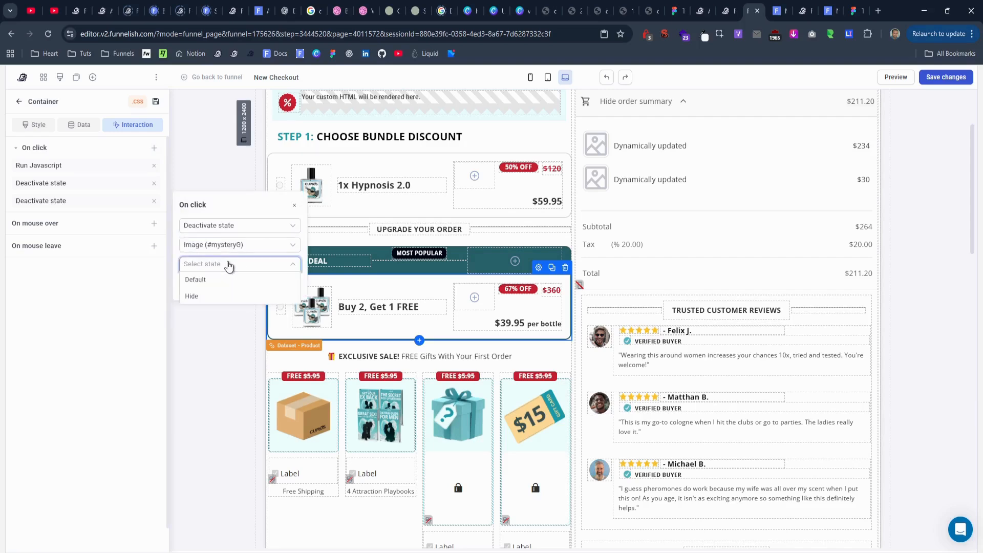
left_click(229, 295)
left_click(286, 283)
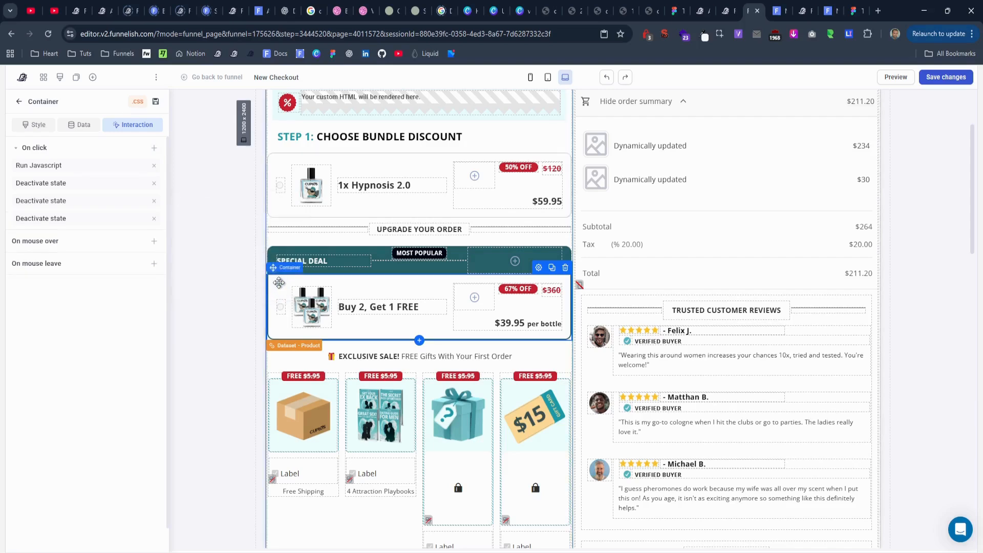
Add a Deactivate state click interaction to the Buy 2, Get 1 FREE container for Image (#giftC)'s Hide state, and save the page.
left_click(154, 148)
left_click(215, 245)
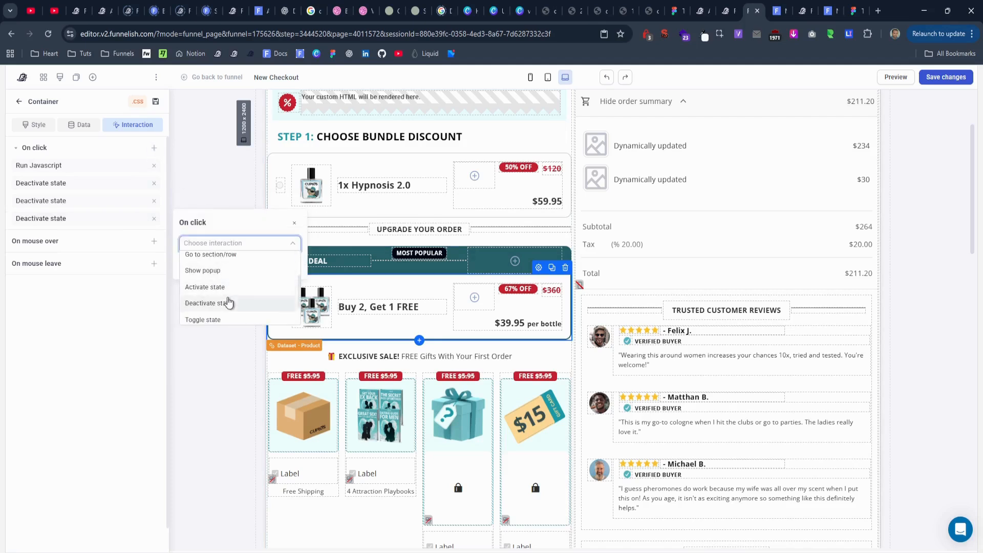
left_click(226, 301)
left_click(226, 263)
scroll(231, 302, "down", 3)
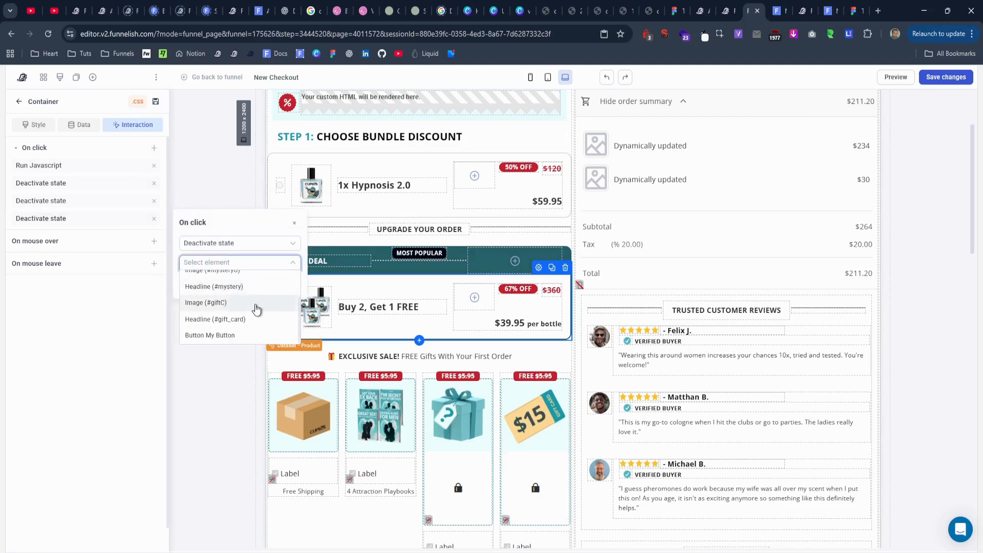
left_click(255, 303)
left_click(215, 283)
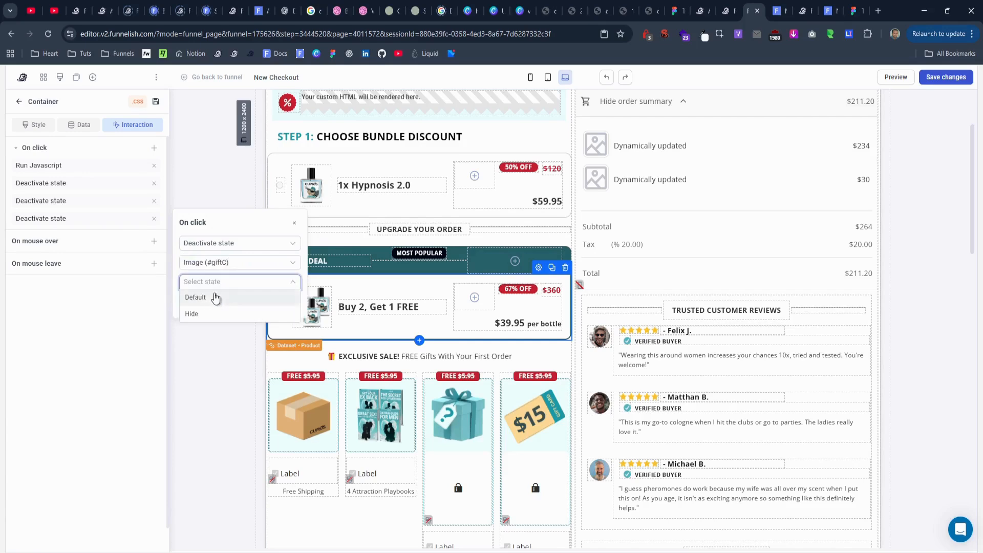
left_click(213, 310)
left_click(287, 302)
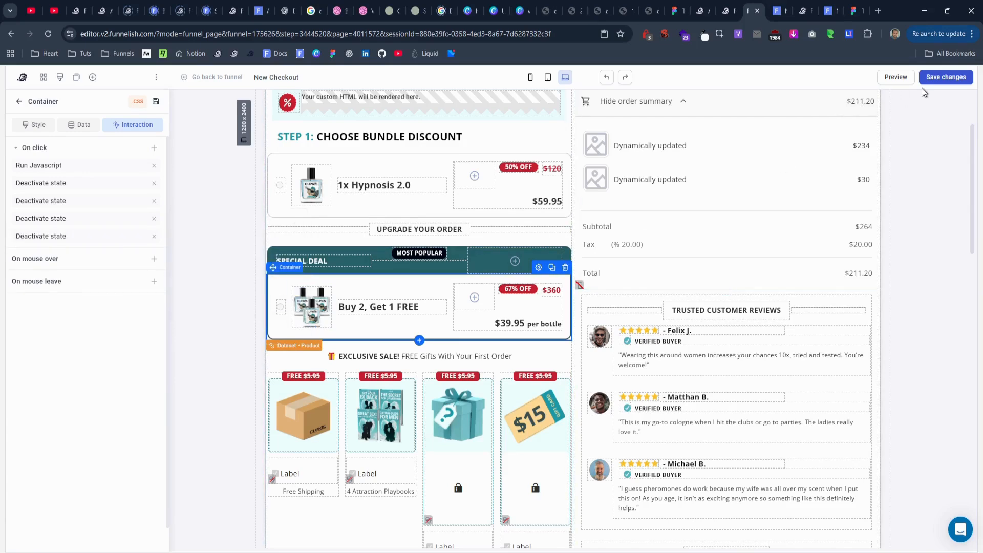
left_click(942, 79)
Reload the checkout preview, select 1x Hypnosis 2.0 and inspect the locked gift tiles, and switch back to Buy 2, Get 1 FREE.
left_click(774, 12)
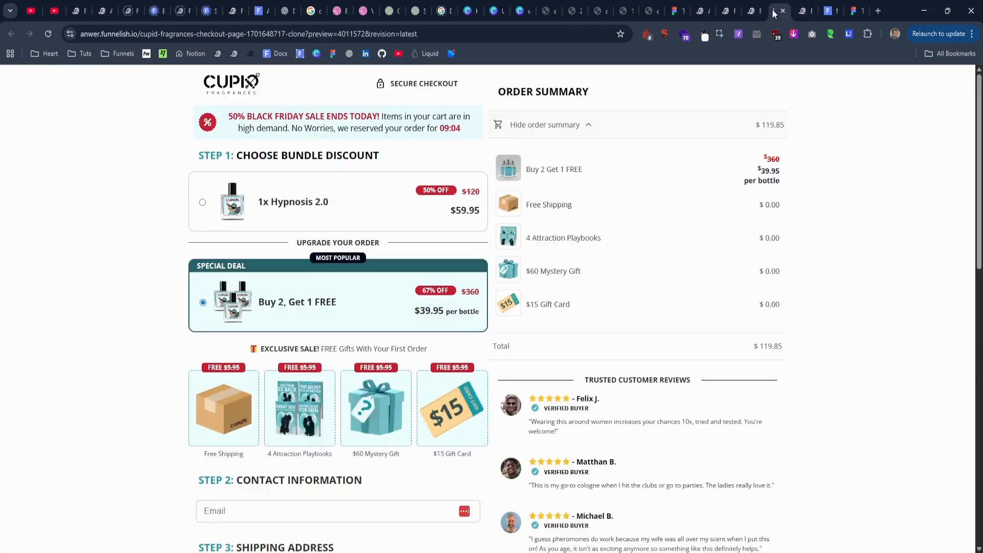
left_click(47, 35)
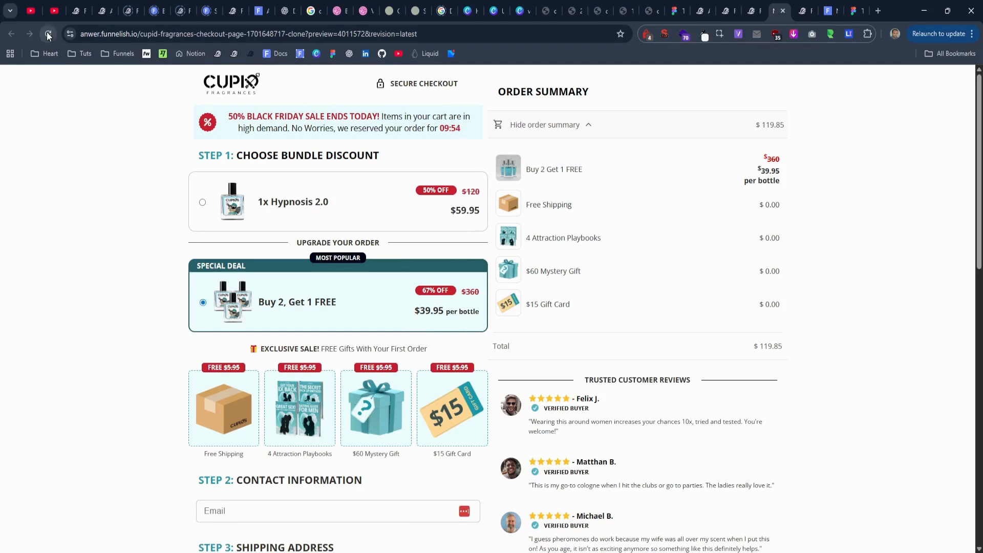
left_click(47, 35)
left_click(365, 195)
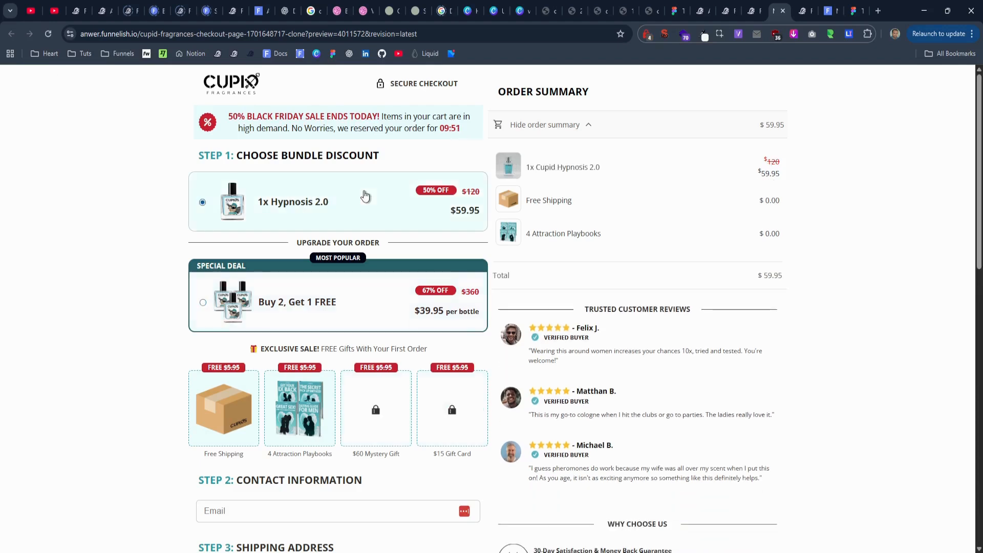
left_click_drag(370, 410, 433, 422)
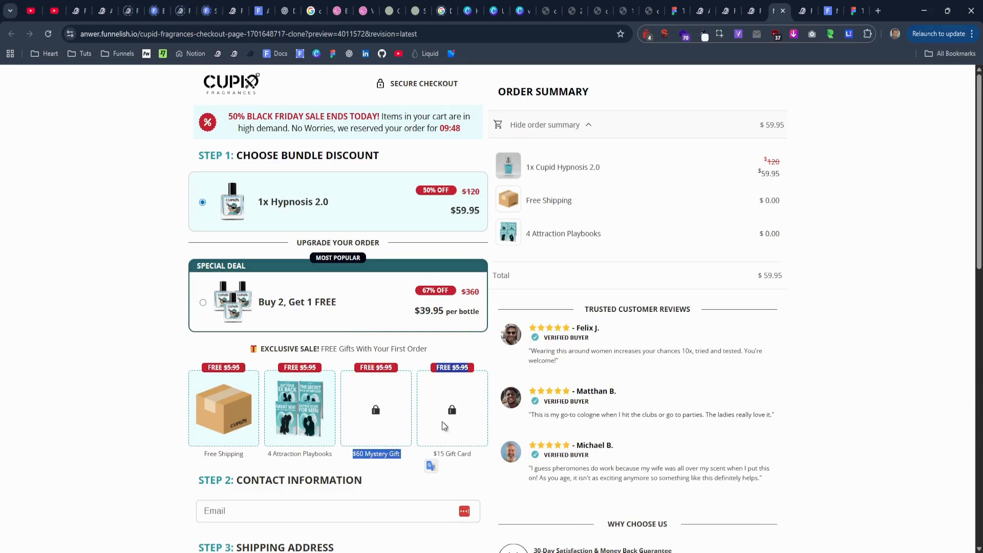
left_click(460, 408)
left_click(313, 307)
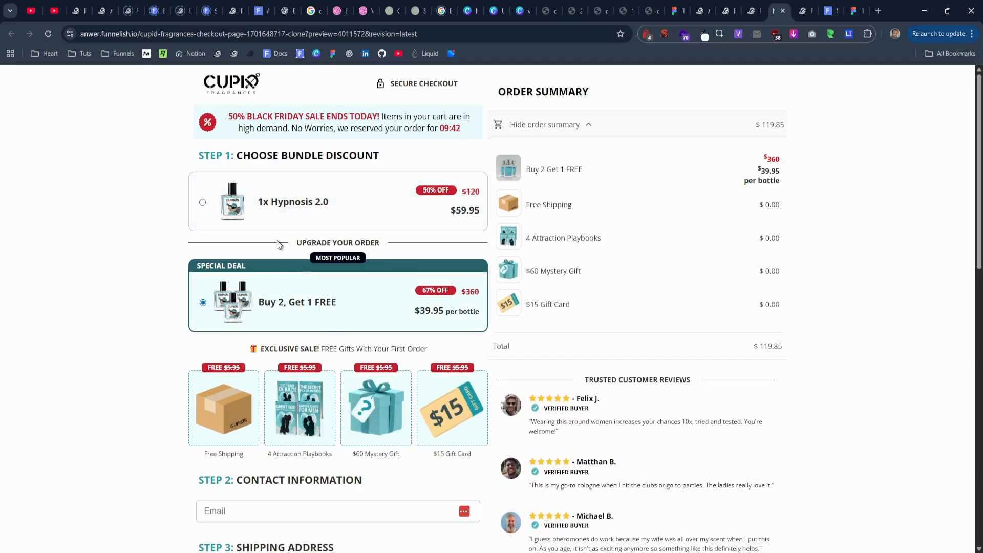
Alternate repeatedly between 1x Hypnosis 2.0 and Buy 2, Get 1 FREE to check the gift images, locks and order summary.
left_click(288, 208)
left_click(315, 292)
left_click(318, 220)
left_click(311, 293)
left_click(307, 211)
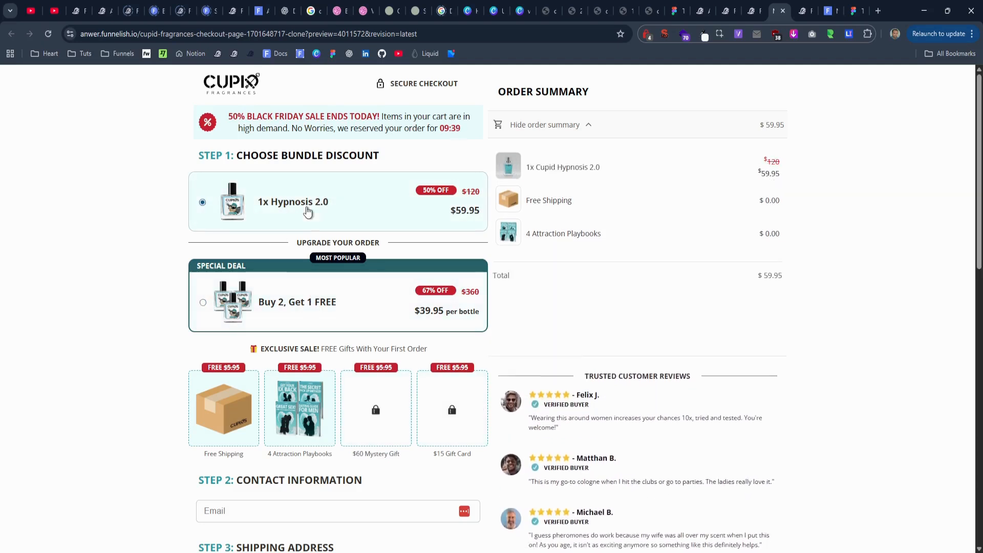
left_click(313, 305)
left_click(307, 210)
left_click(327, 313)
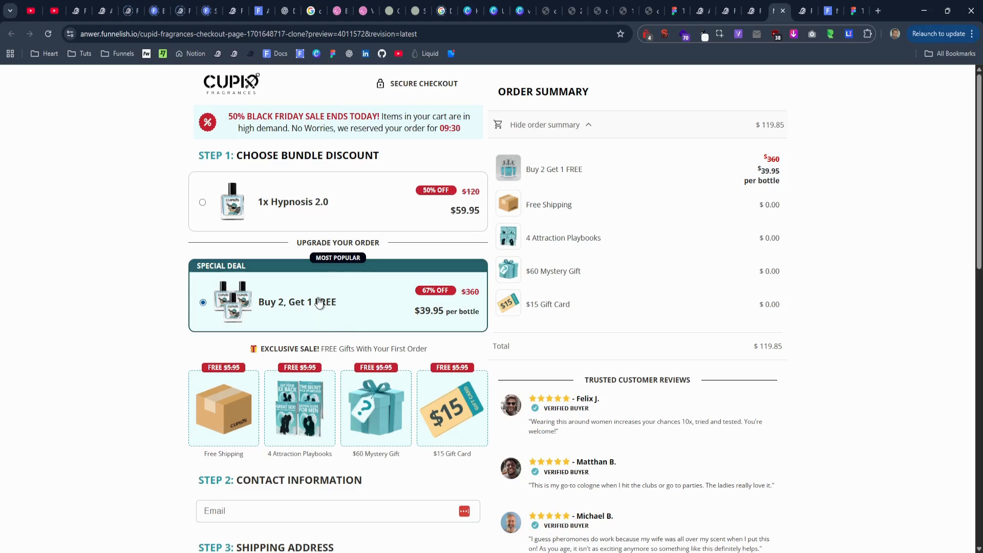
left_click(319, 210)
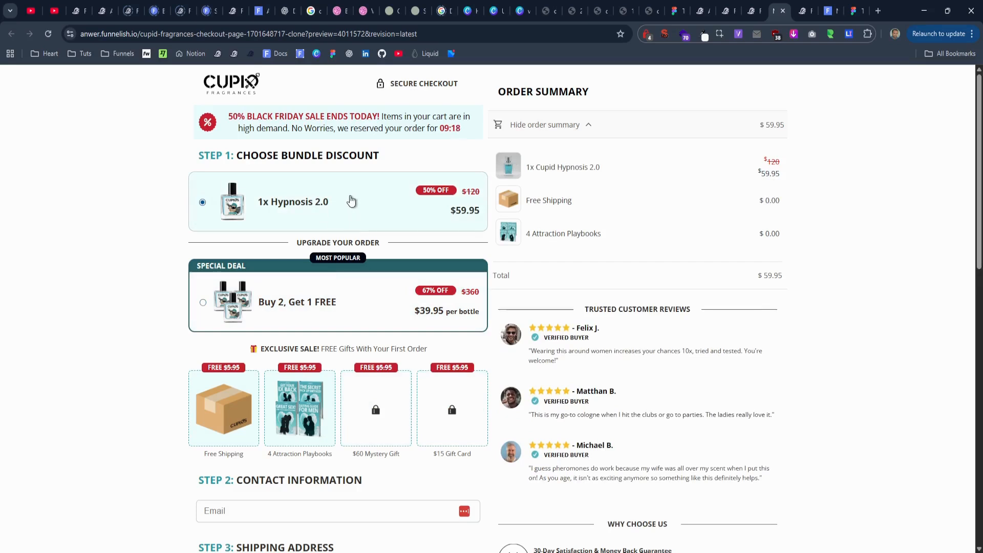
left_click(347, 296)
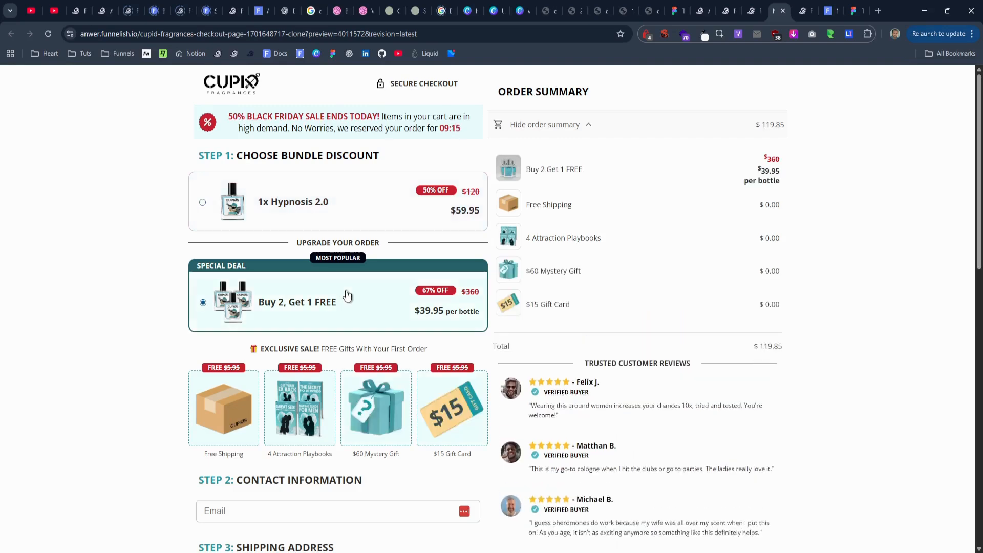